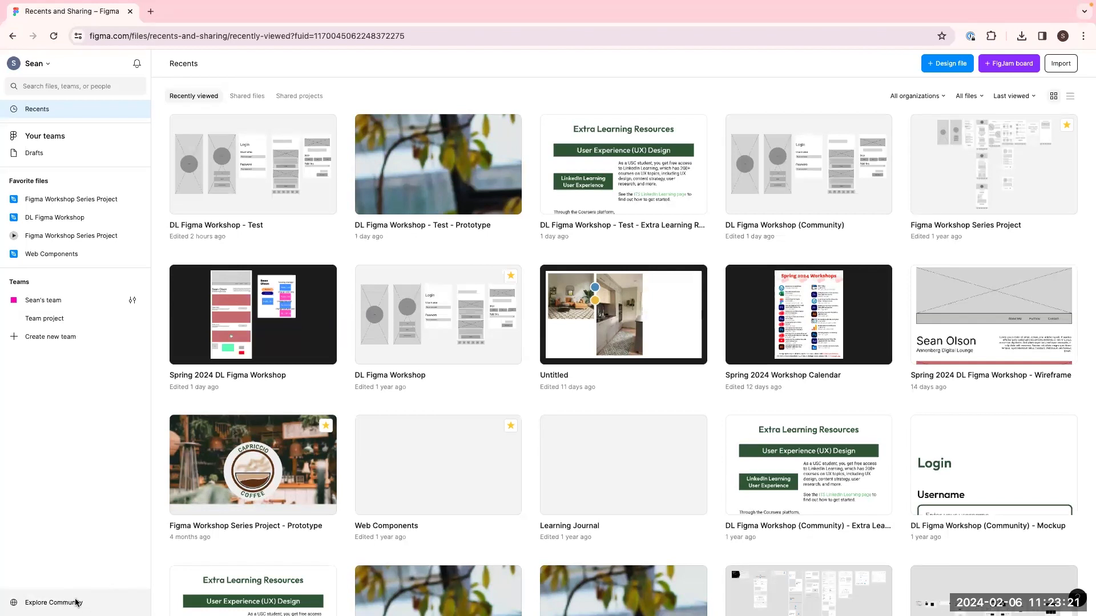
Go to the Figma Community and browse through the trending community resources
click(45, 69)
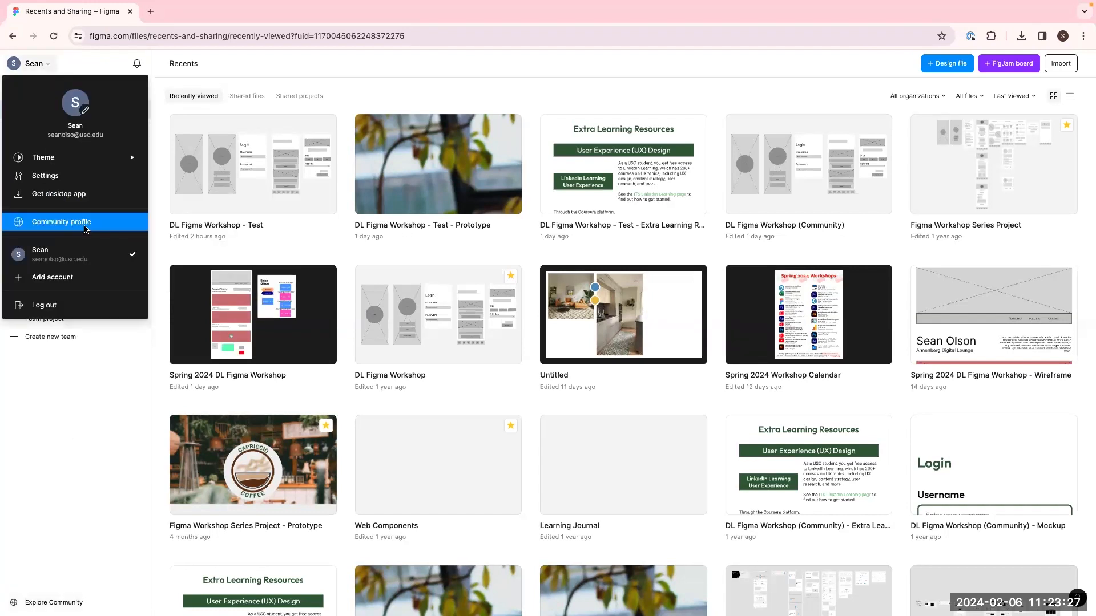
click(85, 229)
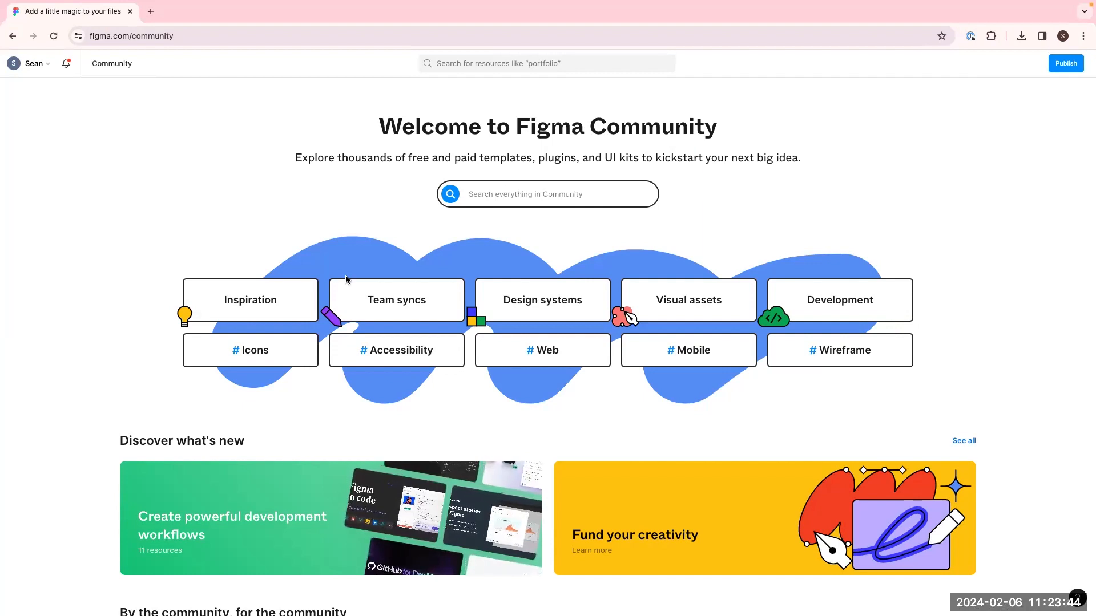
scroll(666, 399, down, 10)
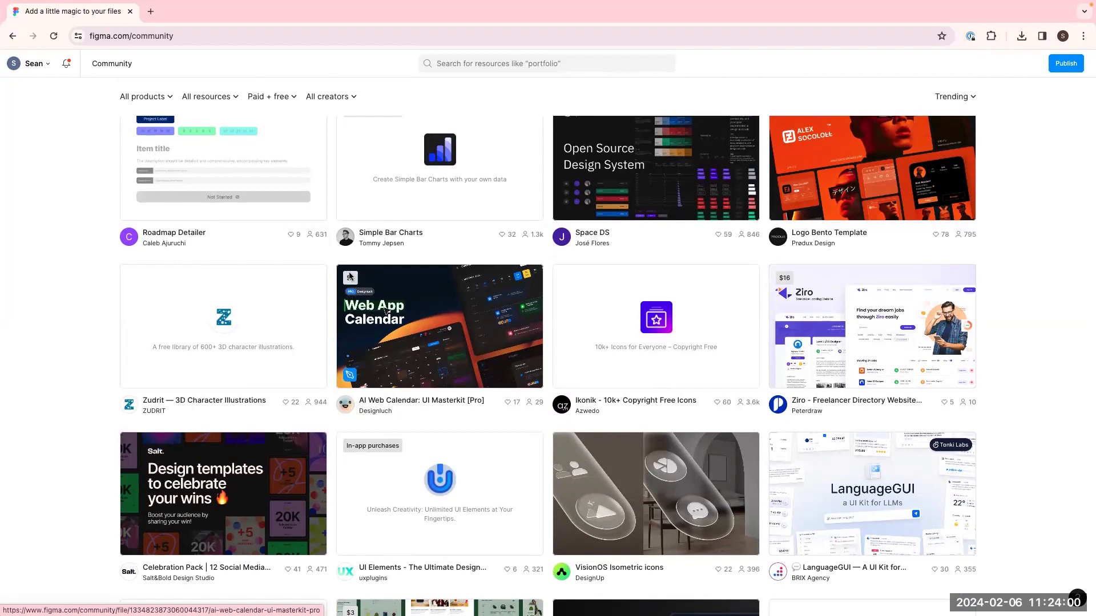
scroll(451, 408, down, 6)
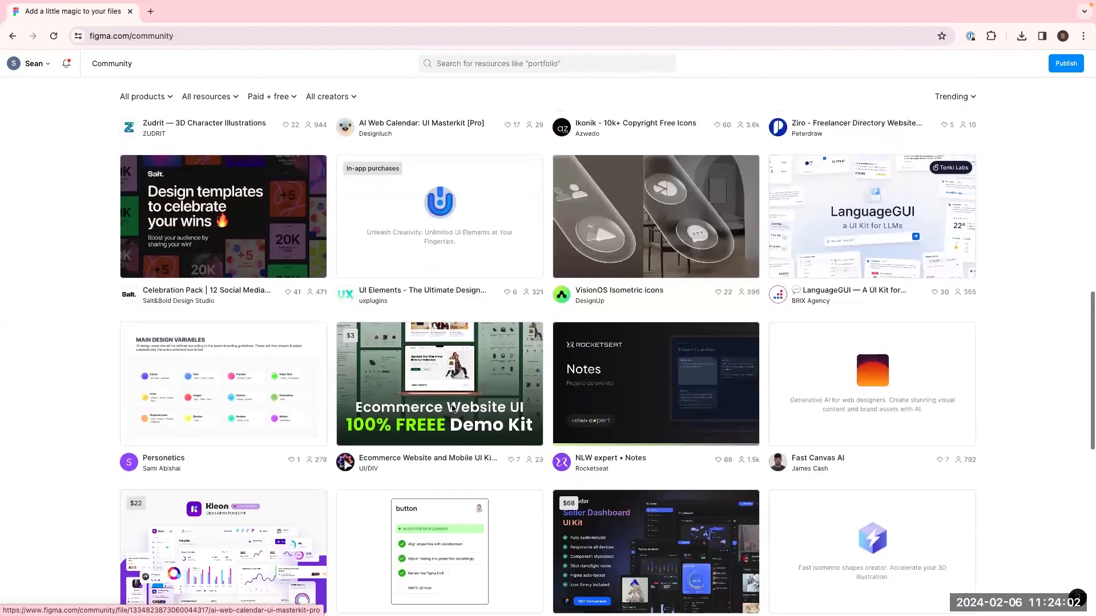
scroll(452, 406, down, 9)
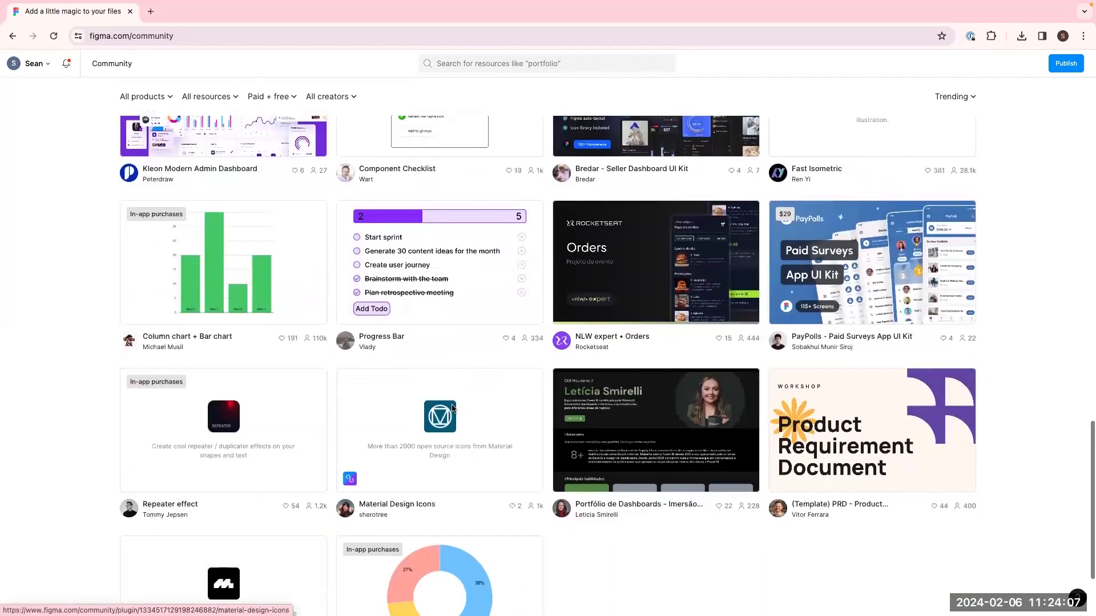
scroll(677, 433, down, 7)
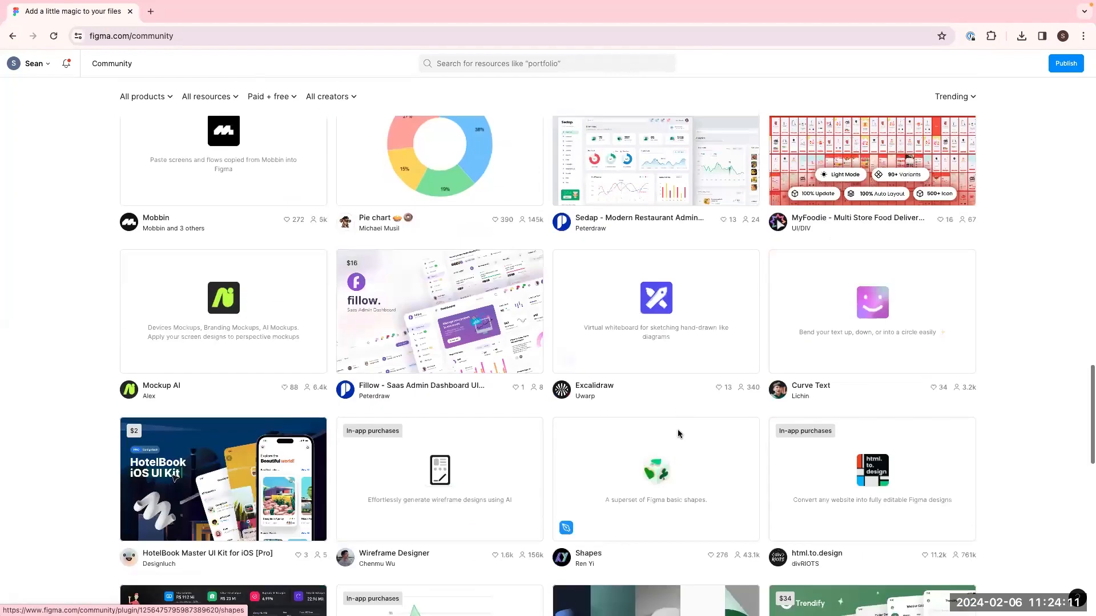
scroll(195, 402, down, 4)
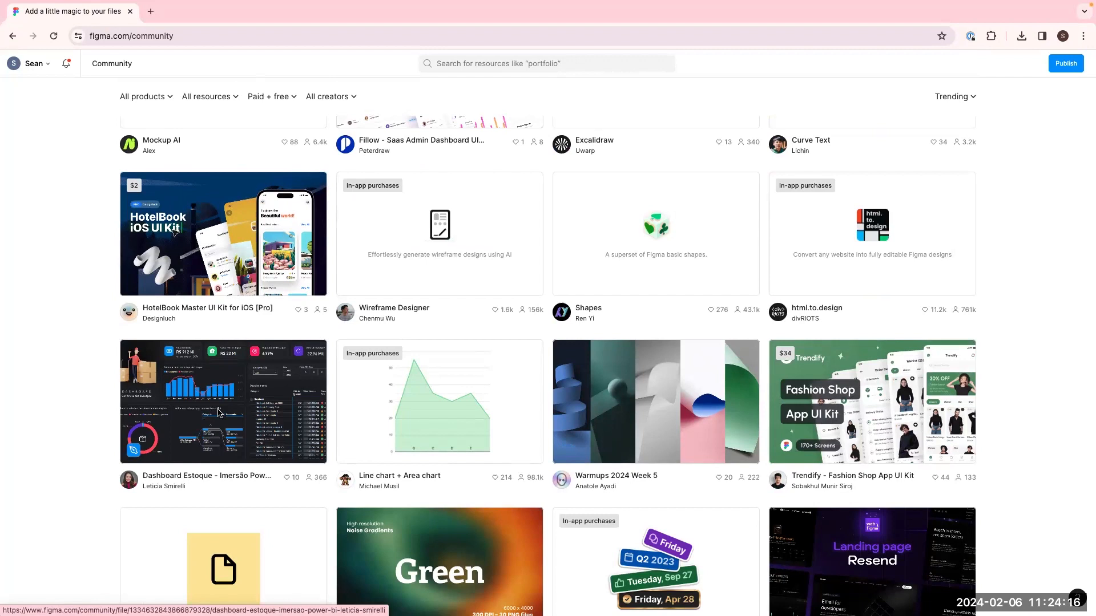
Open the Dashboard Estoque - Imersão Power BI community file and review its description, preview, tags and license details
click(217, 408)
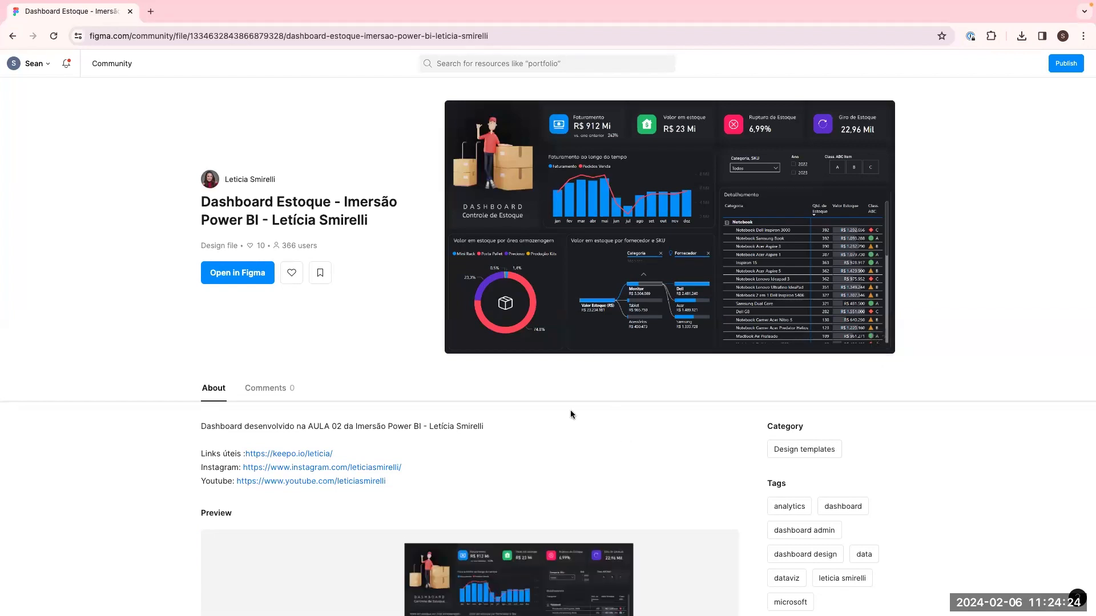
scroll(571, 412, down, 5)
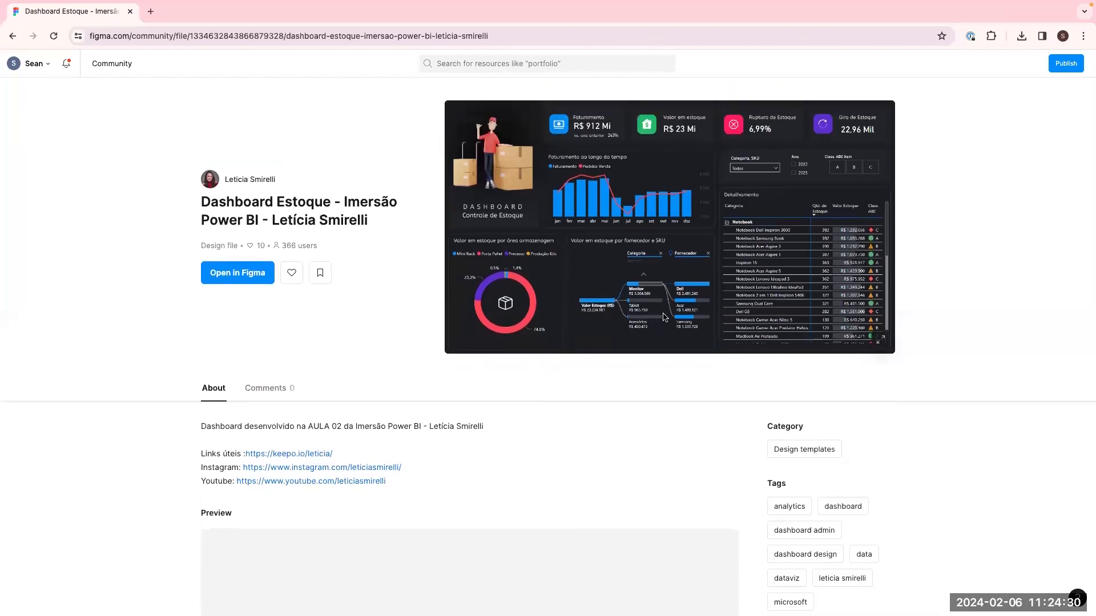
scroll(582, 404, down, 5)
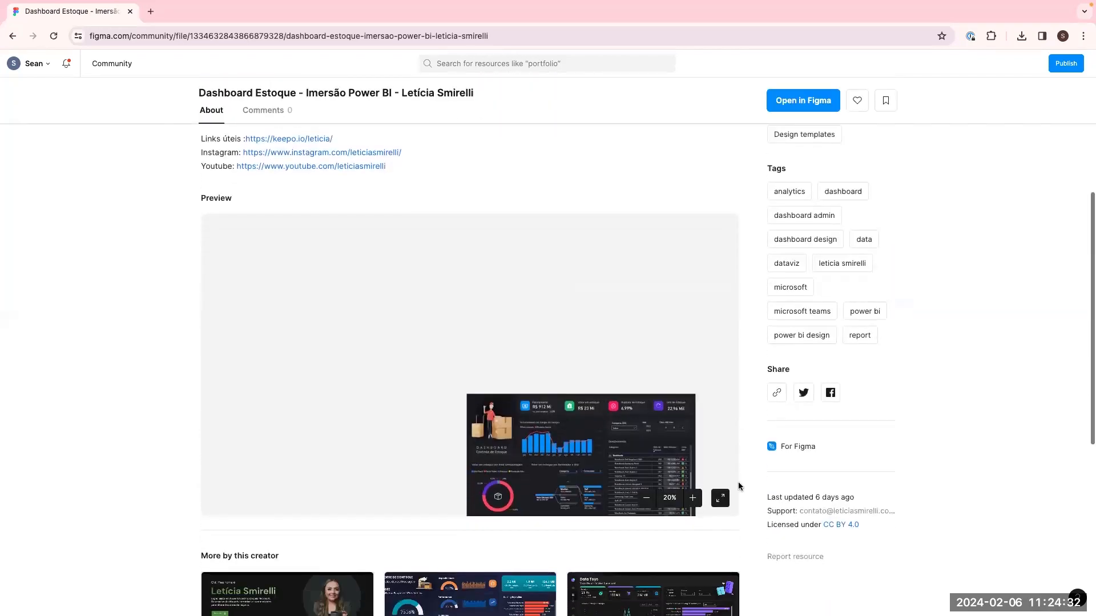
scroll(577, 221, up, 5)
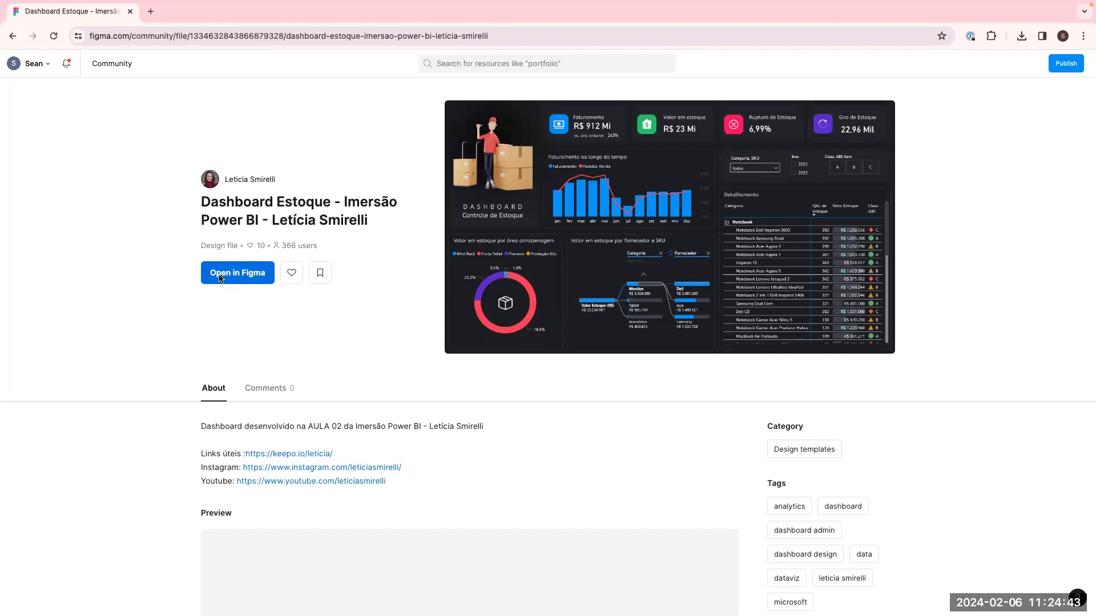
scroll(861, 481, down, 5)
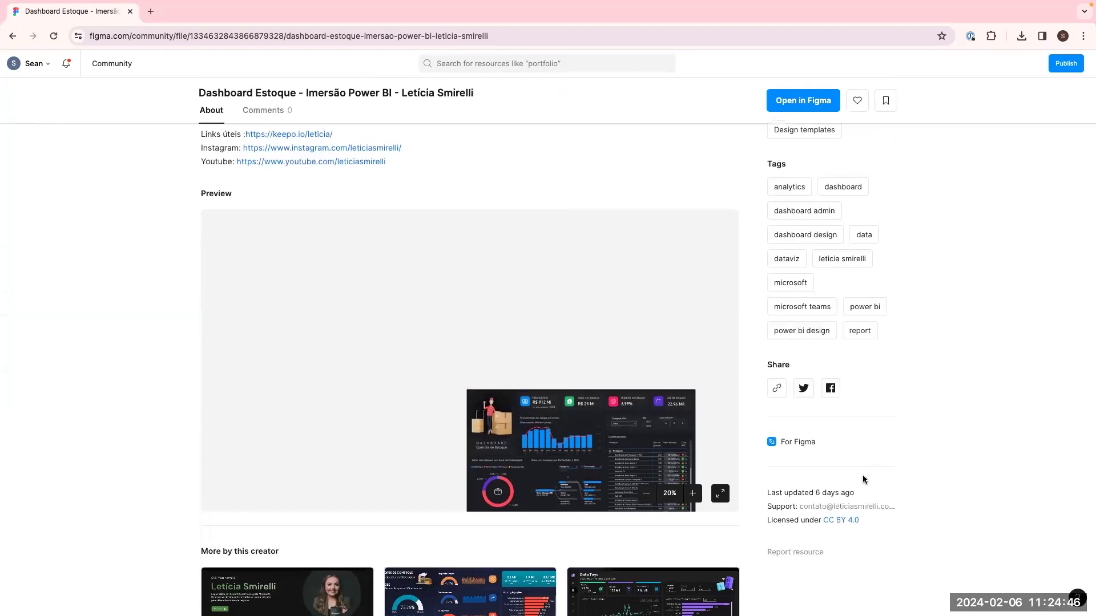
scroll(863, 479, down, 1)
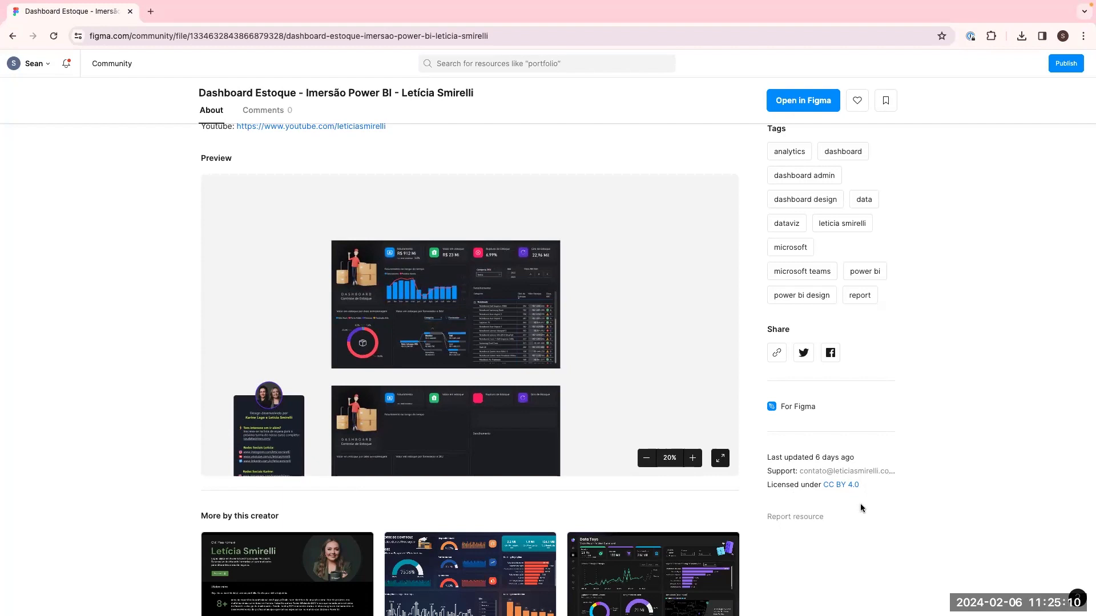
Search the Community for "DL Figma" and open the DL Figma Workshop design file as an editable copy in Figma
click(484, 68)
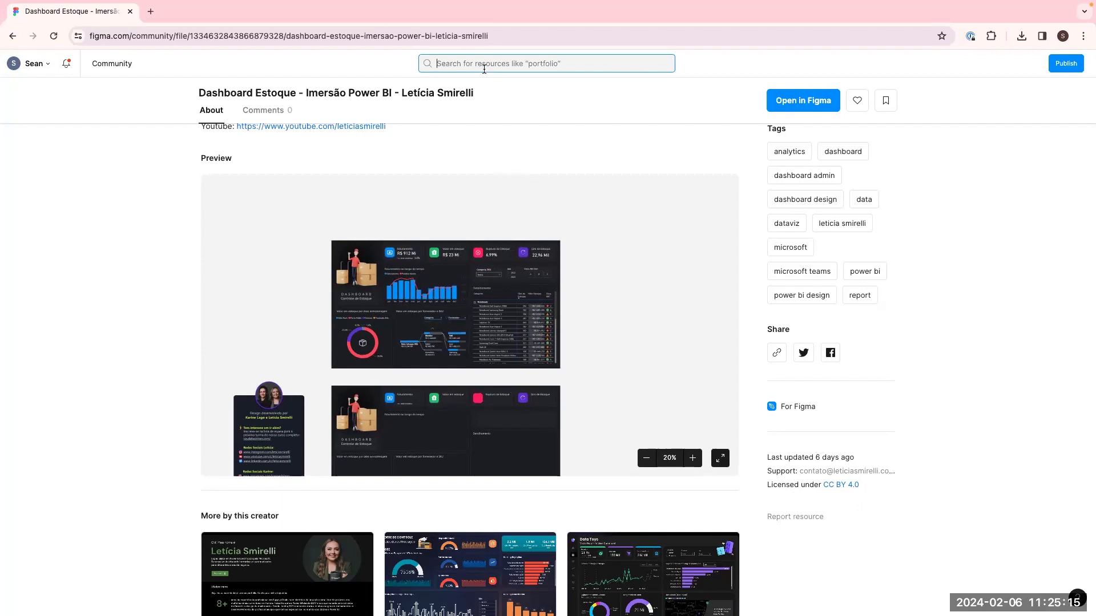
text(D)
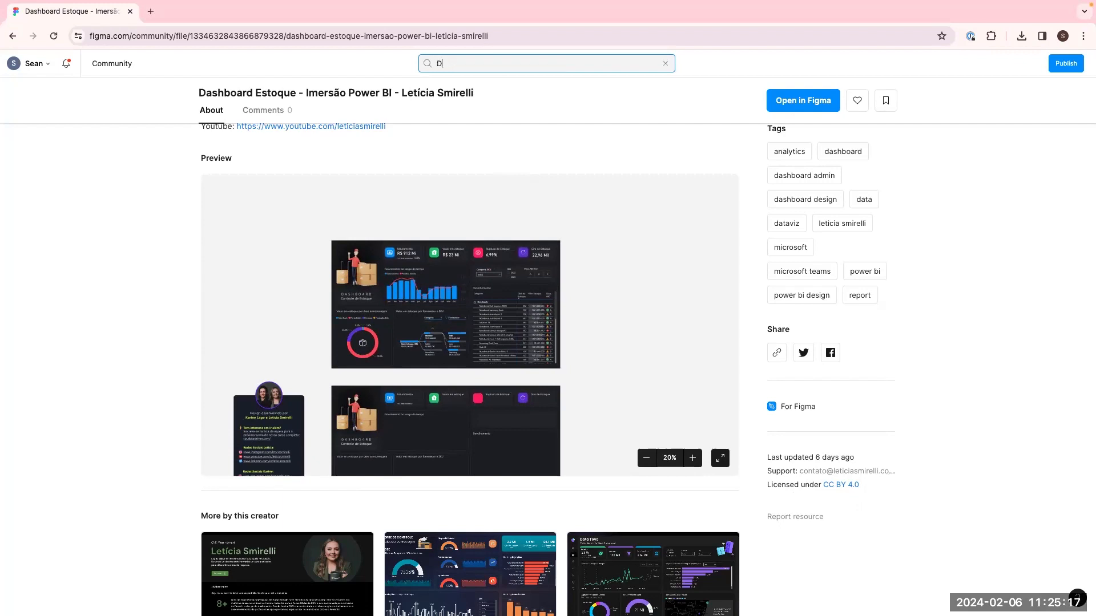
text(L Figma)
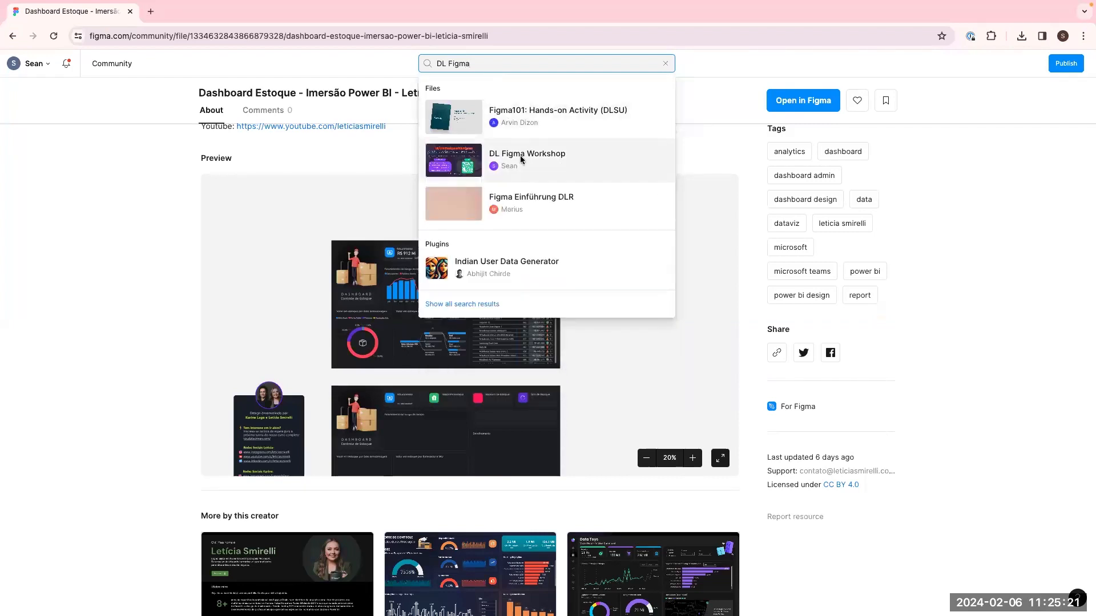
click(532, 158)
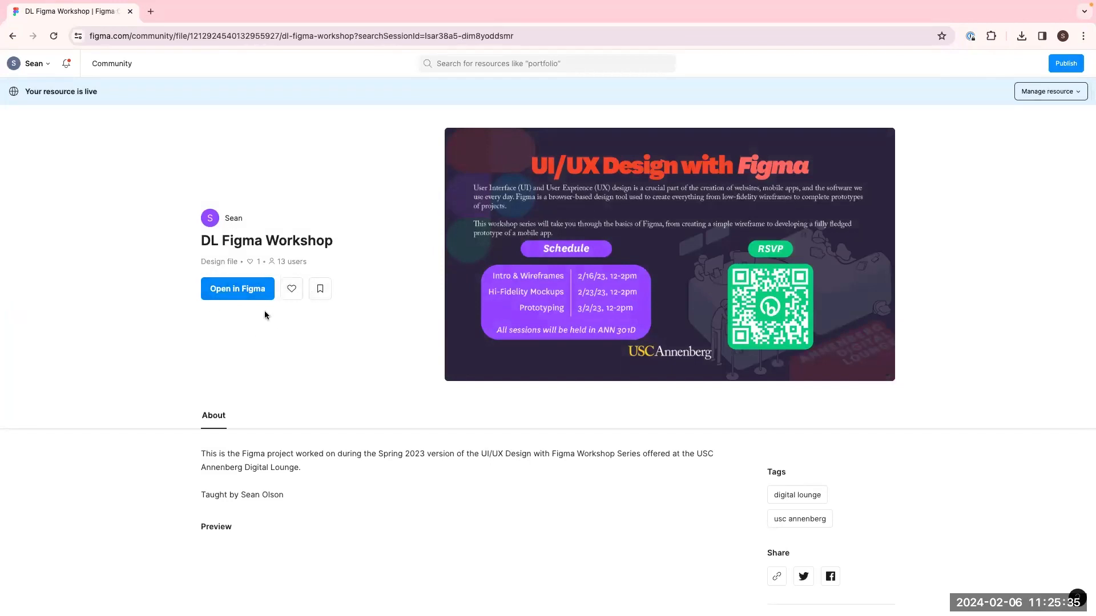
click(246, 291)
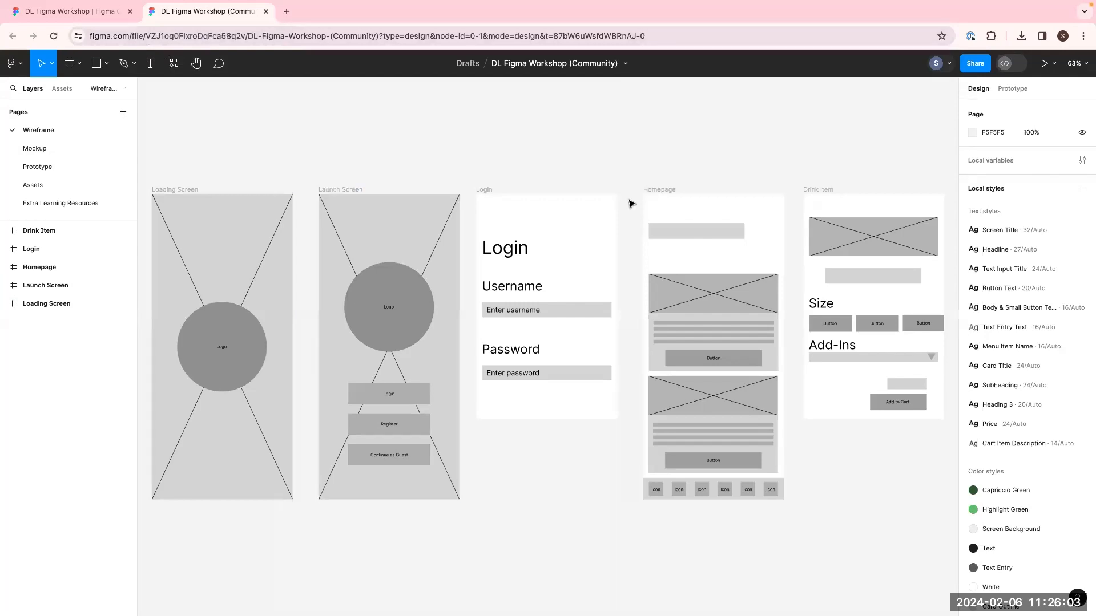
Look through the workshop file's local text, color and effect styles
scroll(1003, 506, down, 2)
scroll(1003, 506, down, 2)
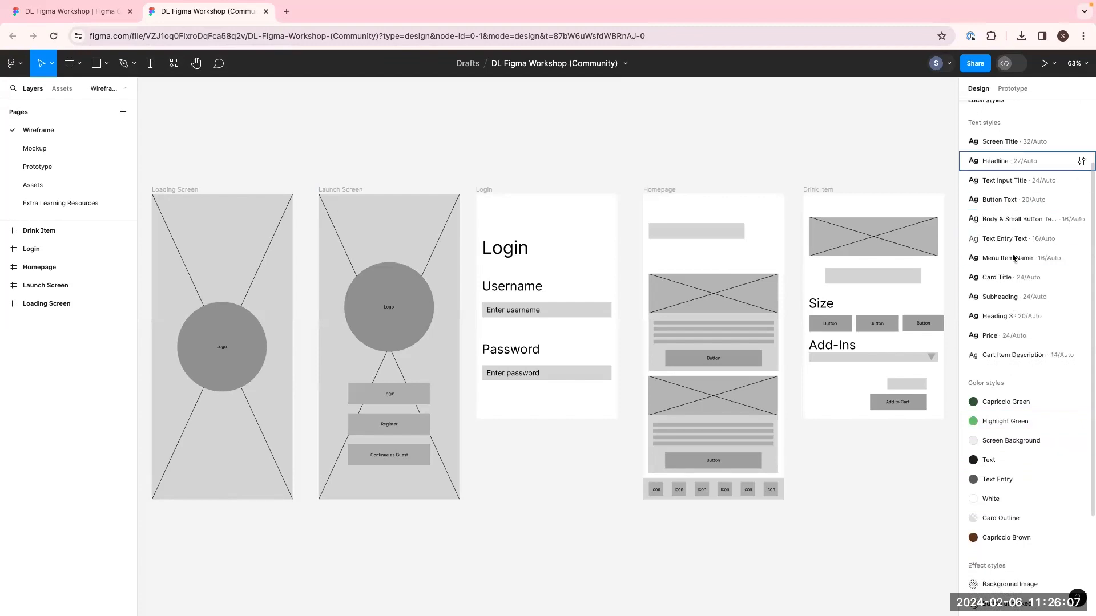
scroll(1024, 343, down, 3)
scroll(1024, 342, up, 8)
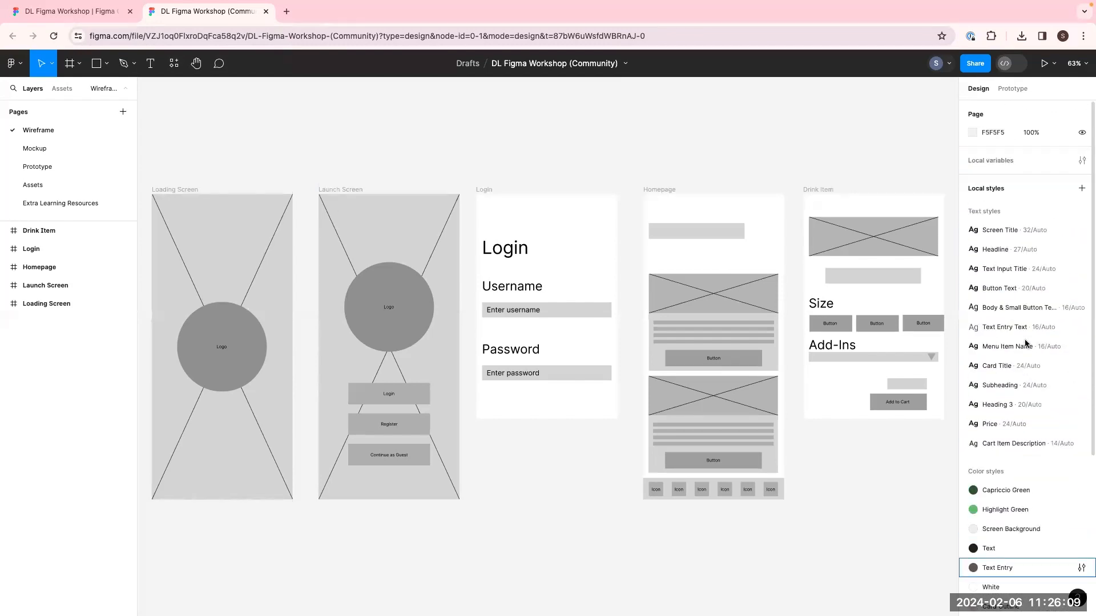
View the file's Mockup, Prototype and Assets pages one after another
click(53, 147)
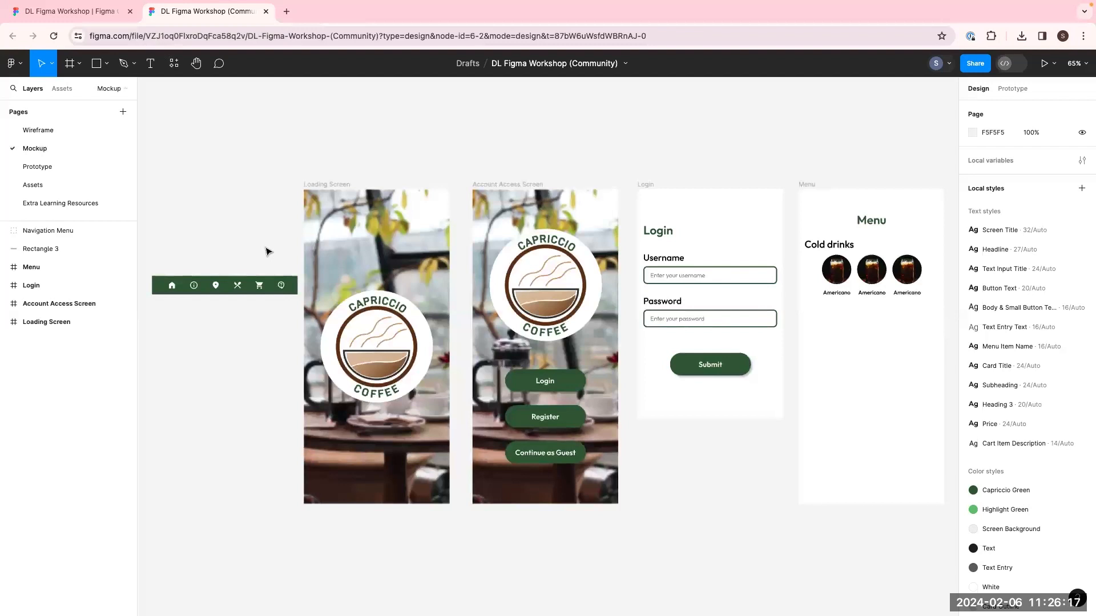
click(90, 165)
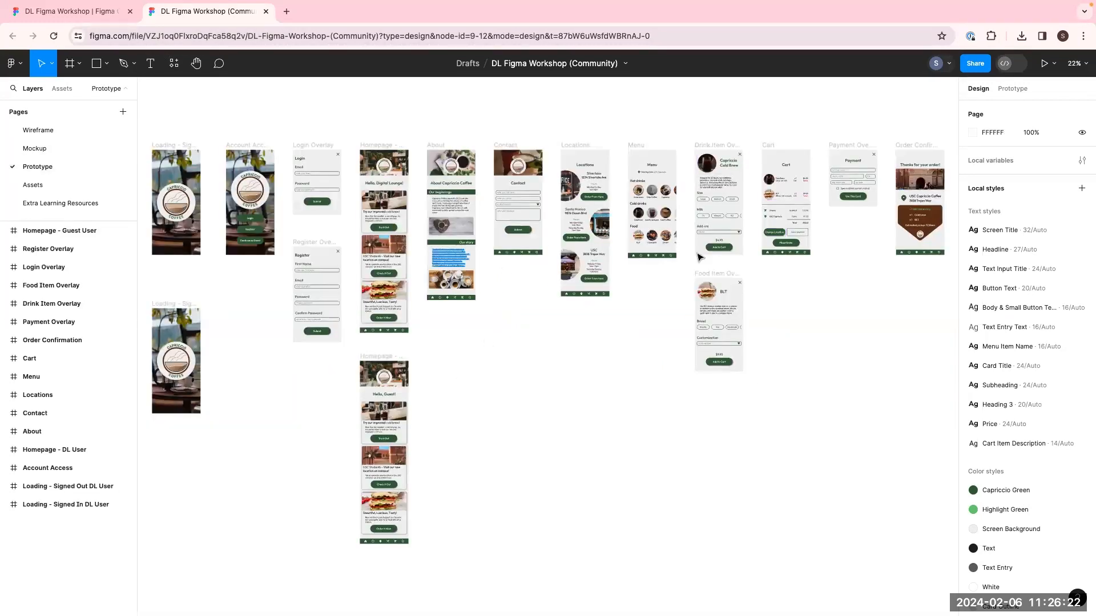
click(57, 186)
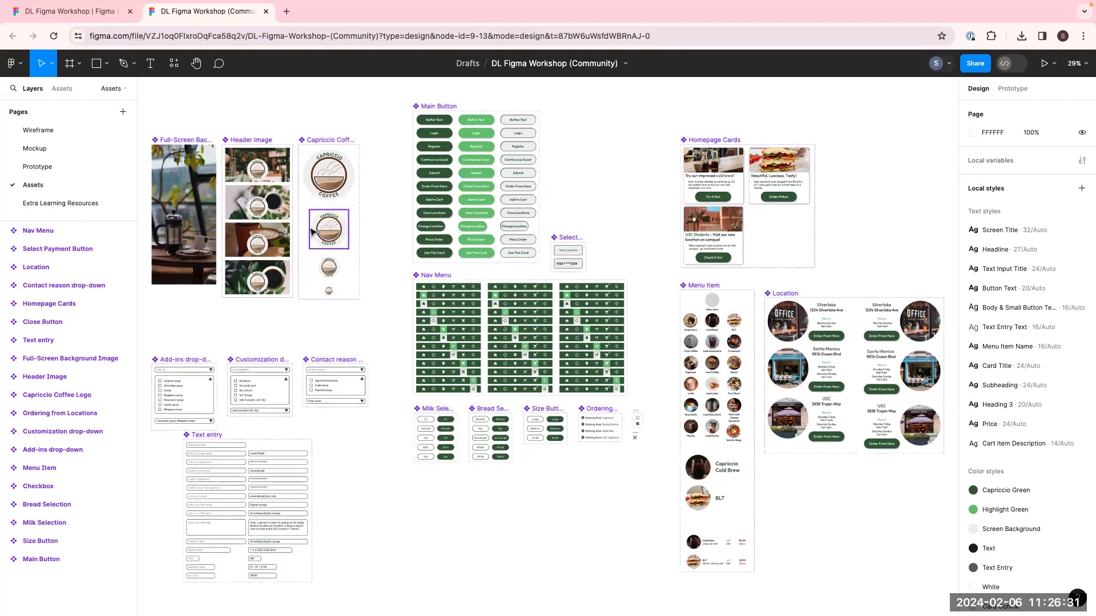
Examine the Text entry component set on the Assets page and select its filled confirm-password variant
scroll(378, 450, up, 2)
scroll(378, 451, up, 5)
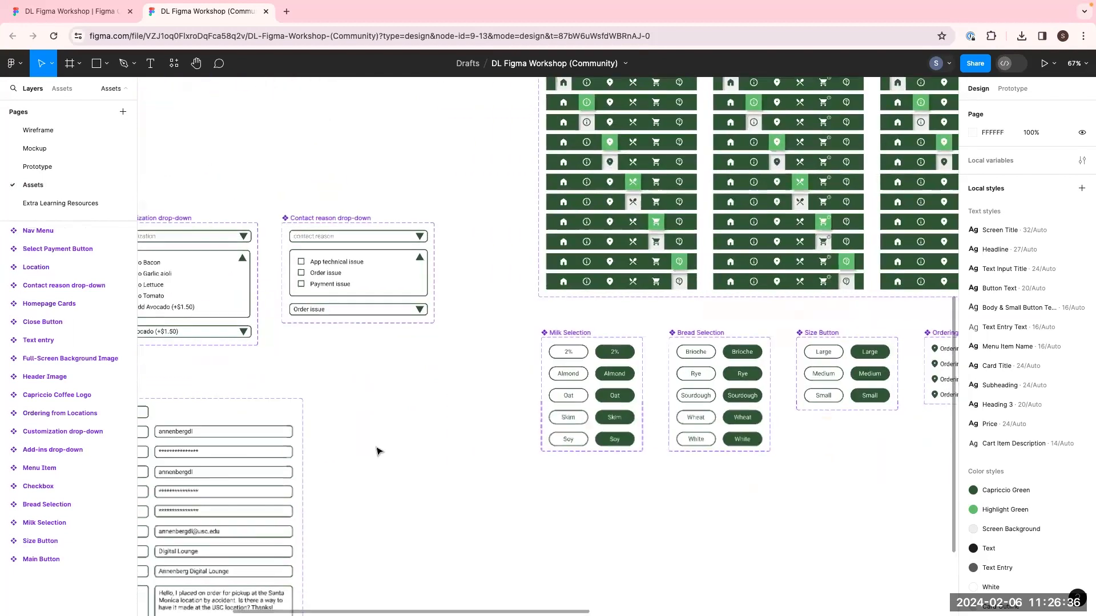
scroll(381, 449, down, 5)
scroll(381, 449, left, 5)
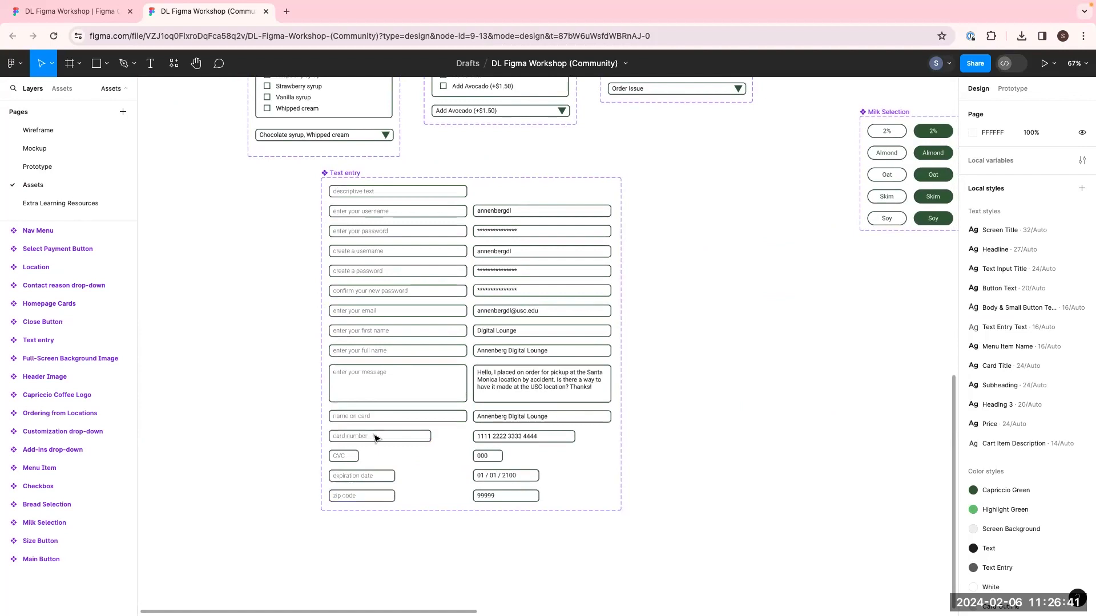
click(384, 275)
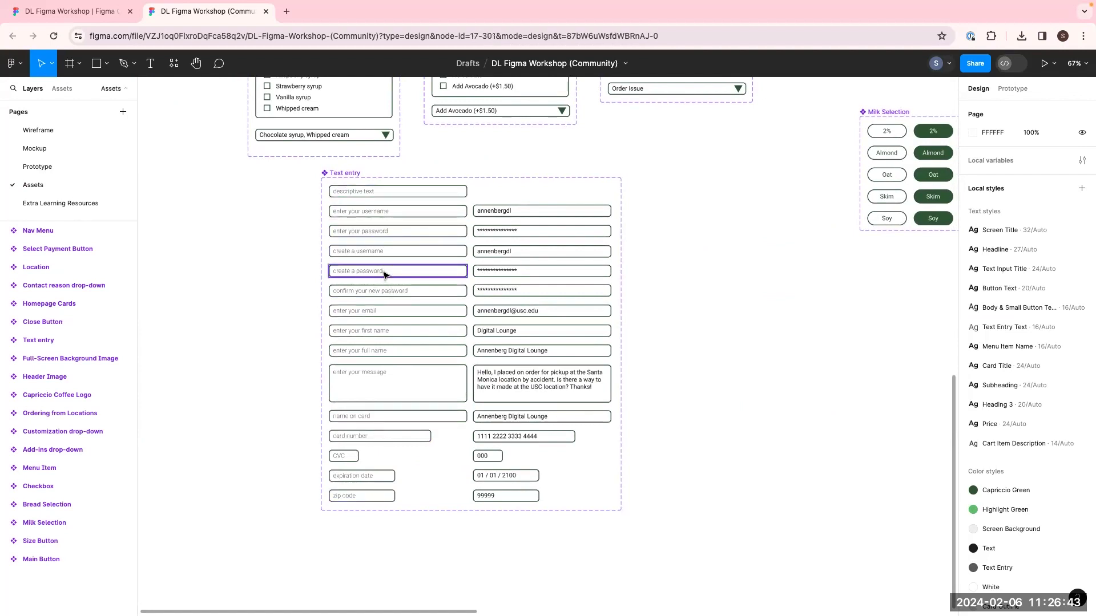
click(413, 292)
click(519, 291)
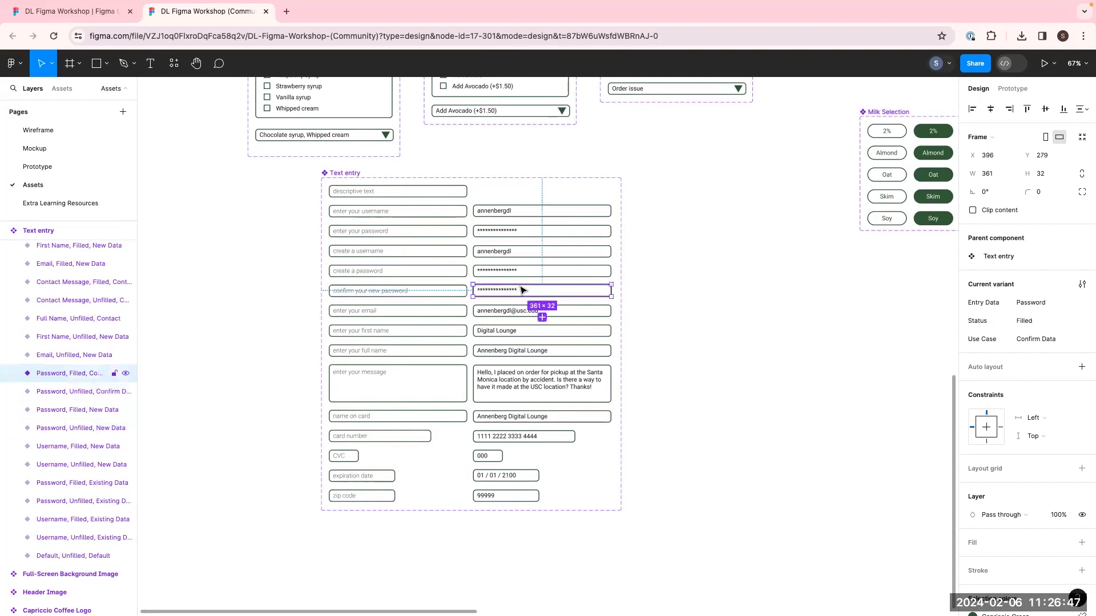
Examine the drop-down, Nav Menu, Main Button, Menu Item and Location components on the Assets page
scroll(508, 294, up, 5)
scroll(508, 294, right, 5)
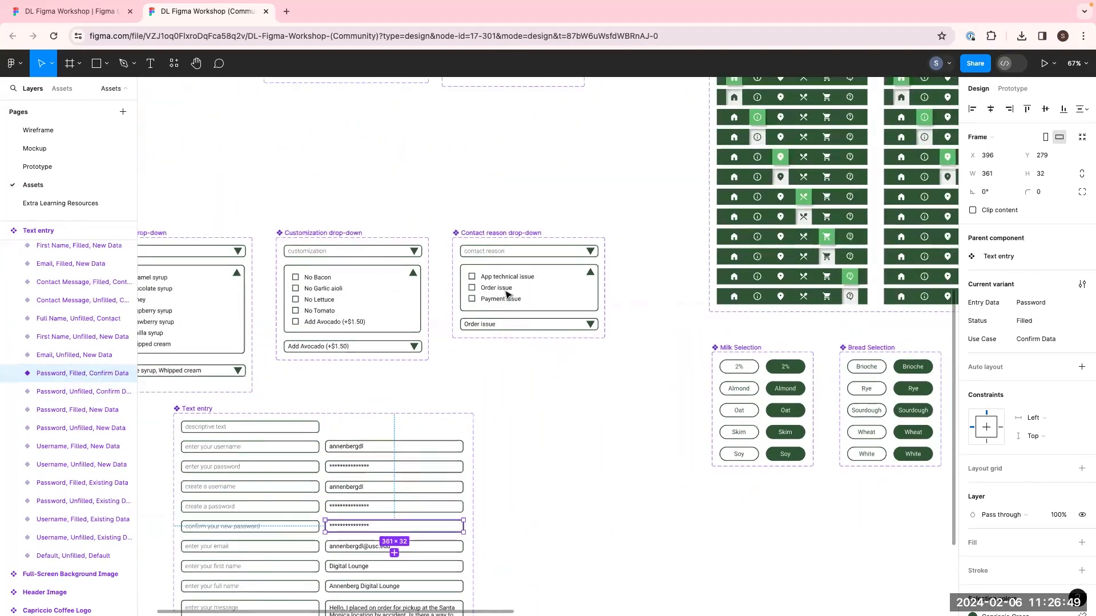
scroll(508, 294, up, 3)
scroll(508, 294, right, 10)
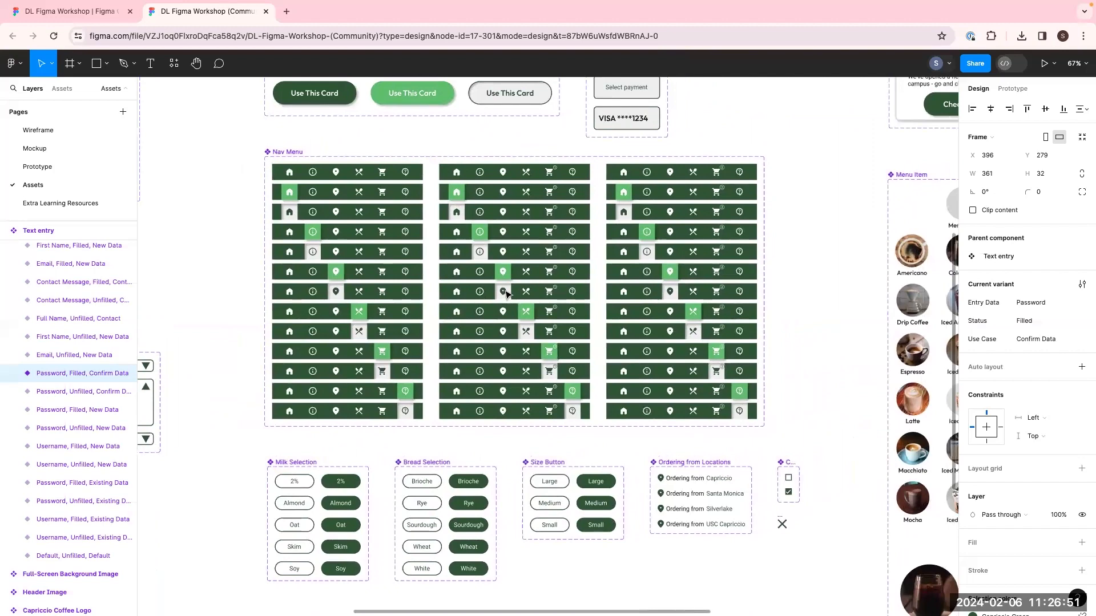
scroll(506, 294, up, 5)
scroll(506, 293, right, 3)
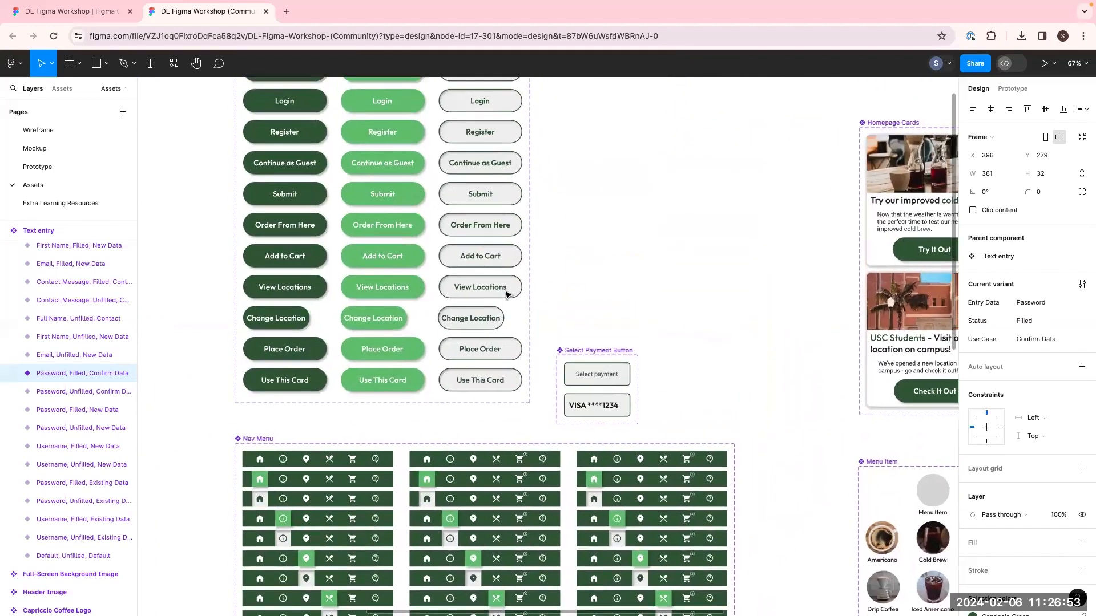
scroll(505, 294, down, 6)
scroll(506, 294, right, 8)
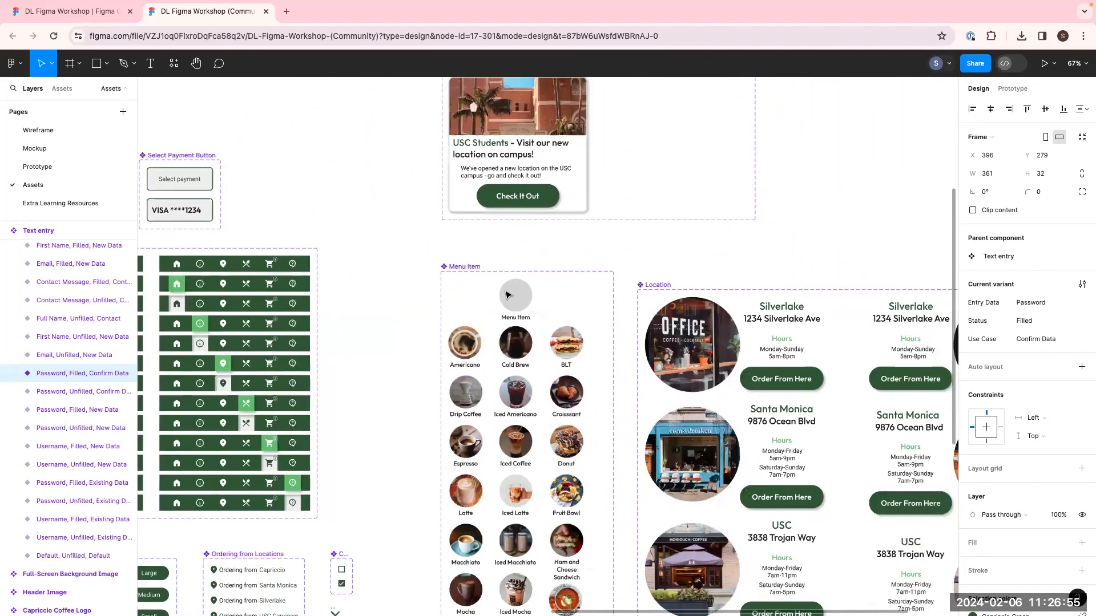
scroll(505, 294, down, 2)
scroll(505, 294, right, 2)
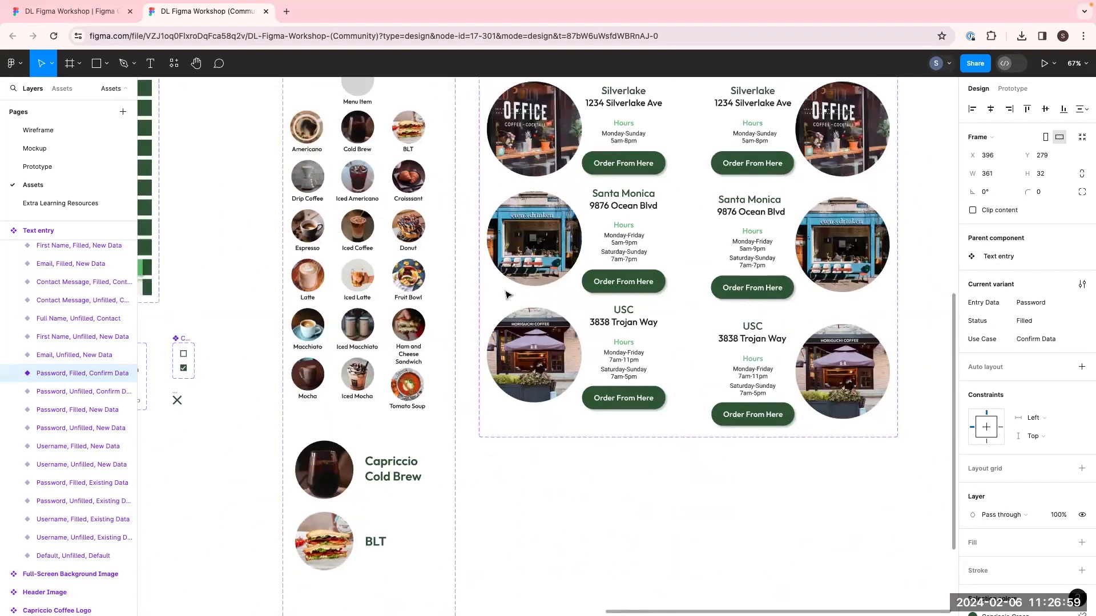
Hide the column layout grid of the frame on the Extra Learning Resources page
click(61, 204)
click(562, 87)
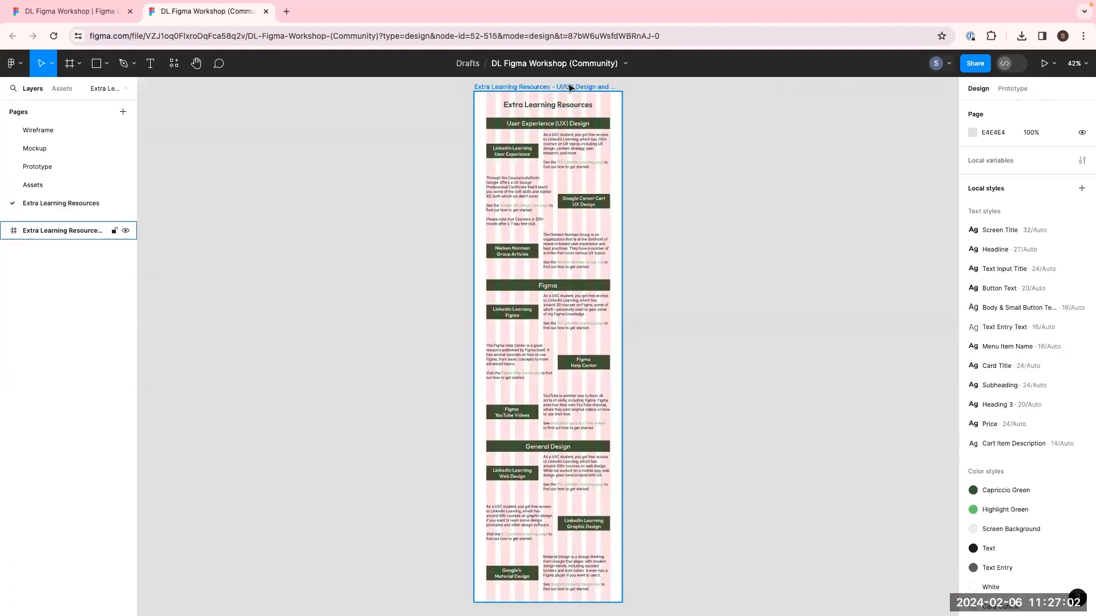
click(1061, 285)
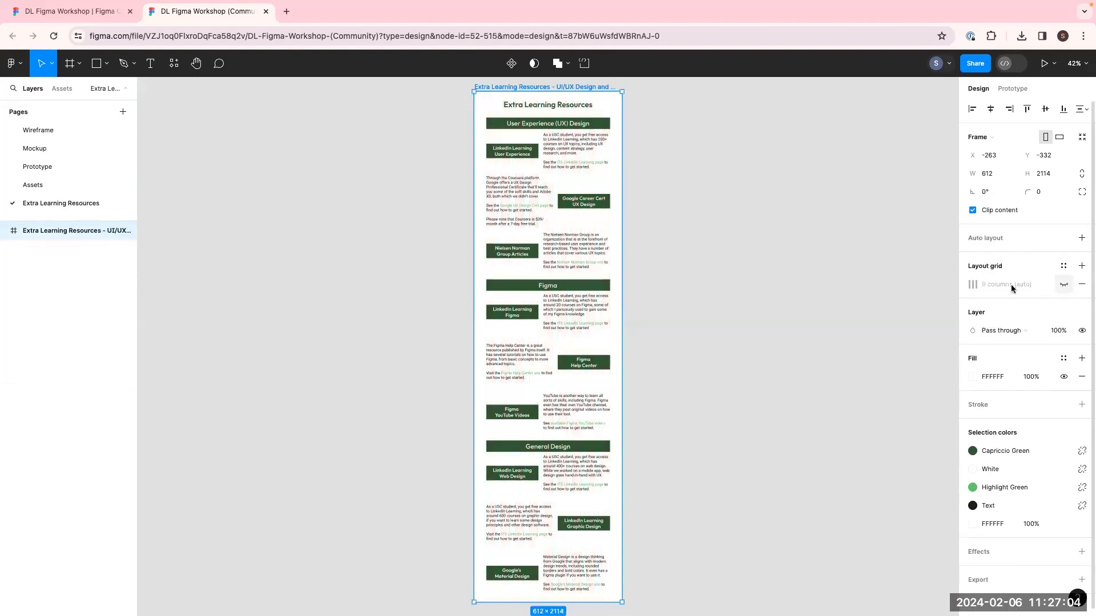
click(629, 169)
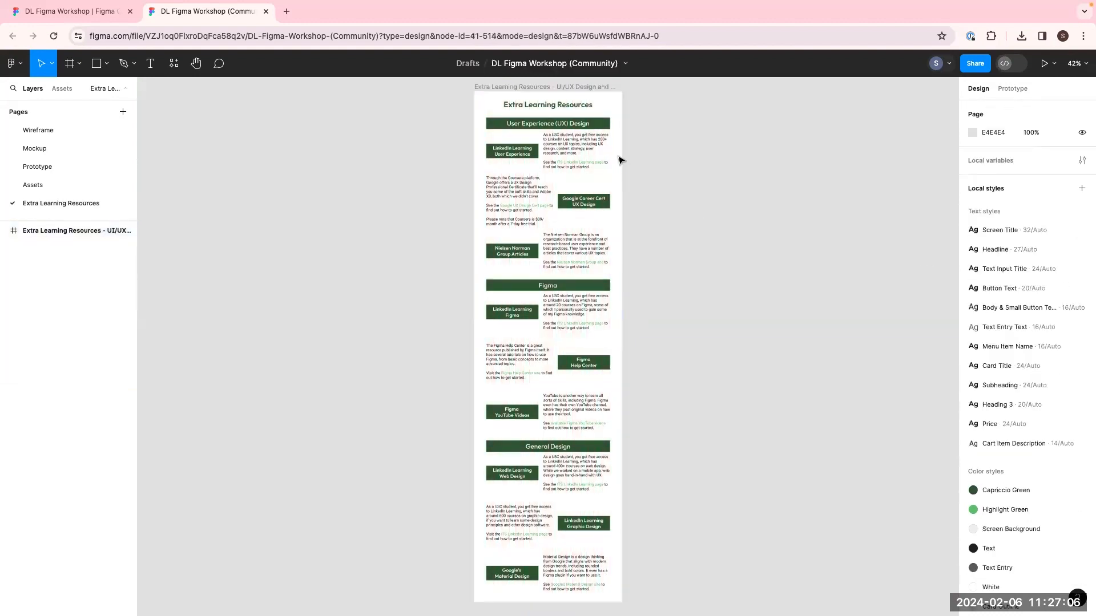
Examine the User Experience, Figma and General Design sections of the Extra Learning Resources page
scroll(621, 160, up, 10)
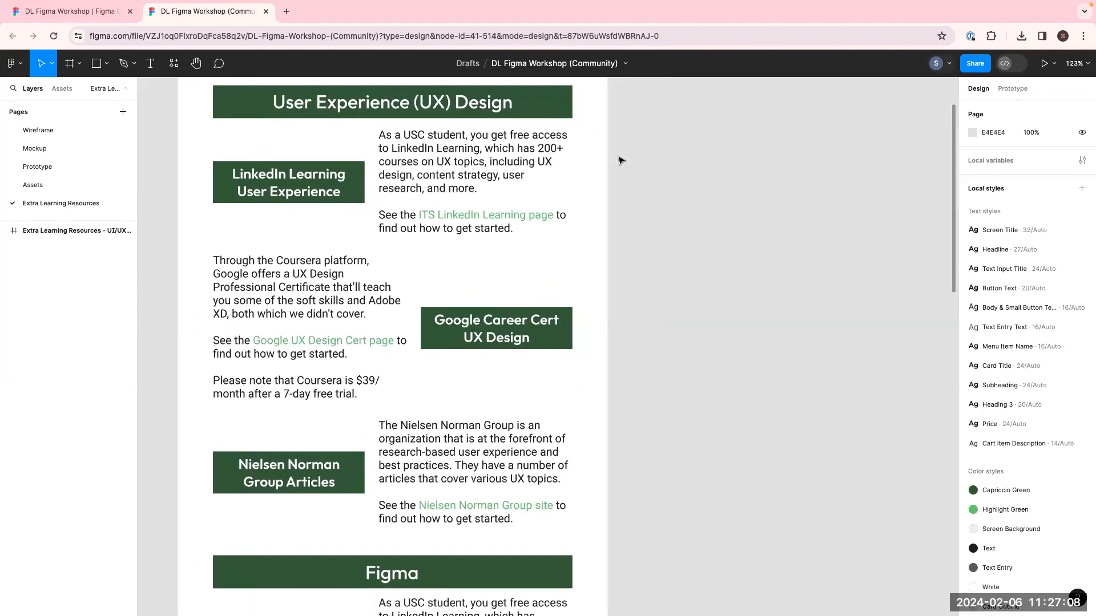
scroll(620, 160, left, 2)
scroll(621, 160, down, 6)
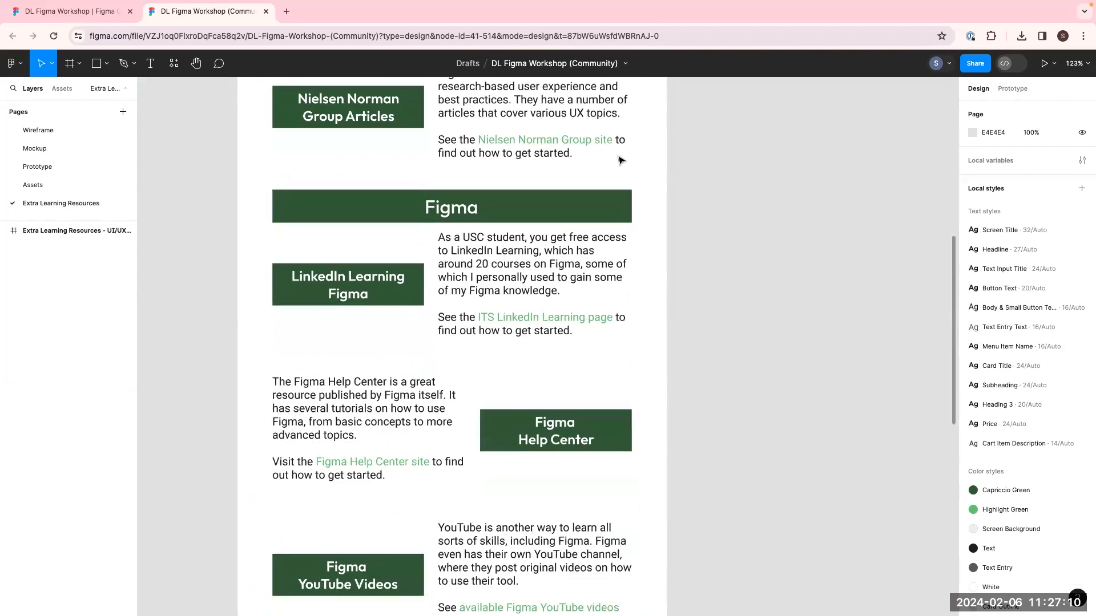
scroll(621, 160, down, 10)
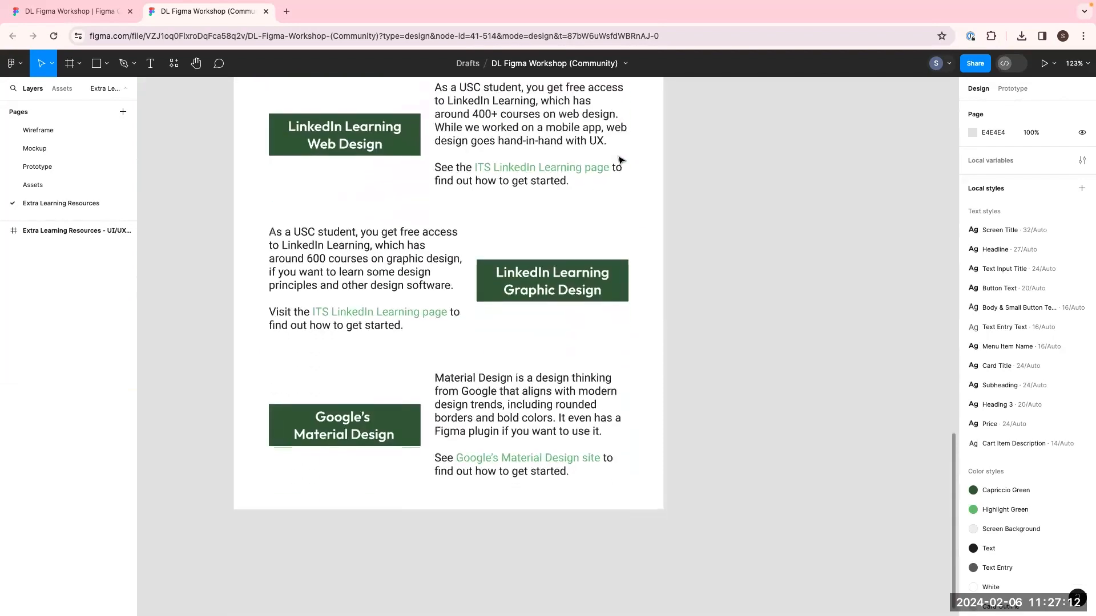
scroll(621, 160, up, 7)
scroll(621, 160, left, 2)
scroll(620, 160, up, 1)
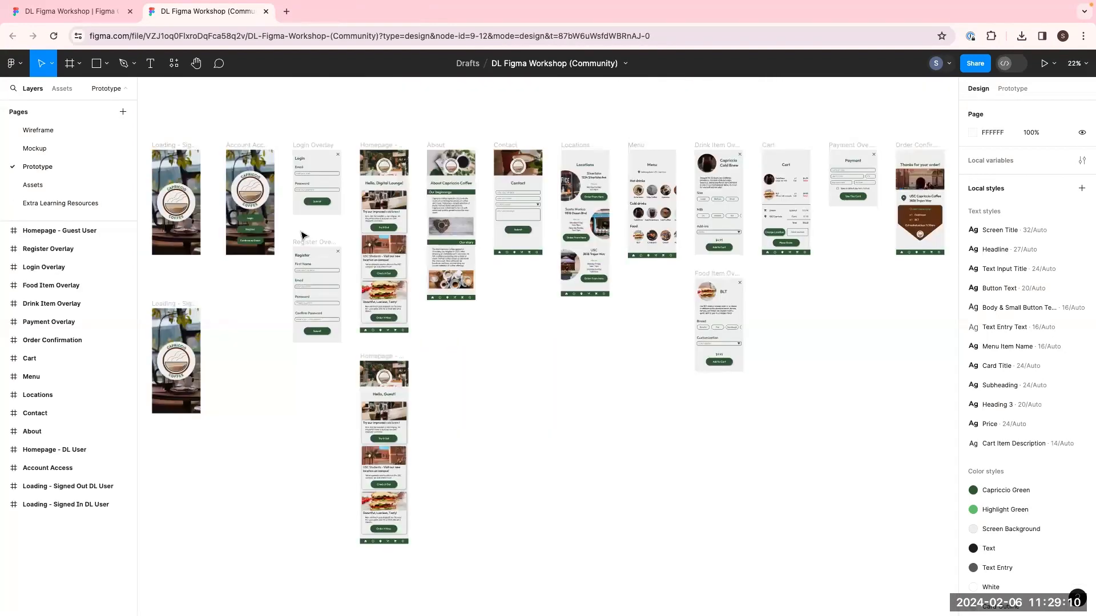
Examine the Prototype page's screens, focusing on the Loading - Signed Out DL User and Account Access frames
scroll(303, 235, left, 4)
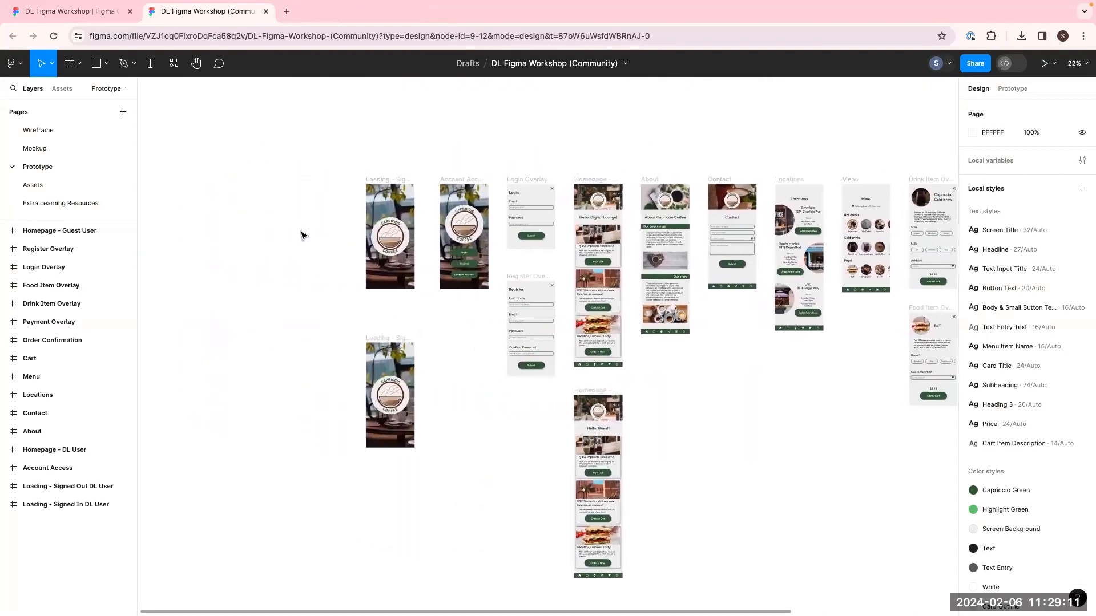
scroll(303, 235, down, 1)
scroll(303, 235, right, 1)
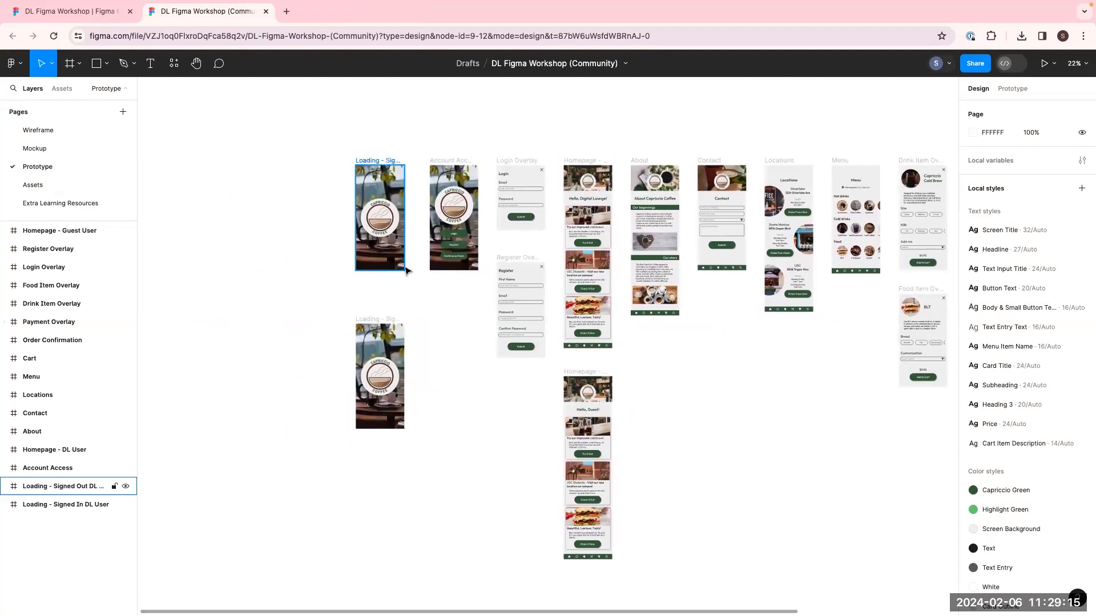
scroll(404, 290, up, 5)
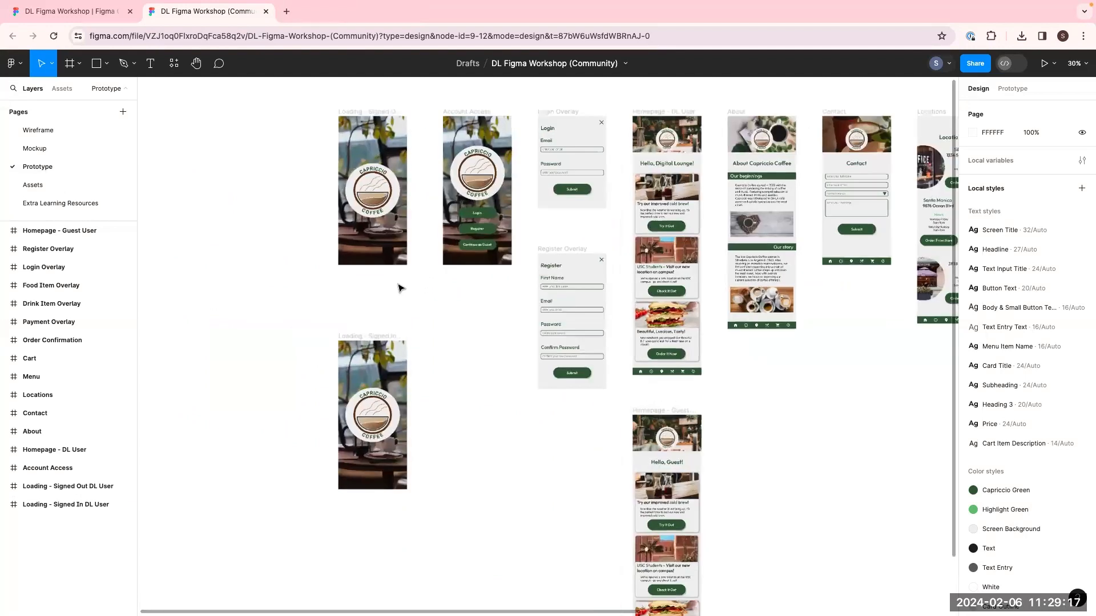
scroll(399, 288, up, 4)
scroll(400, 288, left, 2)
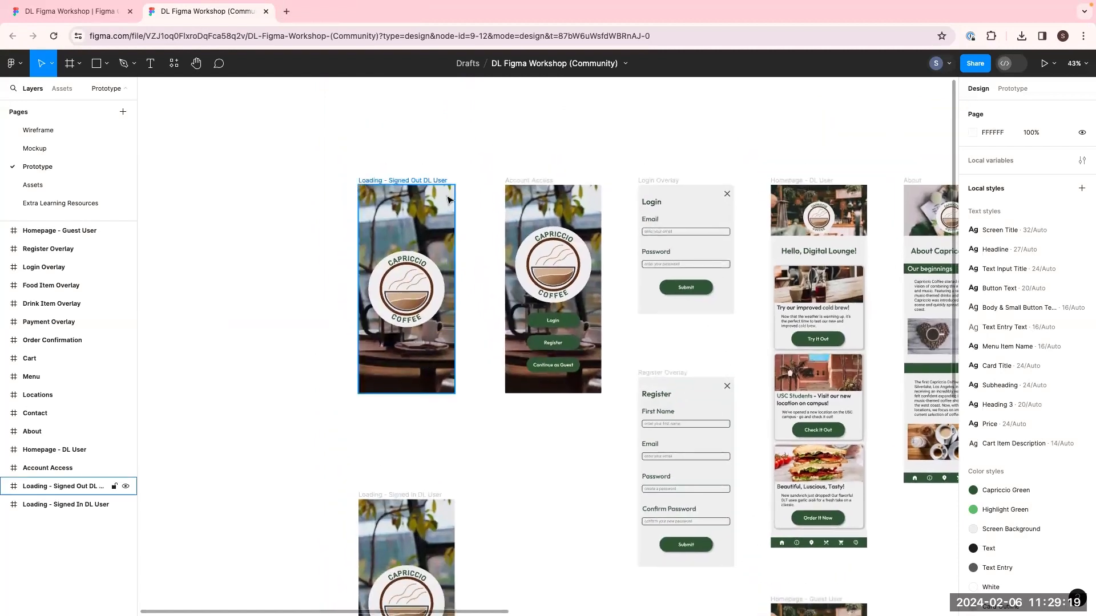
scroll(448, 200, up, 5)
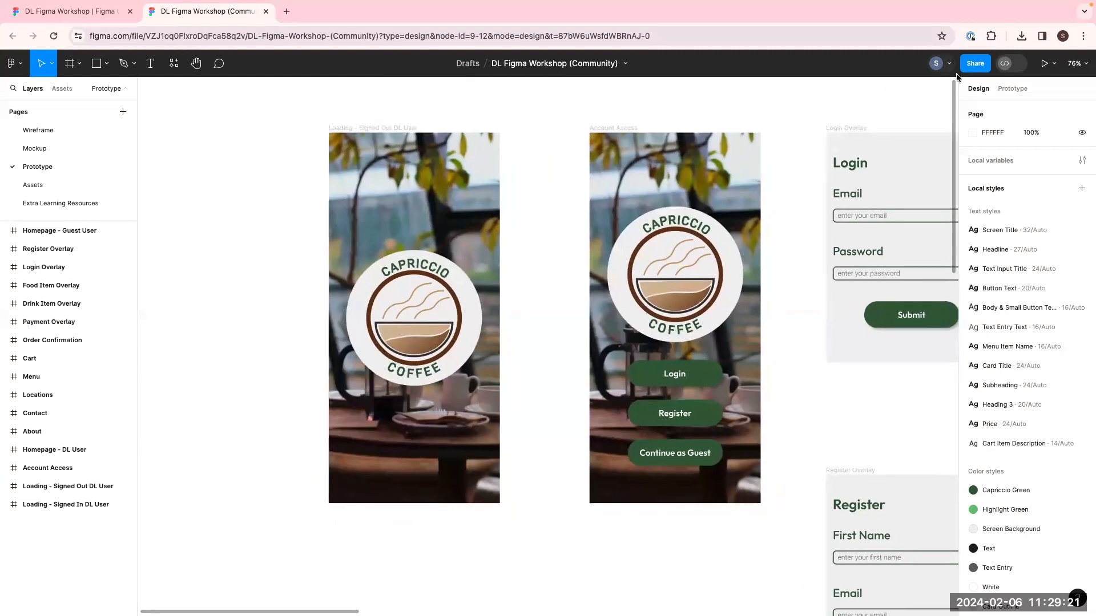
Examine the prototype settings for device, portrait or landscape orientation and phone model color
click(1020, 88)
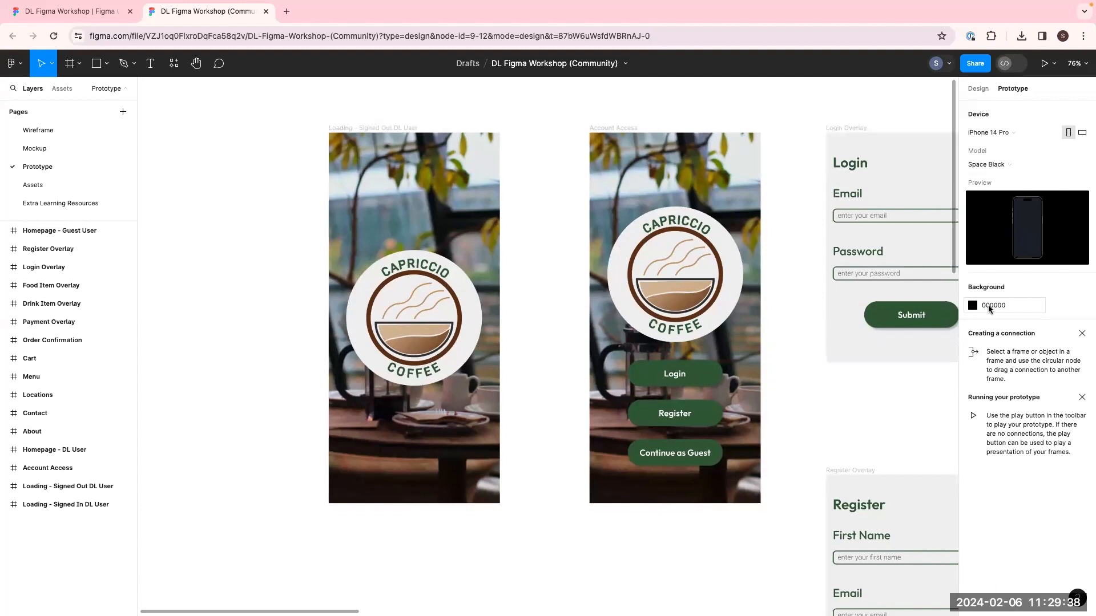
click(1004, 134)
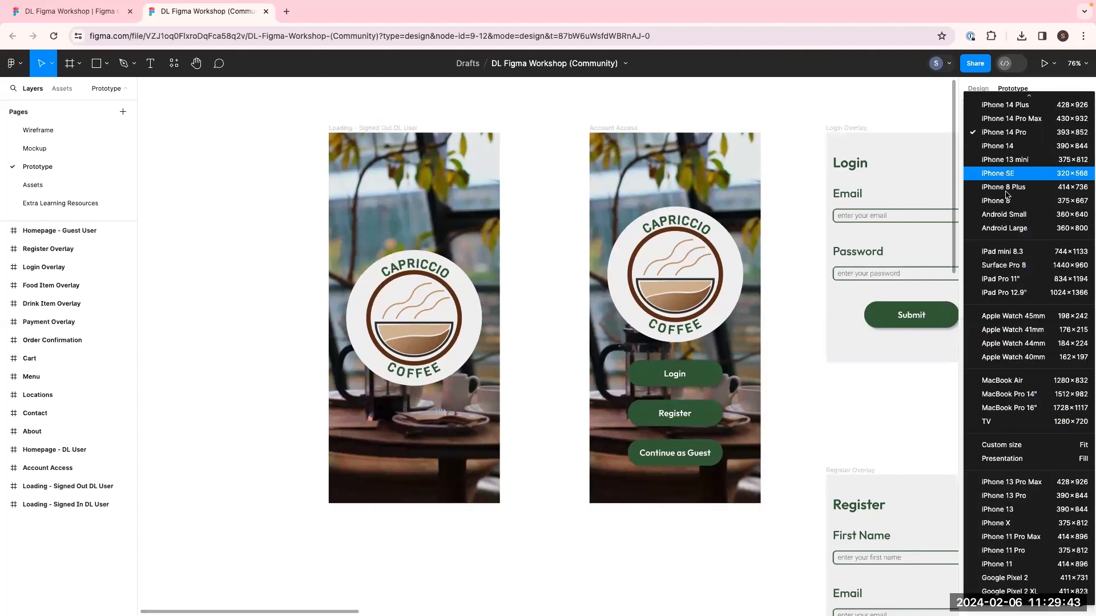
click(1040, 86)
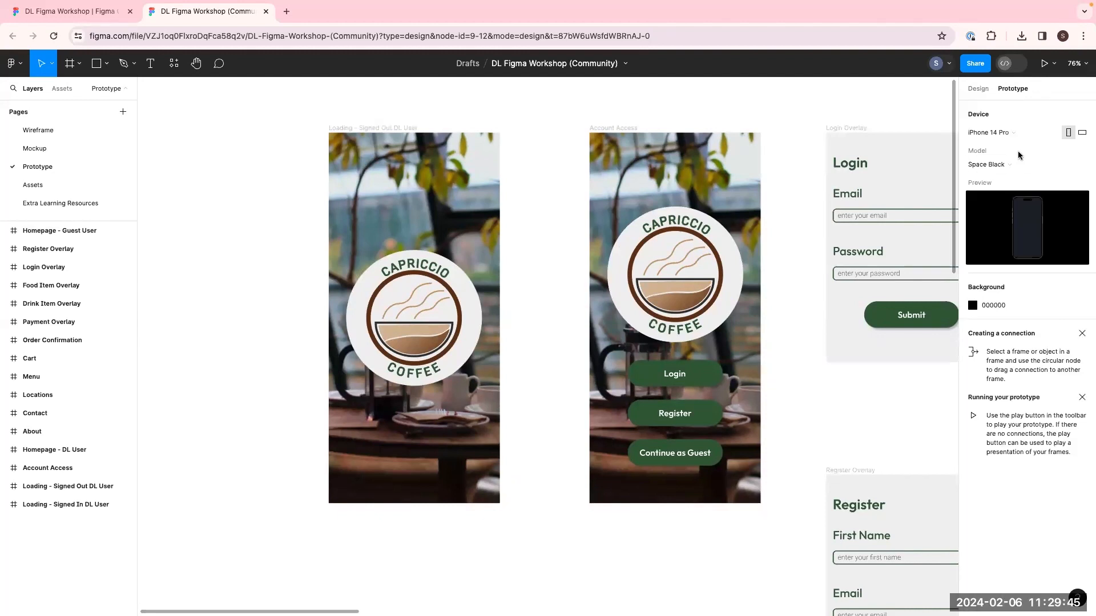
click(1082, 133)
click(1068, 134)
click(1002, 165)
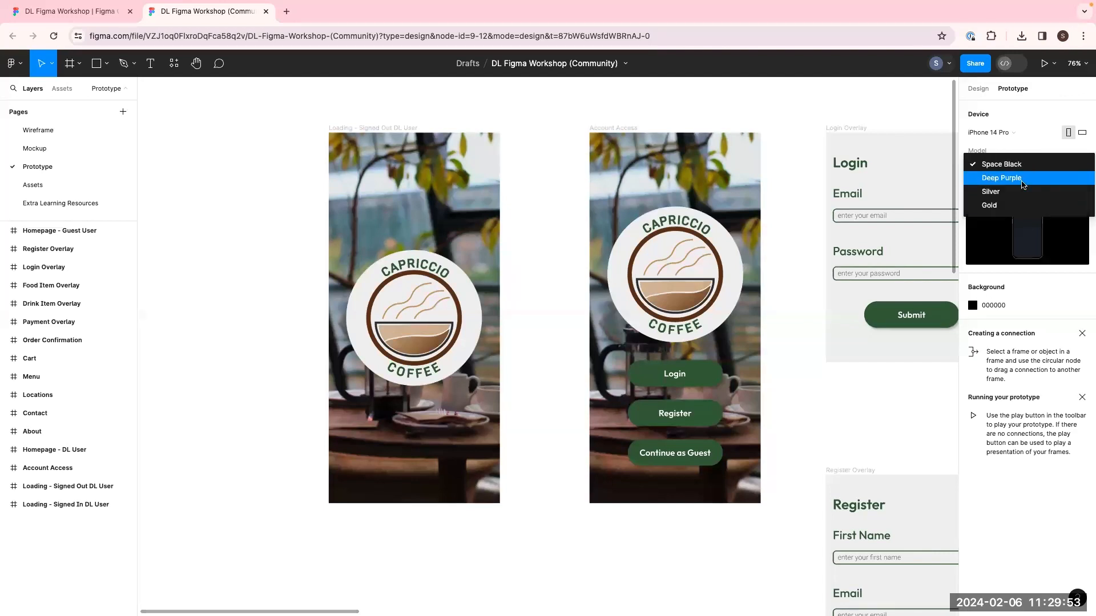
click(1032, 136)
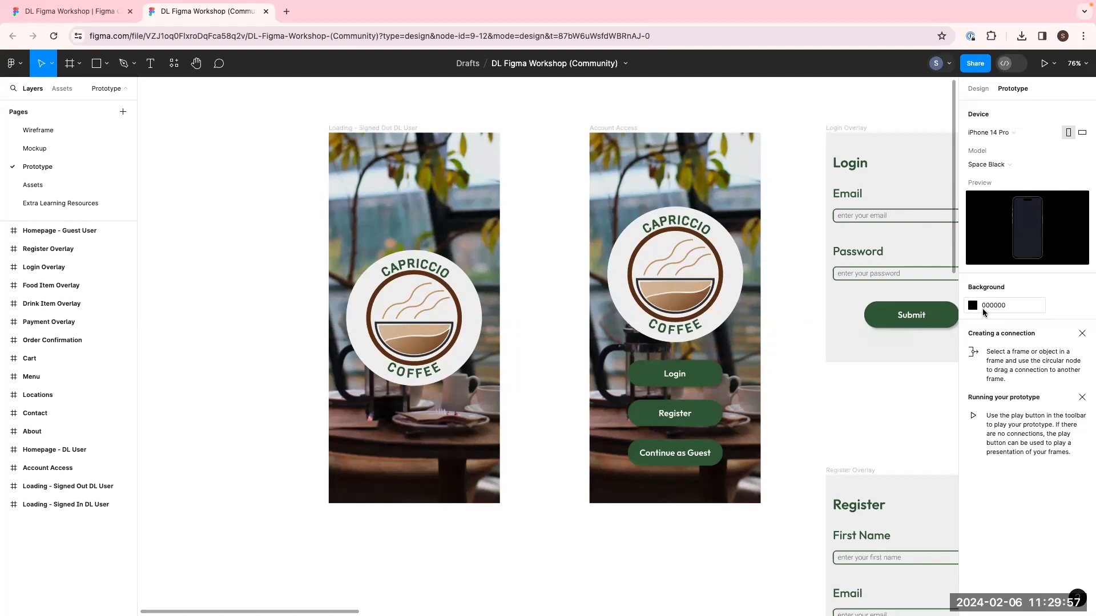
Set the prototype background to the light purple EEEAFF
click(973, 306)
drag(851, 346, 841, 318)
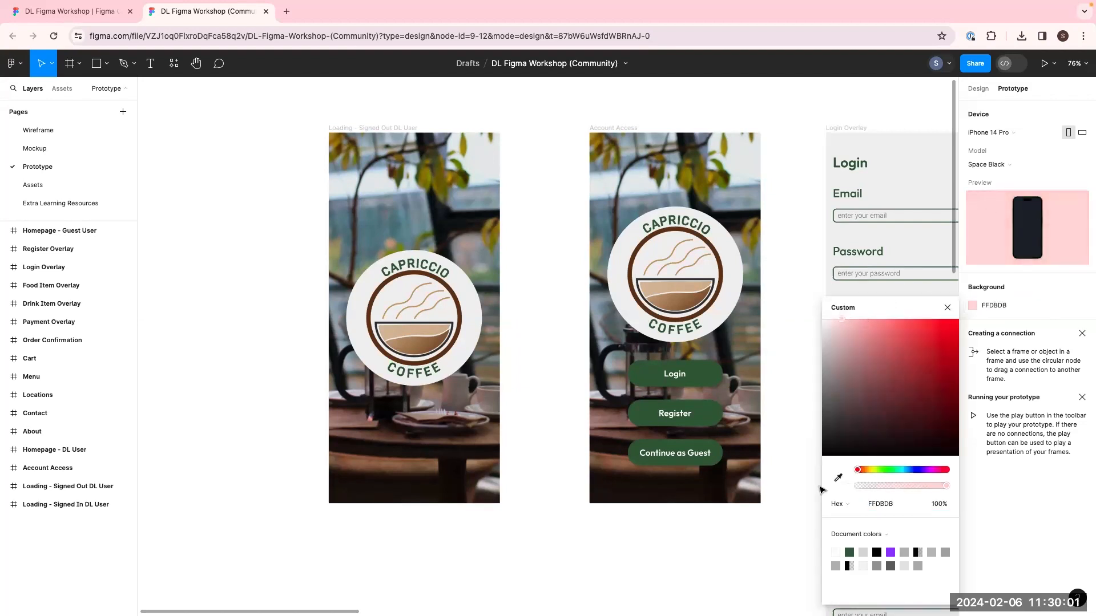
drag(879, 470, 919, 469)
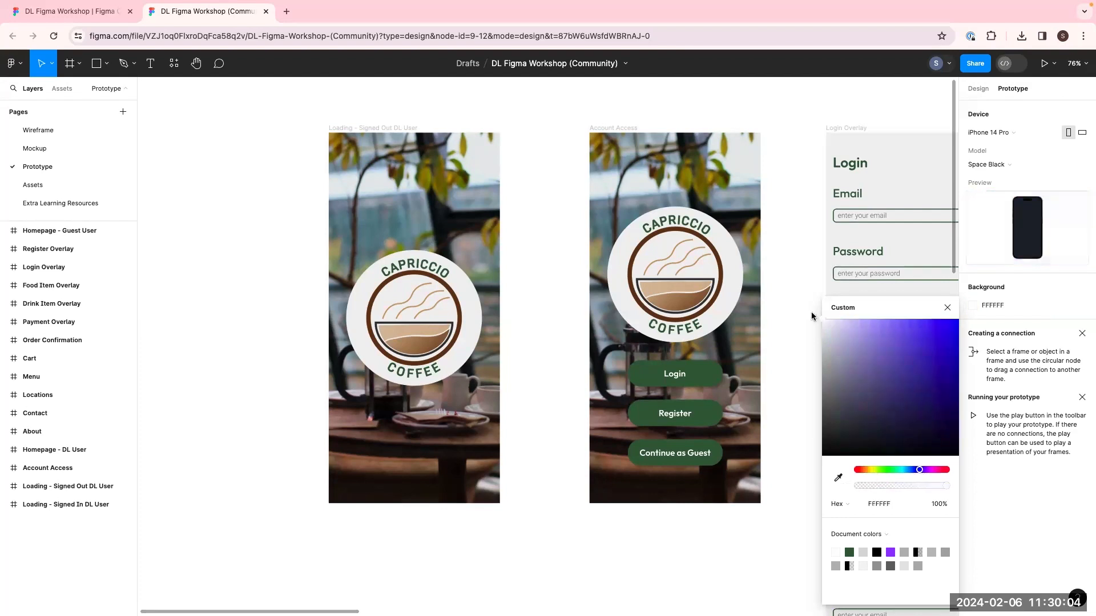
click(377, 138)
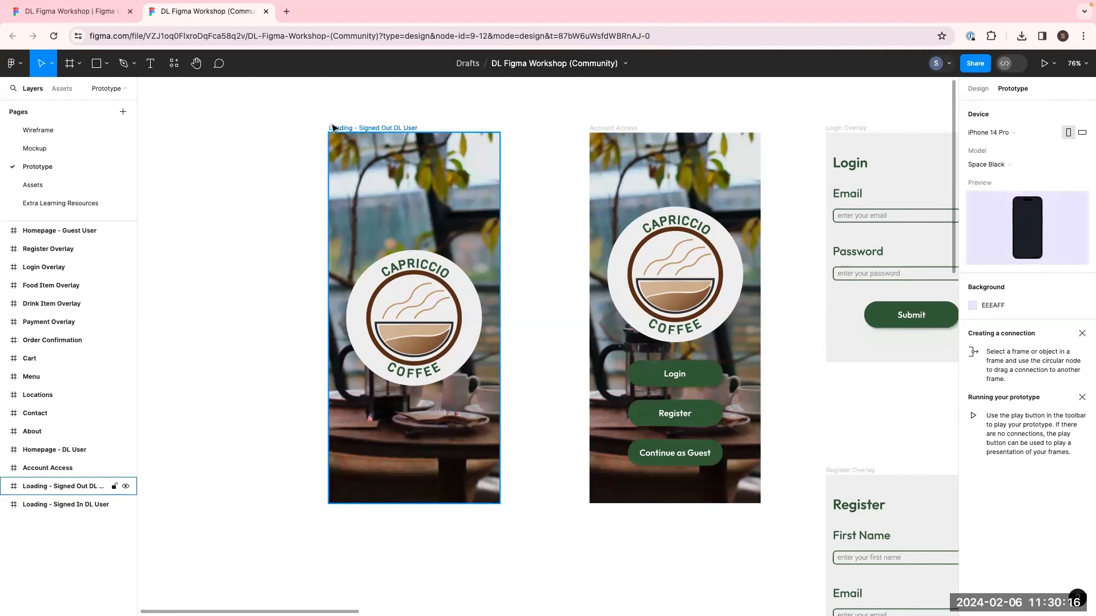
Add a flow starting point named "New User Sign Up" to the Loading - Signed Out DL User frame
click(412, 129)
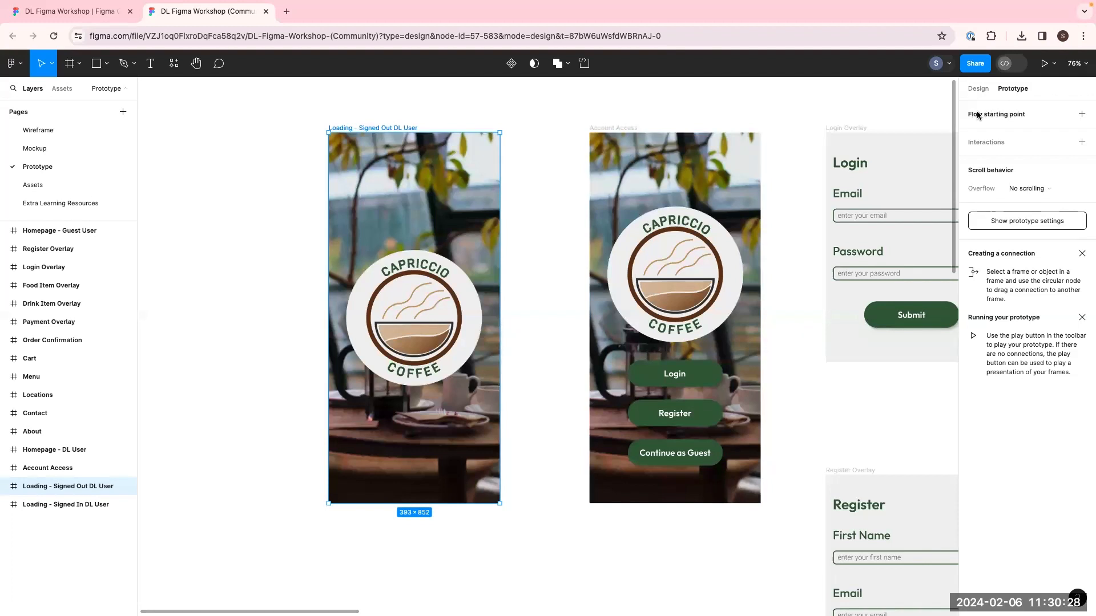
click(1080, 114)
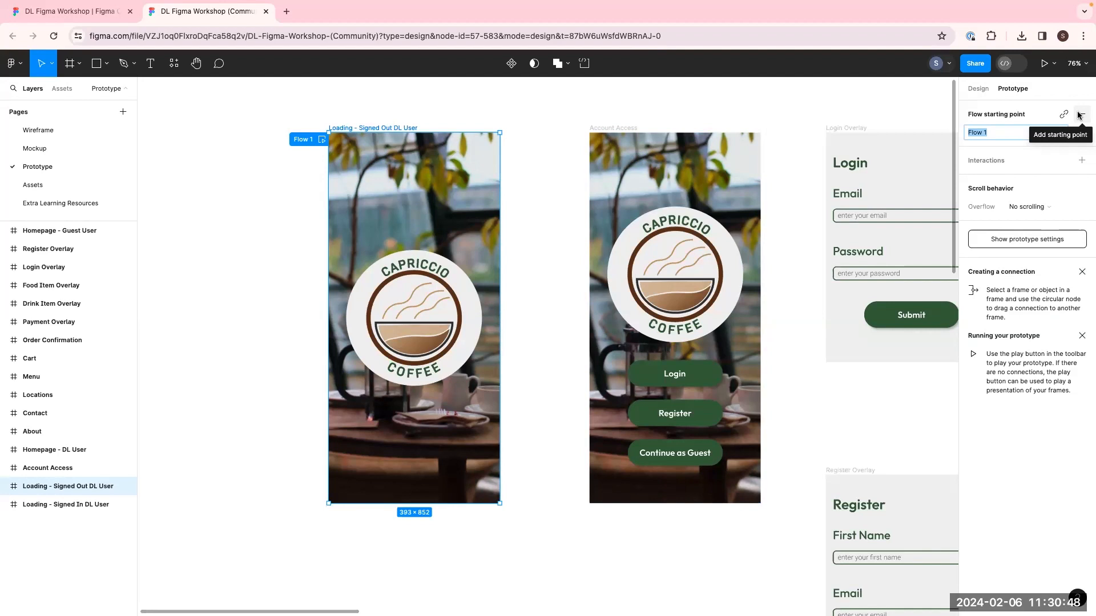
text(New User Sign Up)
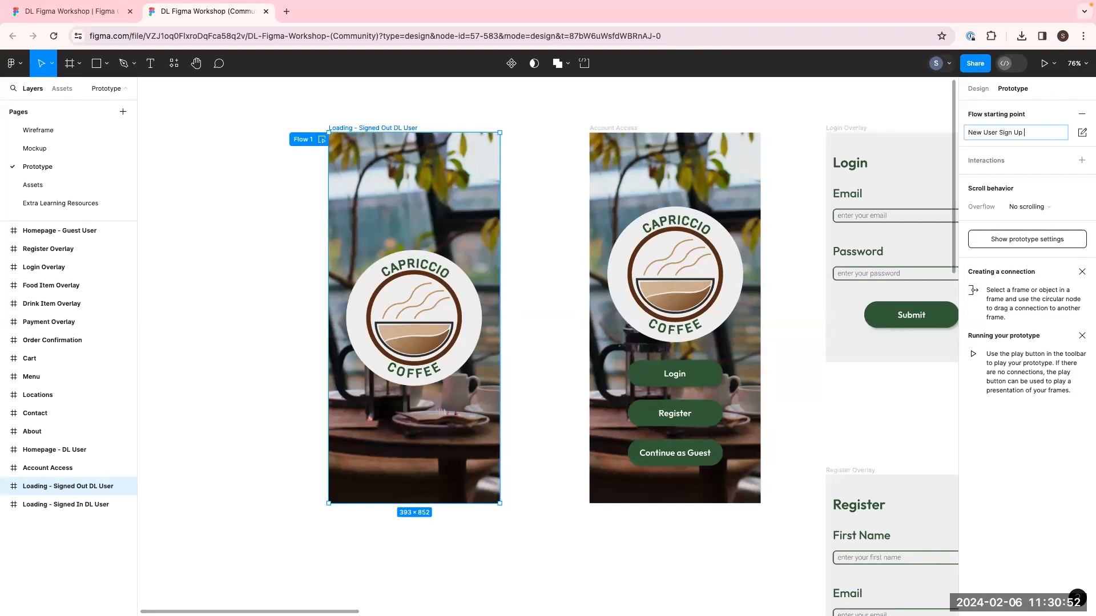
key(Return)
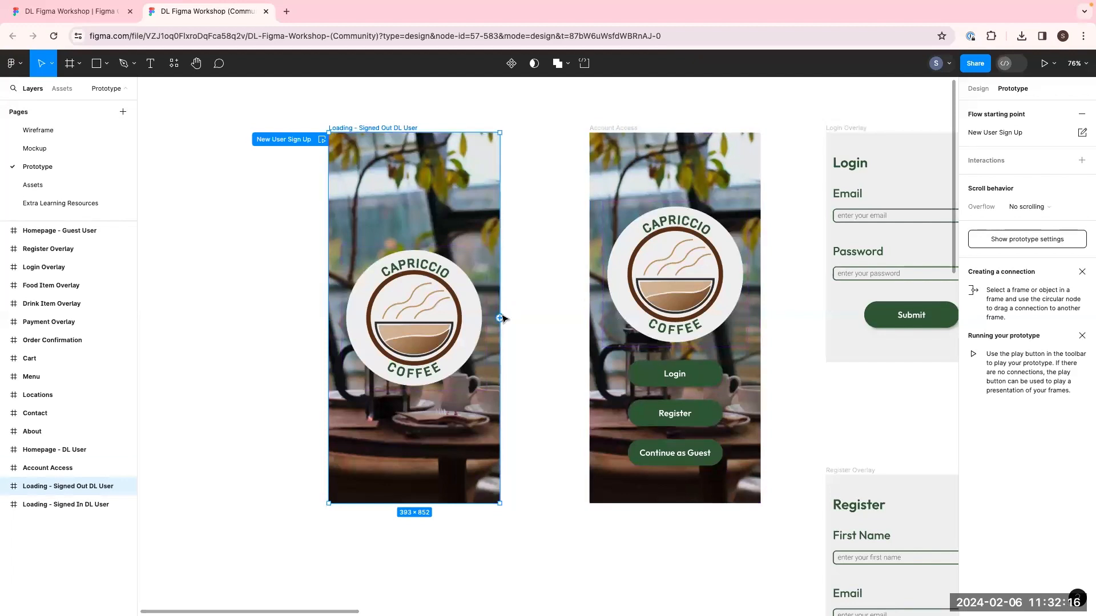
Connect the Loading - Signed Out DL User frame to Account Access with an After delay trigger of 5000 ms
drag(500, 318, 596, 313)
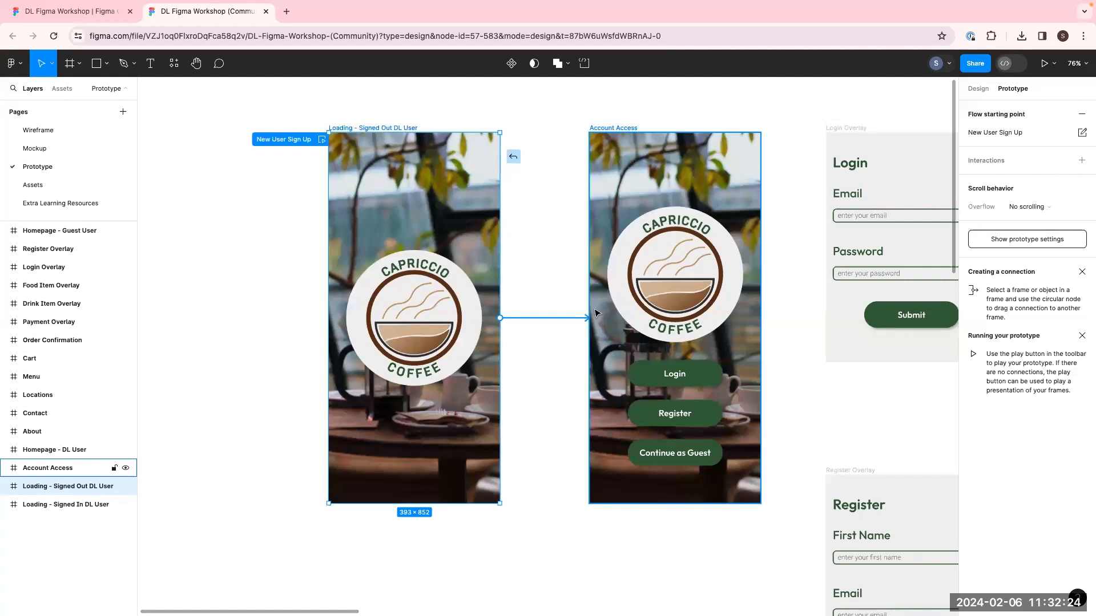
drag(596, 312, 595, 313)
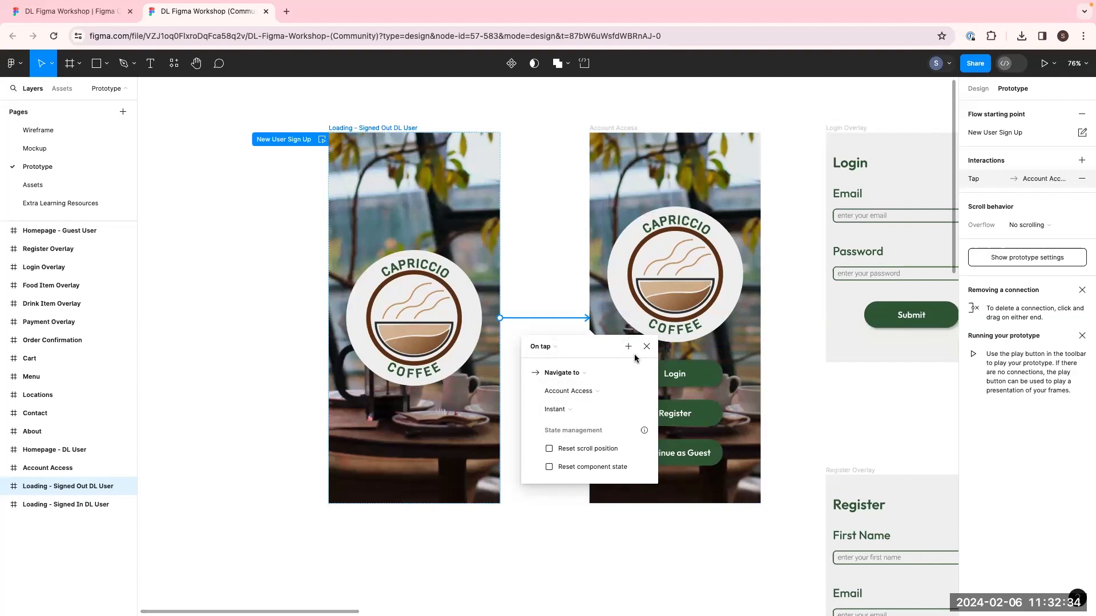
click(555, 347)
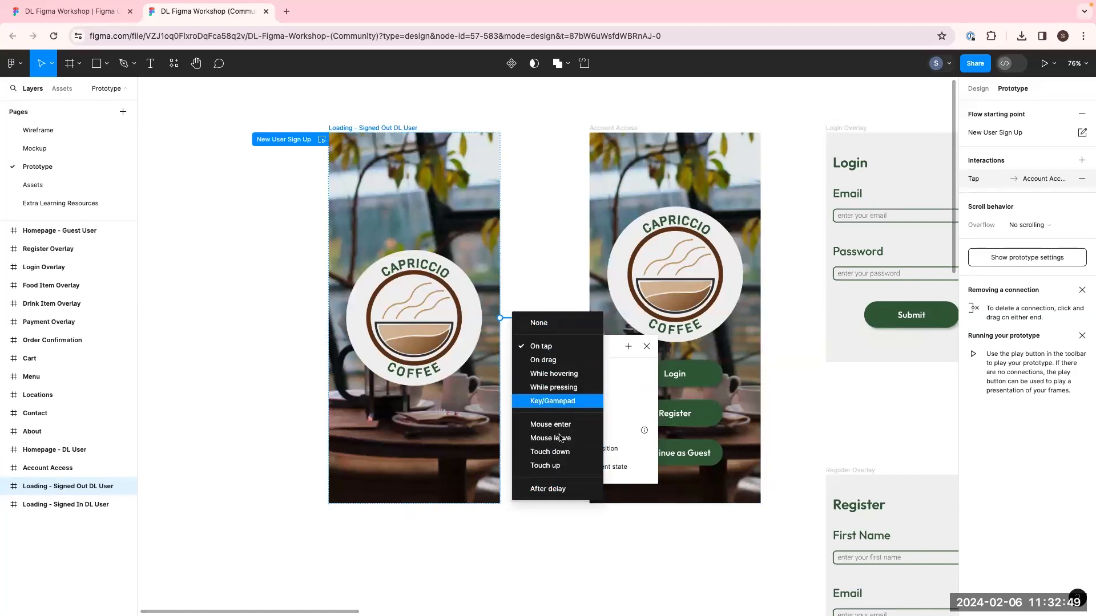
click(565, 492)
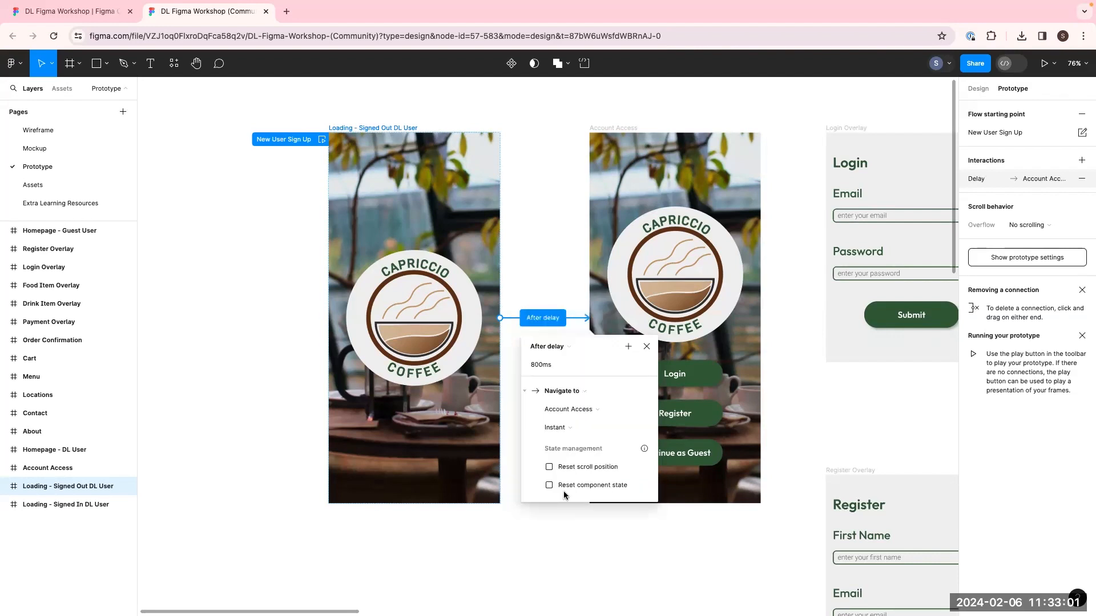
click(546, 365)
text(5)
key(Return)
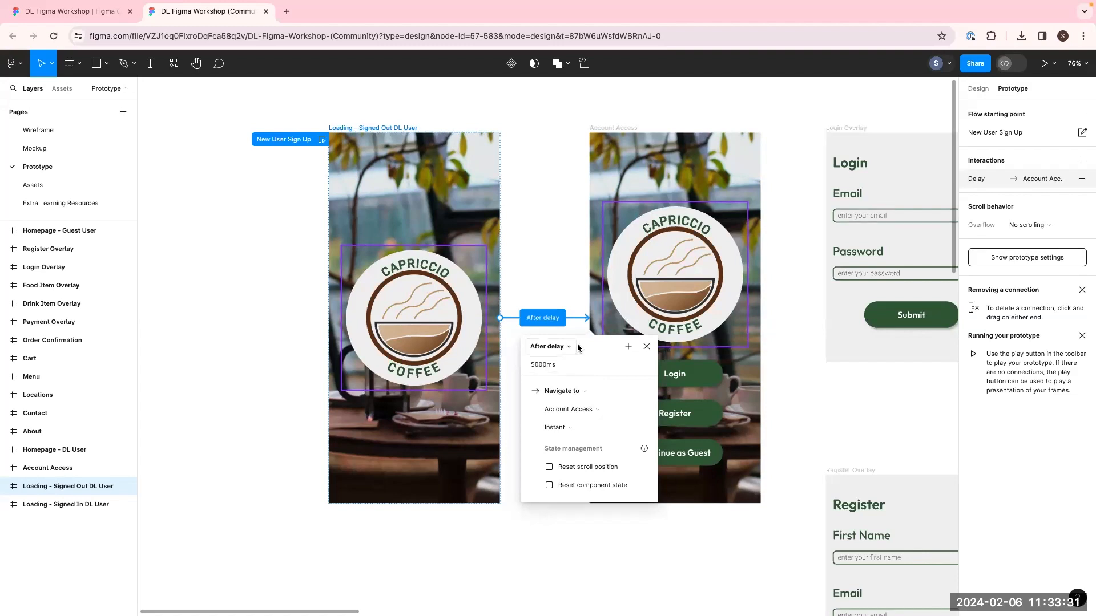
Examine the action, destination and animation options of the After delay interaction, then close its details without changes
click(564, 393)
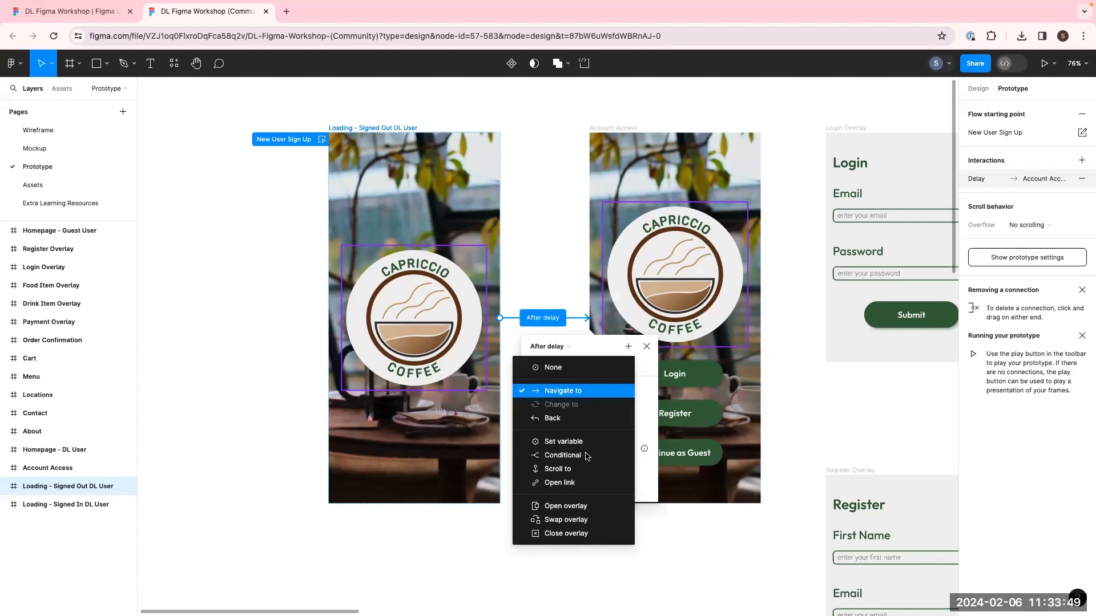
click(639, 395)
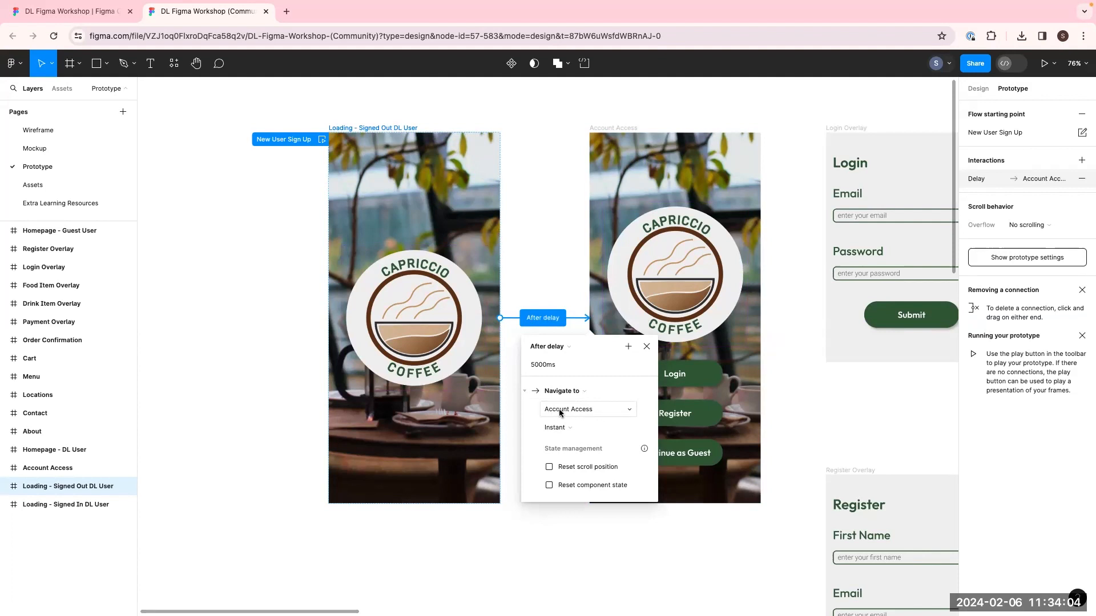
click(581, 412)
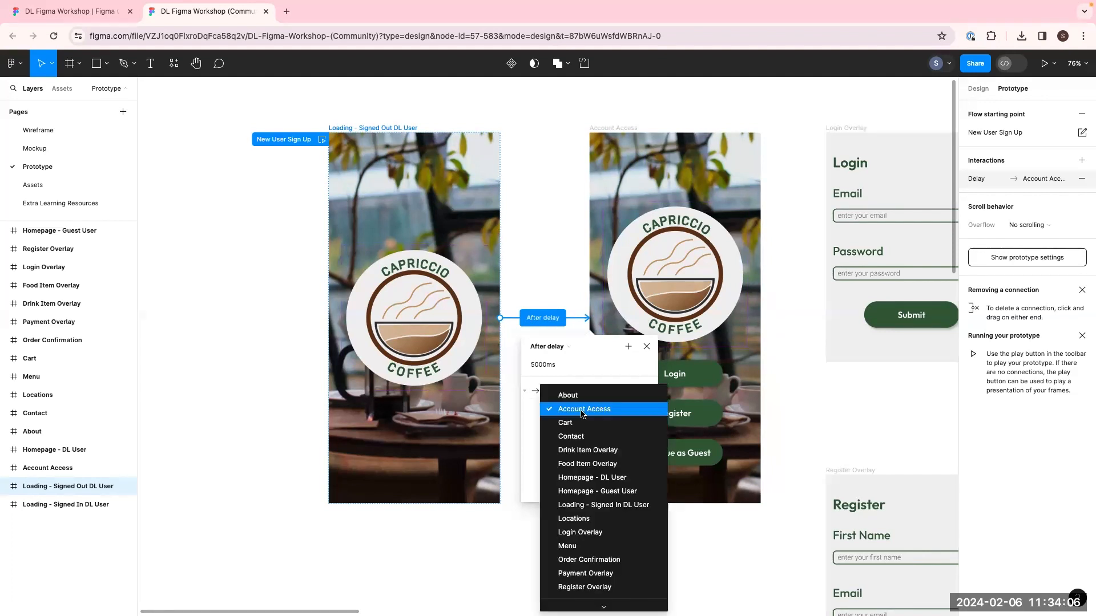
click(600, 366)
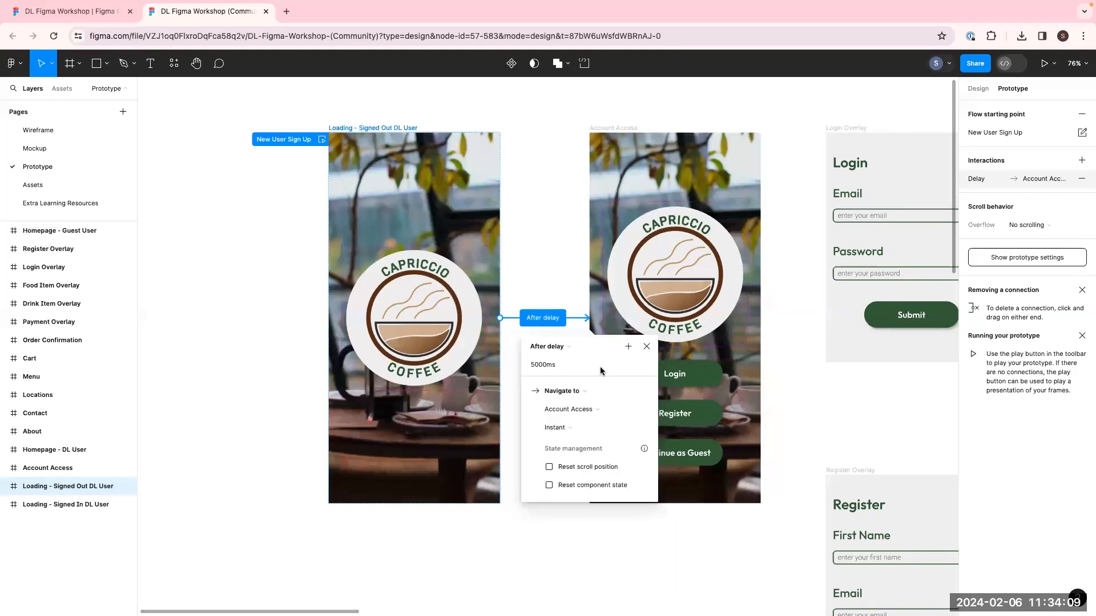
click(587, 429)
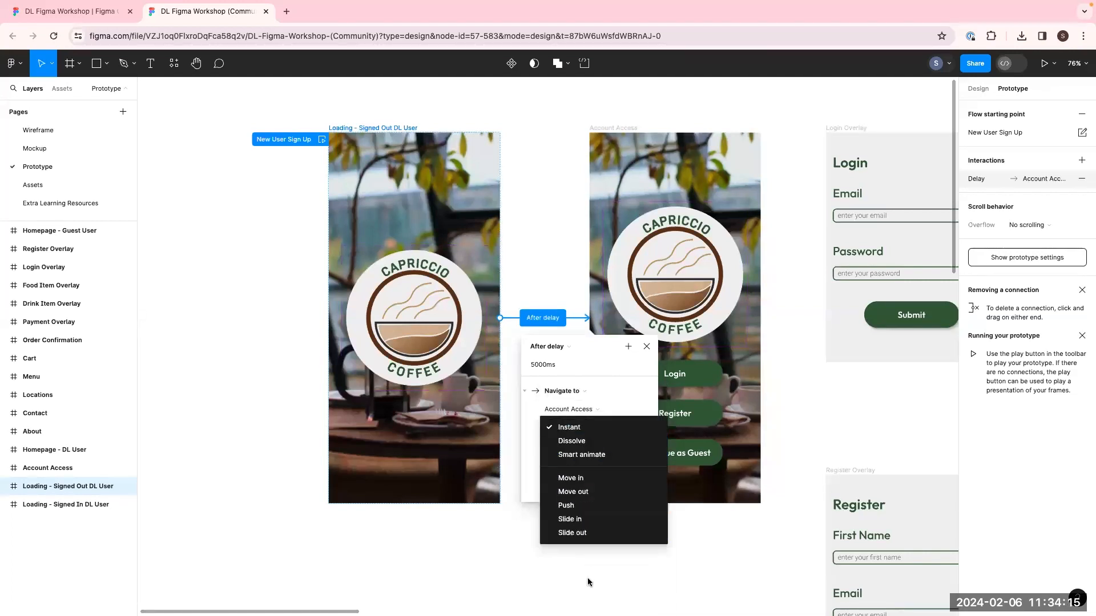
click(608, 390)
click(644, 347)
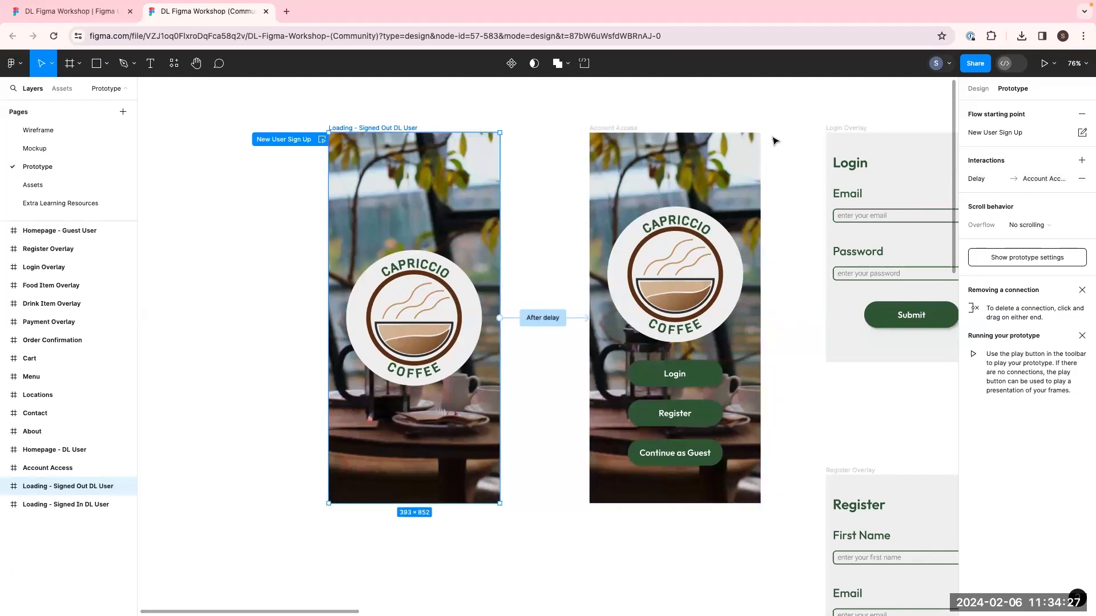
Preview the New User Sign Up flow through to the Account Access screen and close the preview
click(1036, 66)
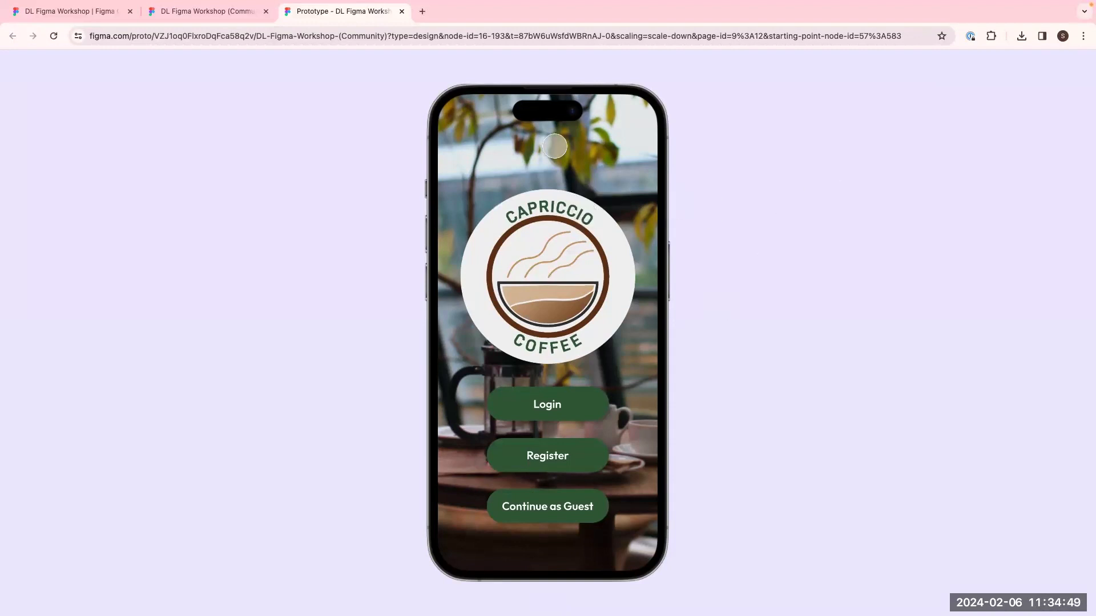
click(402, 11)
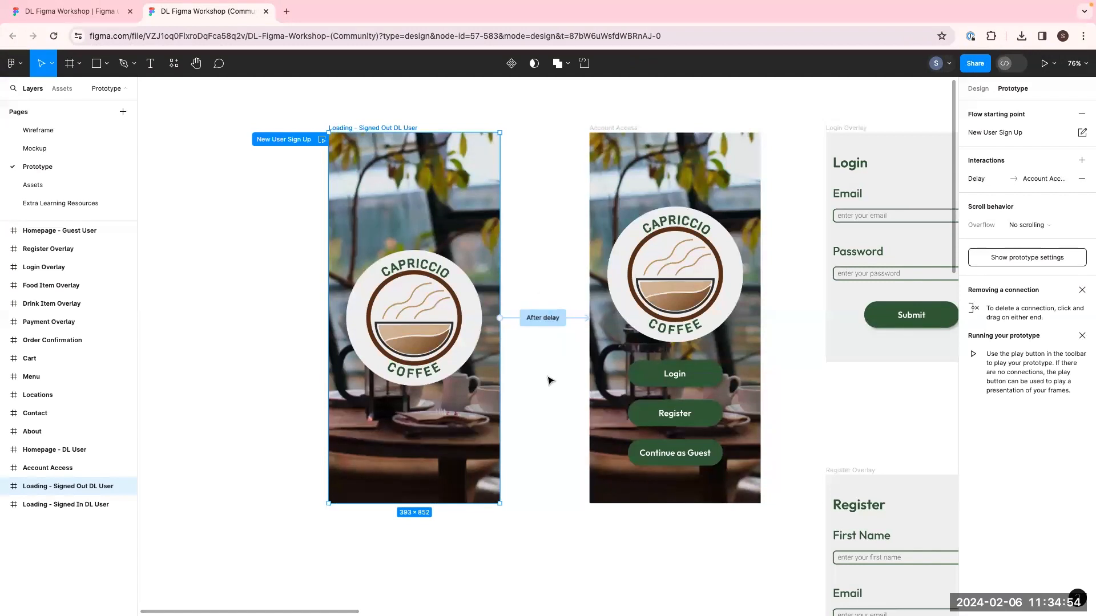
Set the animation of the After delay interaction from Loading - Signed Out DL User to Smart animate
click(539, 323)
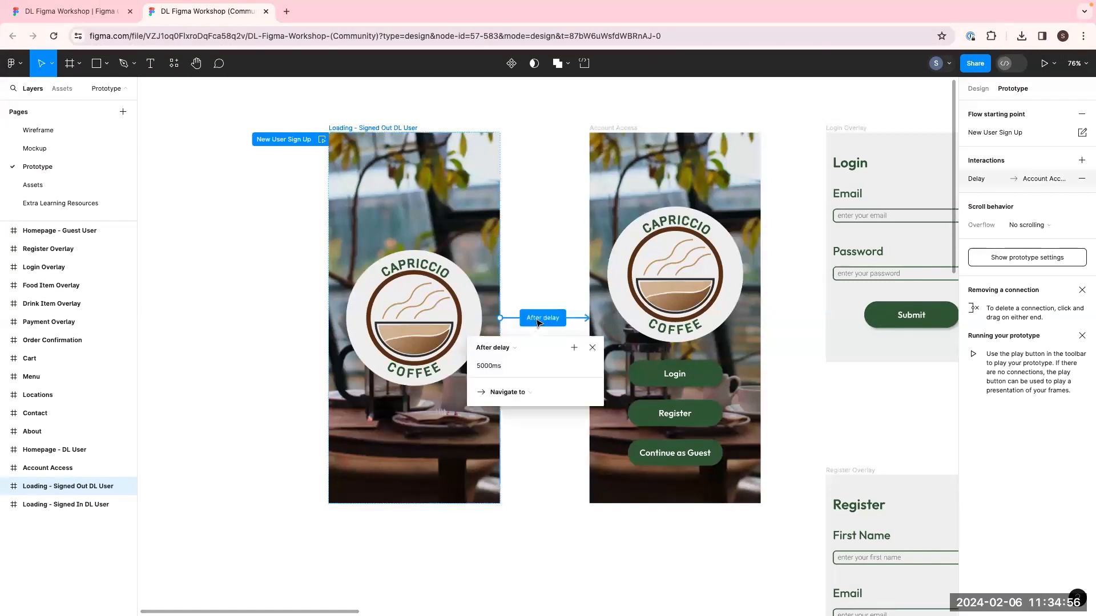
click(500, 428)
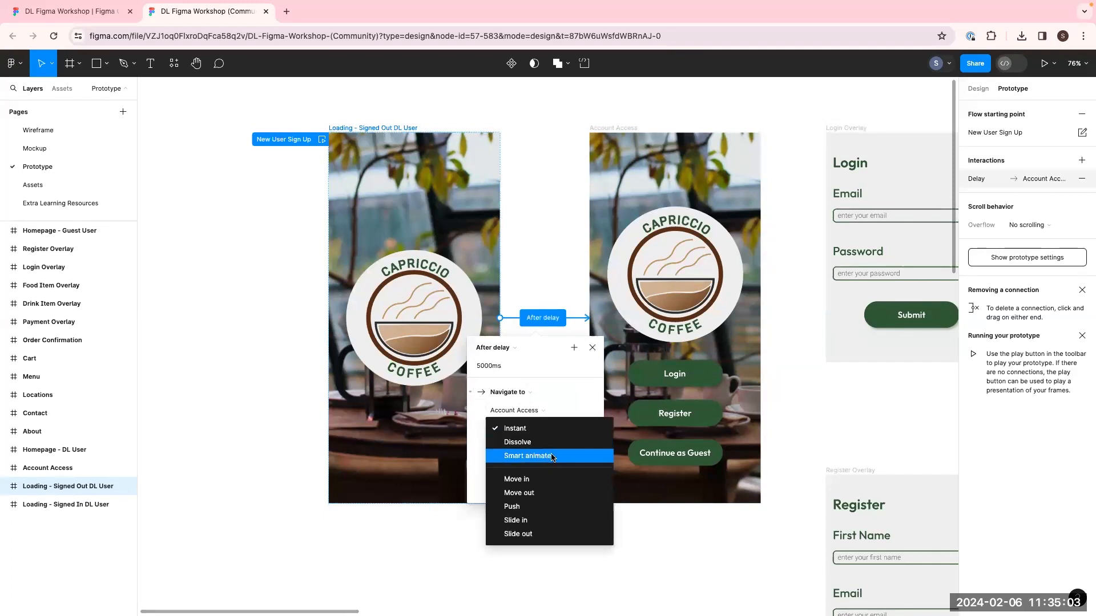
click(551, 456)
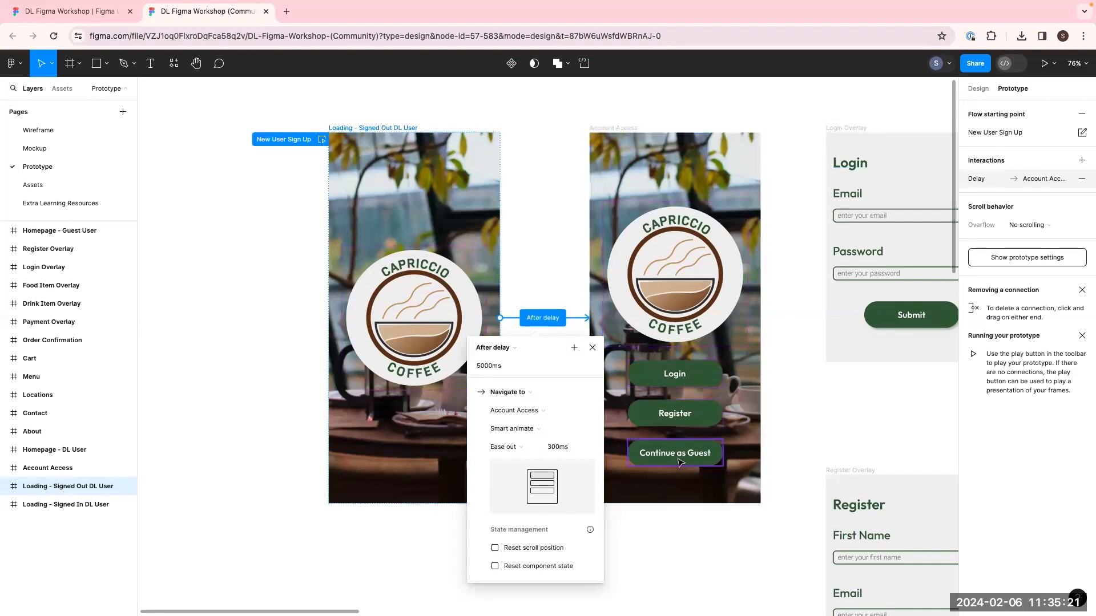
Try the Custom bezier easing curve for the Smart animate transition to Account Access
click(533, 451)
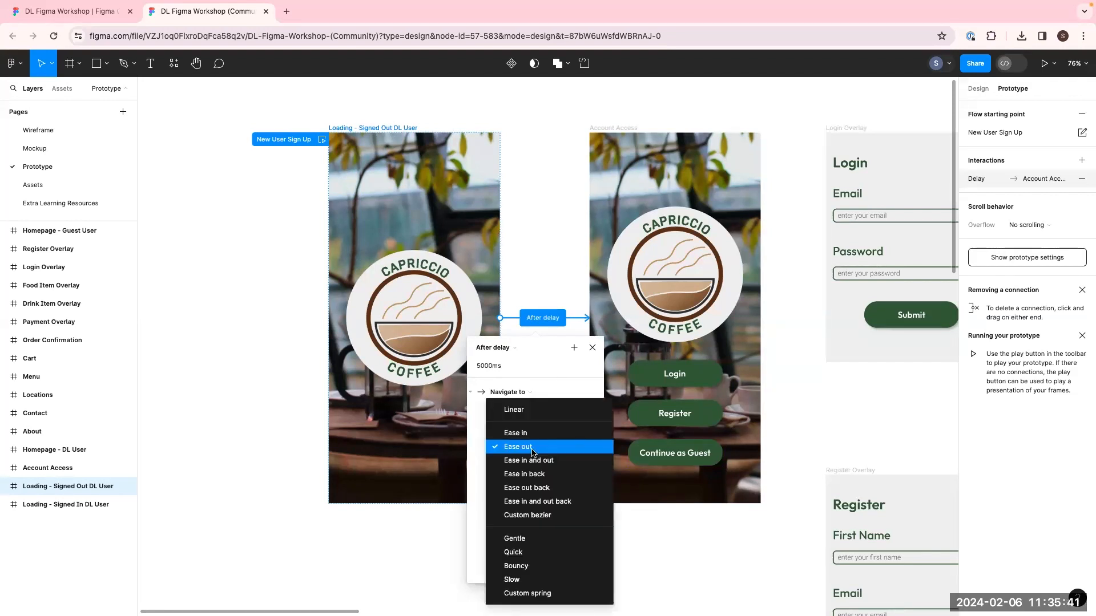
click(482, 460)
click(509, 449)
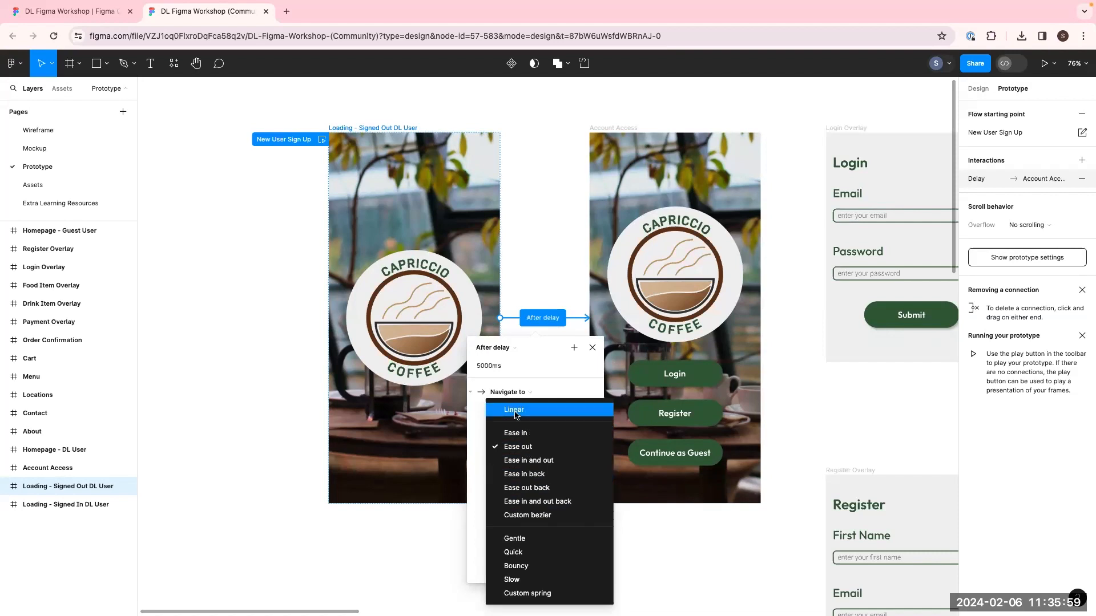
click(525, 515)
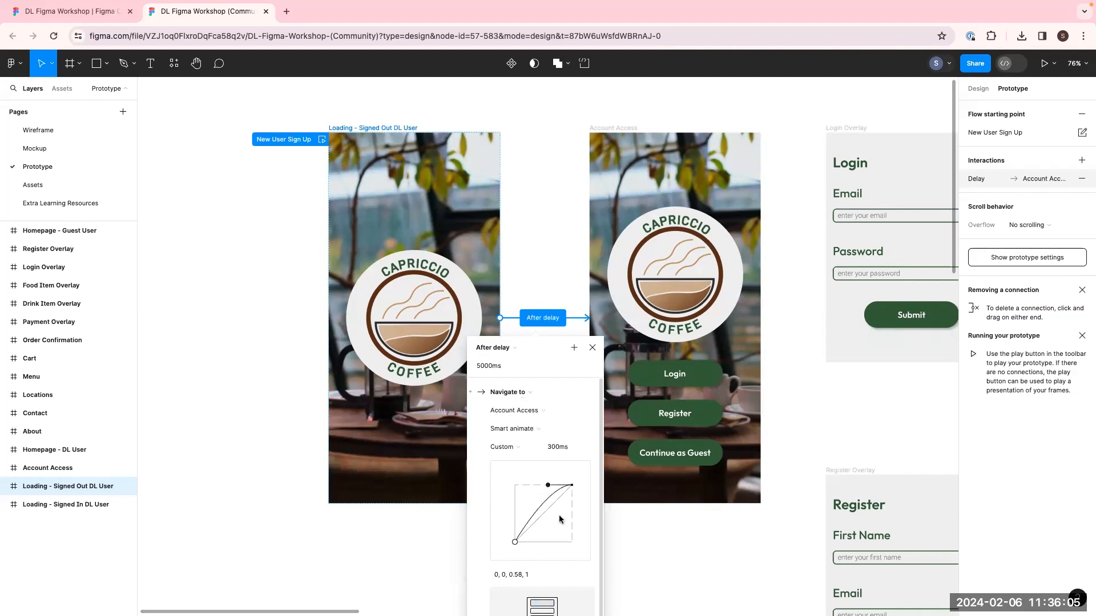
Set the Smart animate transition's easing to Ease in and out and its duration to 3000 ms
click(505, 449)
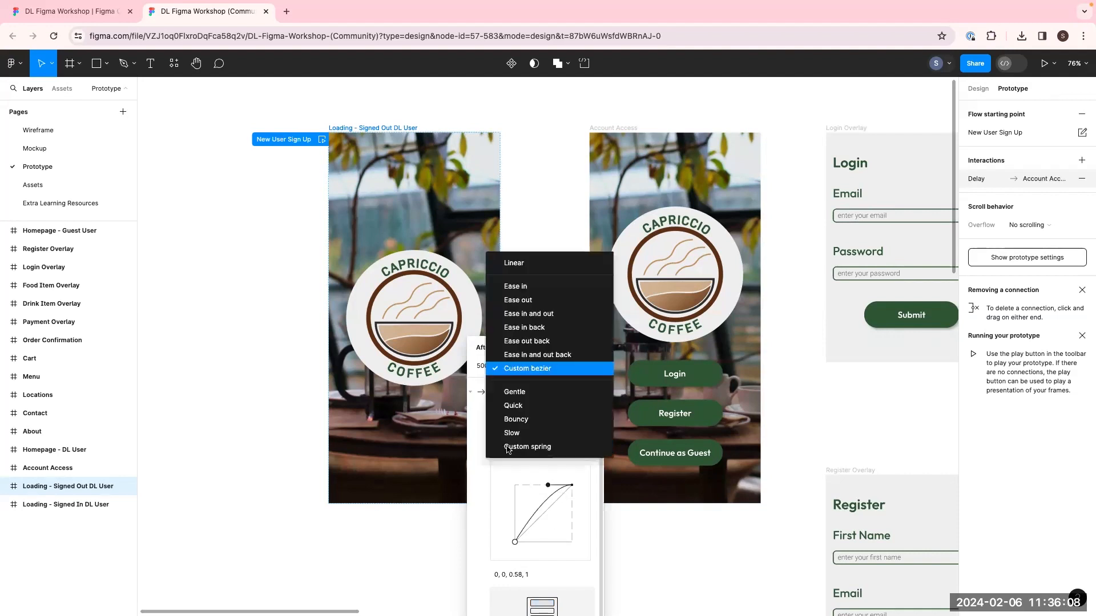
click(530, 314)
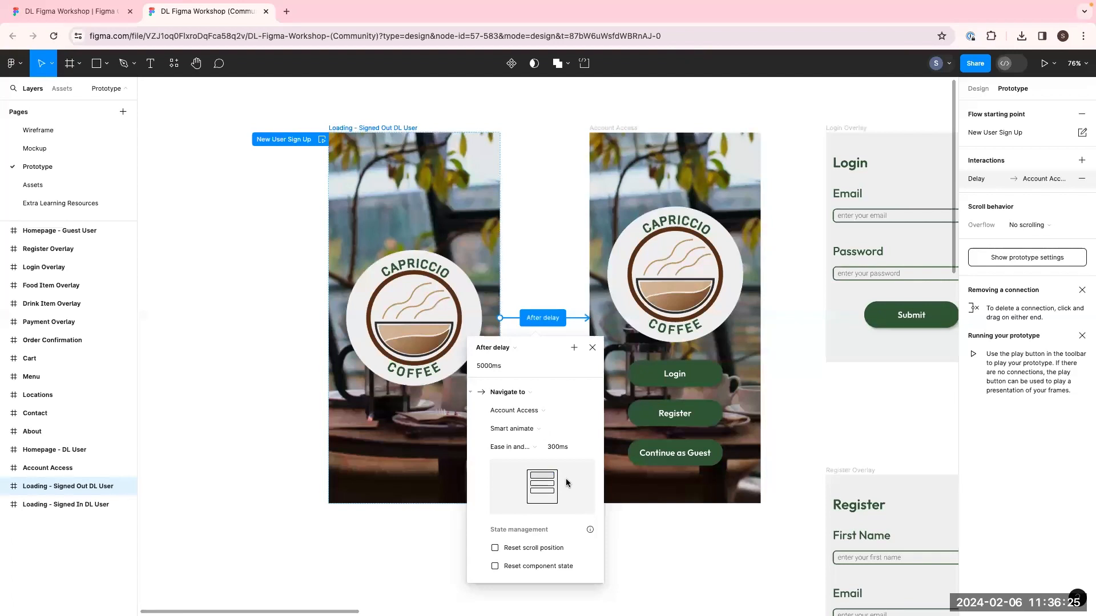
click(563, 447)
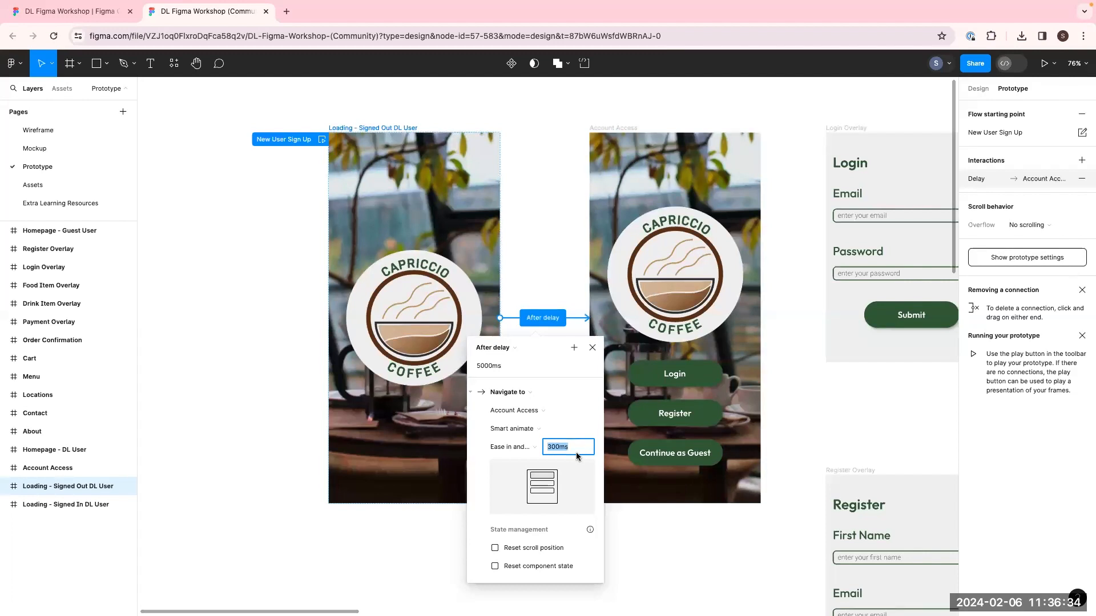
text(3s)
click(522, 448)
click(553, 367)
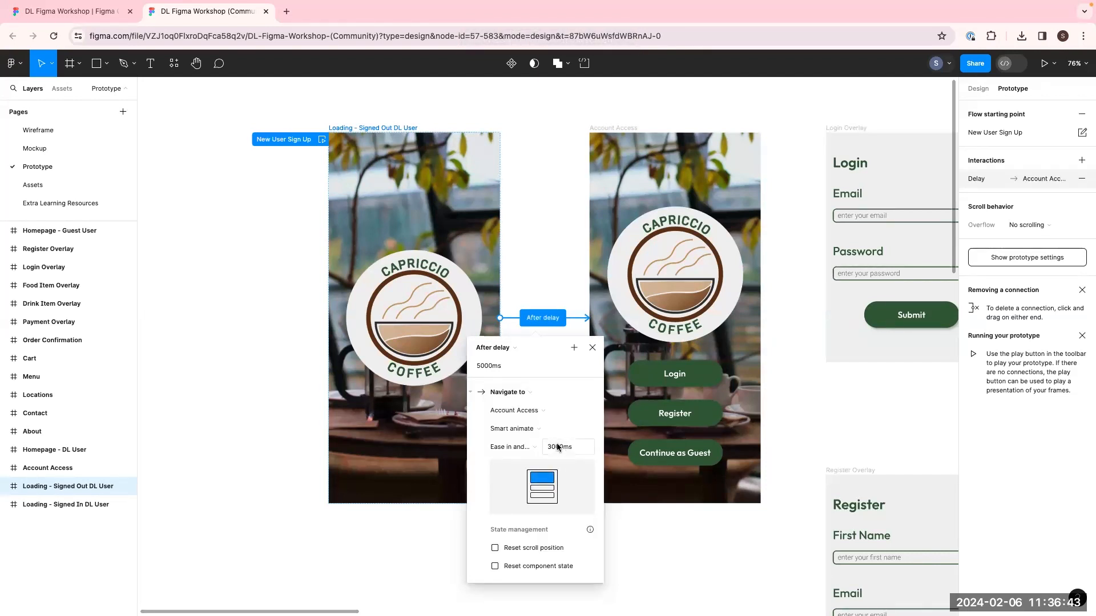
Preview the New User Sign Up flow starting from the Loading - Signed Out DL User frame
click(397, 123)
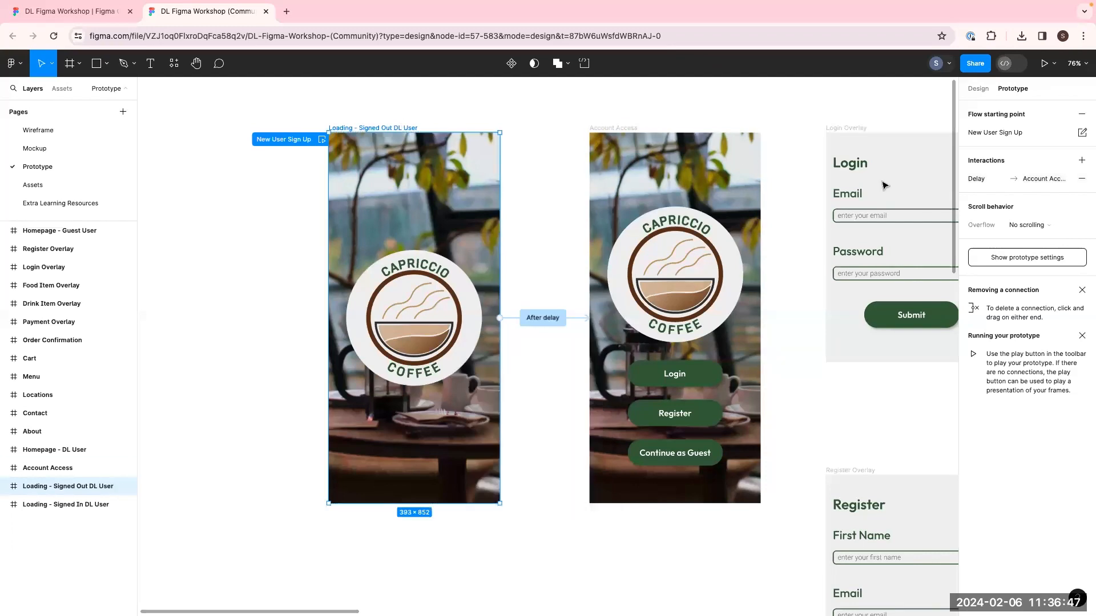
click(1043, 63)
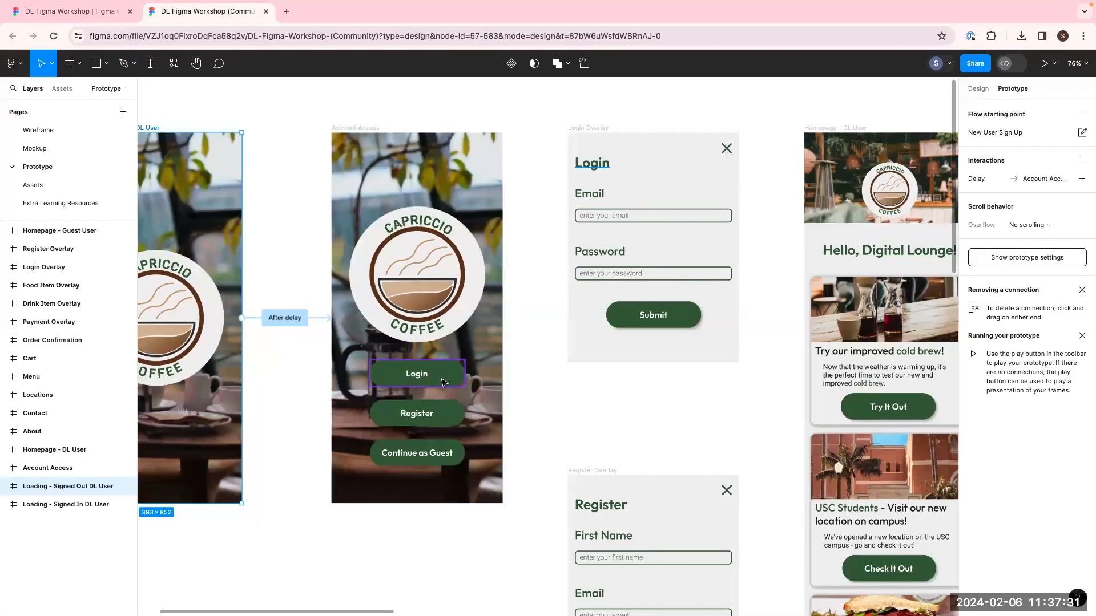
Examine the Account Access buttons and the default, hover and clicked variants of the Main Button component on the Assets page
click(444, 382)
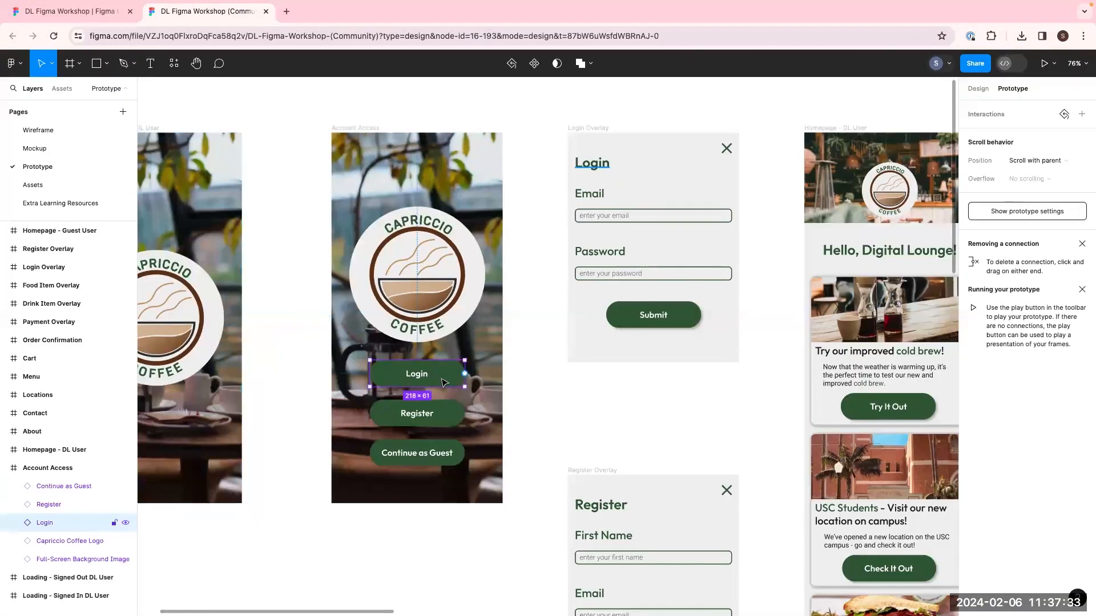
click(448, 420)
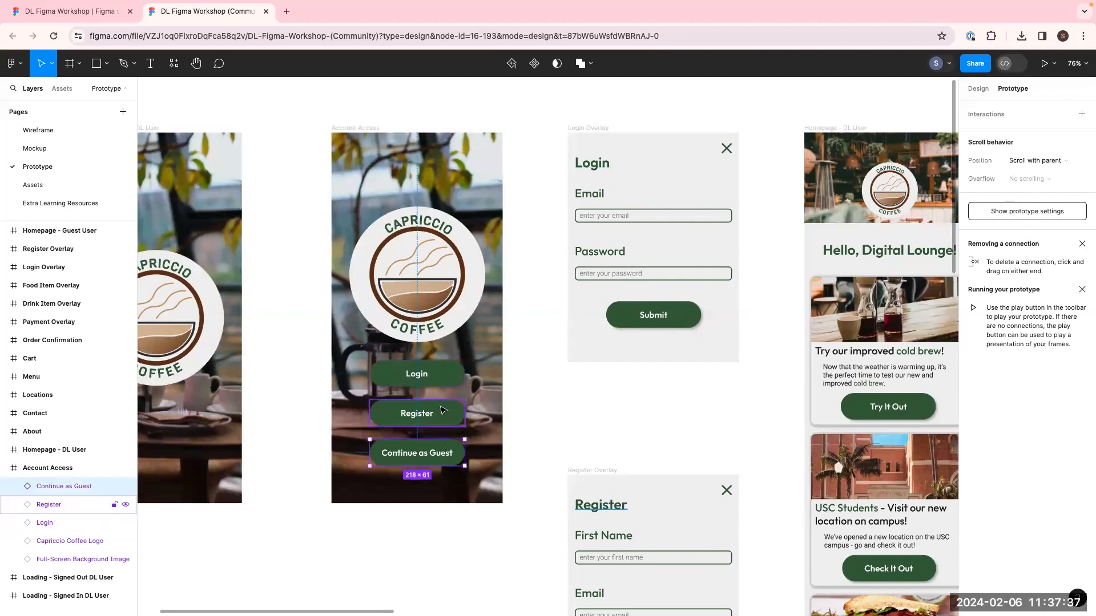
mouse_move(444, 413)
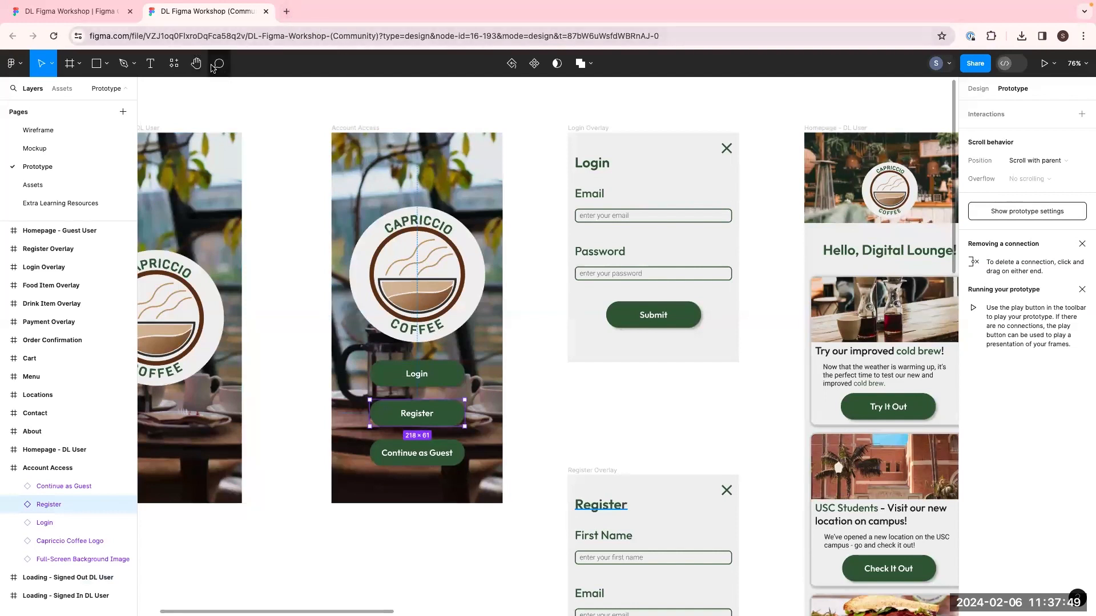
click(32, 184)
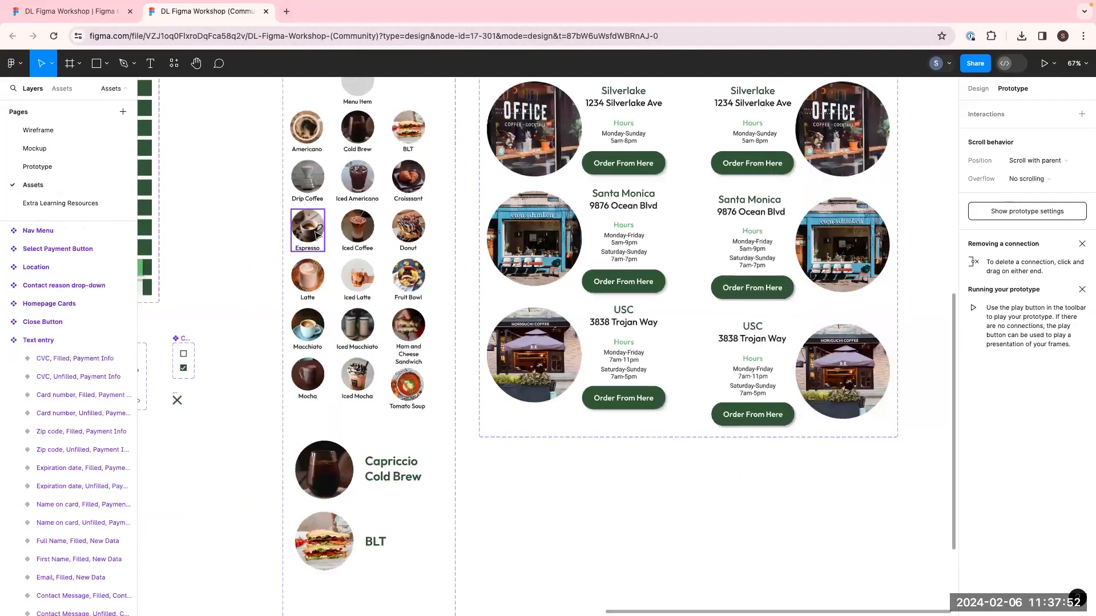
scroll(419, 225, left, 10)
scroll(419, 225, up, 10)
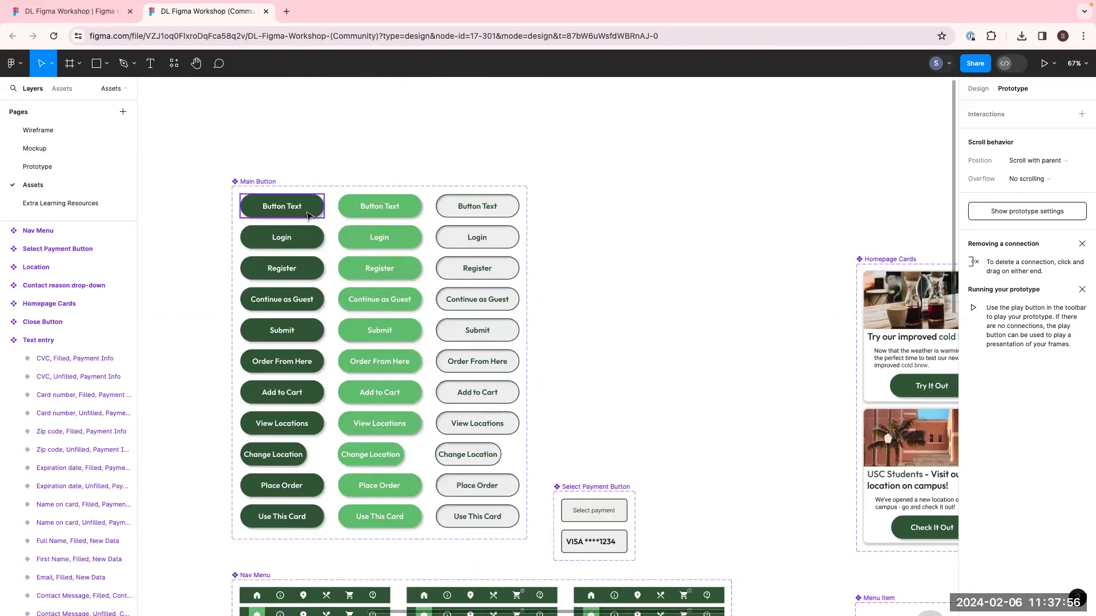
click(307, 216)
click(347, 204)
click(498, 213)
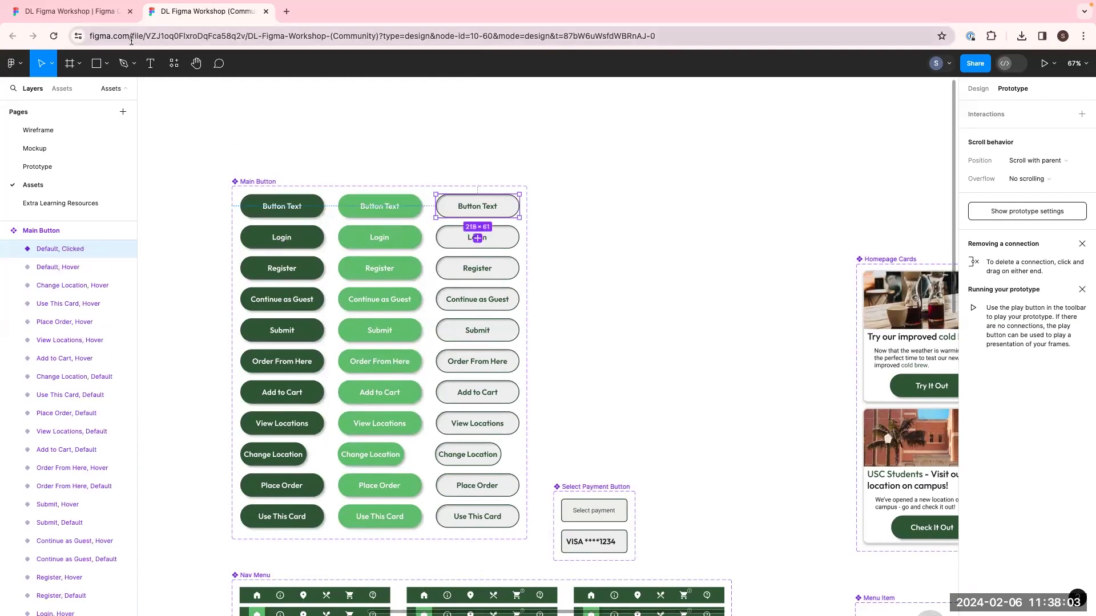
Return to the Prototype page and add a While hovering interaction with a Change to action to the Account Access Login button
click(36, 166)
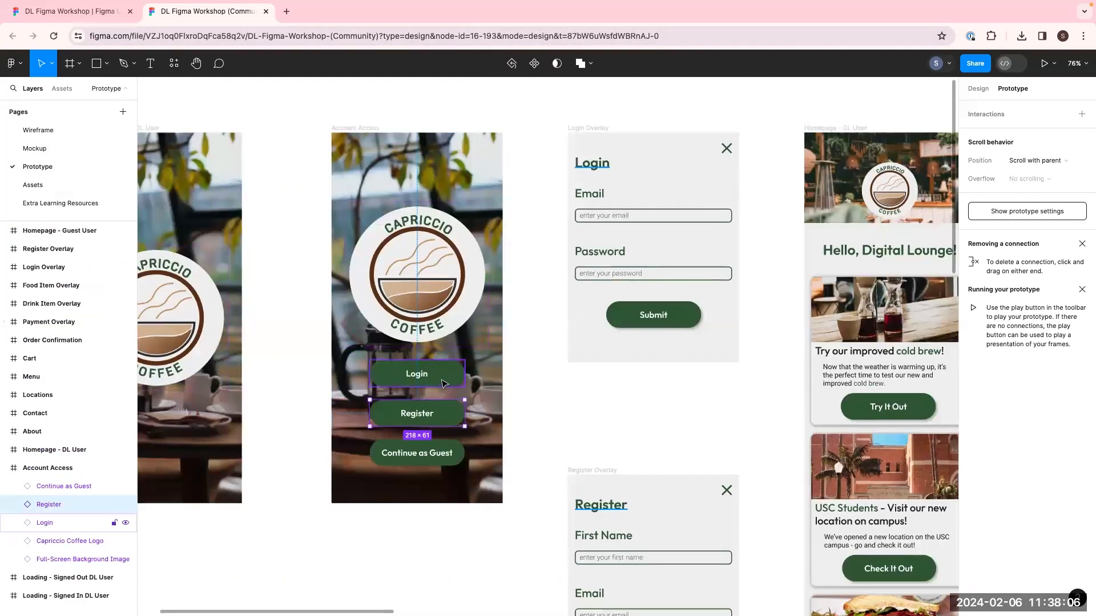
click(445, 382)
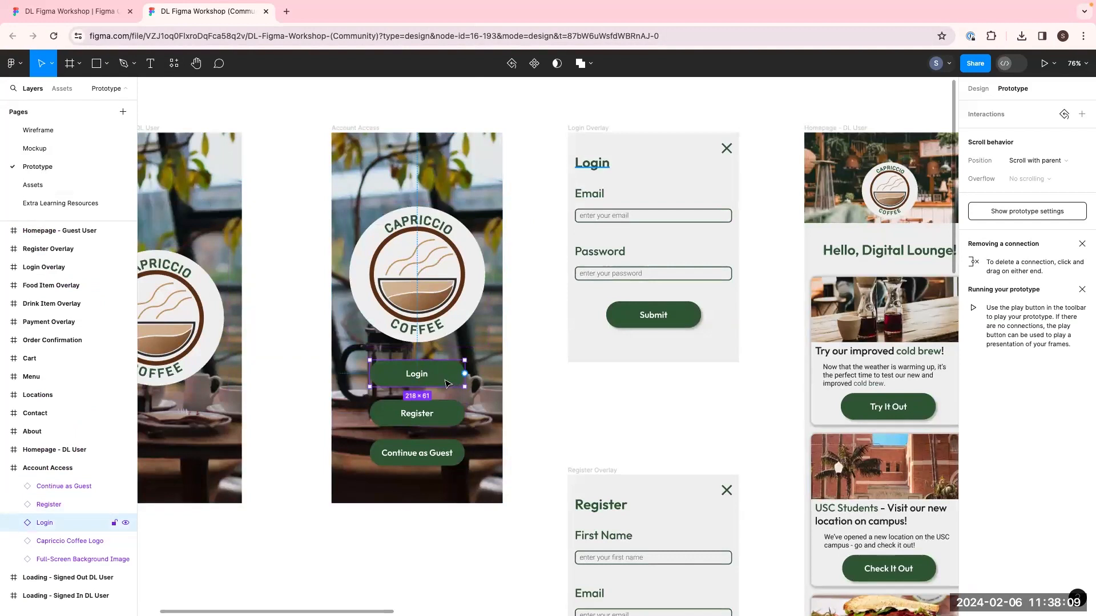
click(1083, 115)
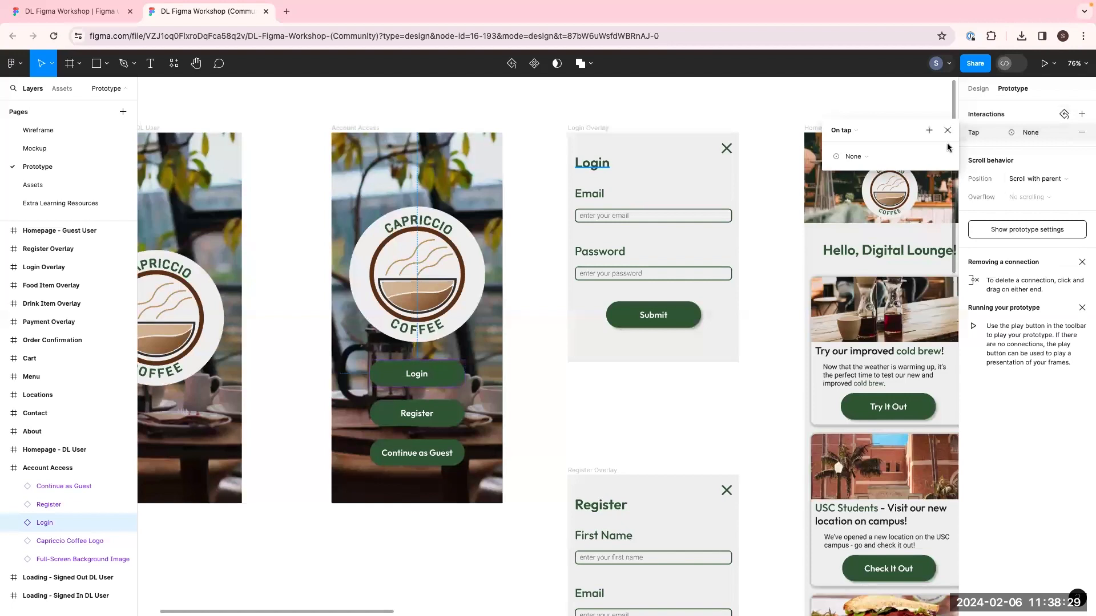
click(846, 130)
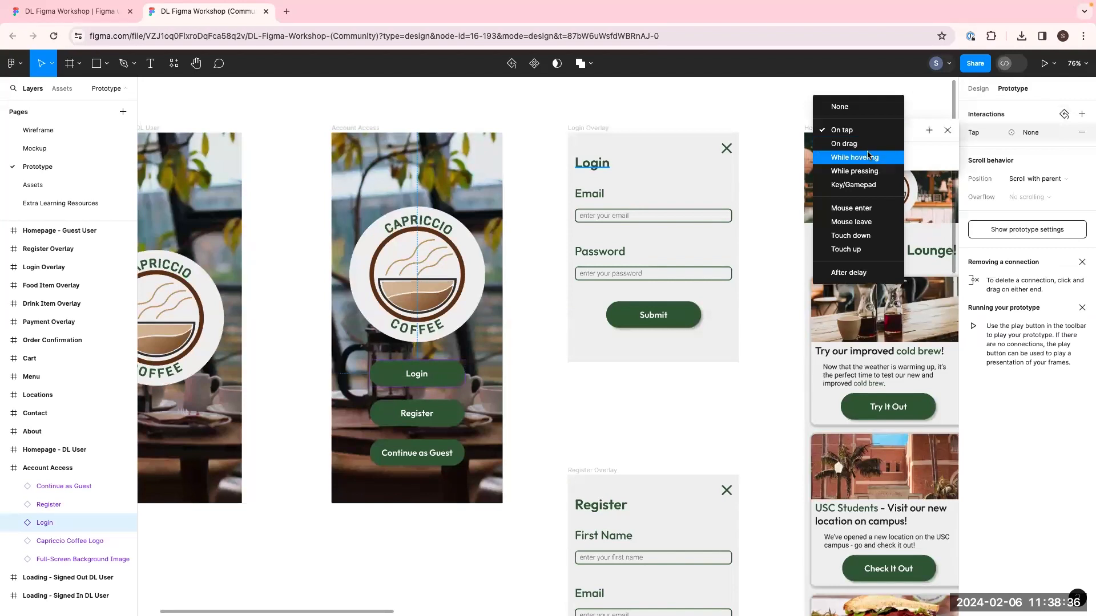
click(868, 156)
click(882, 164)
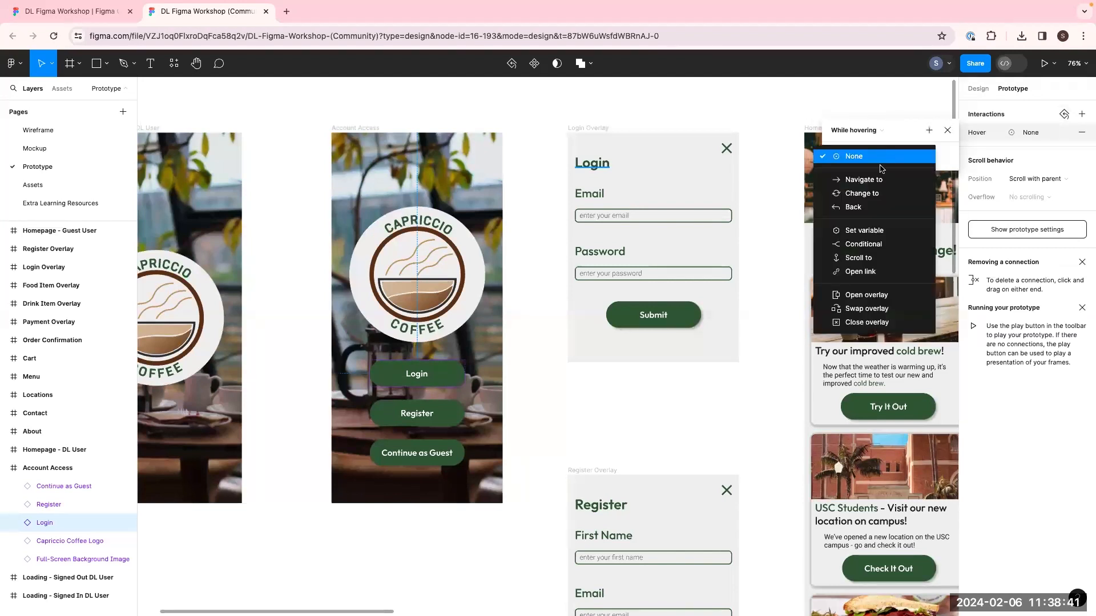
click(870, 195)
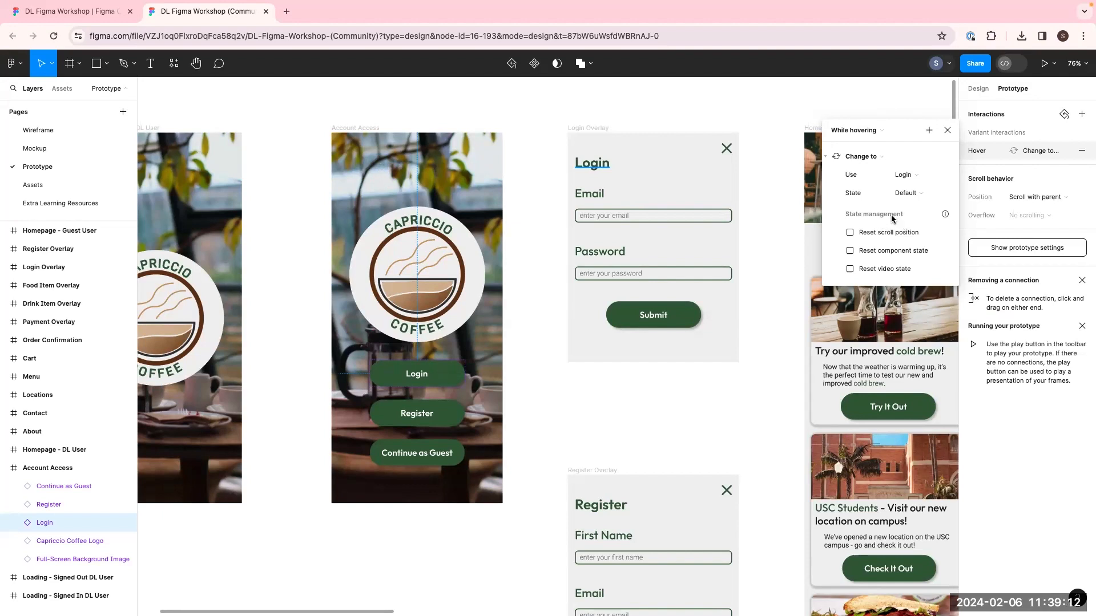
Set the Login button's hover interaction to change to the Hover state, keeping the Instant animation
click(921, 193)
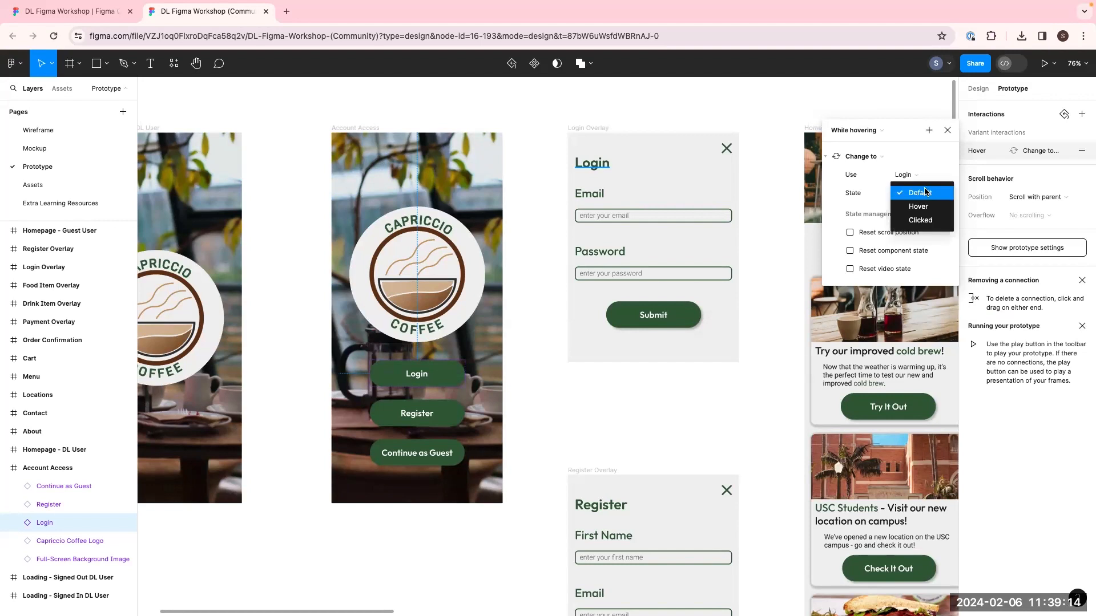
click(922, 207)
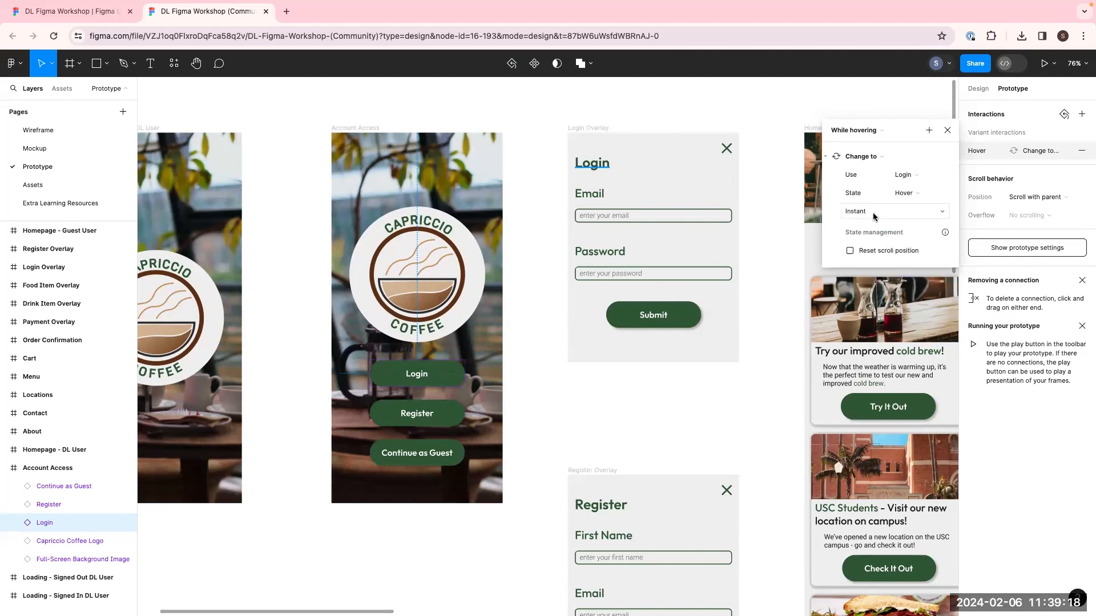
click(884, 212)
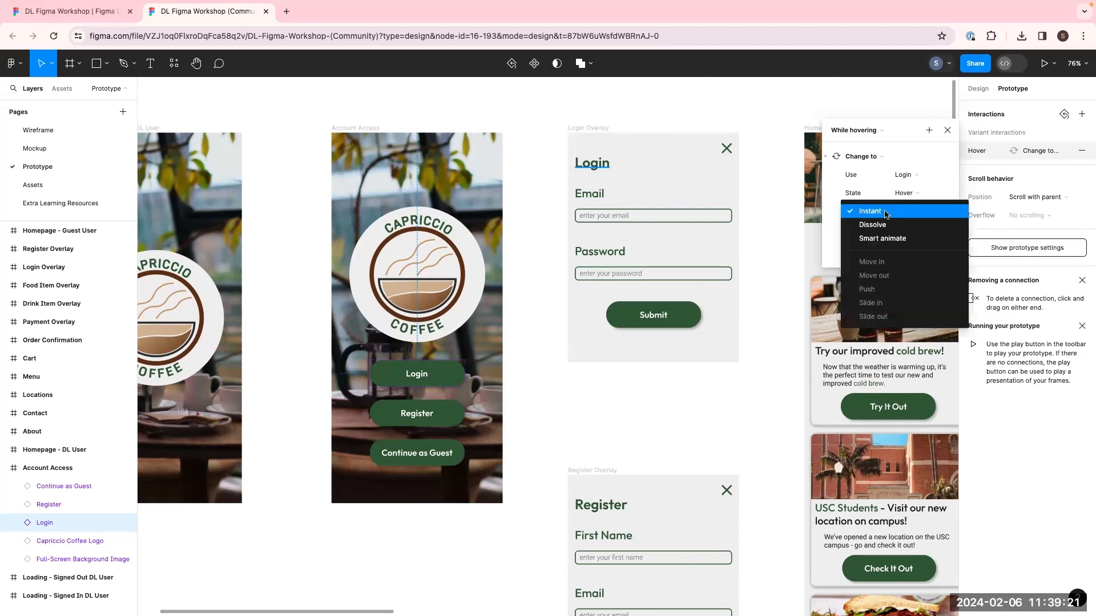
click(837, 223)
click(486, 410)
Add a While hovering interaction to the Account Access Register button that changes it to its Hover state
click(448, 419)
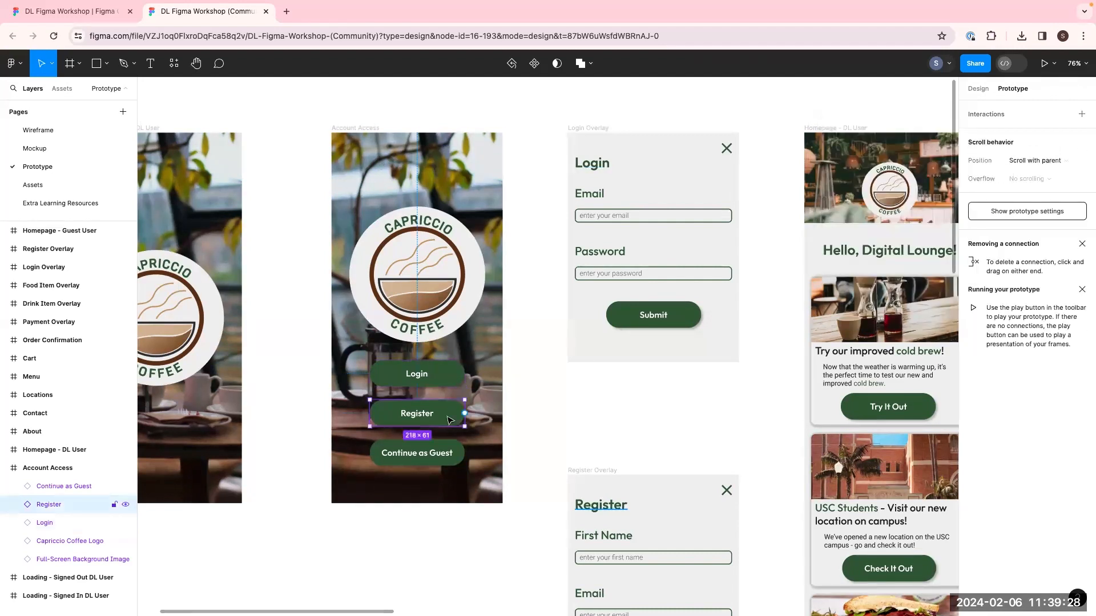
click(1083, 117)
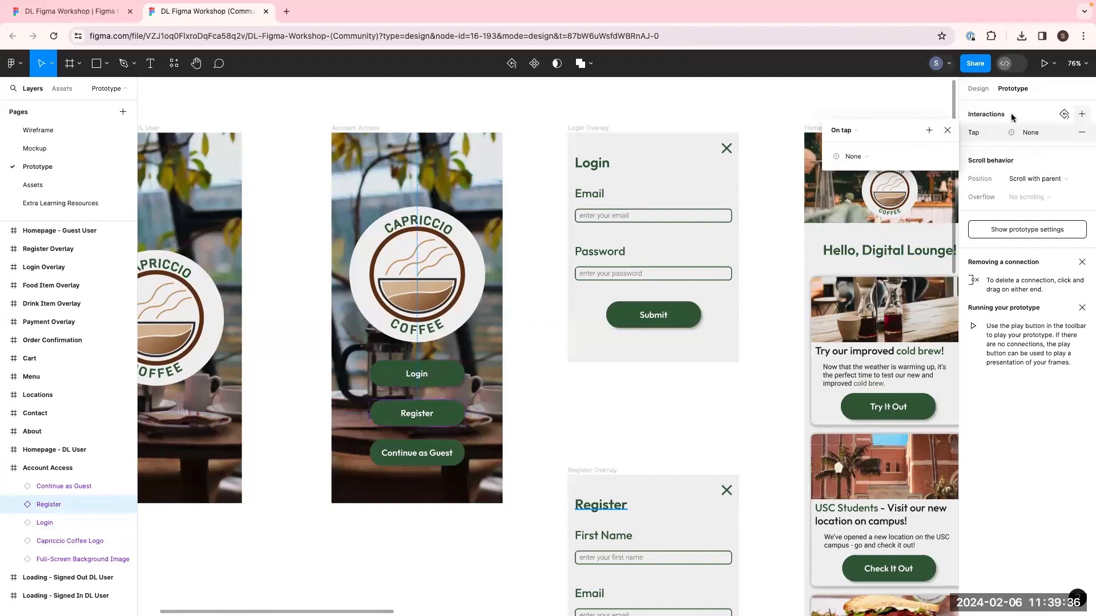
click(856, 132)
click(868, 157)
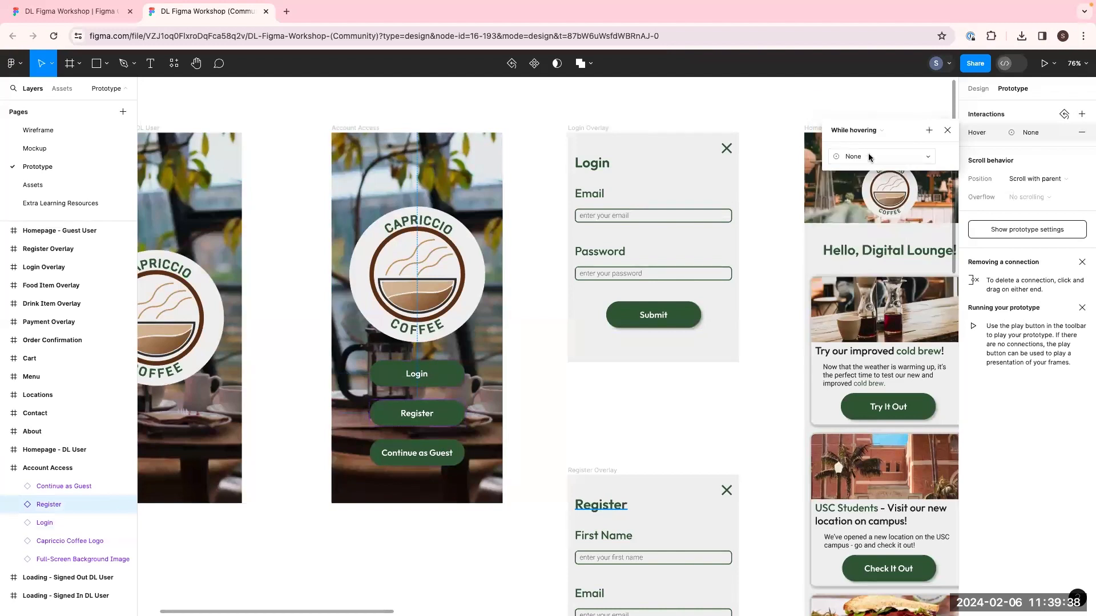
click(881, 158)
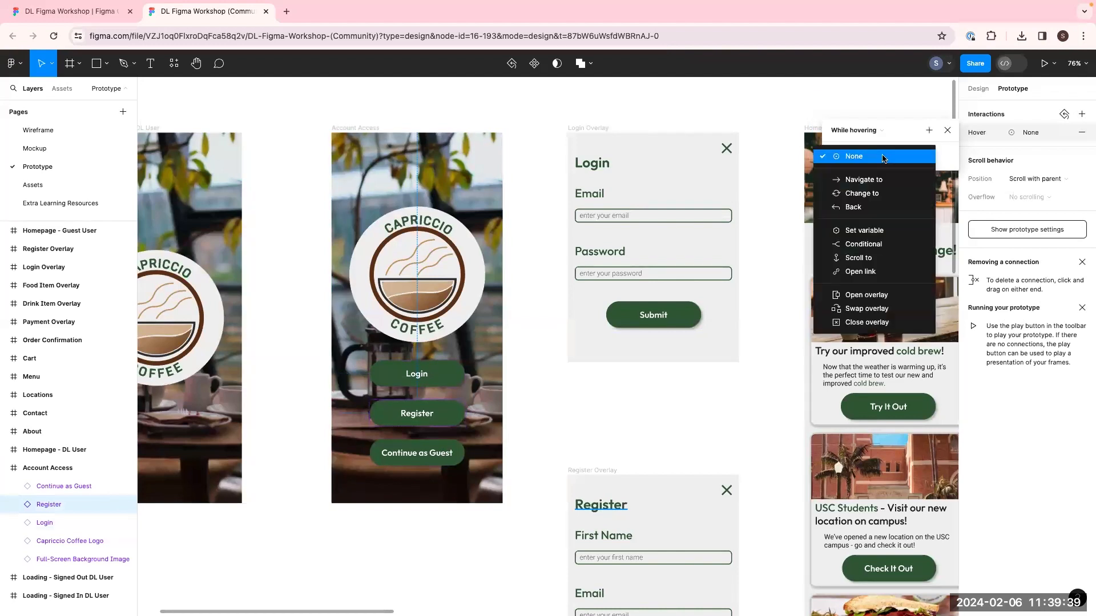
click(878, 192)
click(930, 197)
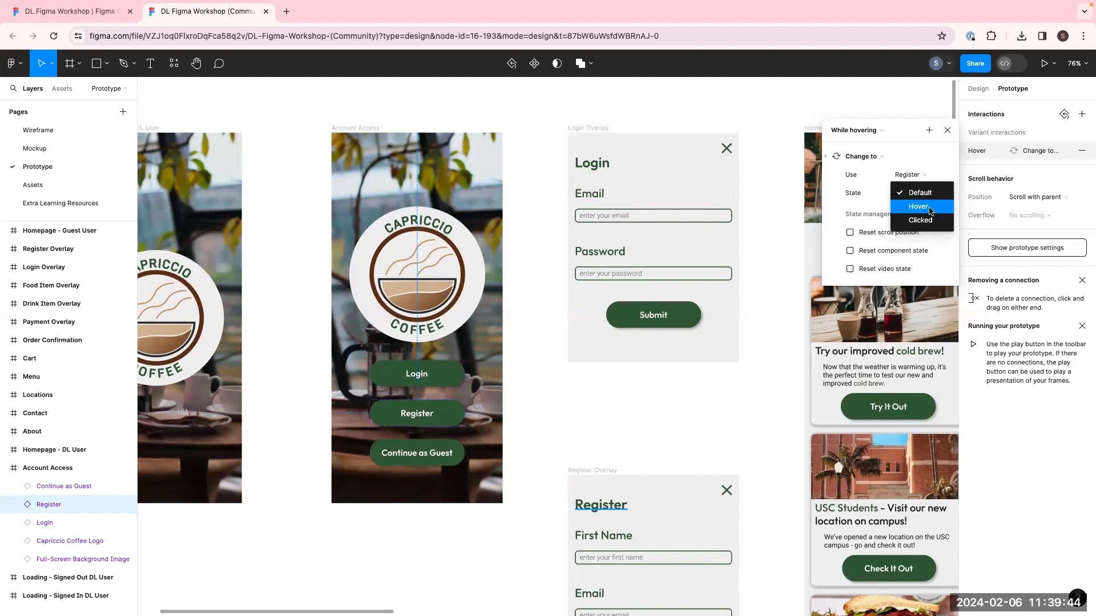
click(931, 212)
click(782, 269)
Present the prototype from the Account Access frame to test the Login and Register hover interactions
click(366, 129)
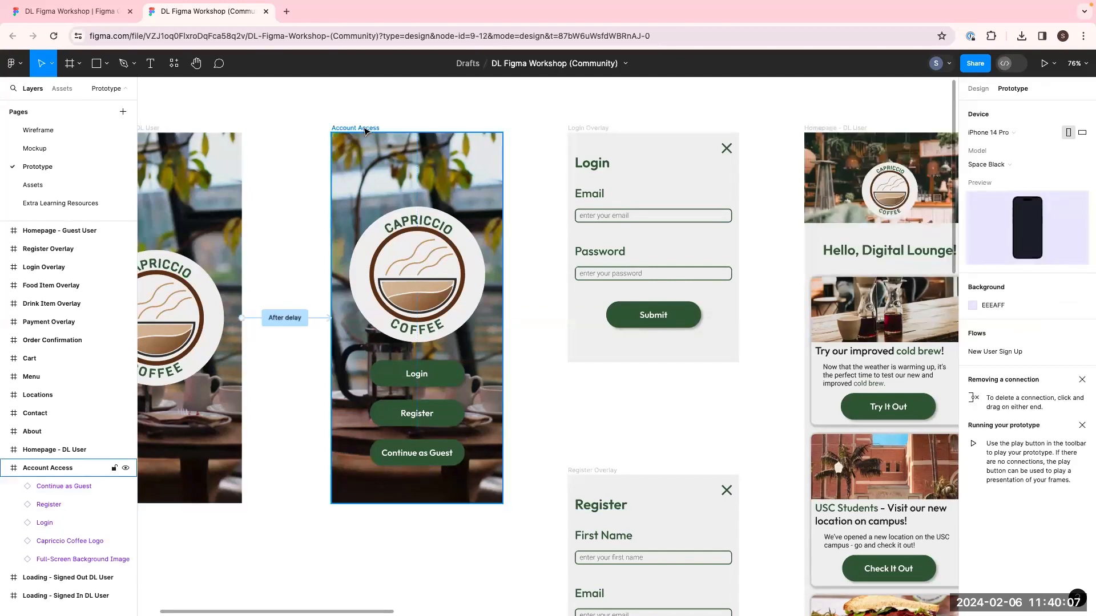
click(365, 130)
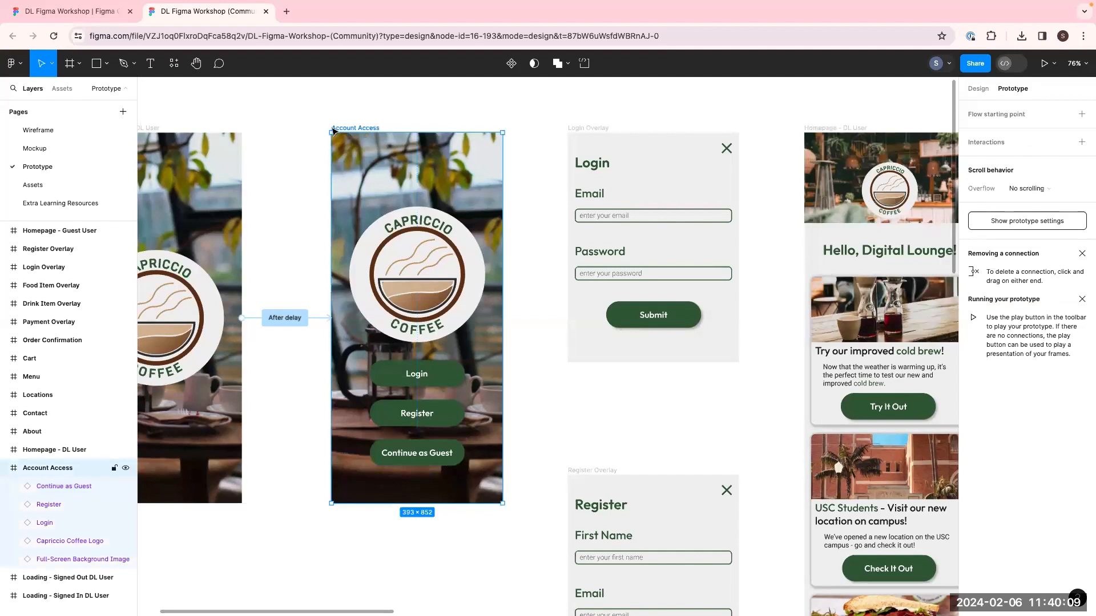
scroll(255, 137, left, 3)
scroll(254, 137, up, 1)
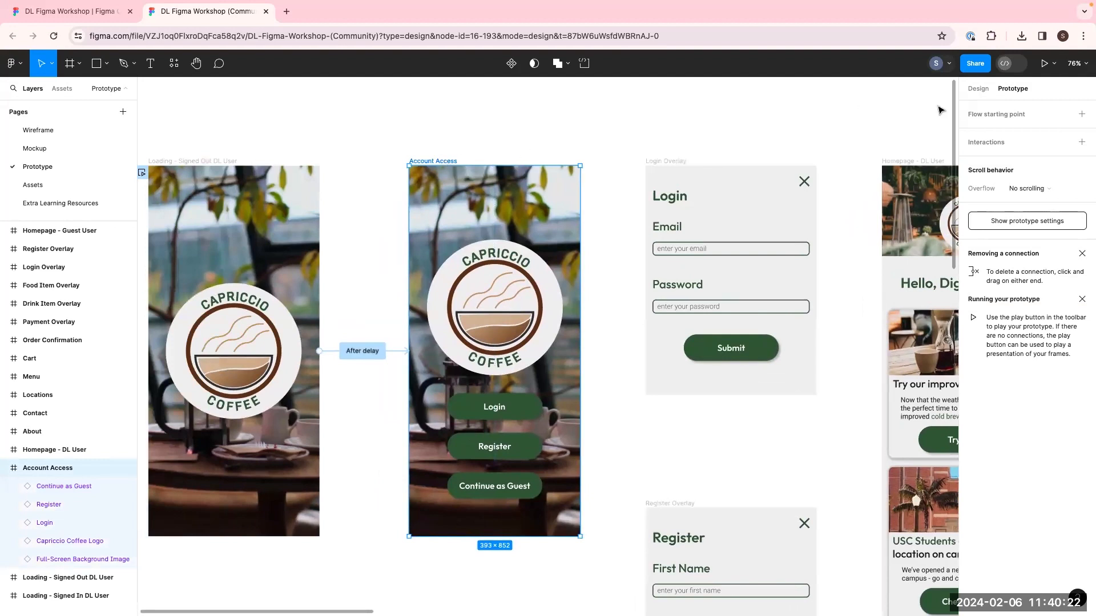
click(1042, 66)
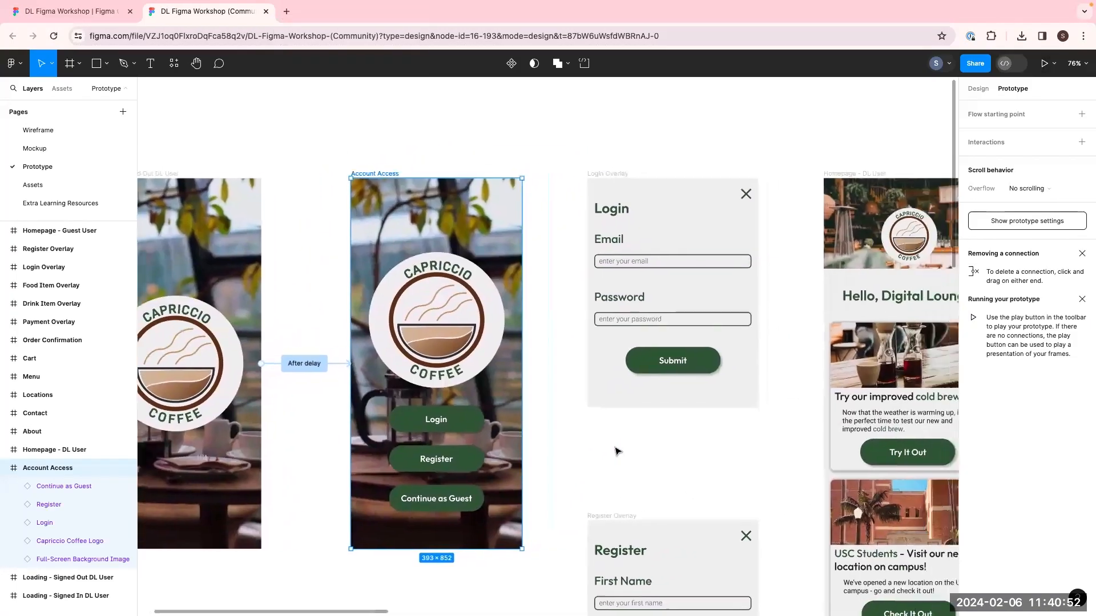
Connect the Account Access Login button to the Login Overlay frame with an On tap Navigate to interaction
scroll(616, 451, right, 5)
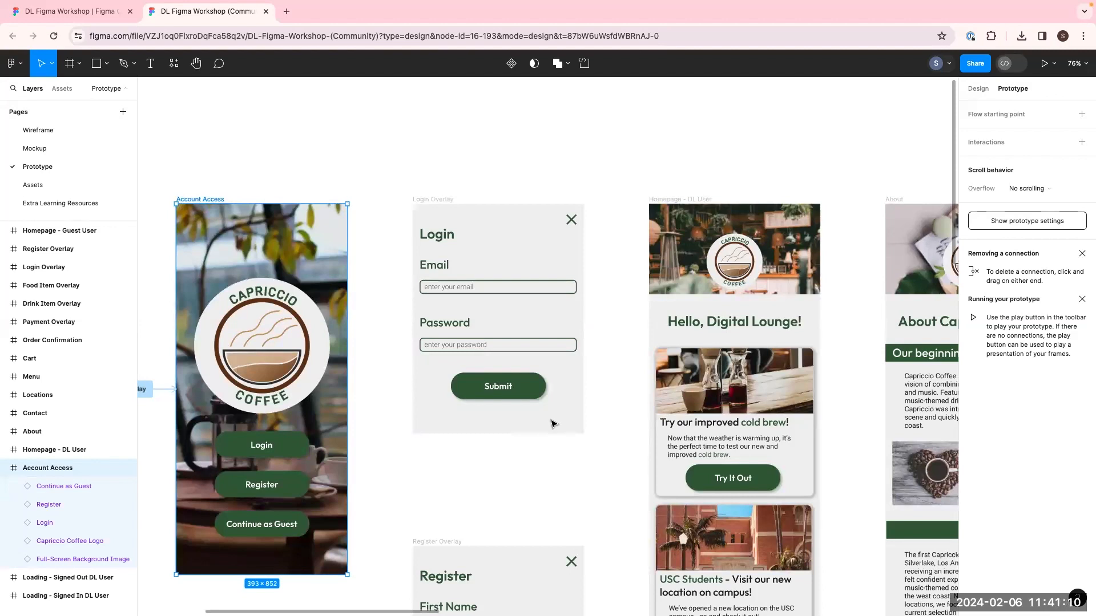
click(288, 445)
mouse_move(309, 445)
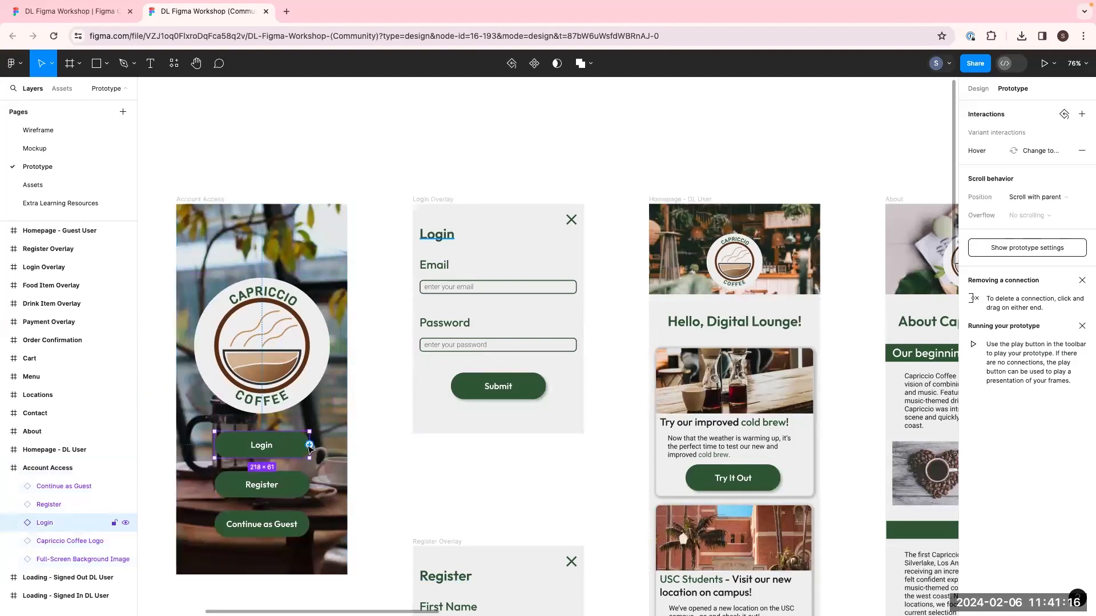
drag(309, 446, 415, 332)
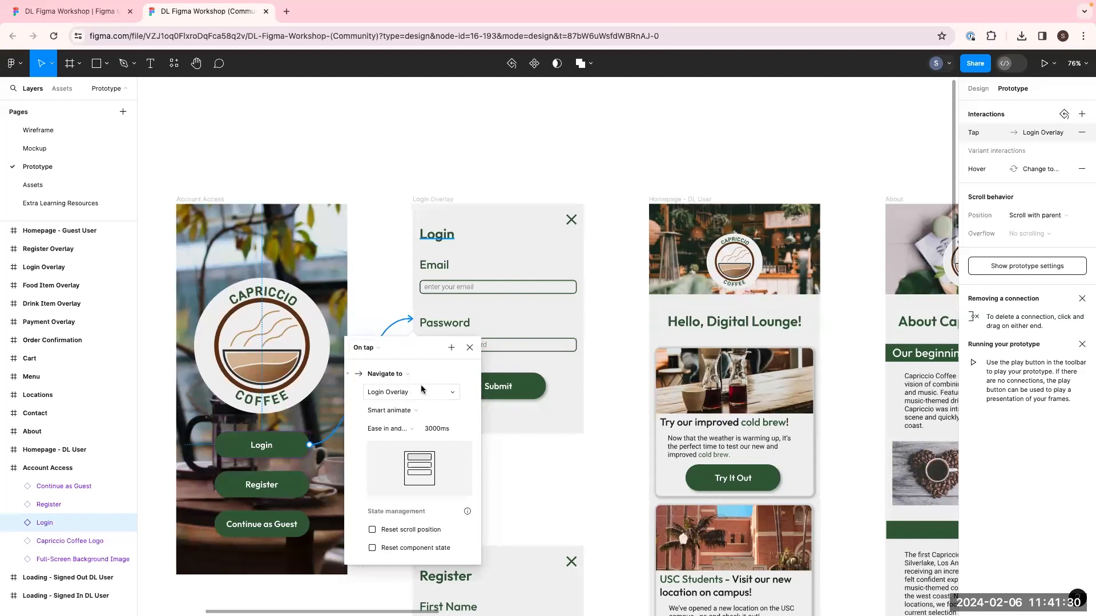
click(470, 348)
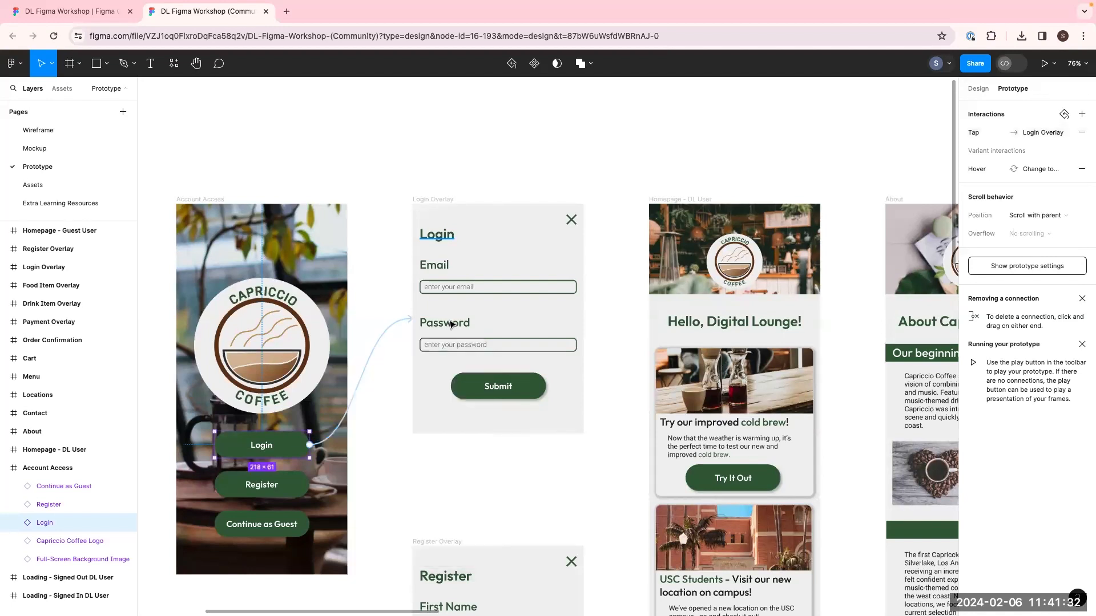
Preview the prototype from the Account Access frame, test the Login button's link, and close the preview
click(211, 200)
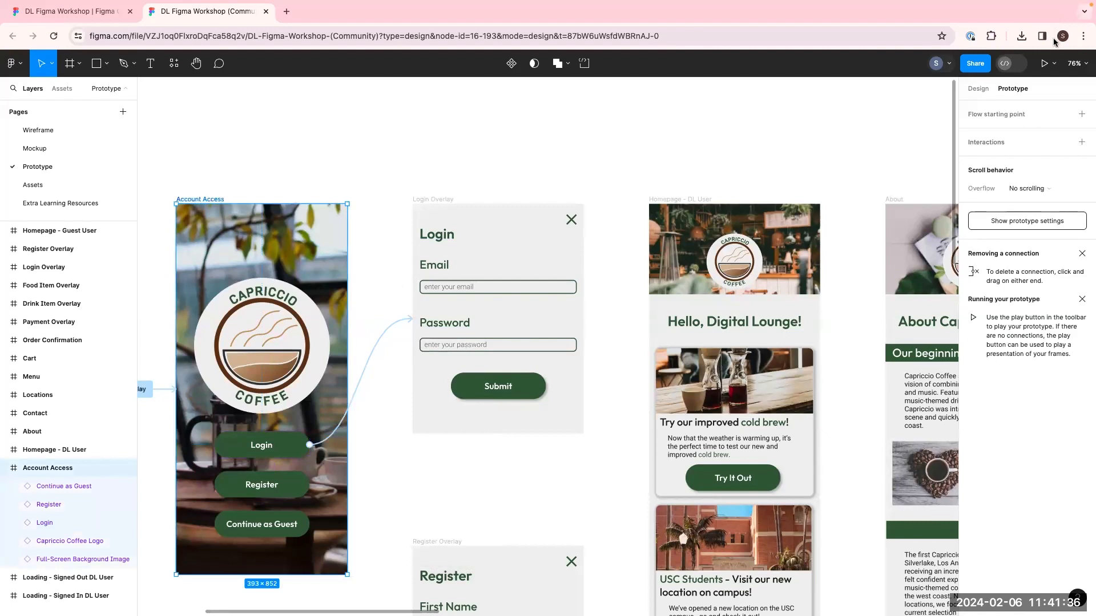
click(1043, 60)
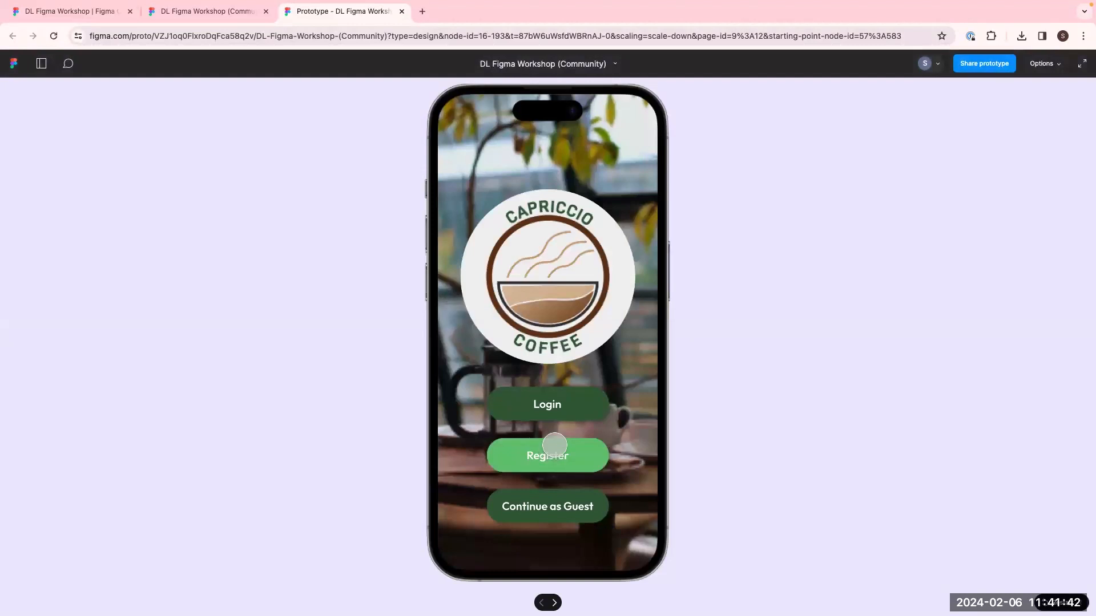
click(571, 414)
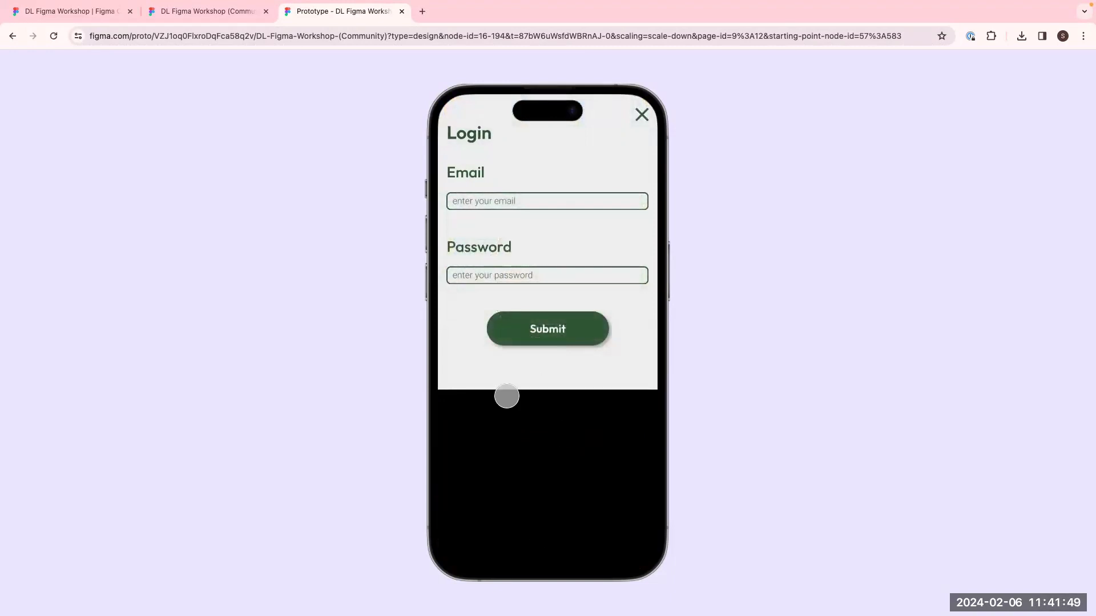
click(402, 12)
Change the Login button's On tap action to Open overlay, targeting Login Overlay
click(376, 347)
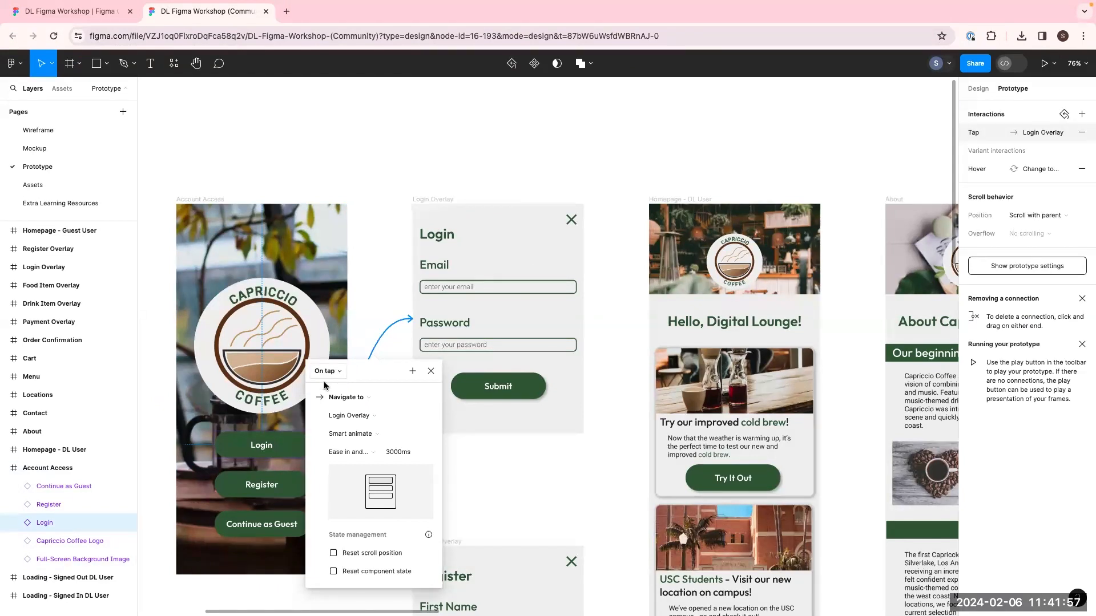
click(345, 397)
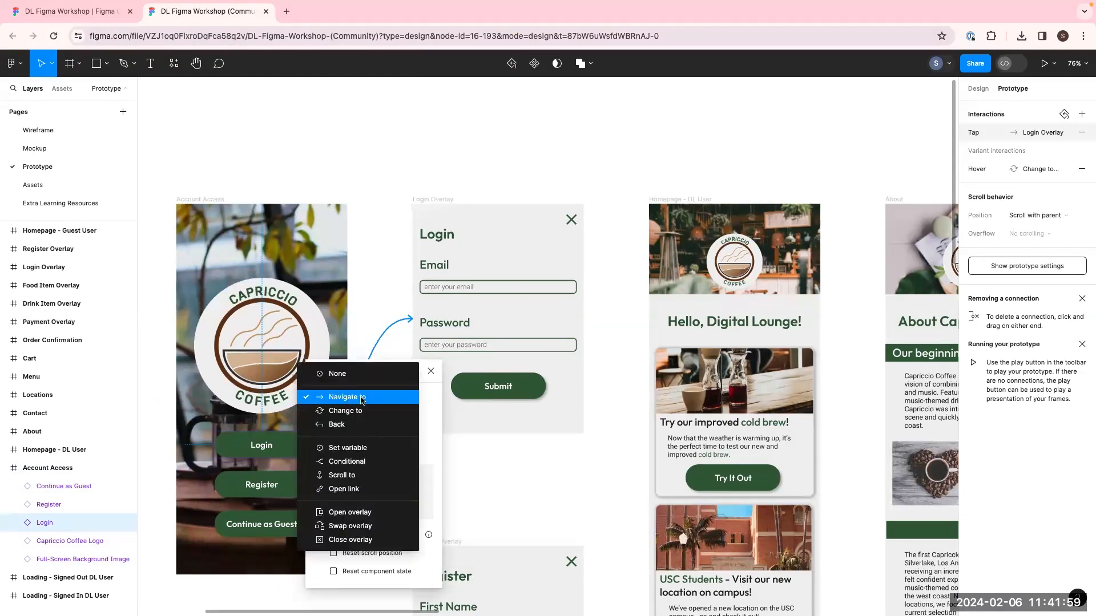
click(362, 516)
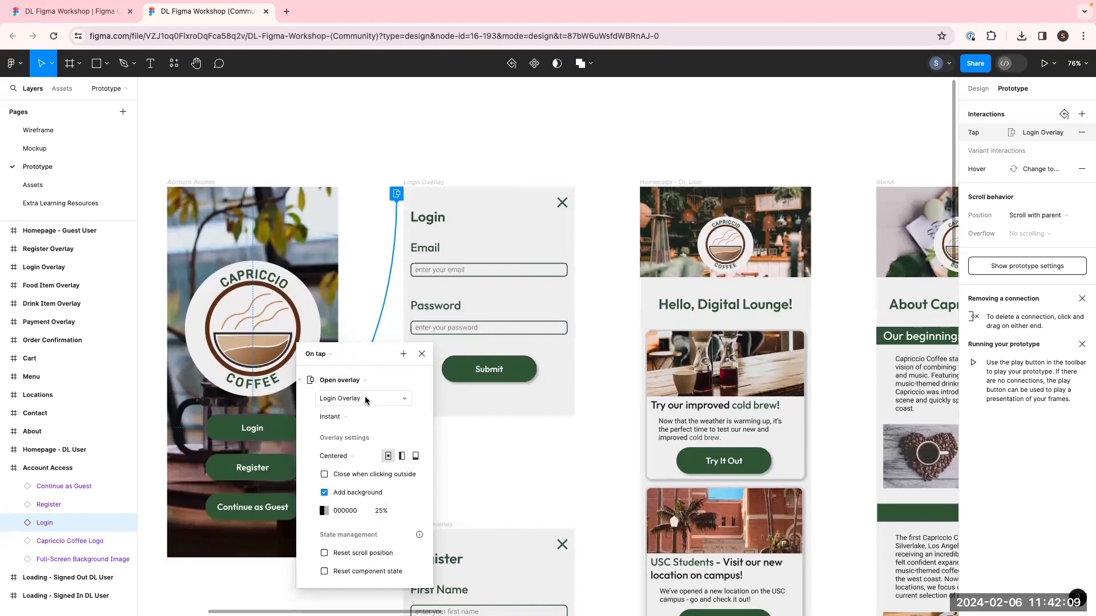
Set the Login Overlay's opening animation to Move in, moving upward with Bouncy easing
click(342, 417)
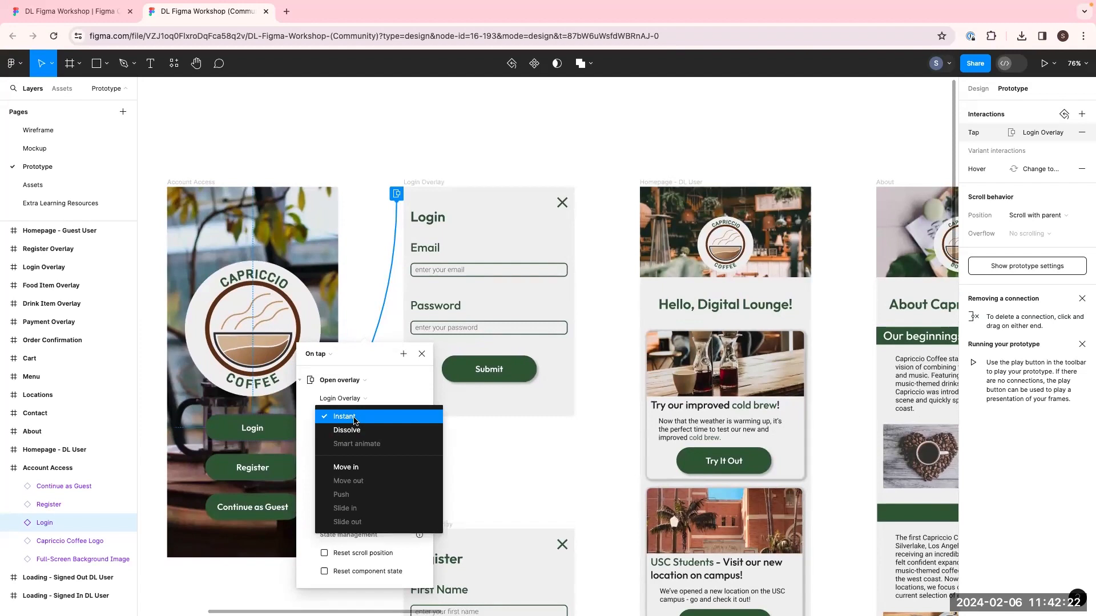
click(355, 469)
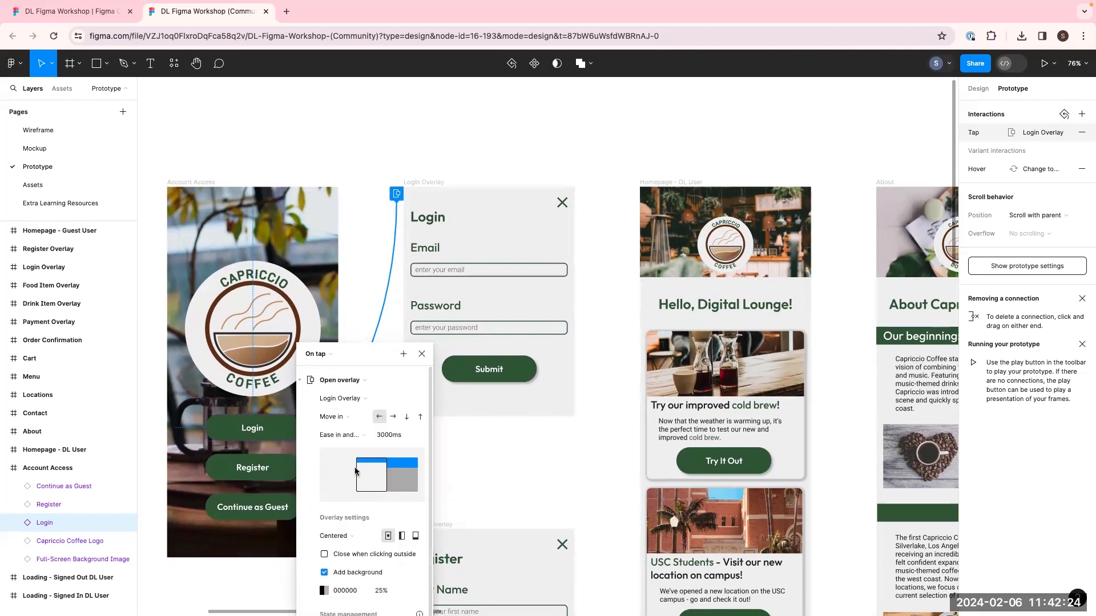
click(419, 418)
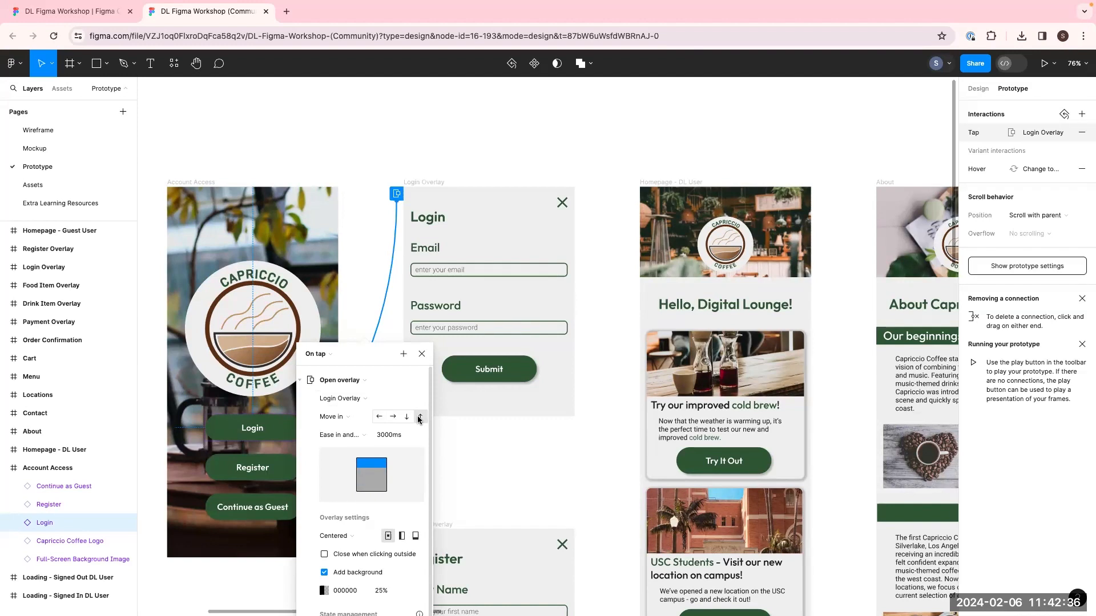
click(352, 438)
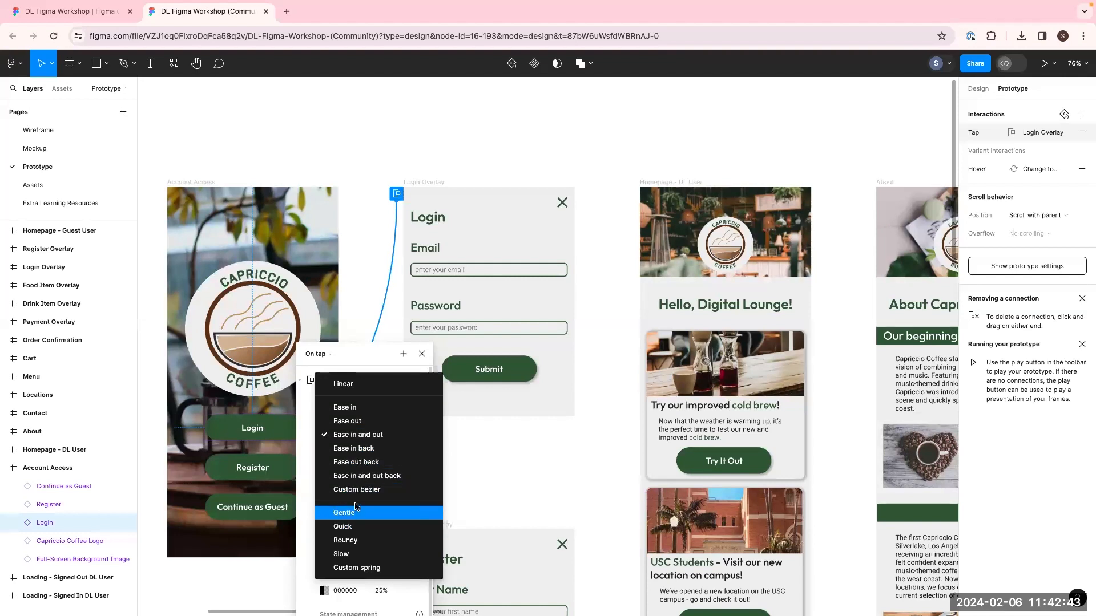
click(355, 545)
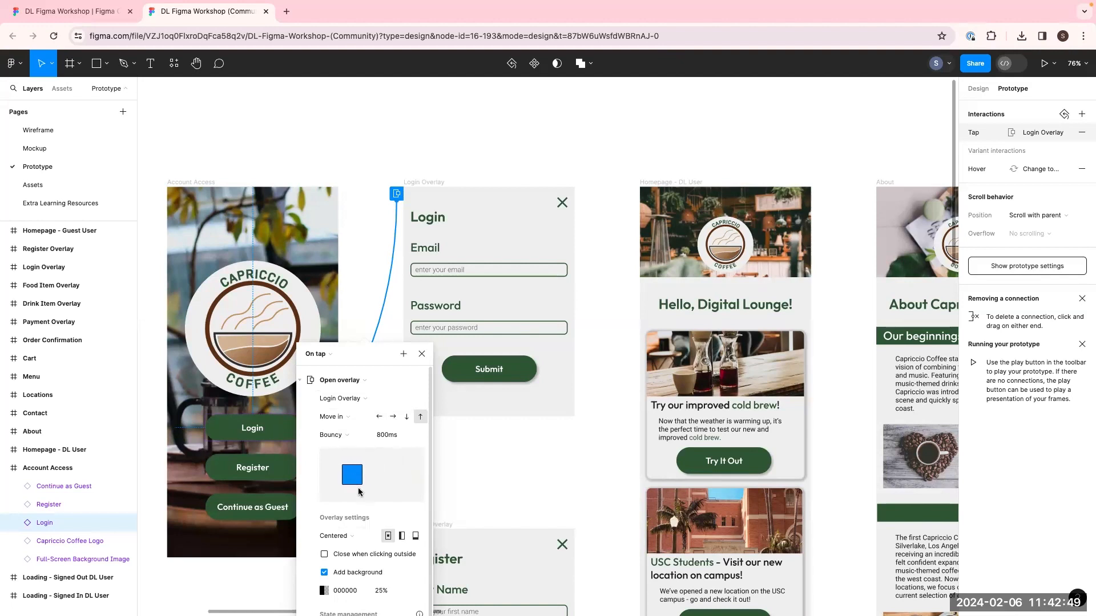
Try a Manual overlay position with the Login Overlay placed across the Account Access frame, and return the position to Centered
scroll(360, 493, down, 1)
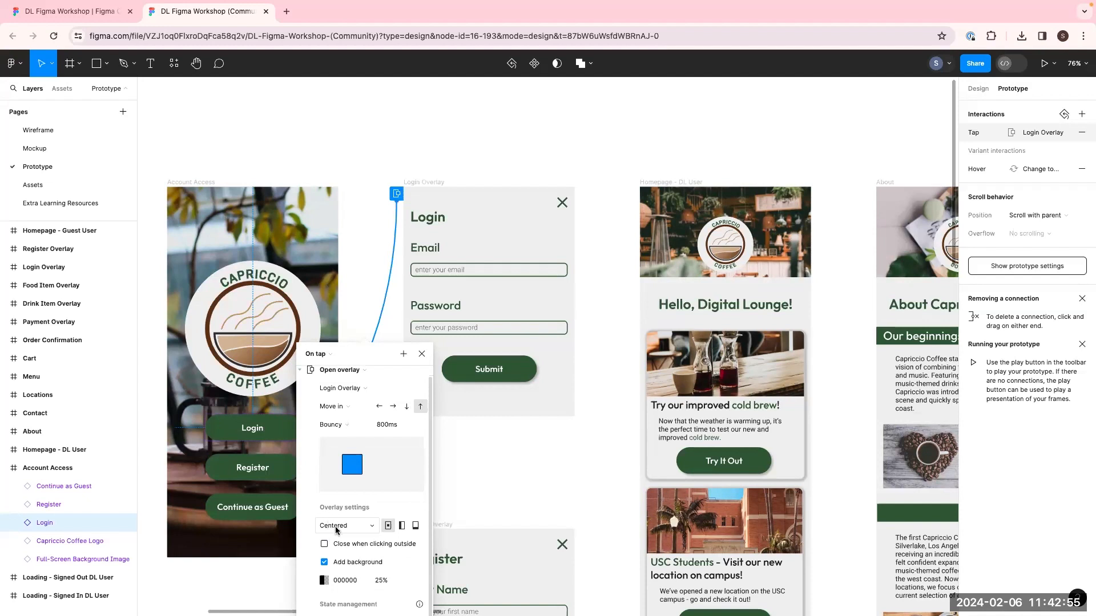
click(374, 530)
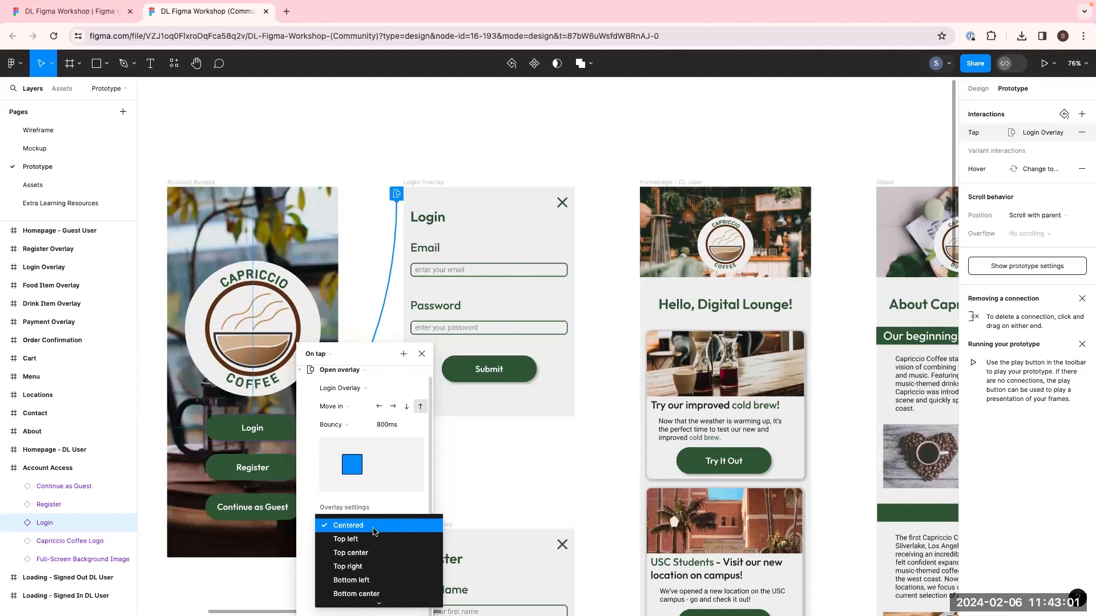
mouse_move(397, 593)
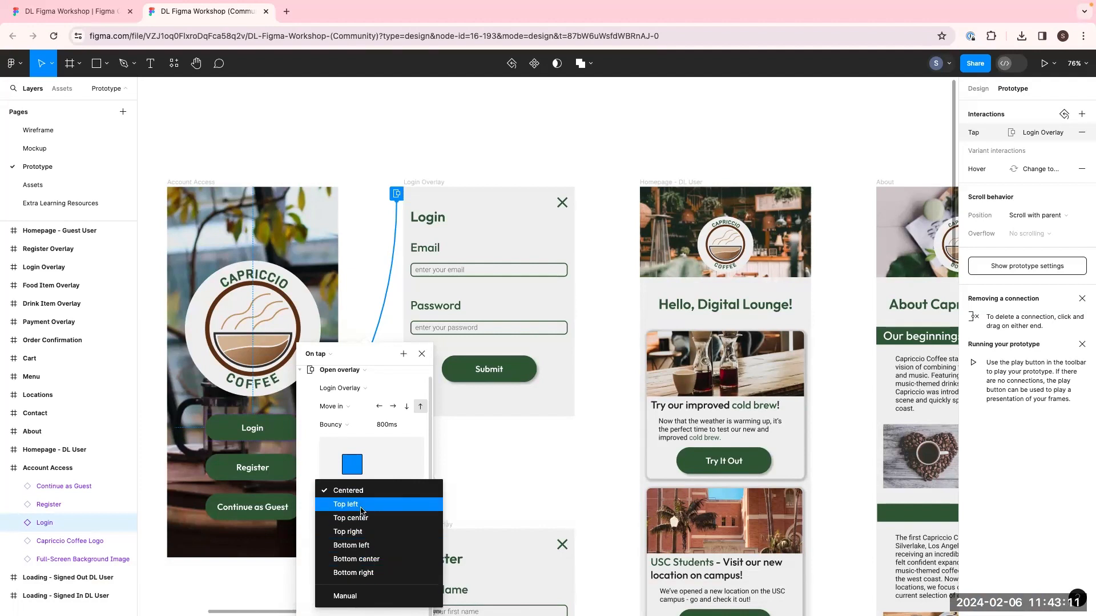
click(345, 596)
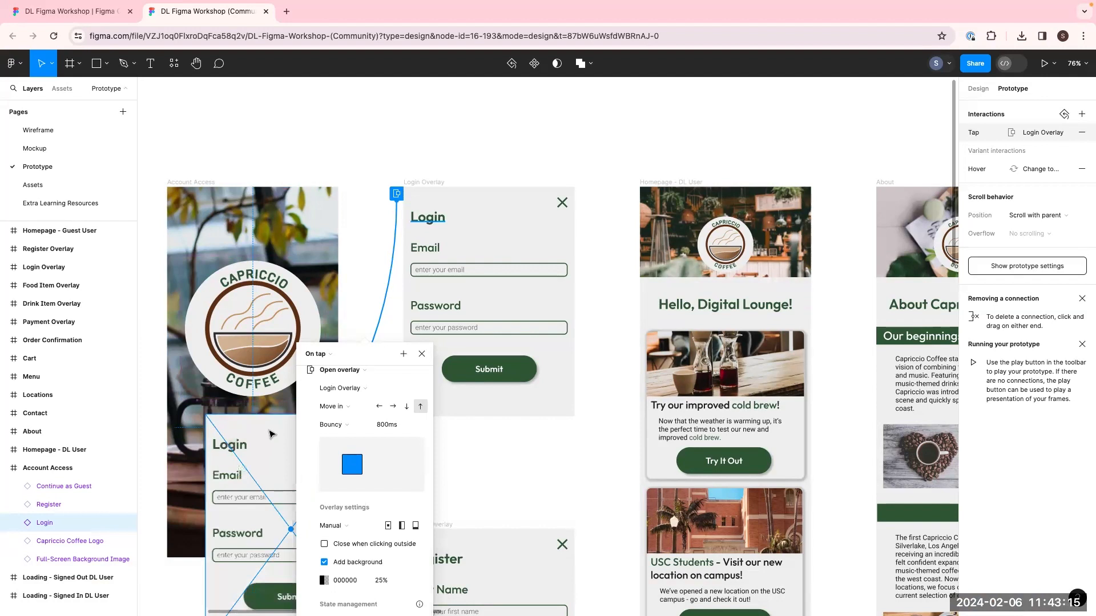
drag(270, 434, 260, 292)
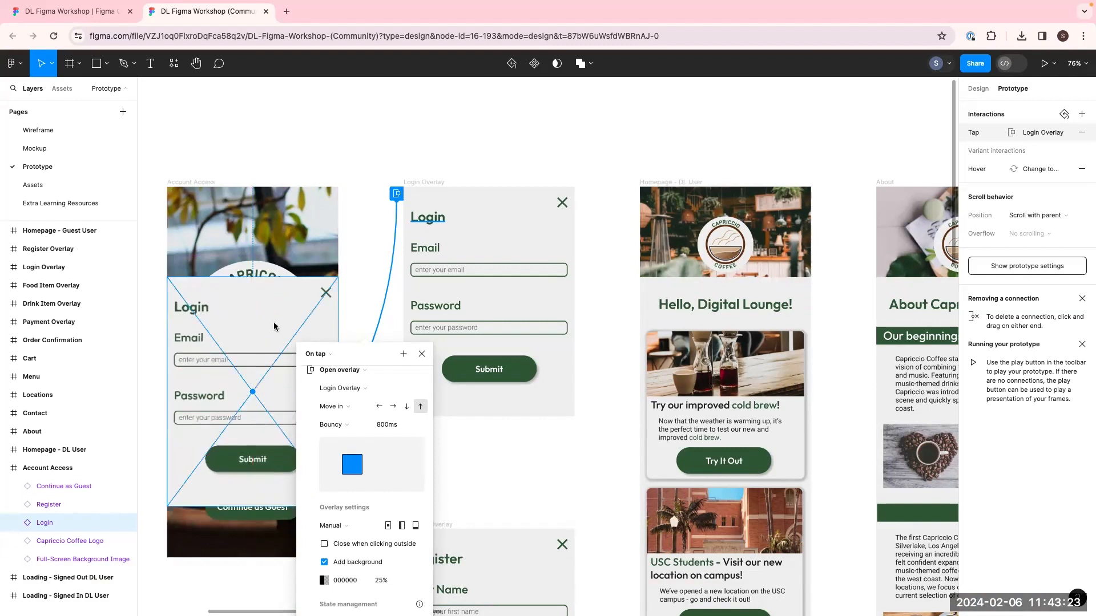
click(388, 525)
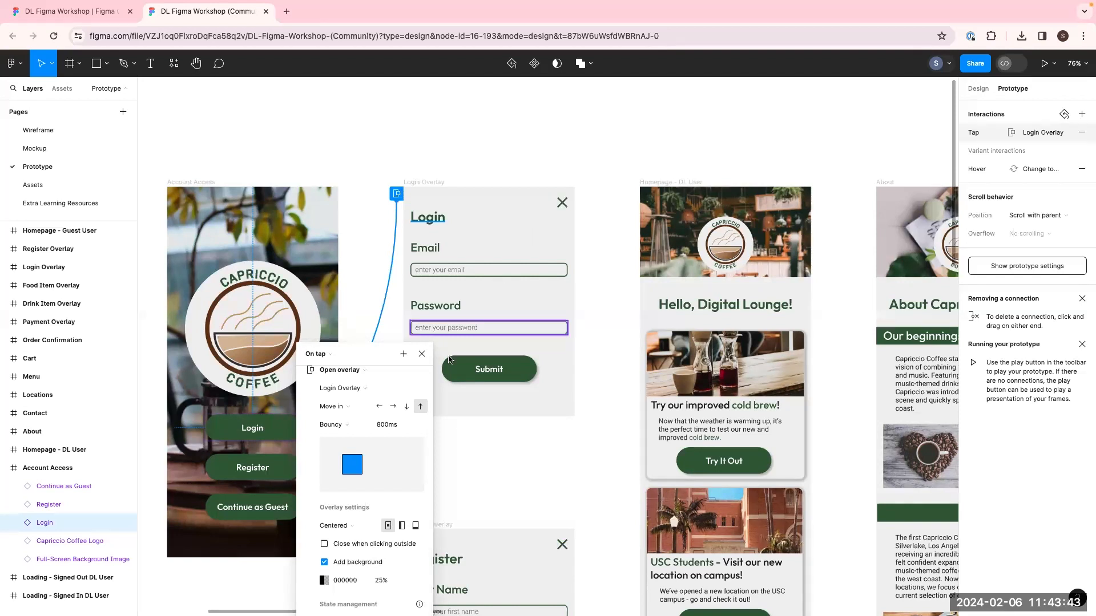
Enable Close when clicking outside for the Login Overlay and close the interaction settings
click(324, 544)
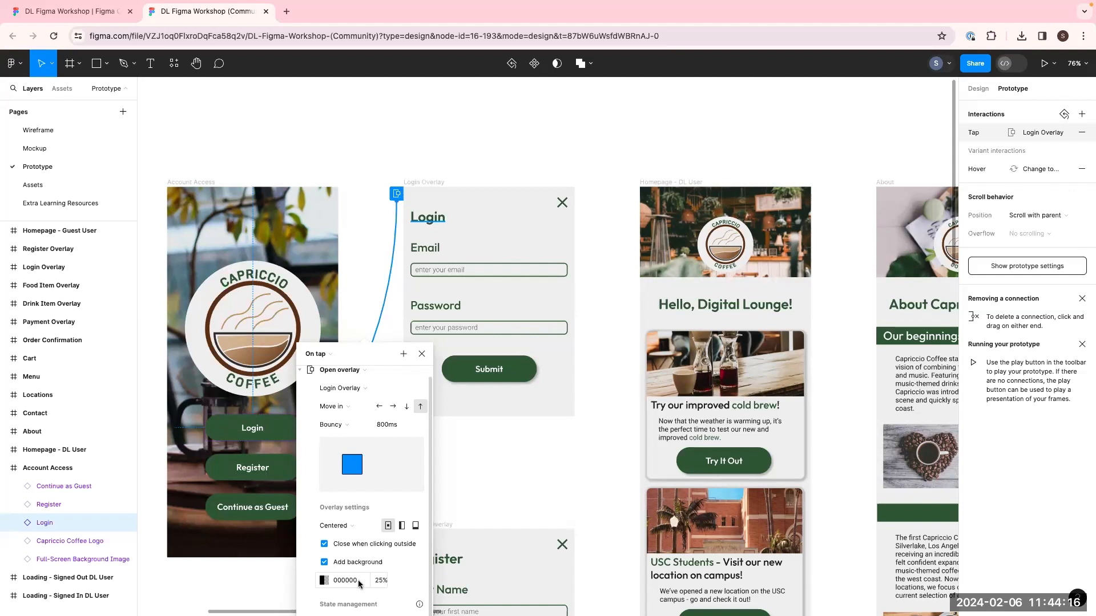
click(422, 354)
key(Escape)
Preview the prototype and test opening the Login Overlay from the Login button and dismissing it by clicking outside
click(1037, 65)
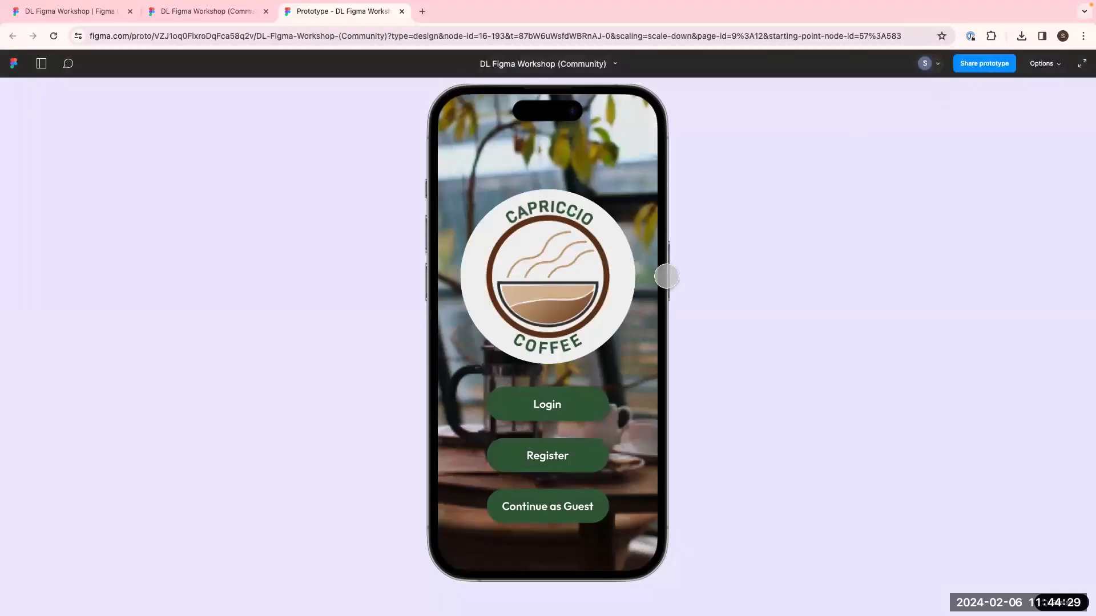
click(588, 395)
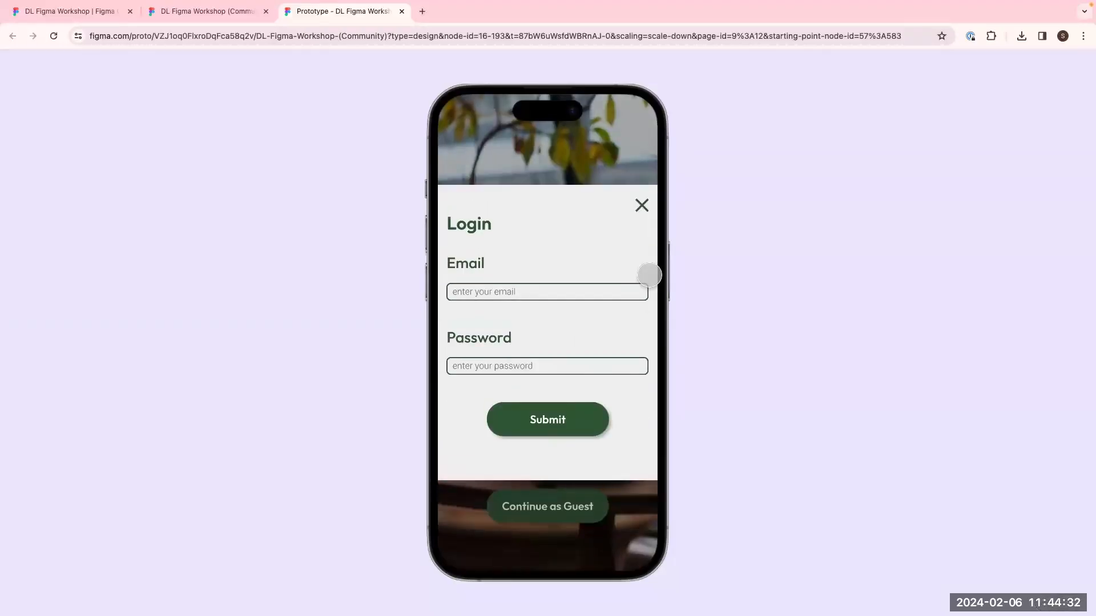
click(616, 156)
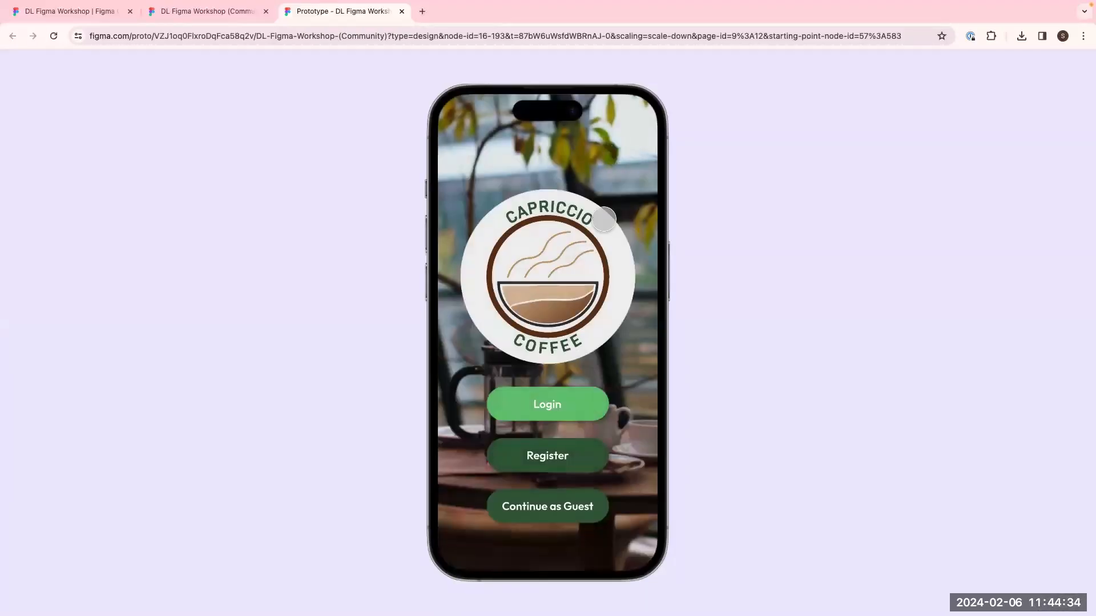
click(584, 397)
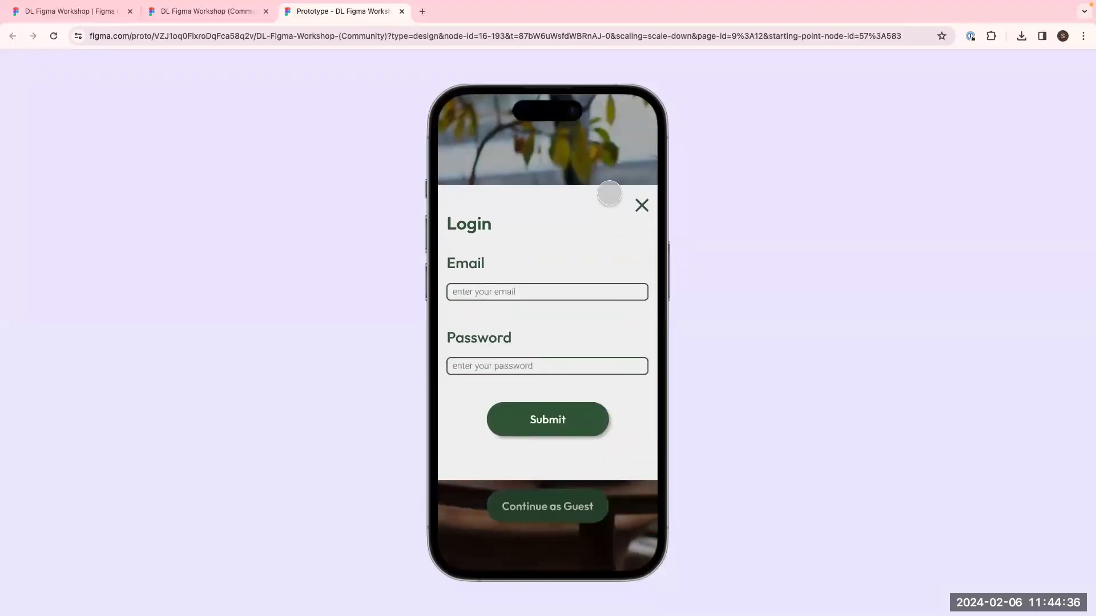
click(604, 171)
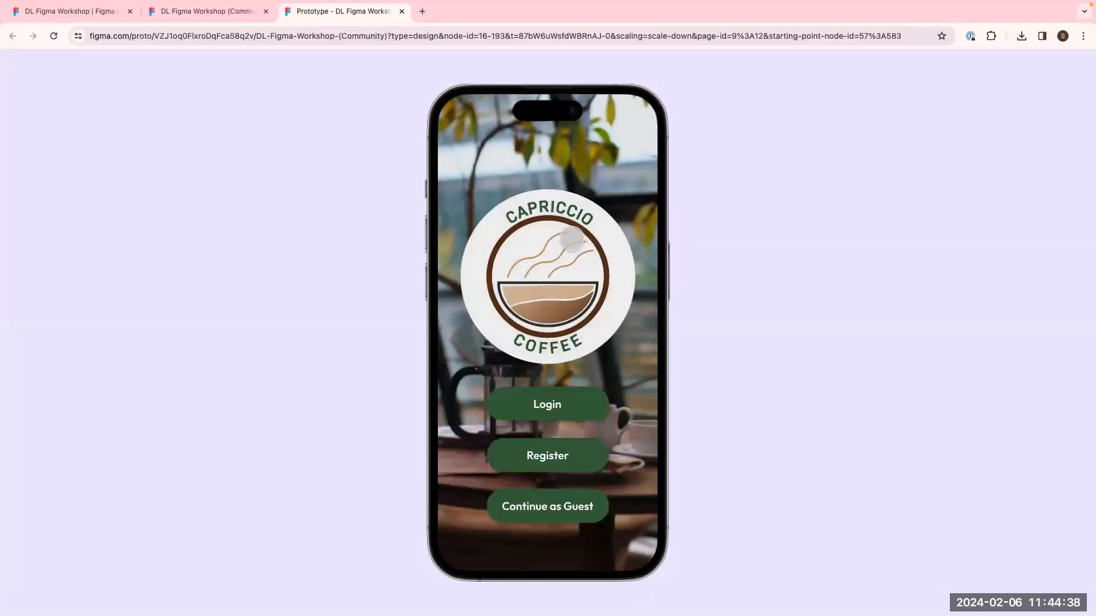
click(573, 393)
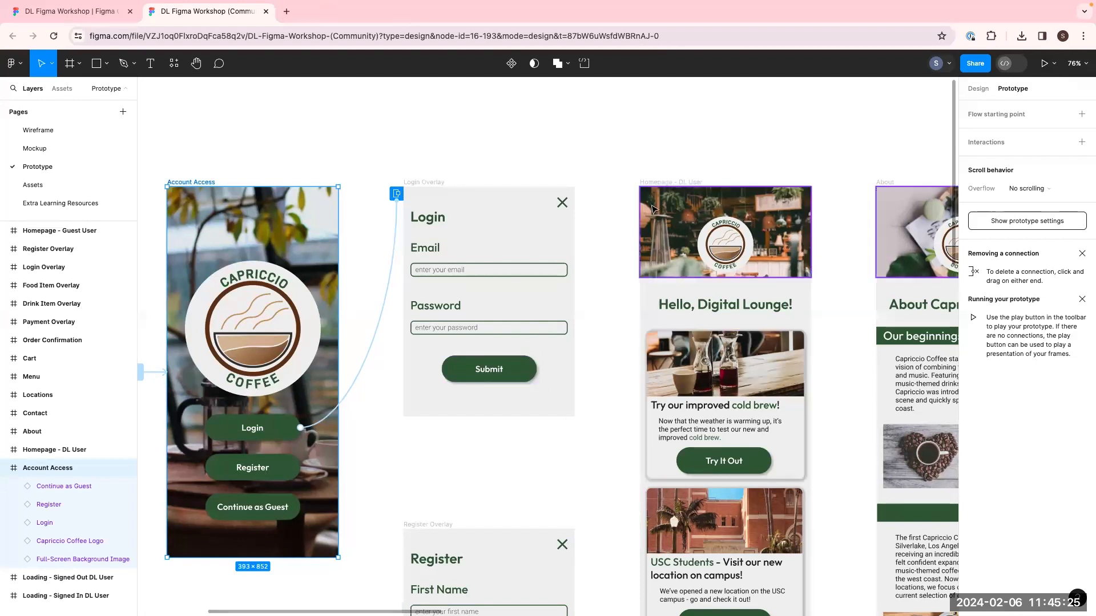
Add an on-tap interaction to the Login Overlay's close button that closes the overlay
click(562, 203)
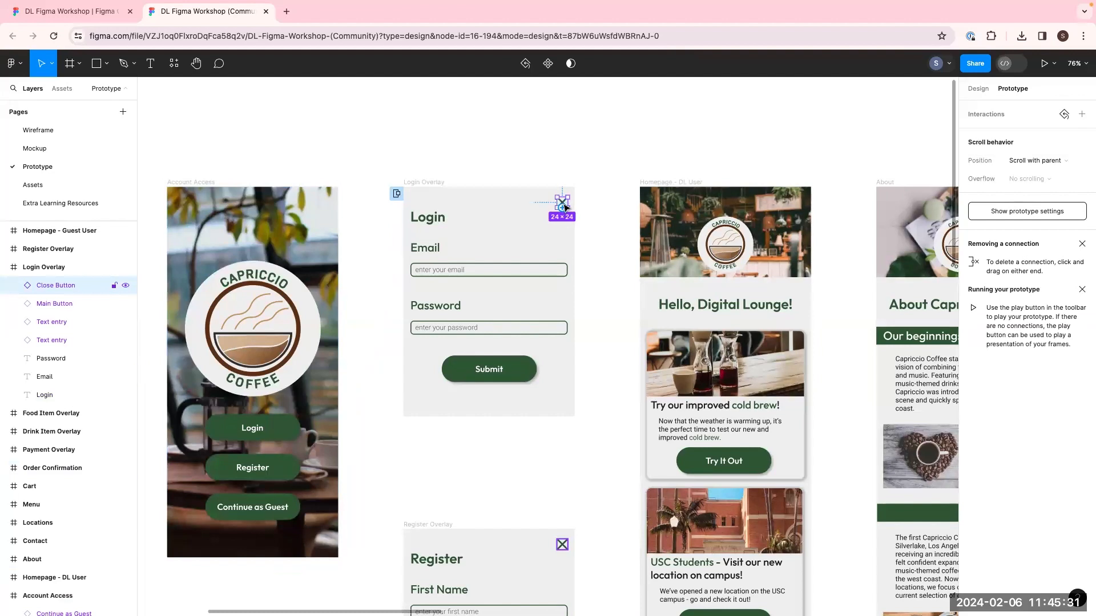
click(1082, 114)
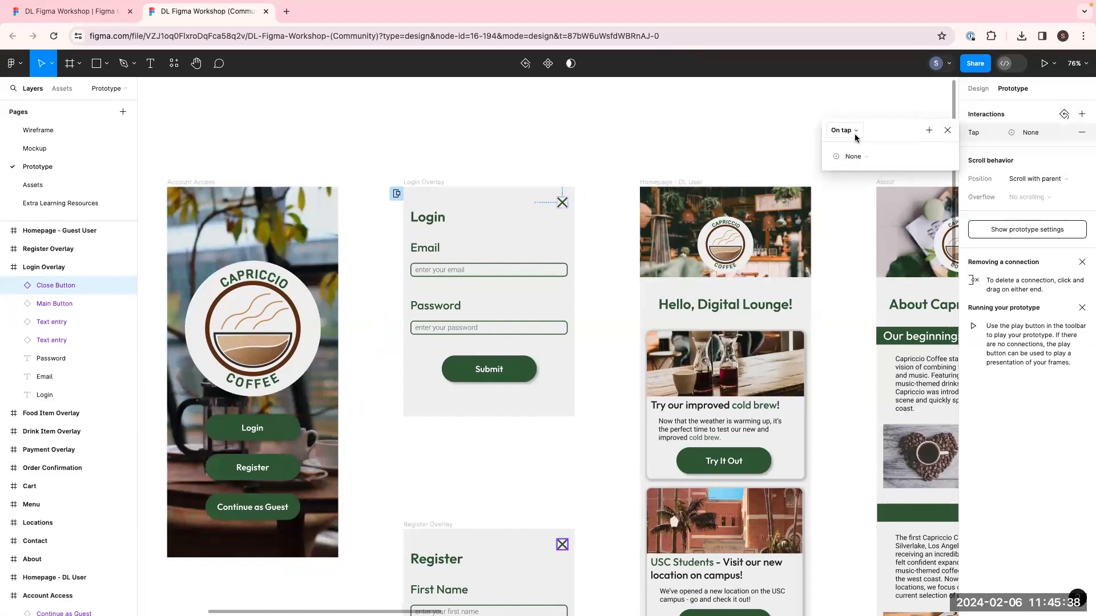
click(854, 156)
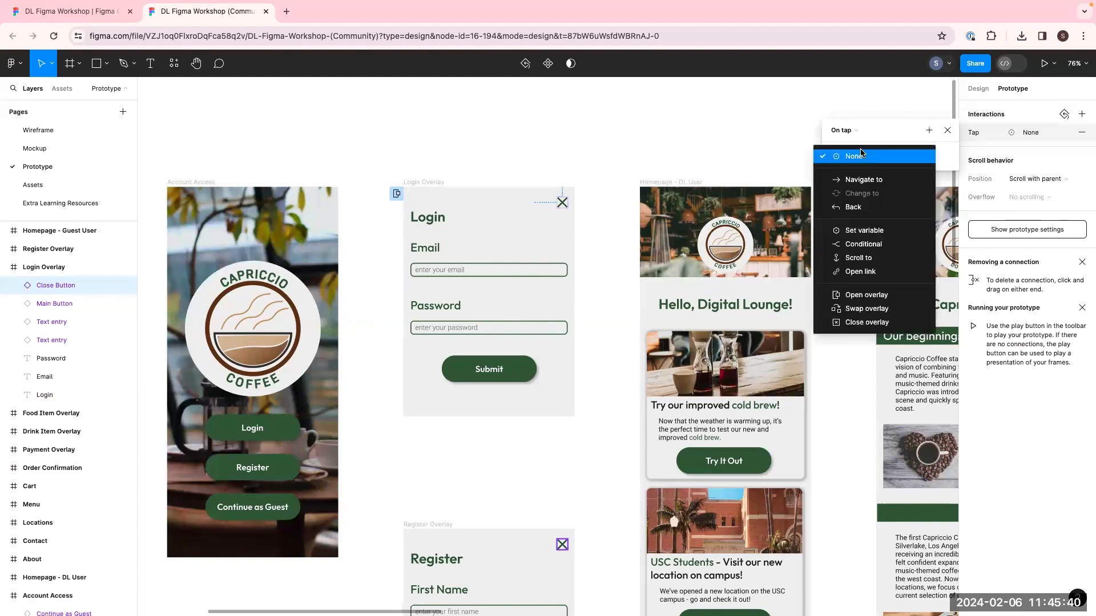
click(883, 323)
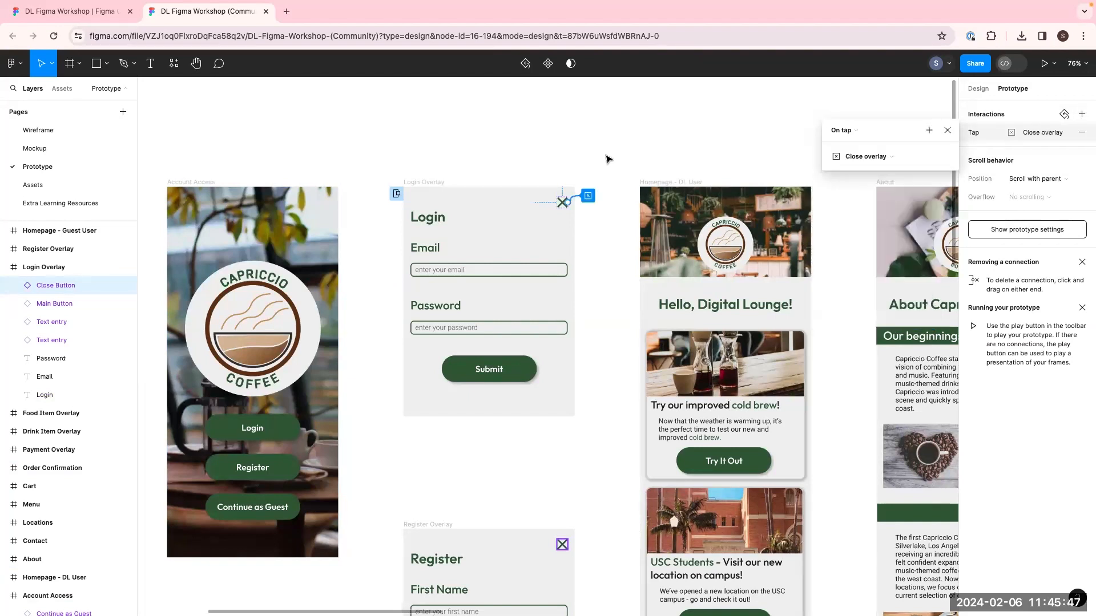
click(610, 228)
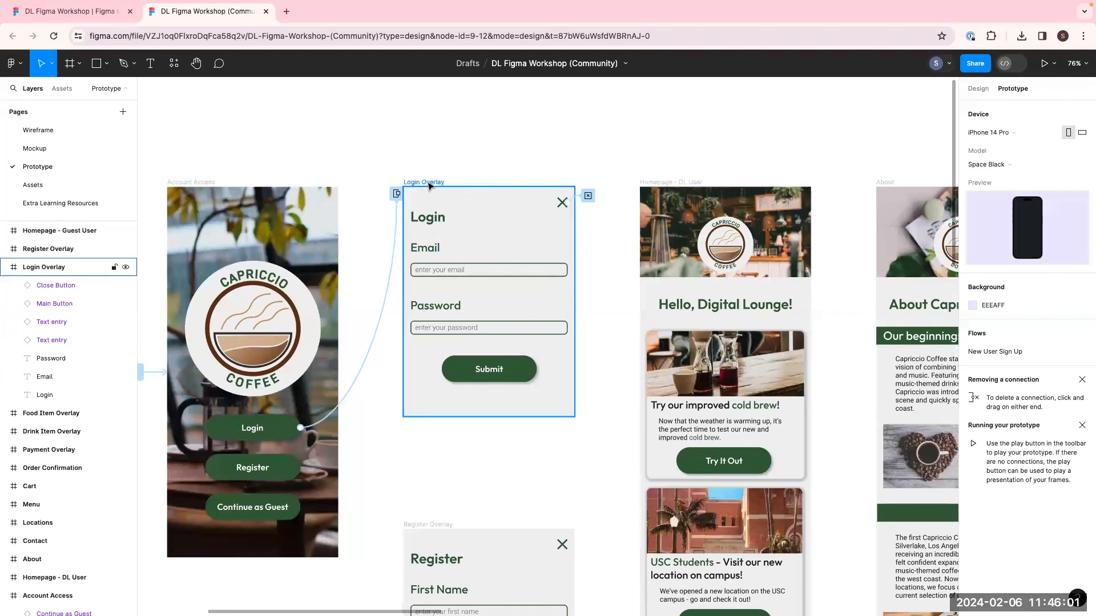
scroll(440, 313, down, 5)
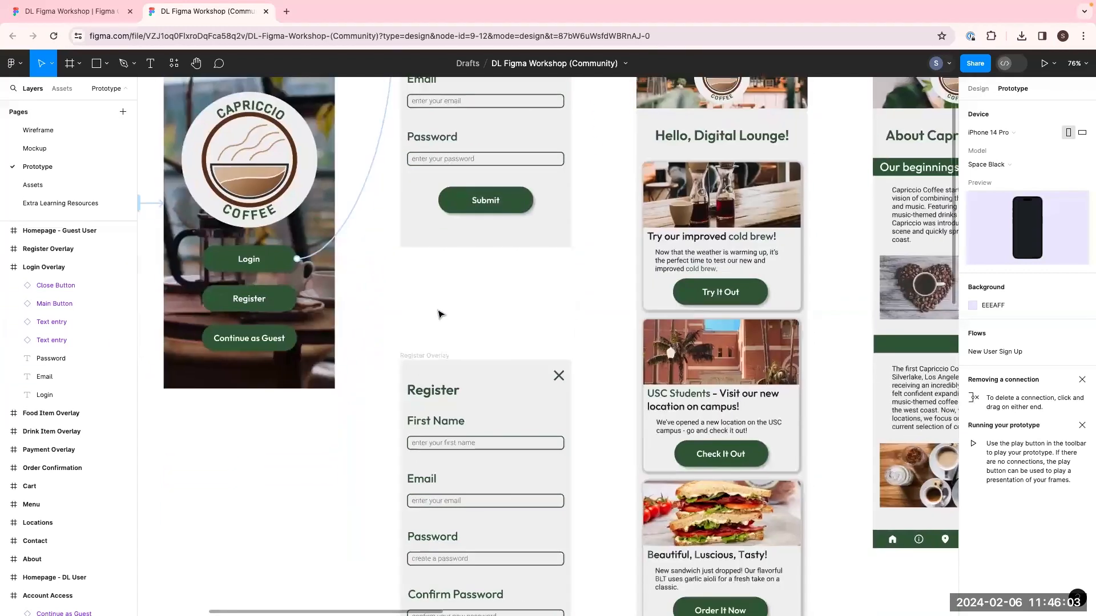
scroll(480, 268, up, 3)
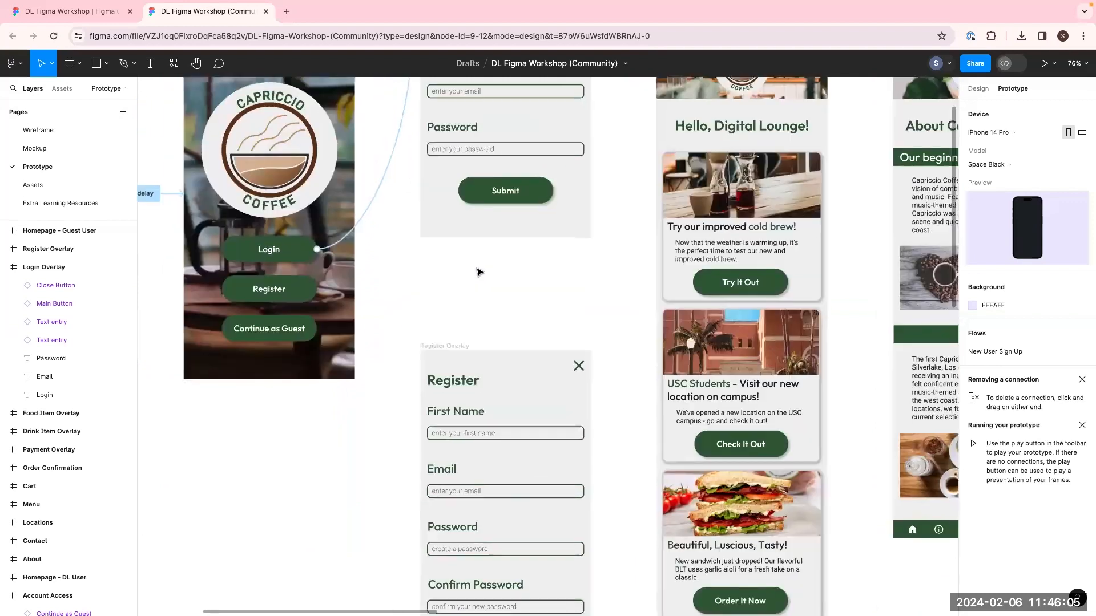
scroll(479, 272, up, 1)
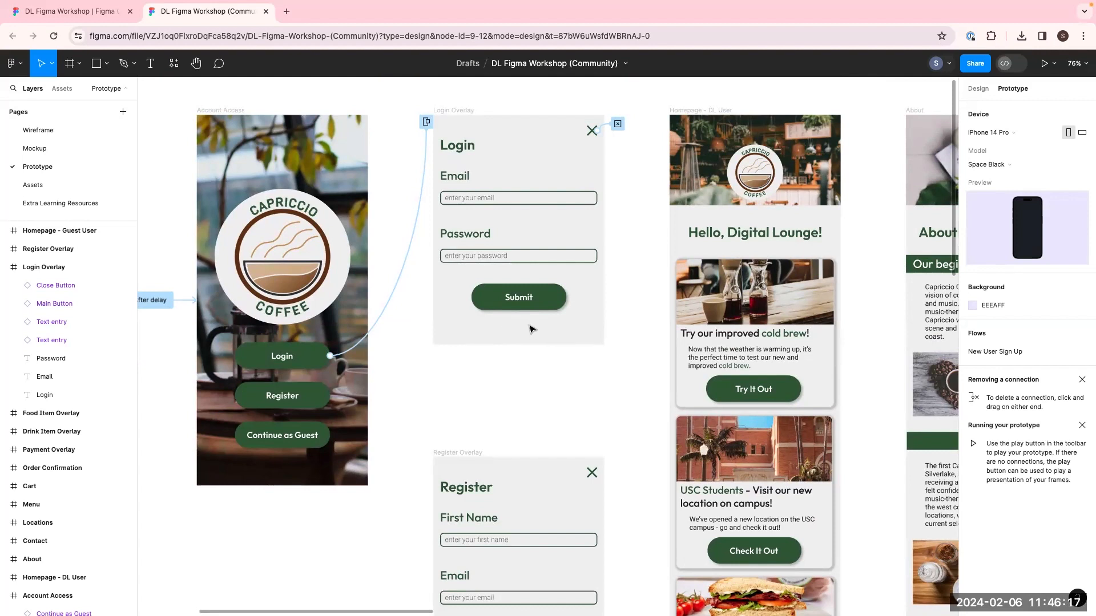
click(487, 200)
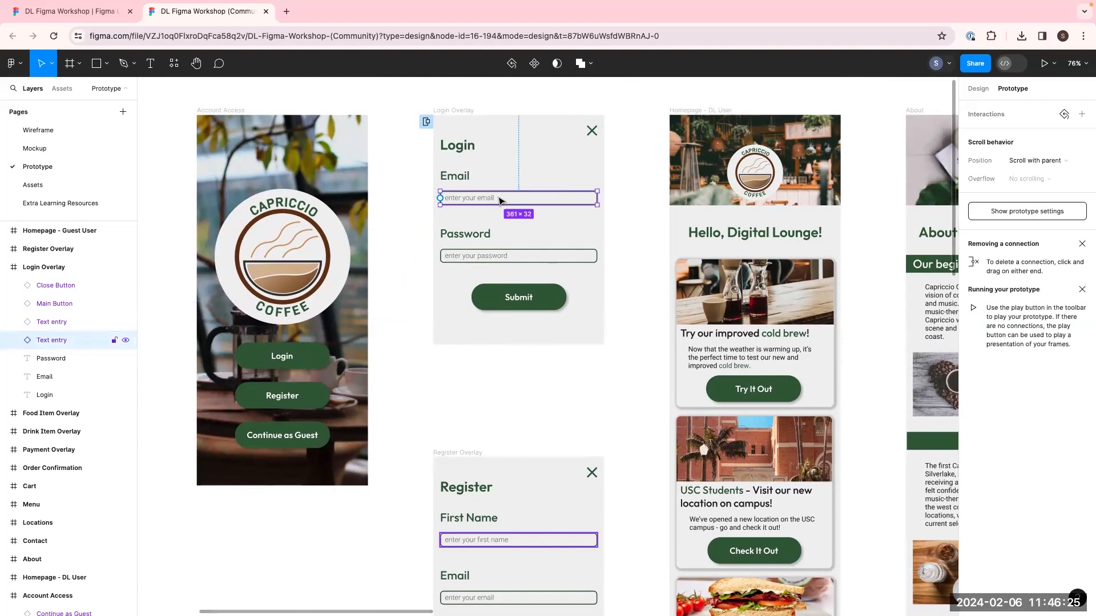
click(1082, 115)
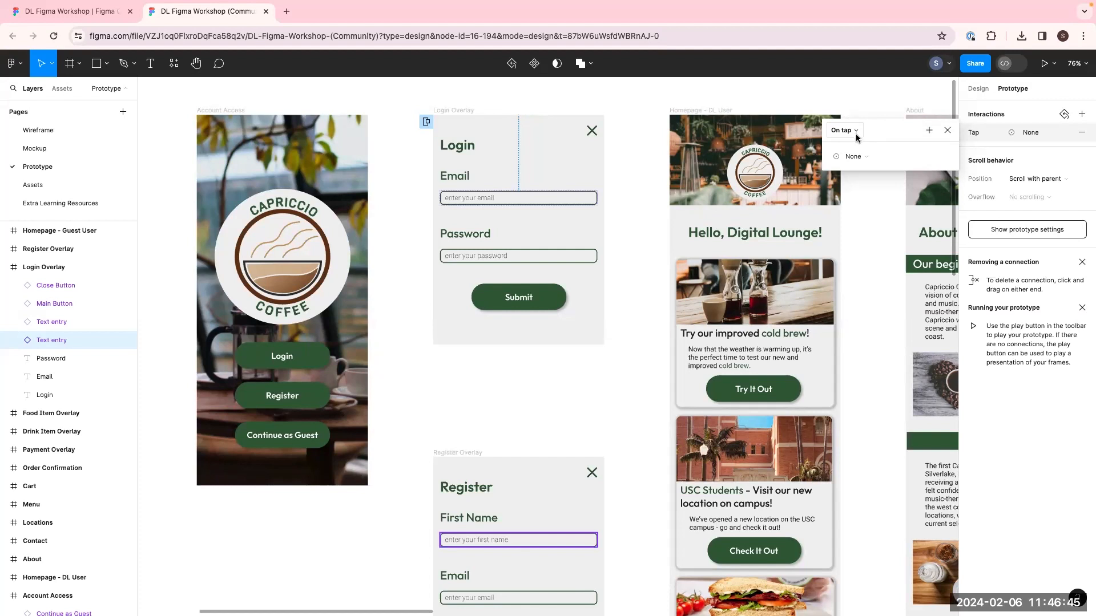
click(853, 157)
click(863, 193)
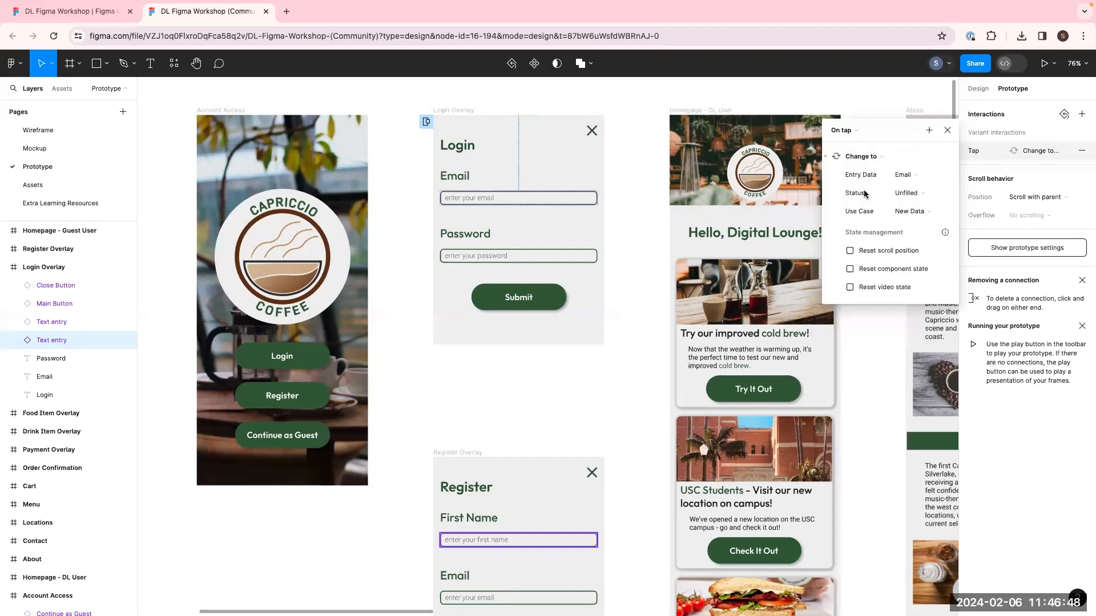
click(918, 197)
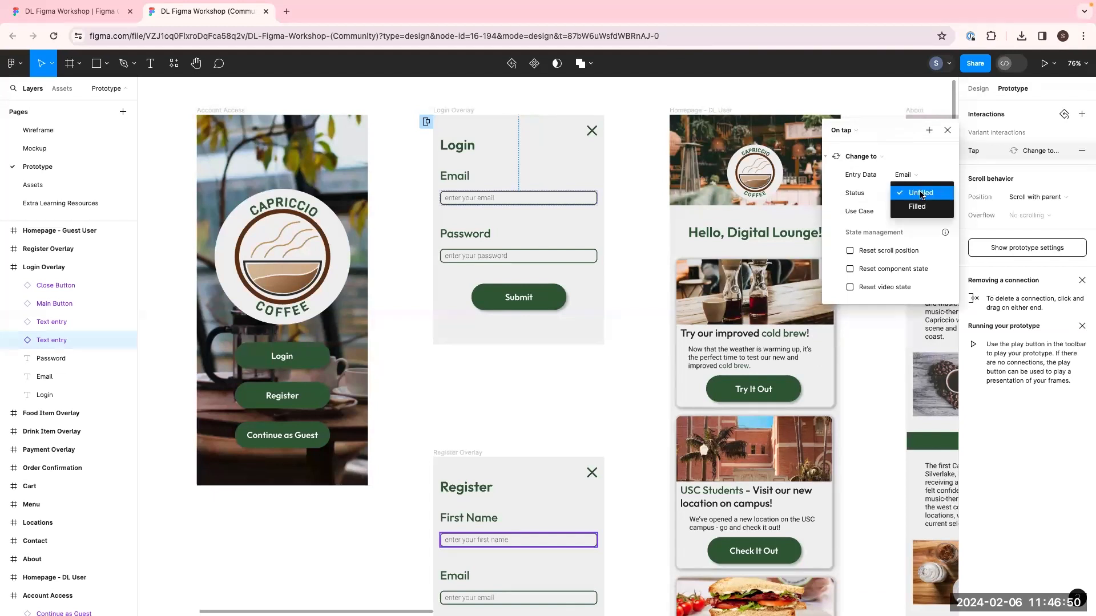
click(920, 207)
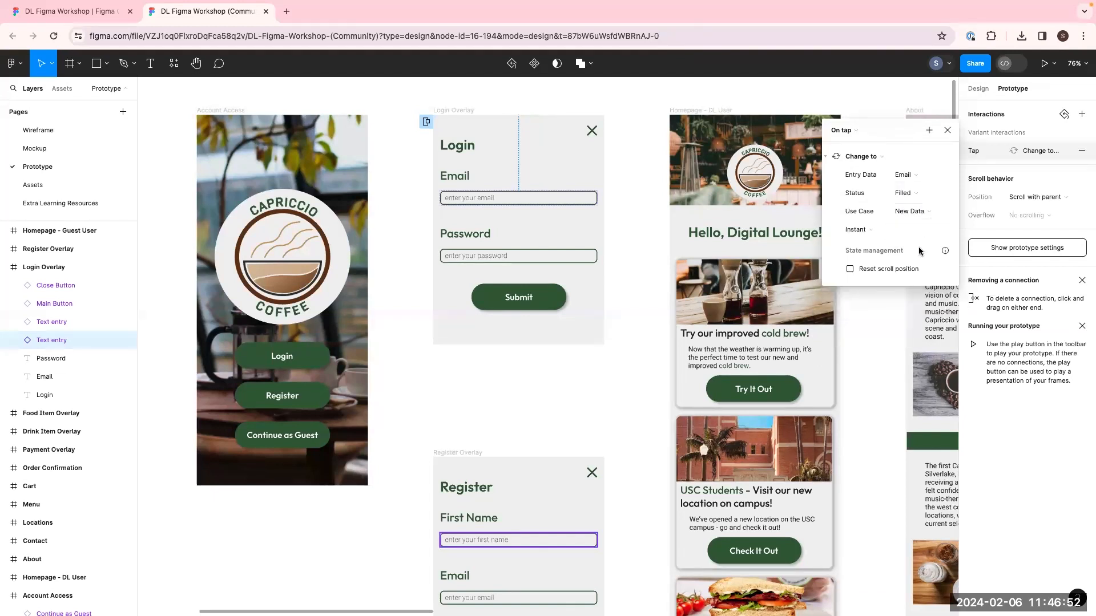
key(Escape)
Add an on-tap Change to interaction to the Login Overlay's password entry field with Status set to Filled
click(577, 263)
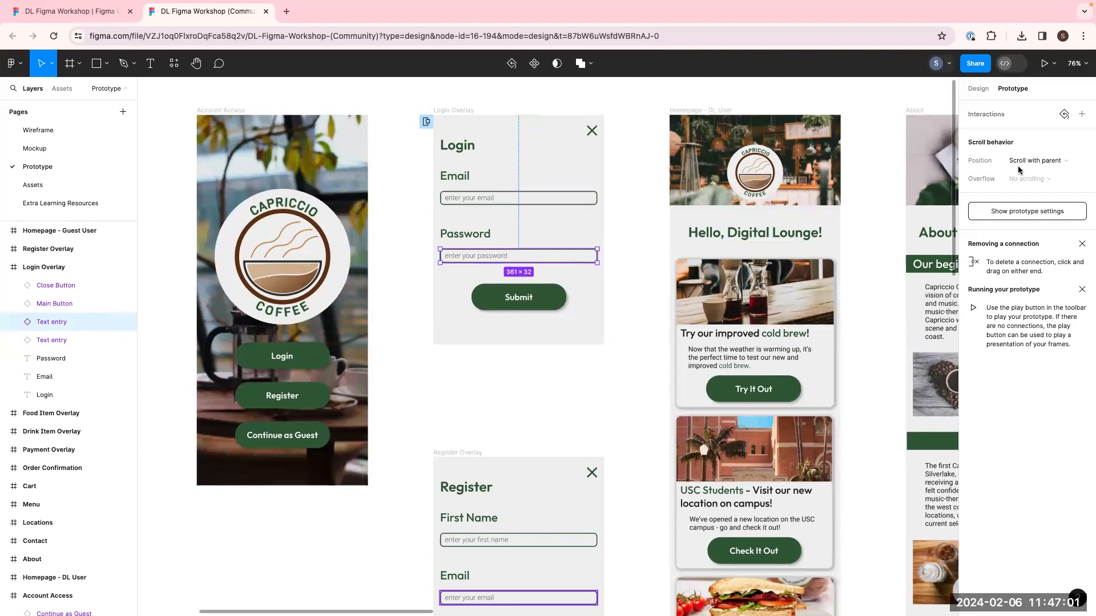
click(1086, 114)
click(879, 157)
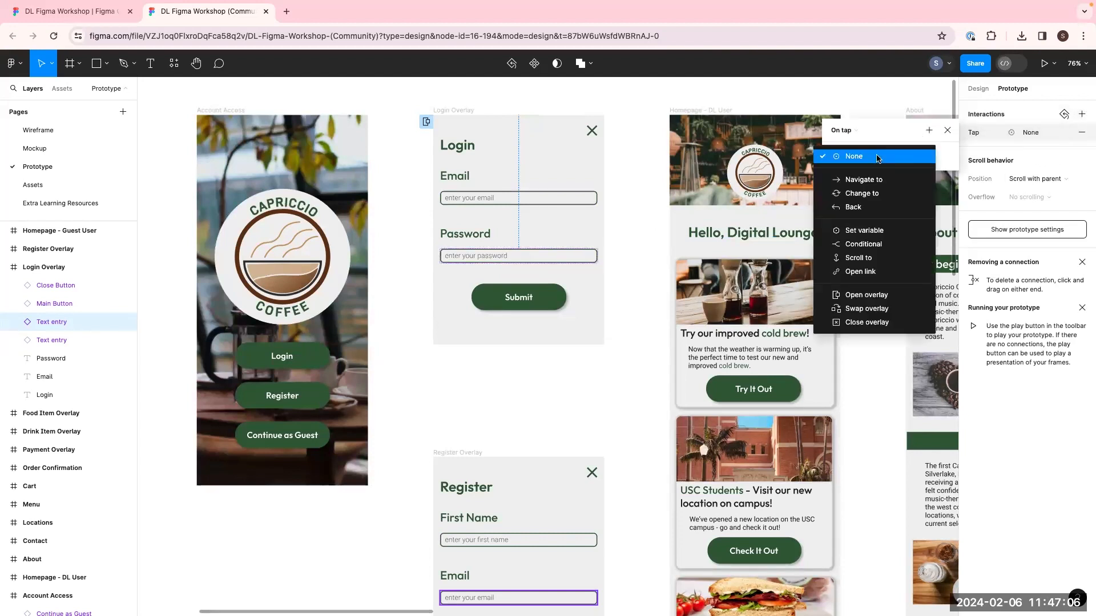
click(877, 195)
click(905, 197)
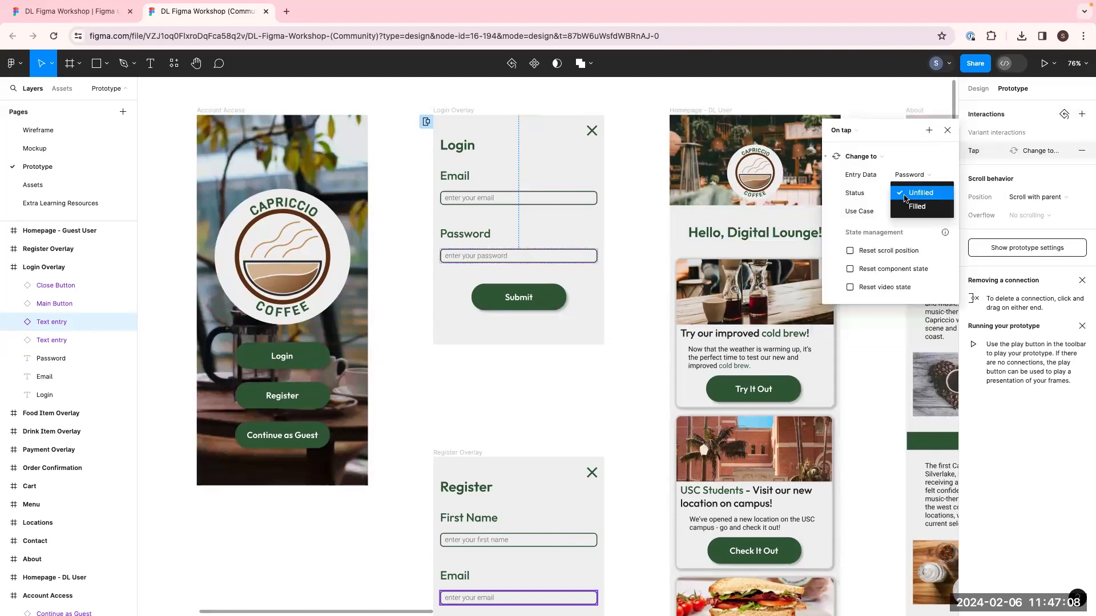
click(904, 203)
key(Escape)
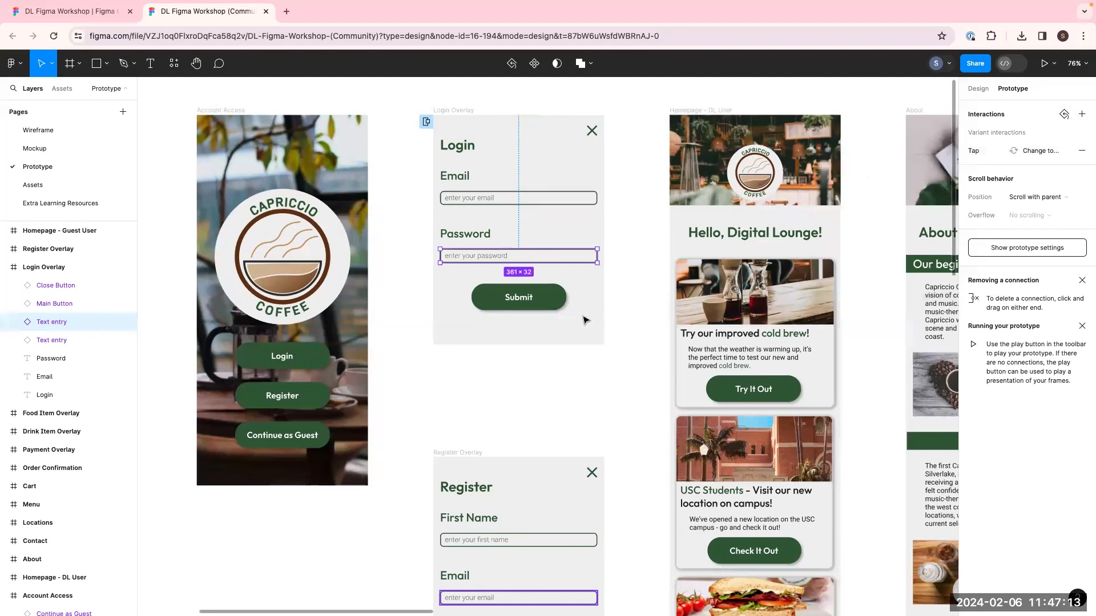
Link the Login Overlay's Submit button to Homepage - DL User on tap, with a Dissolve animation, Gentle easing and a 3-second duration
click(548, 303)
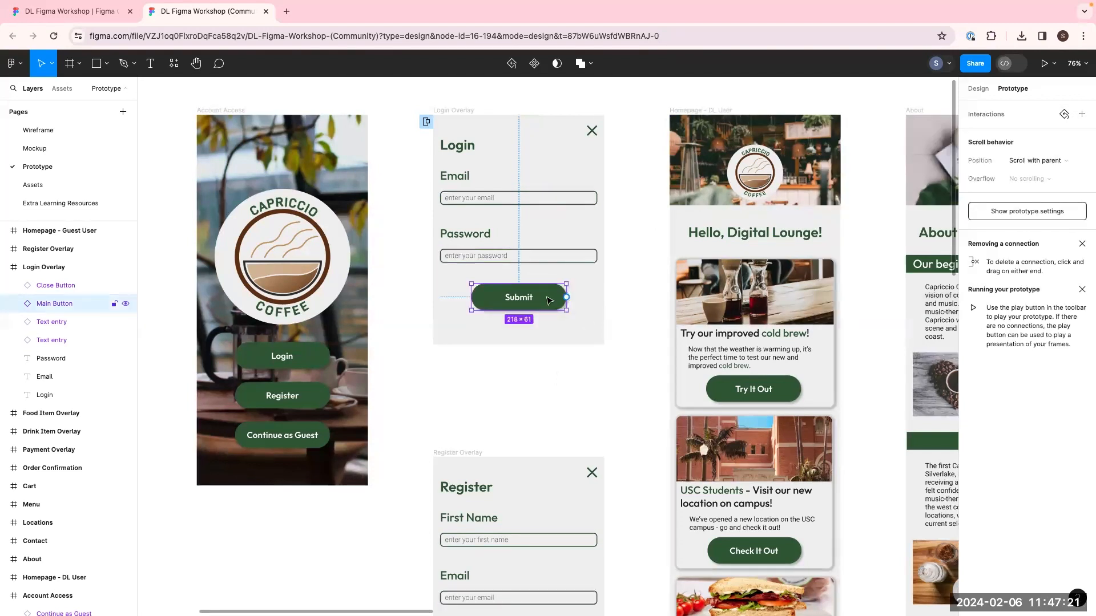
drag(566, 297, 676, 331)
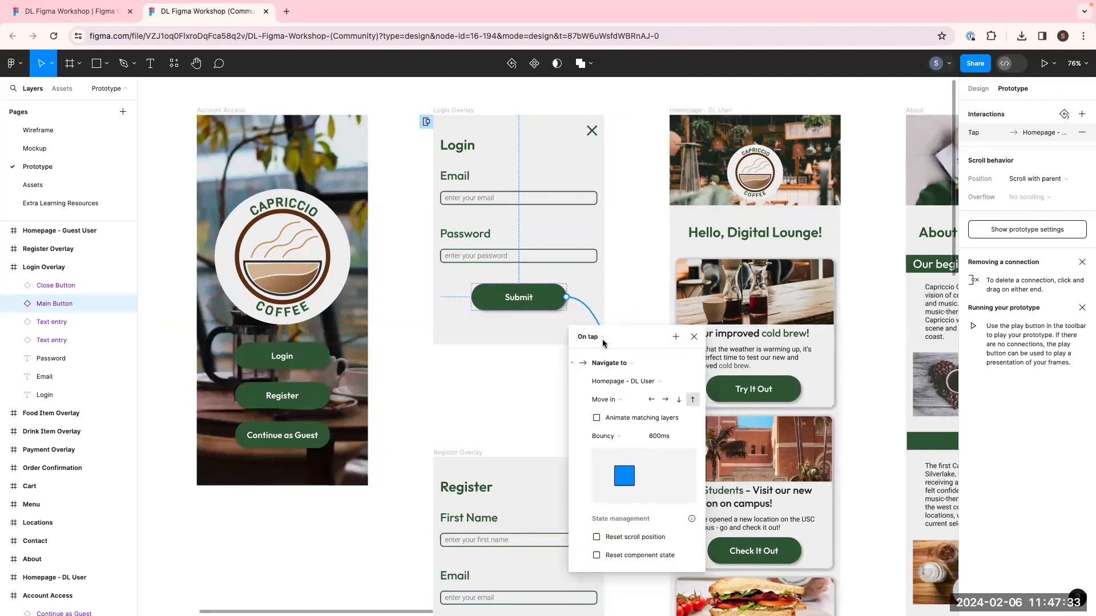
click(624, 399)
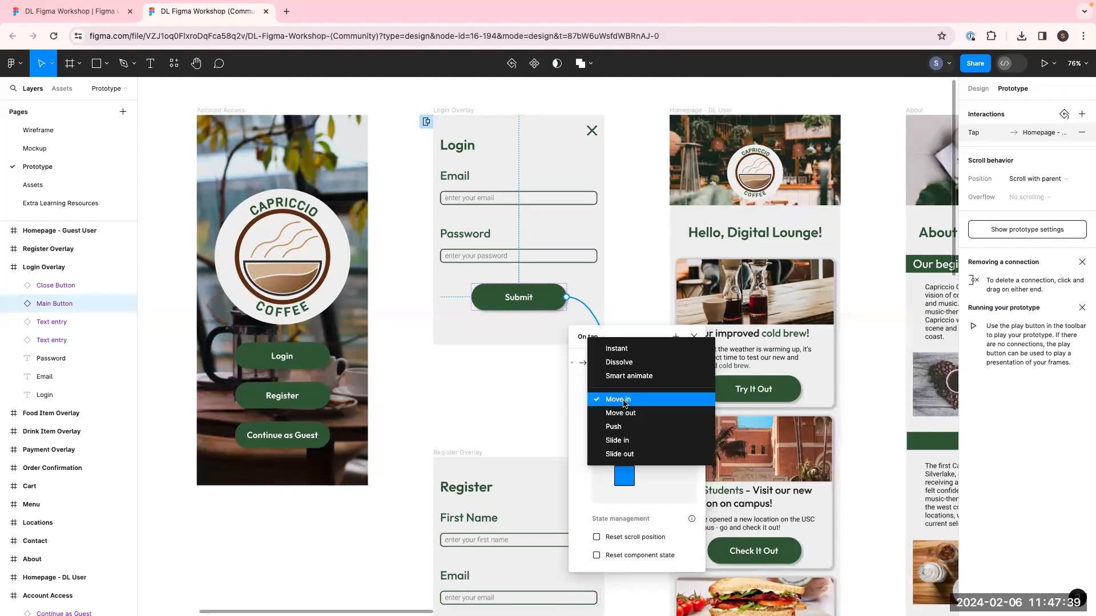
click(619, 362)
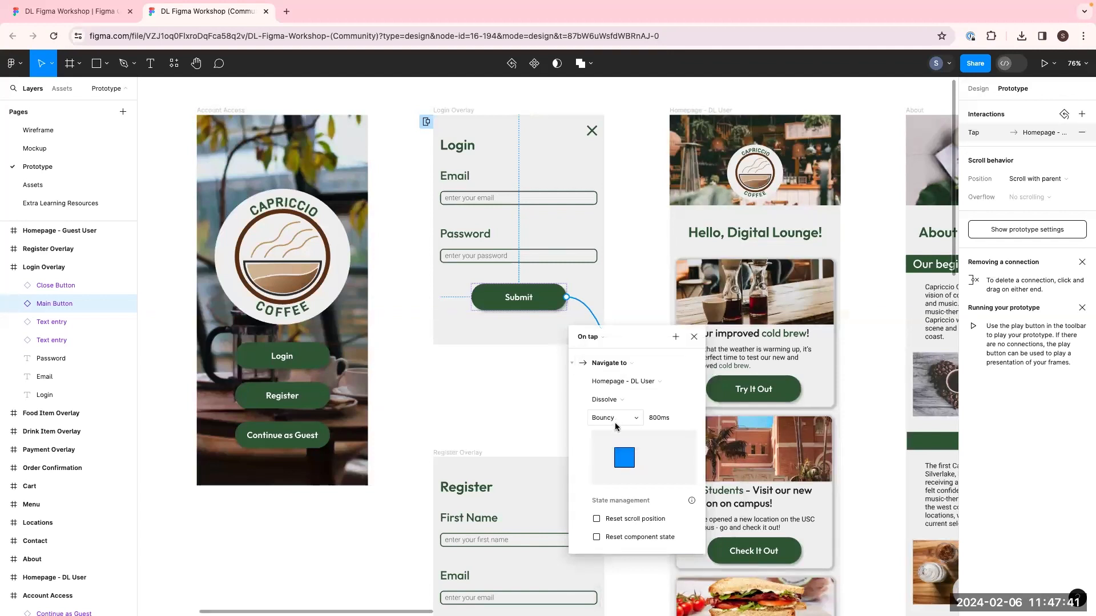
click(616, 425)
click(622, 390)
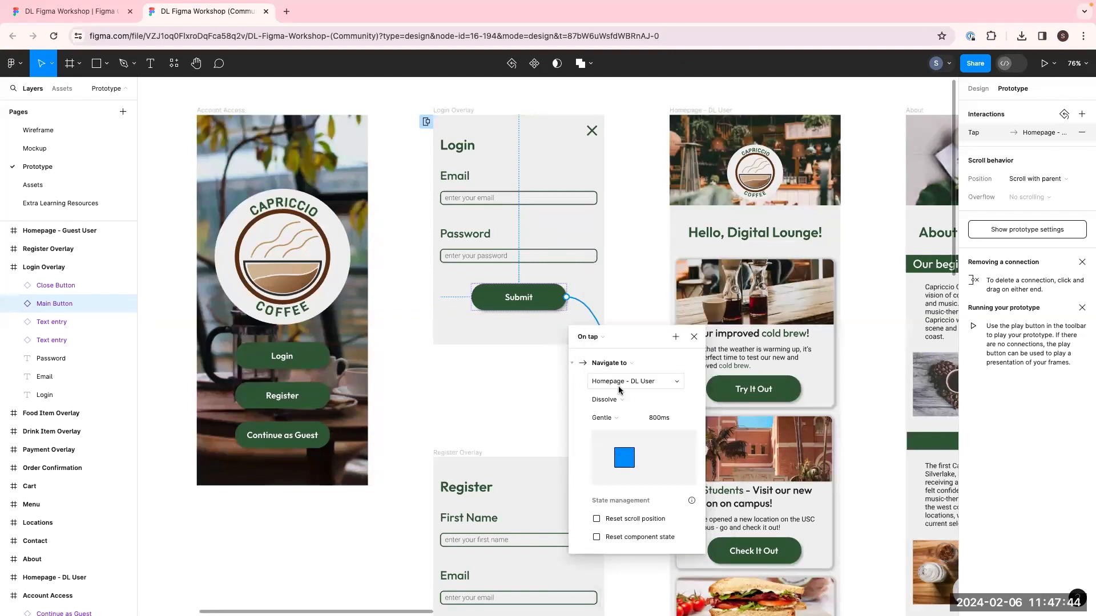
click(659, 418)
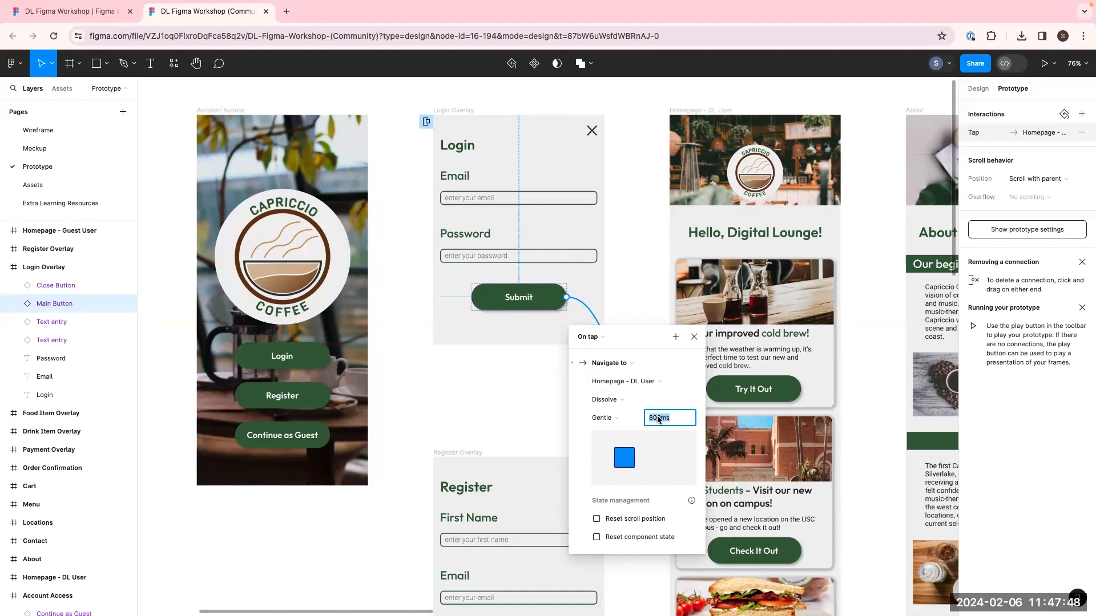
text(3s)
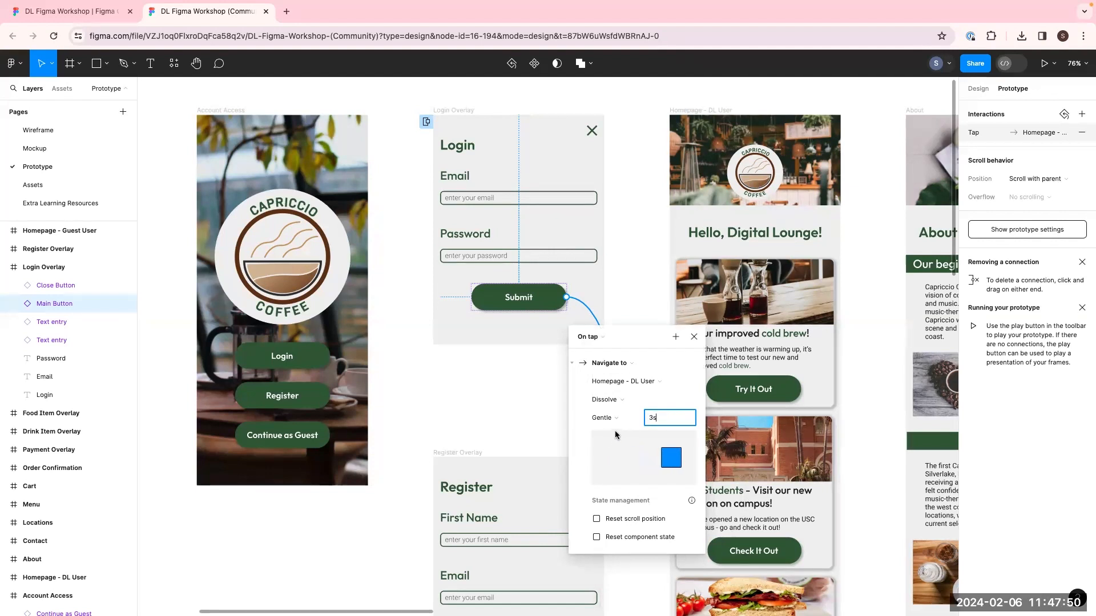
key(Return)
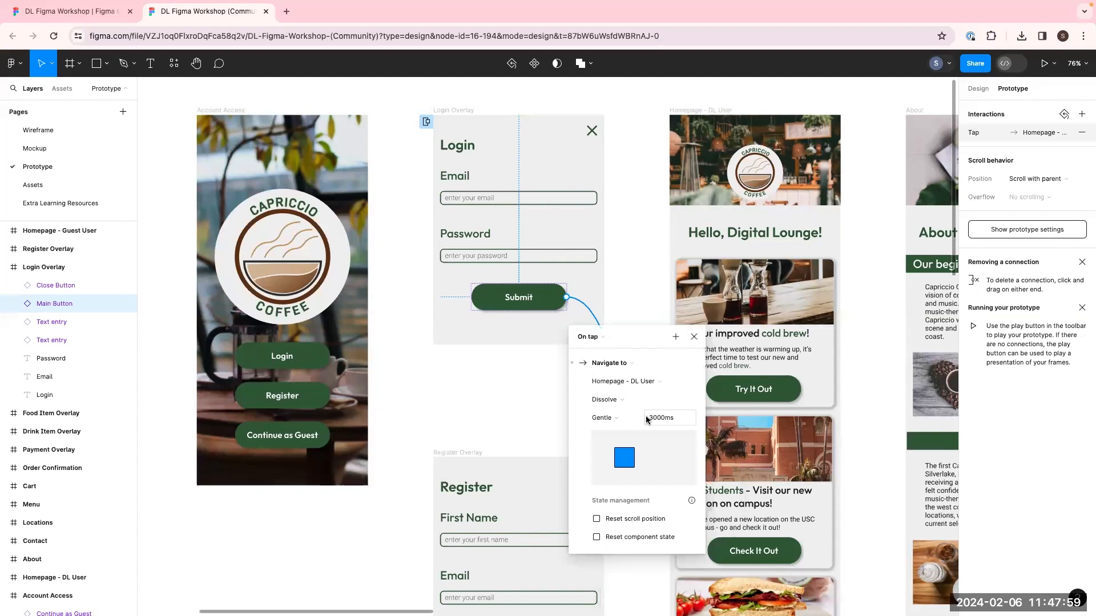
click(694, 338)
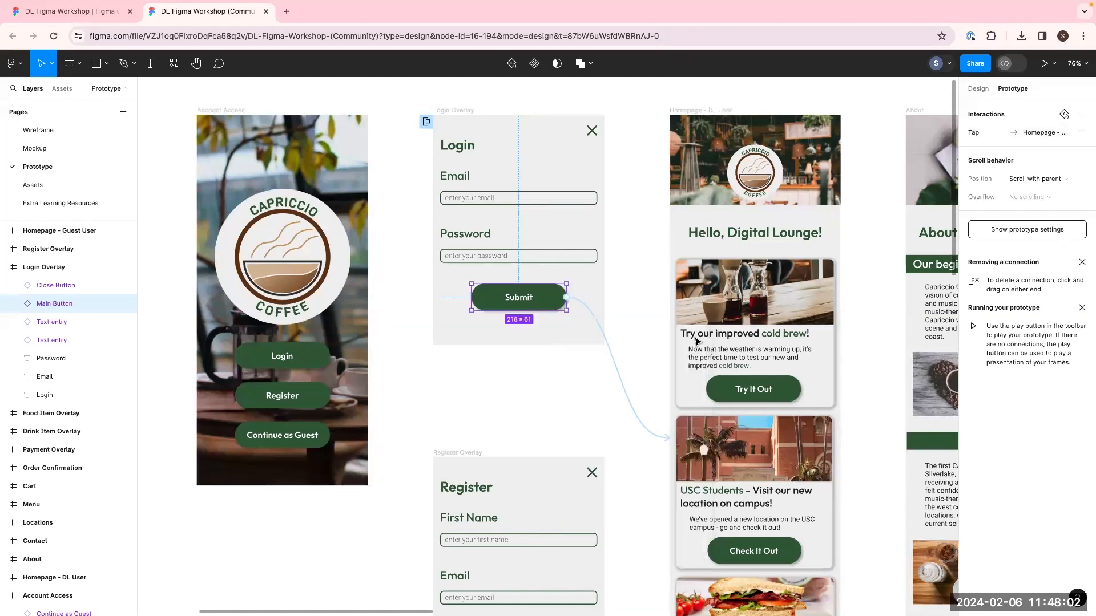
Preview the prototype from the Account Access frame and test opening the Login Overlay and dismissing it with its close button
click(265, 114)
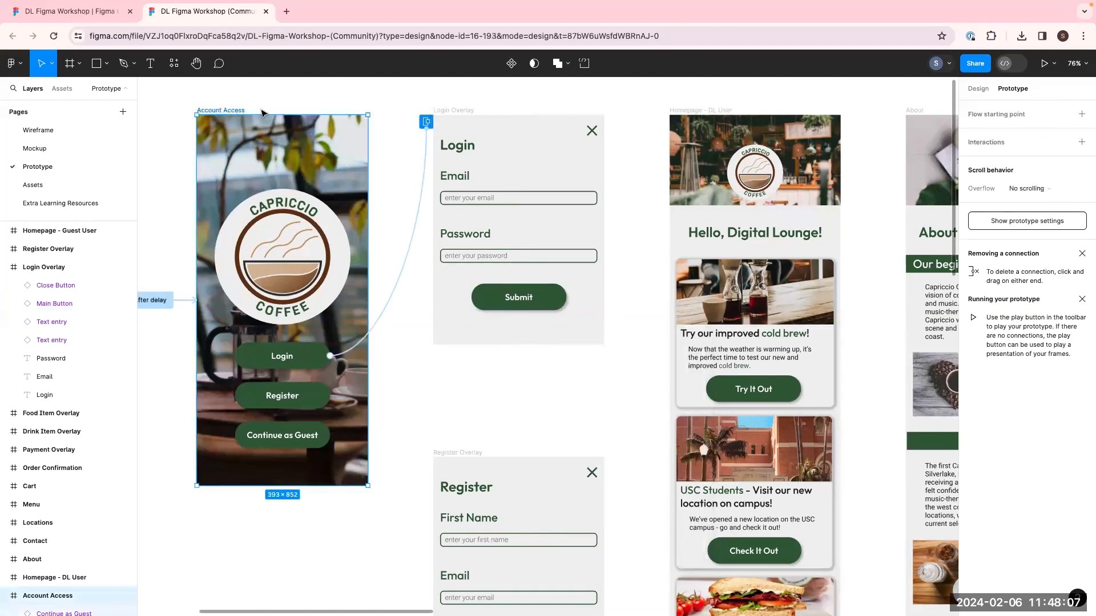
click(1044, 64)
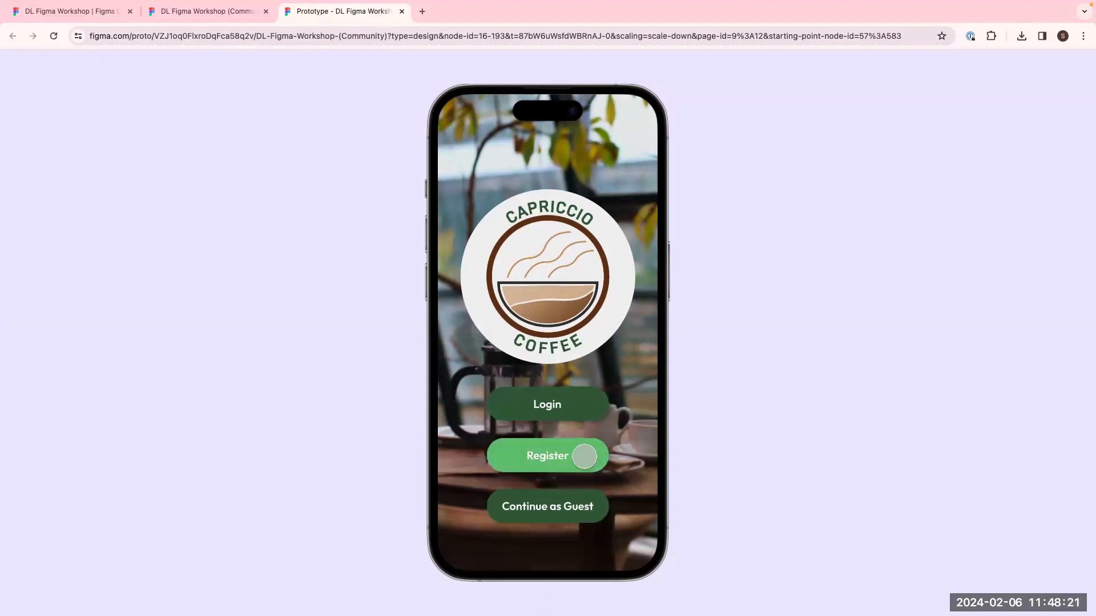
click(585, 404)
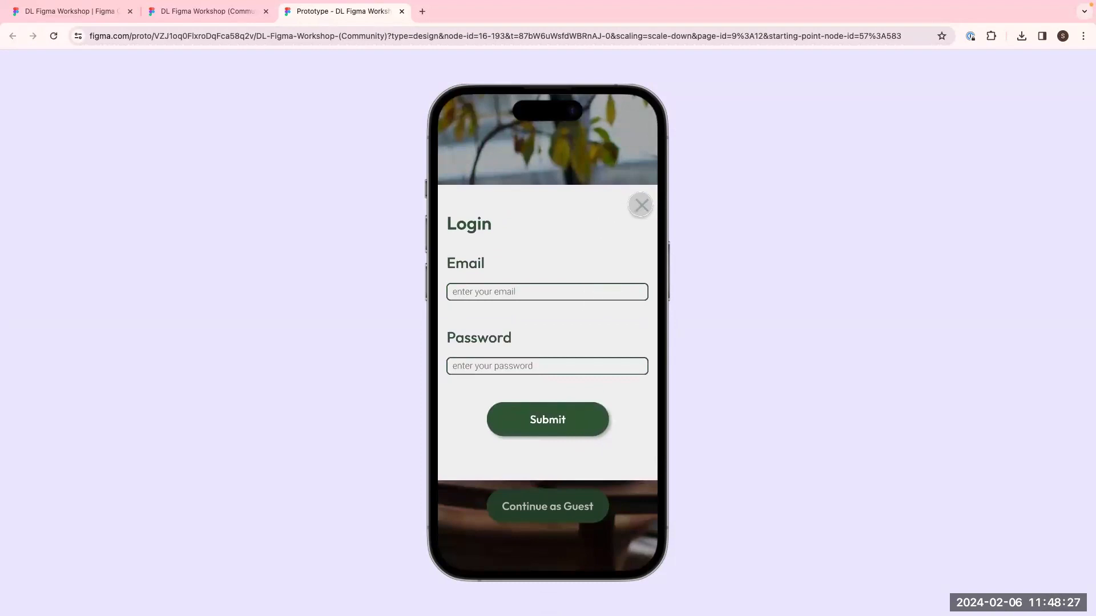
click(641, 206)
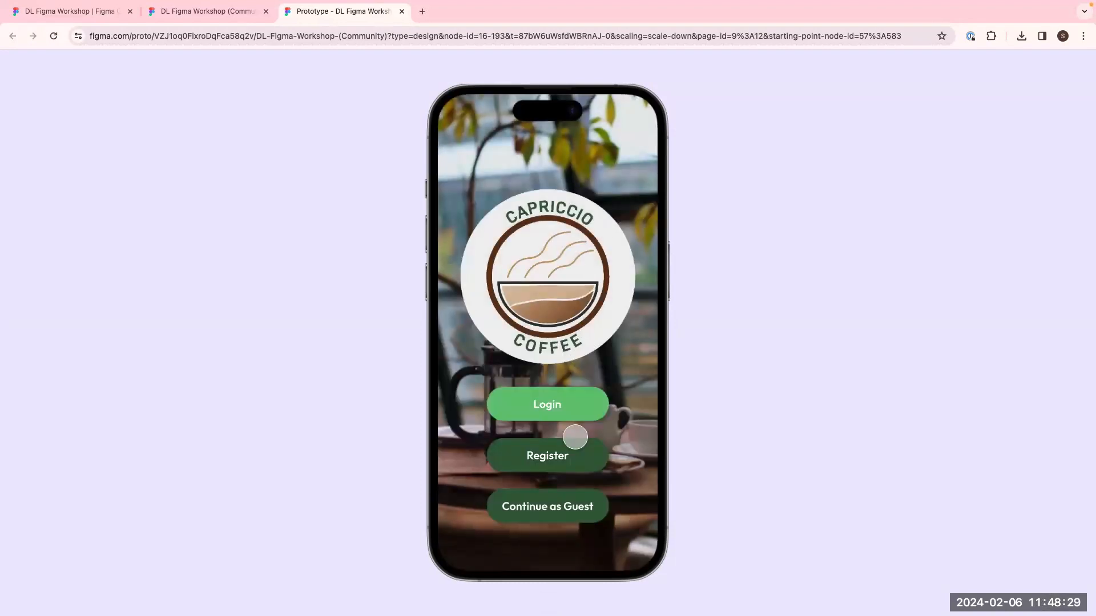
Reopen the Login Overlay in the preview and test filling the email and password fields and submitting the login
click(580, 406)
click(523, 286)
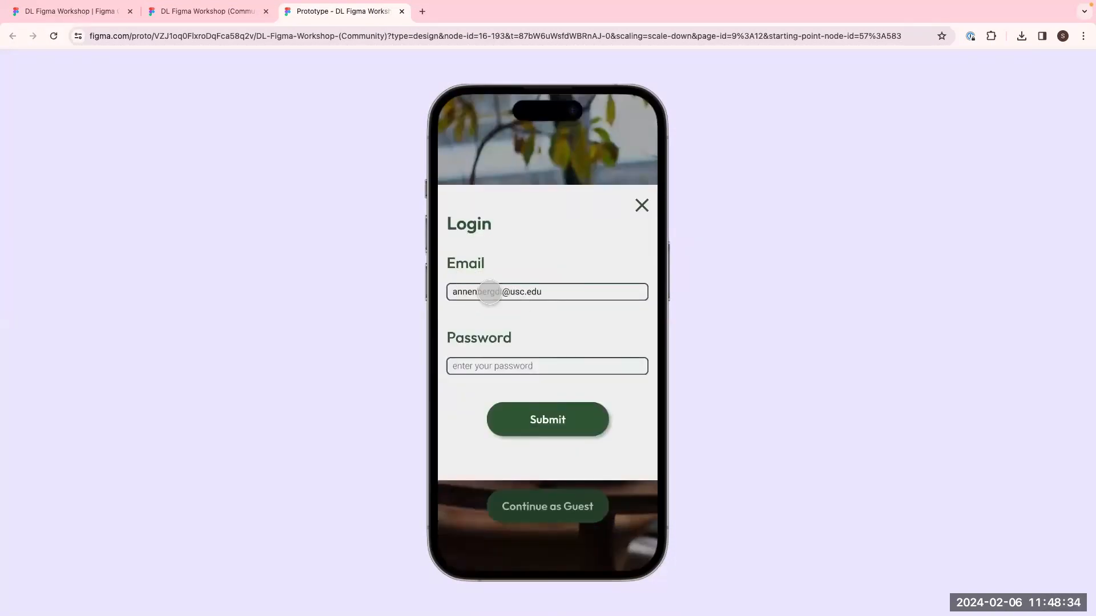
click(500, 367)
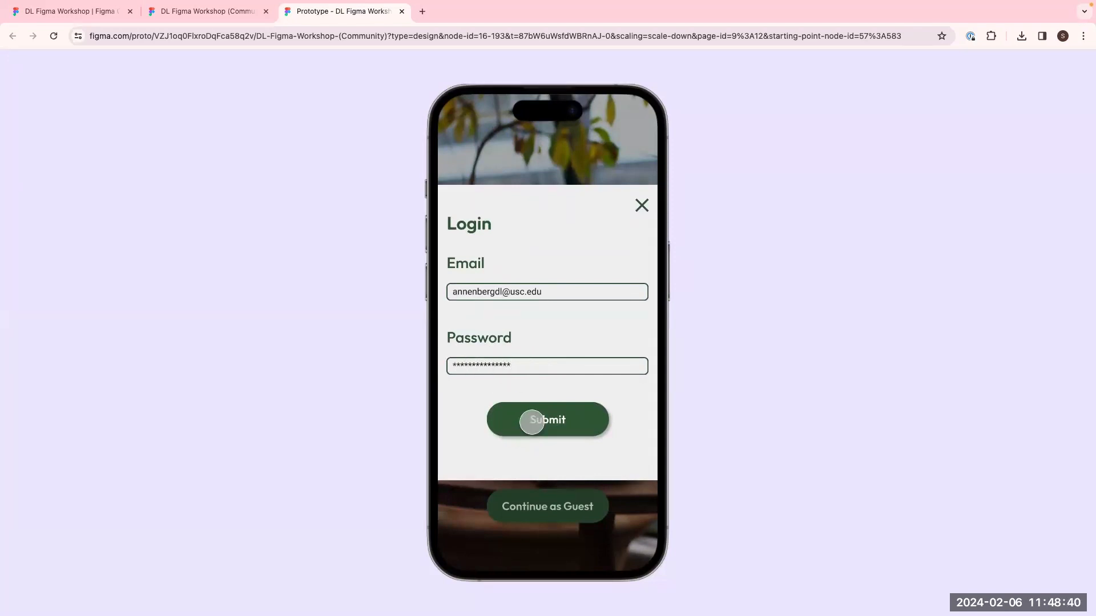
click(514, 416)
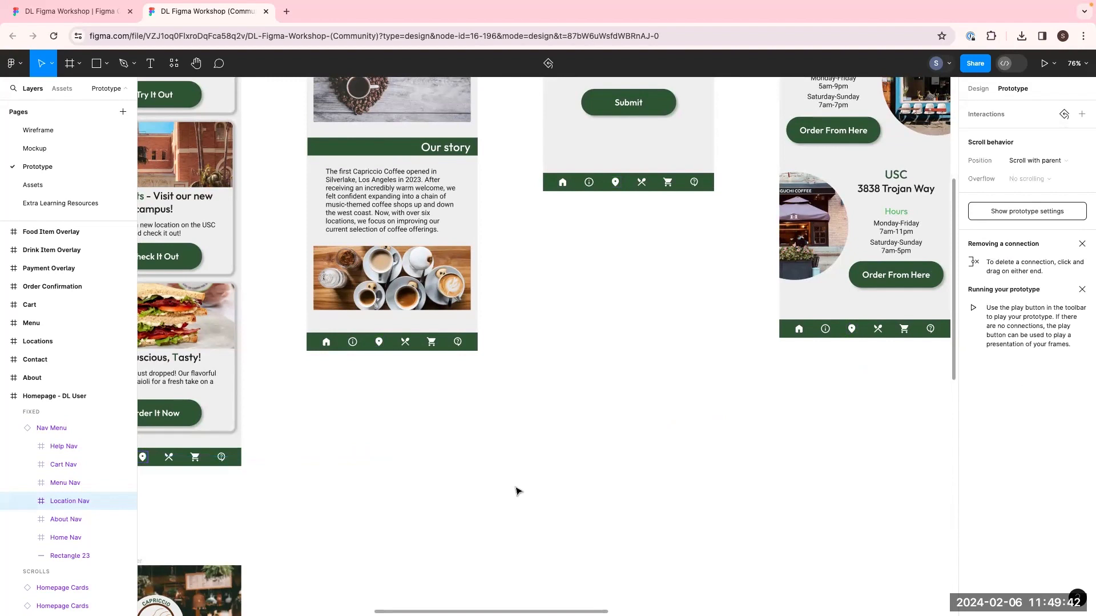
scroll(518, 492, left, 5)
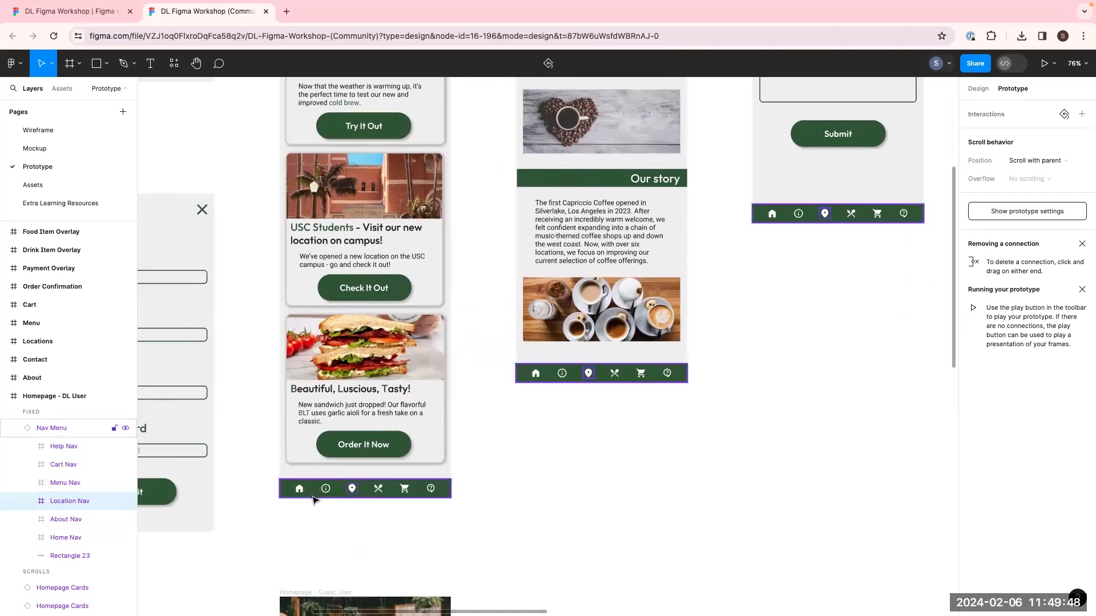
click(500, 474)
scroll(499, 474, right, 3)
scroll(500, 473, up, 1)
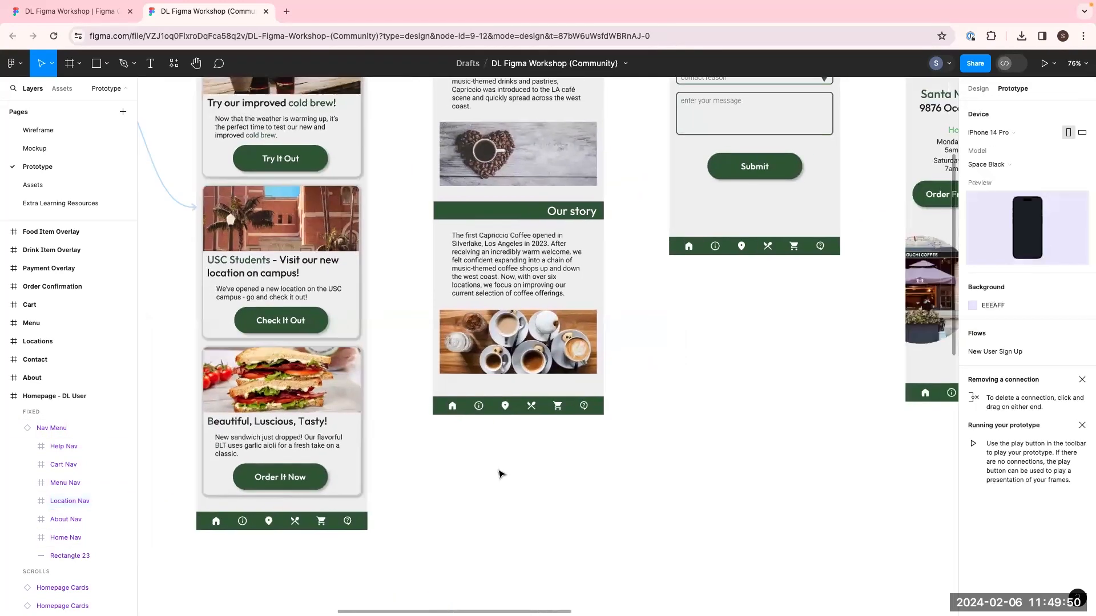
Look over the navigation bars in the About, Contact, Locations and Menu frames and the Food Item Overlay
scroll(500, 473, right, 10)
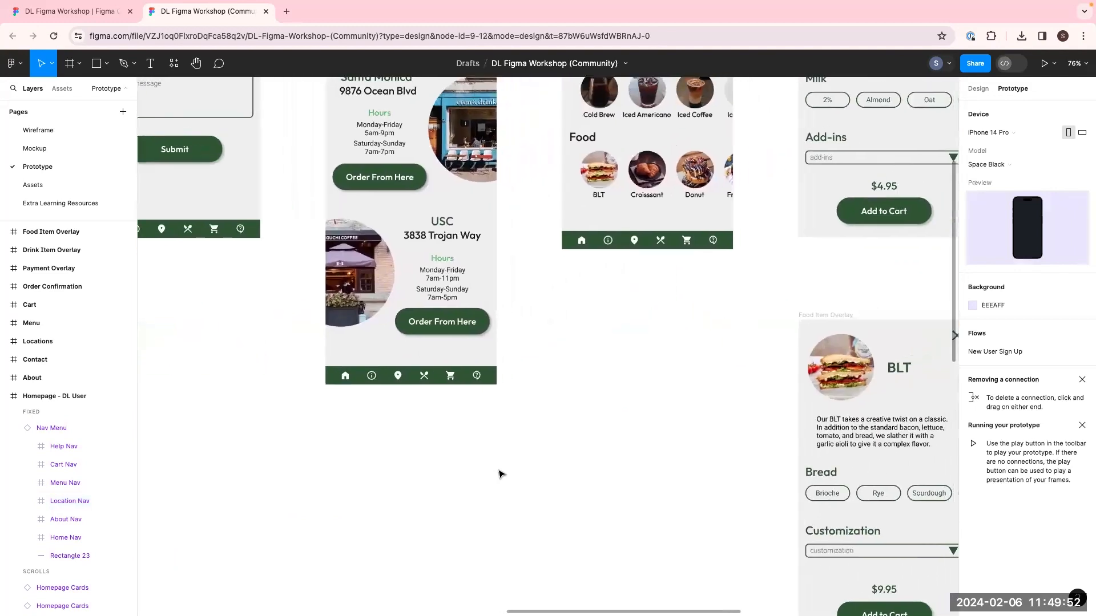
scroll(500, 474, right, 6)
scroll(500, 474, down, 3)
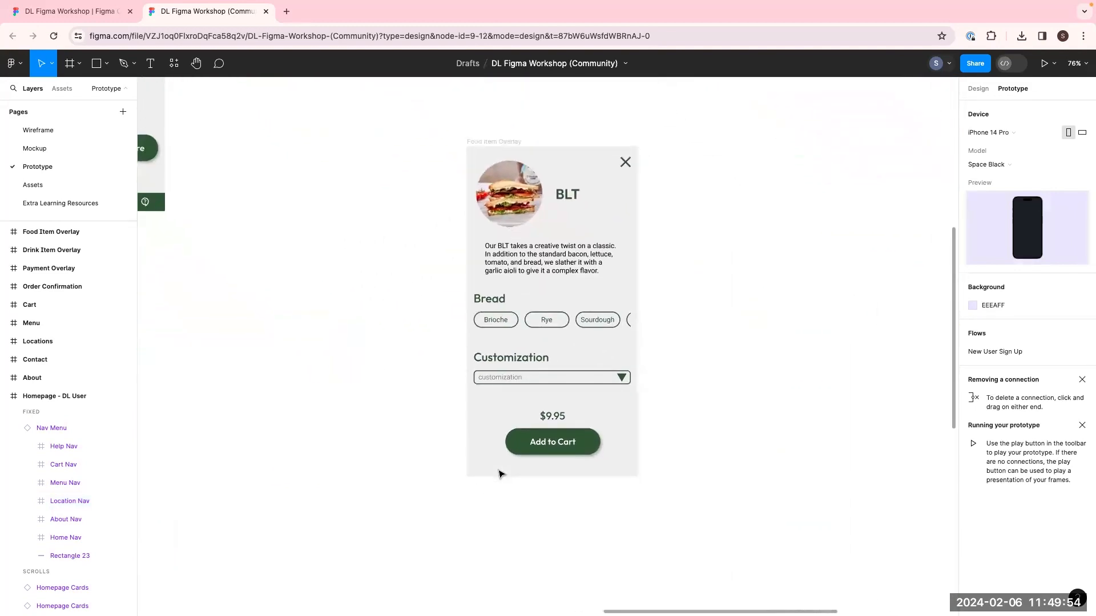
scroll(499, 474, right, 8)
scroll(500, 473, up, 2)
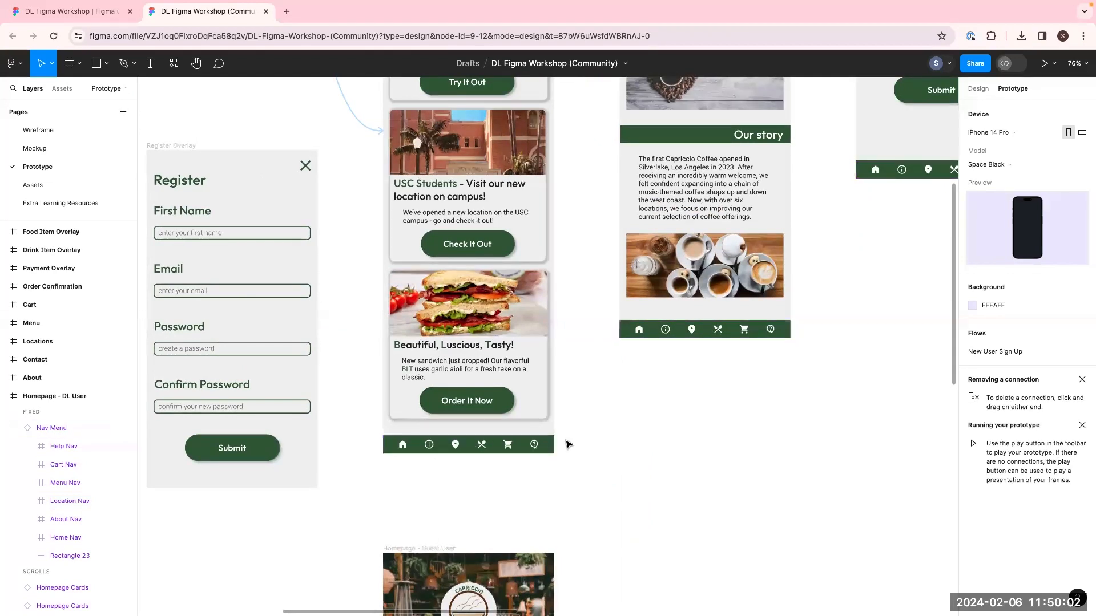
Open the Assets page and look through its components for the Nav Menu component set
click(37, 186)
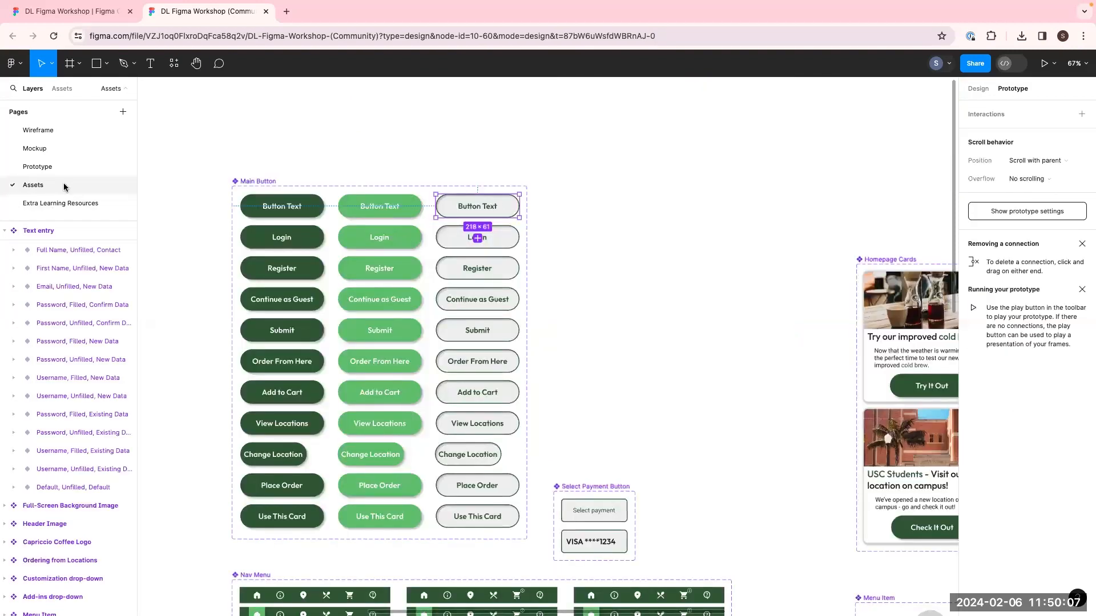
click(672, 298)
scroll(672, 298, down, 5)
scroll(673, 299, right, 8)
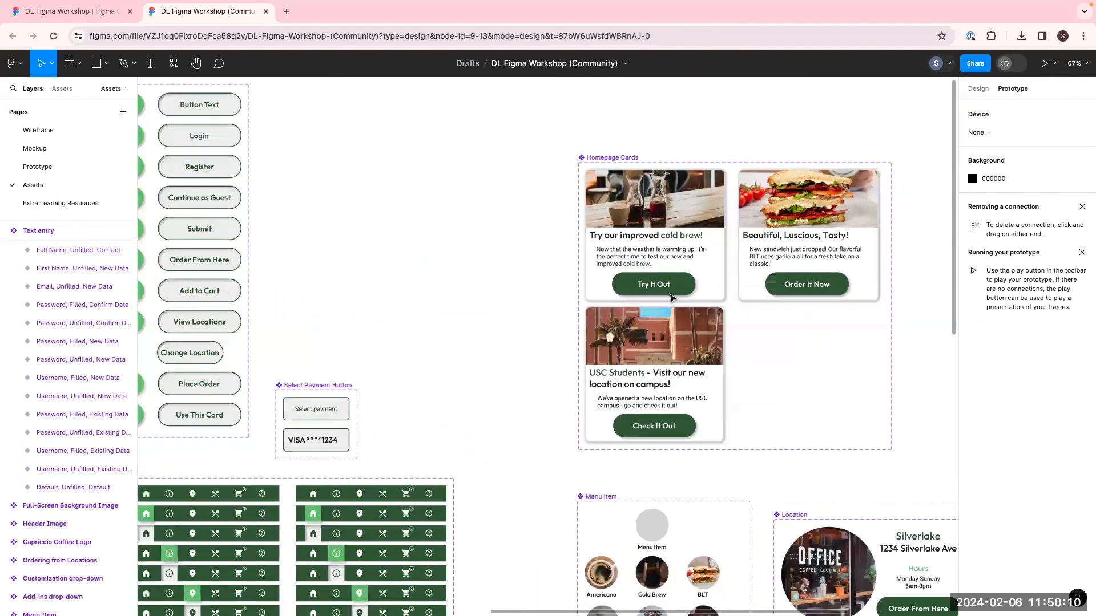
scroll(468, 363, down, 5)
scroll(468, 364, left, 8)
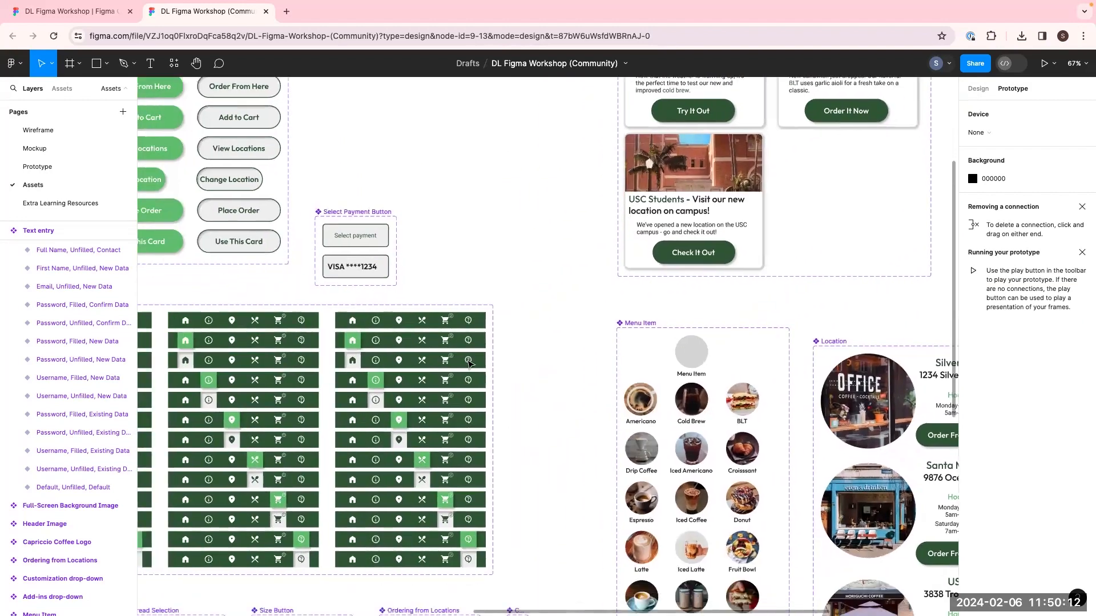
scroll(467, 364, down, 2)
scroll(468, 364, left, 6)
scroll(468, 363, up, 2)
scroll(468, 363, left, 5)
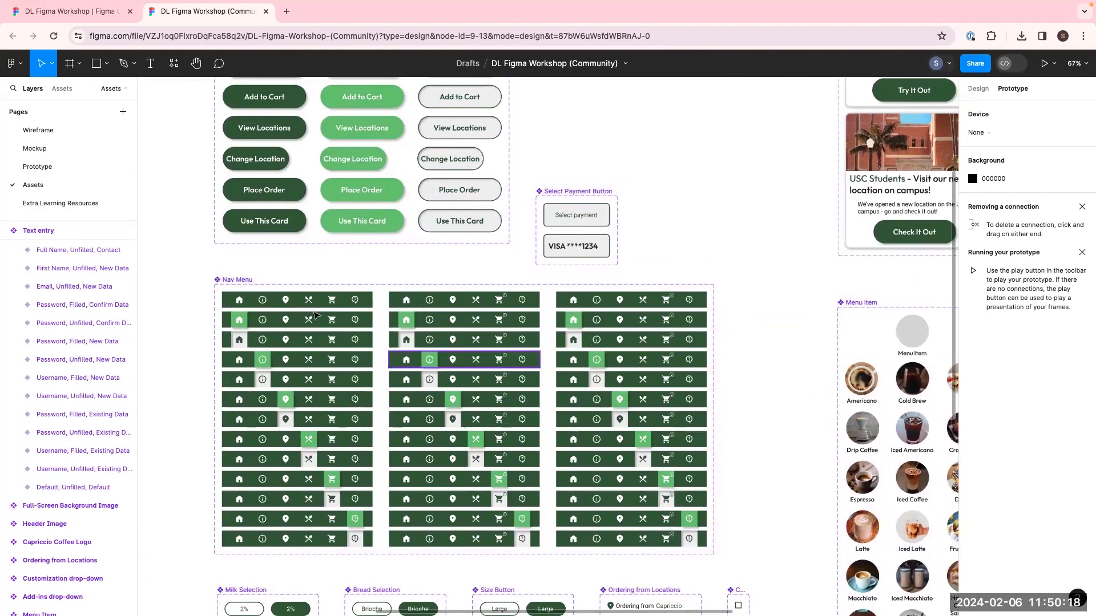
Move the Nav Menu component set from the Assets page to the Prototype page
click(248, 282)
scroll(197, 284, down, 6)
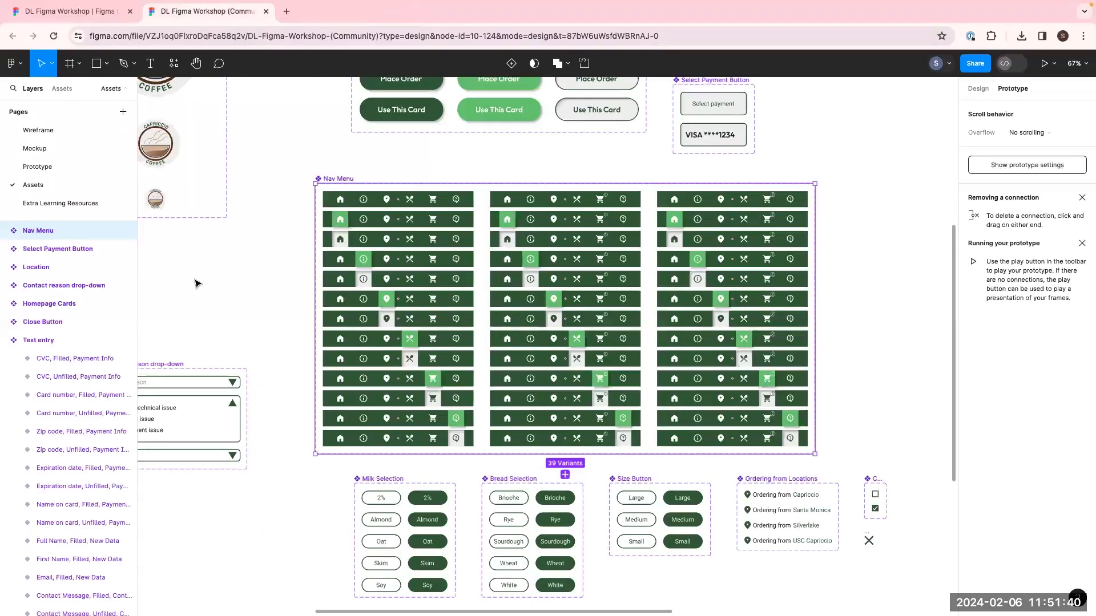
right_click(87, 233)
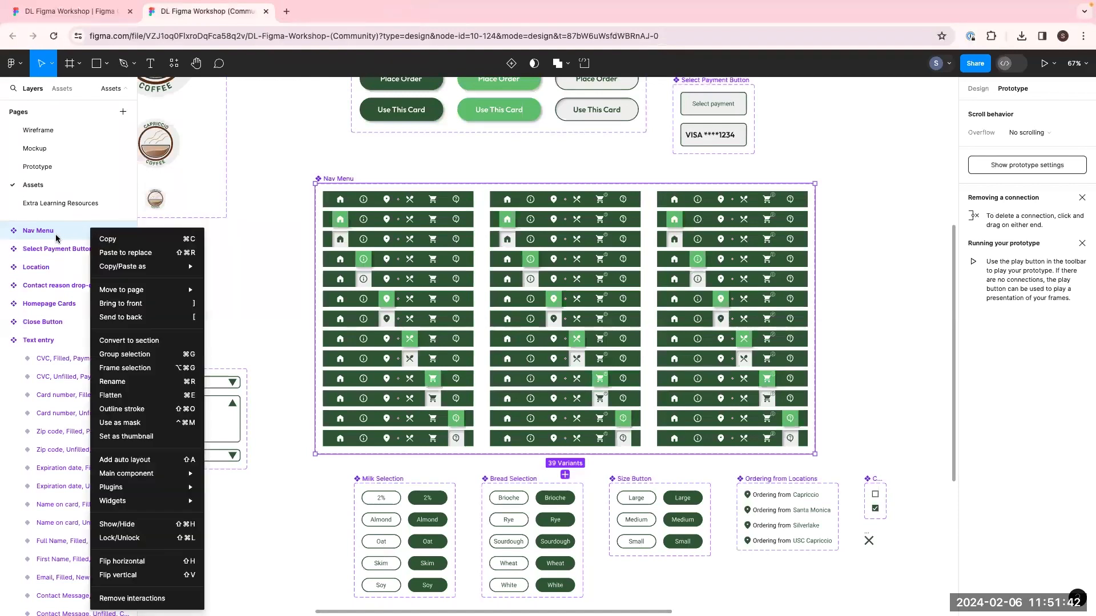
mouse_move(95, 268)
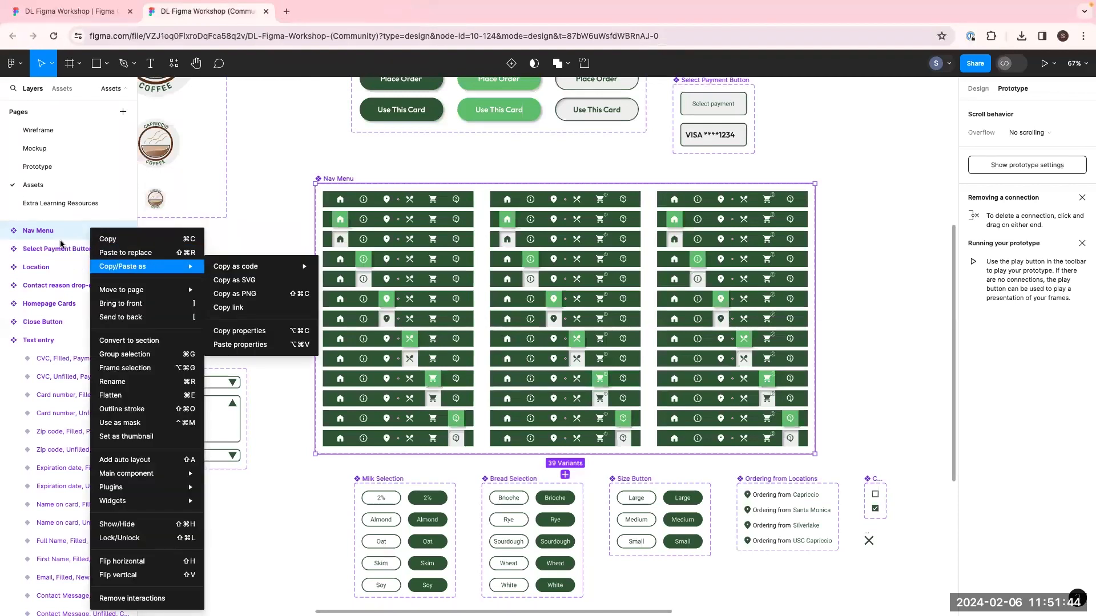
mouse_move(133, 276)
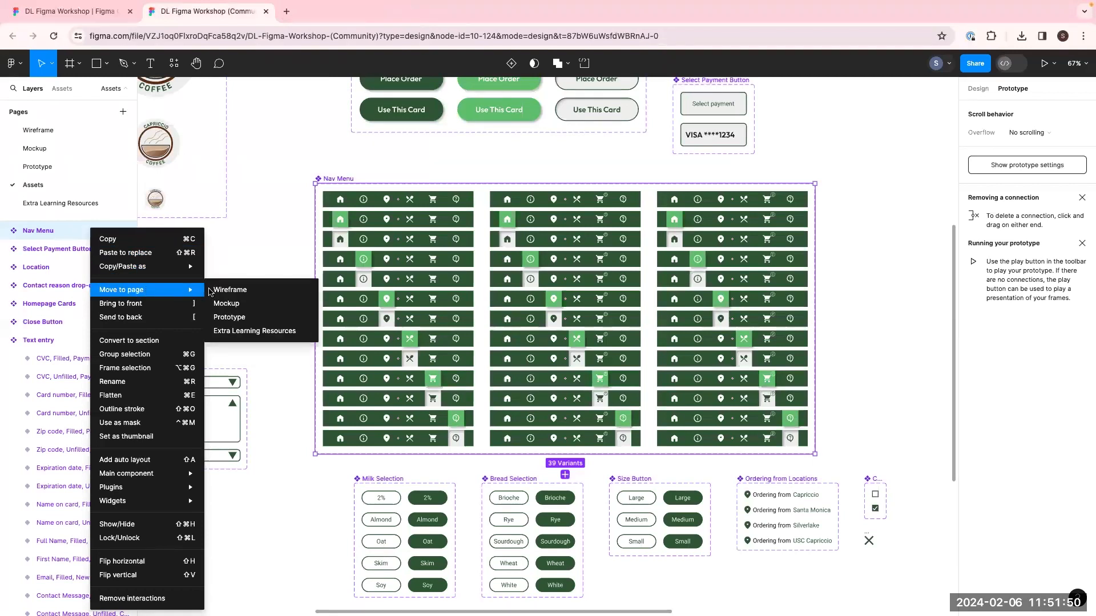
click(230, 318)
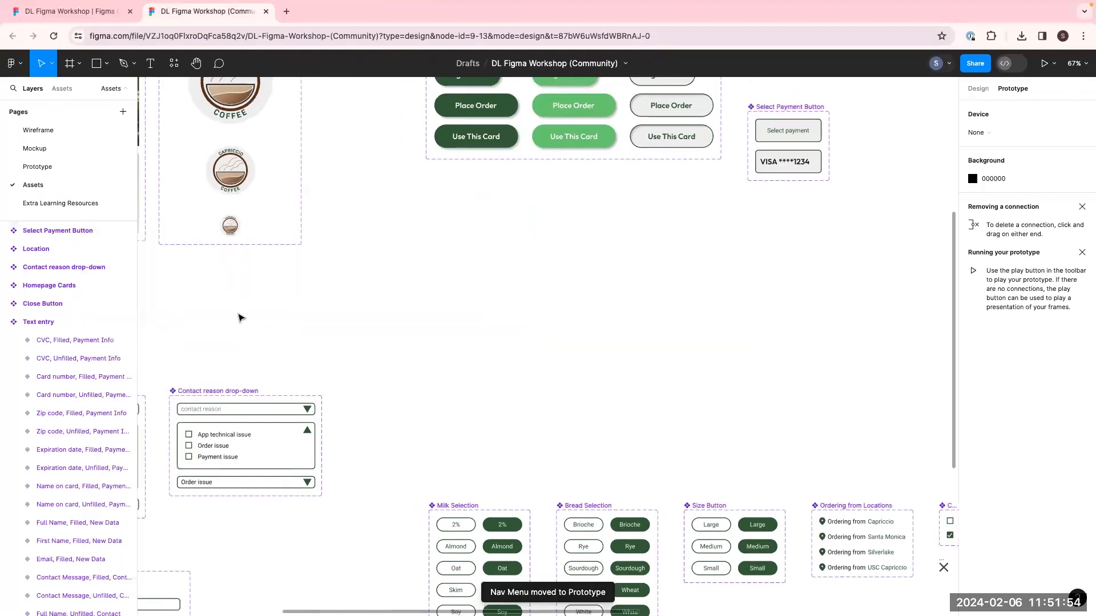
On the Prototype page, reposition the Nav Menu component set in the empty canvas area before the Loading frames
click(46, 169)
scroll(555, 375, down, 3)
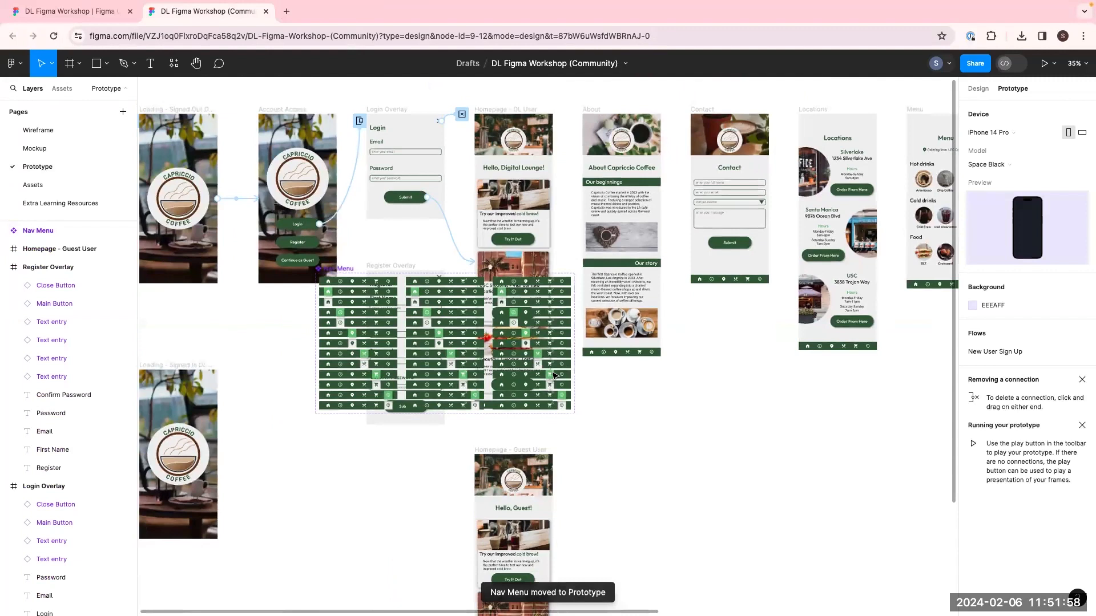
scroll(490, 349, left, 5)
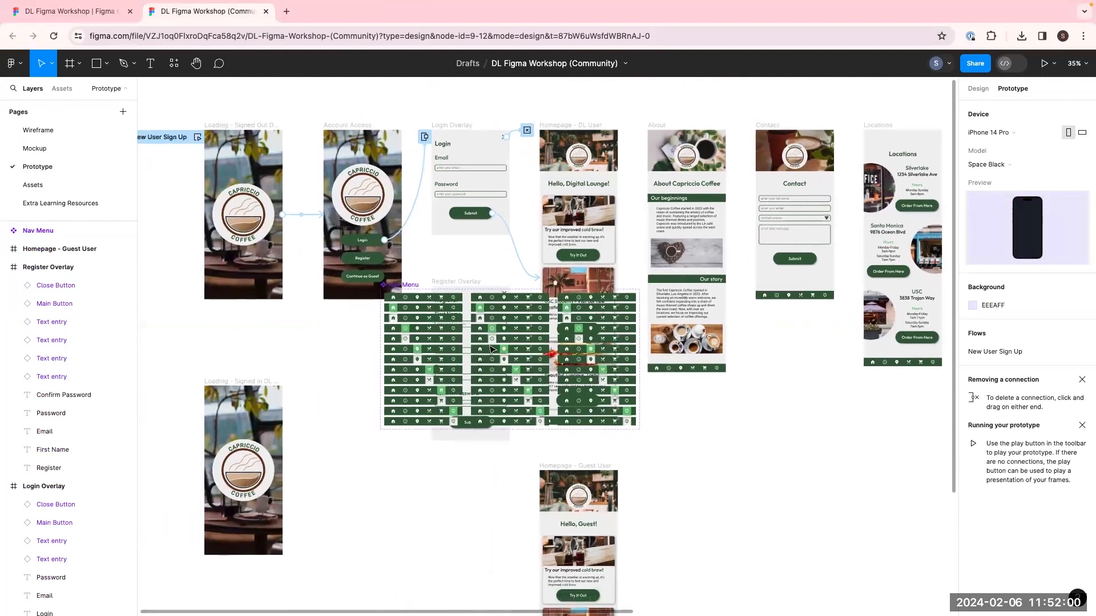
click(502, 312)
drag(502, 312, 188, 251)
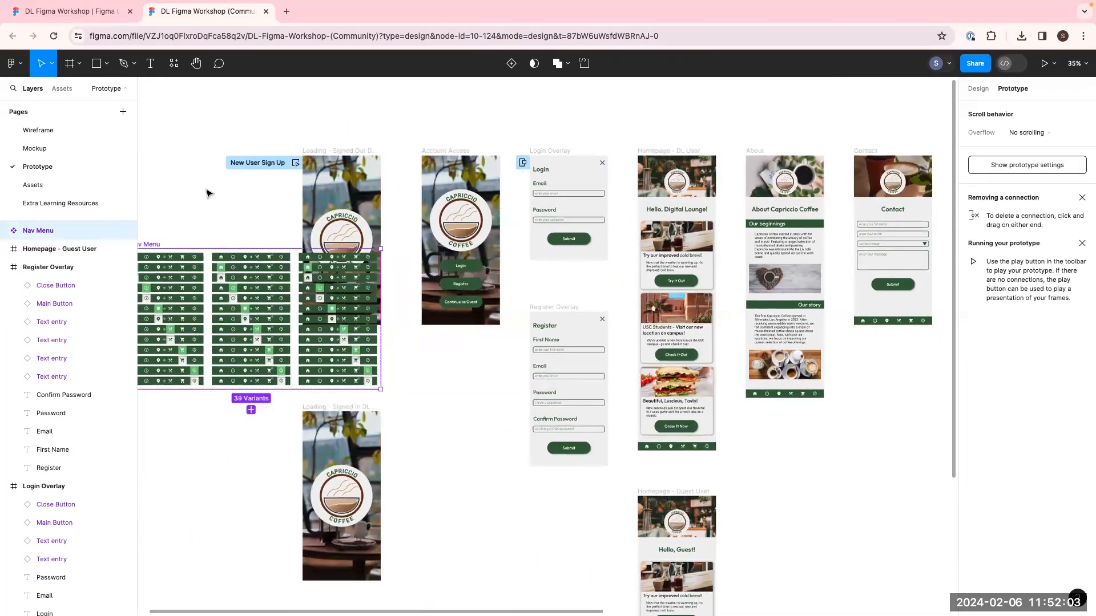
scroll(208, 190, left, 5)
scroll(208, 191, up, 1)
drag(348, 278, 189, 262)
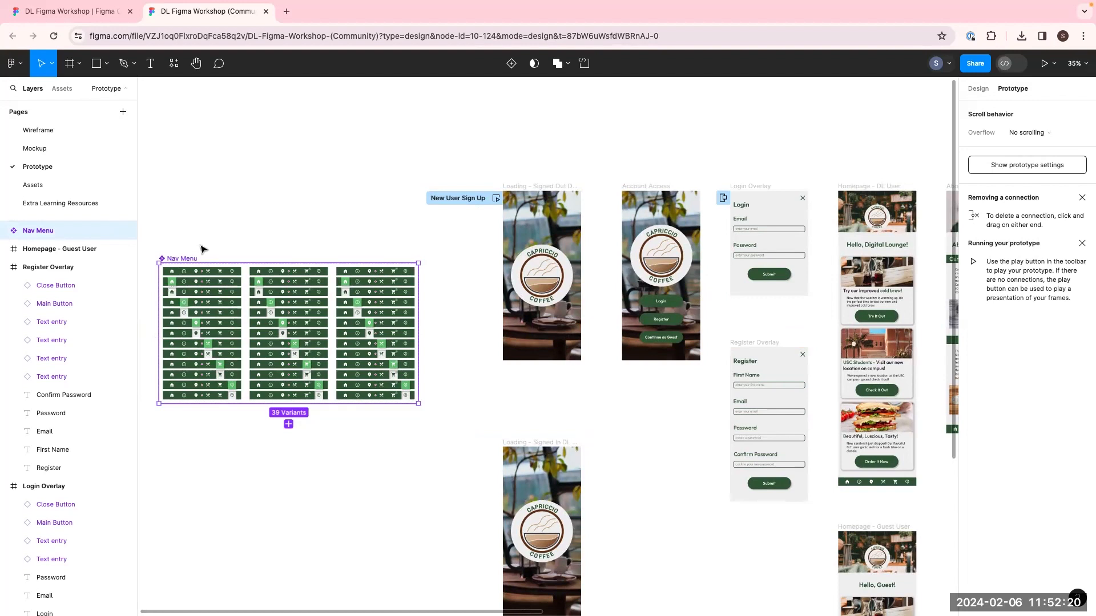
Inspect the design properties of the Idle, Default, 0 variant and of its parent Nav Menu component set
click(174, 275)
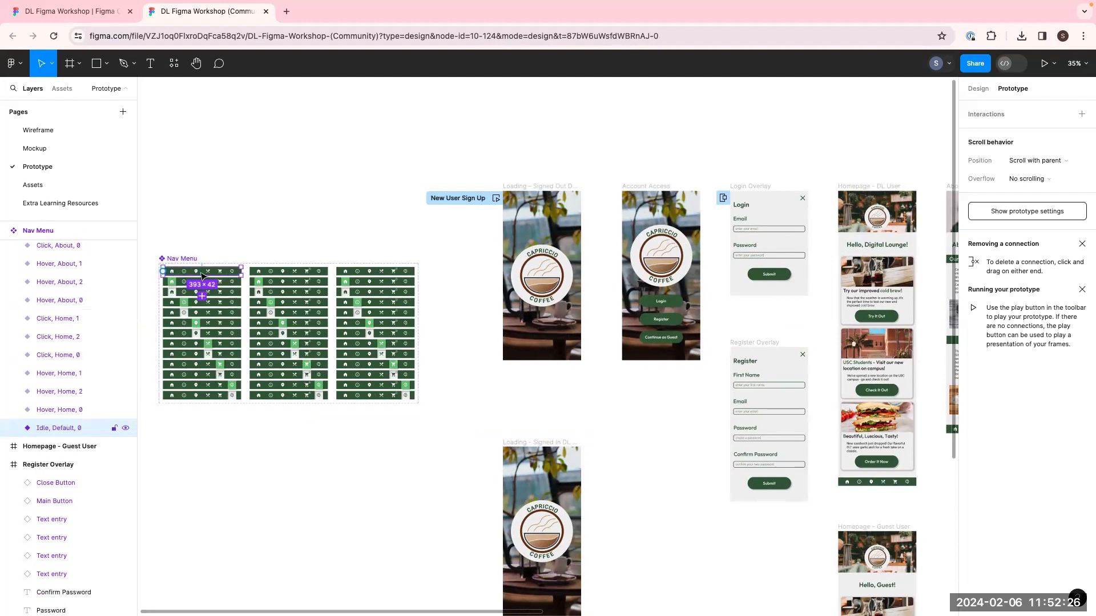
click(978, 88)
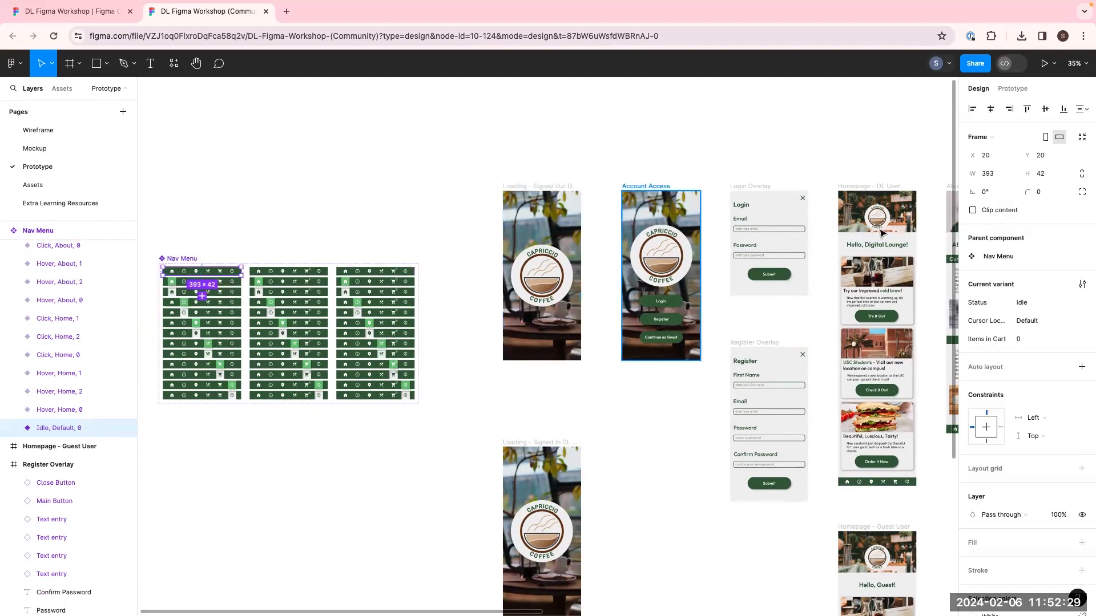
click(991, 257)
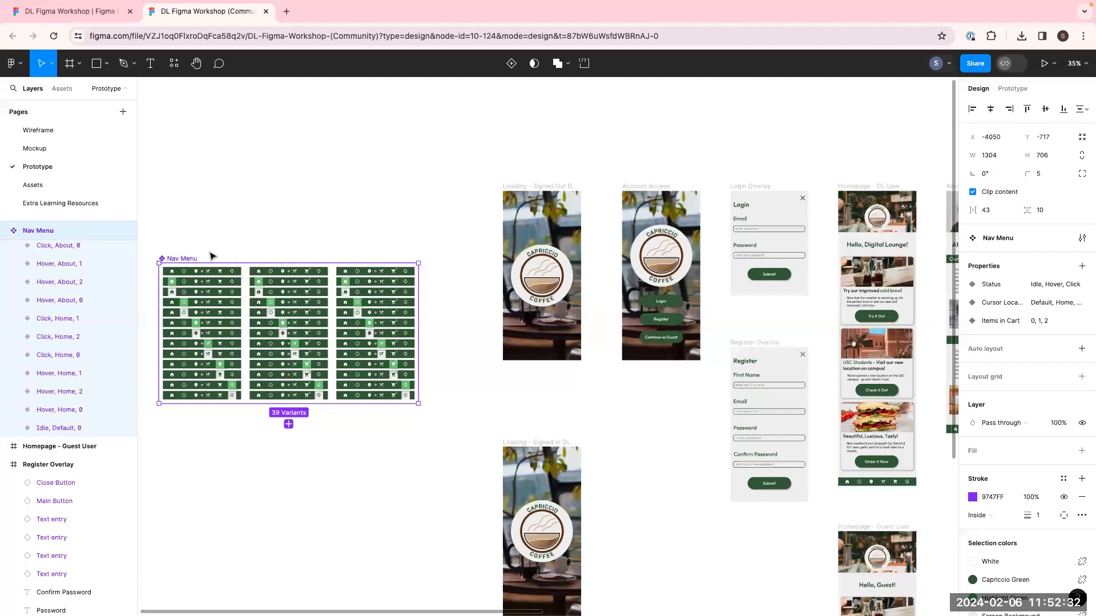
Add an on-tap Navigate to interaction targeting Homepage - DL User to the Home Nav icon in the Idle, Default, 0 variant
ctrl+scroll(204, 304, up, 10)
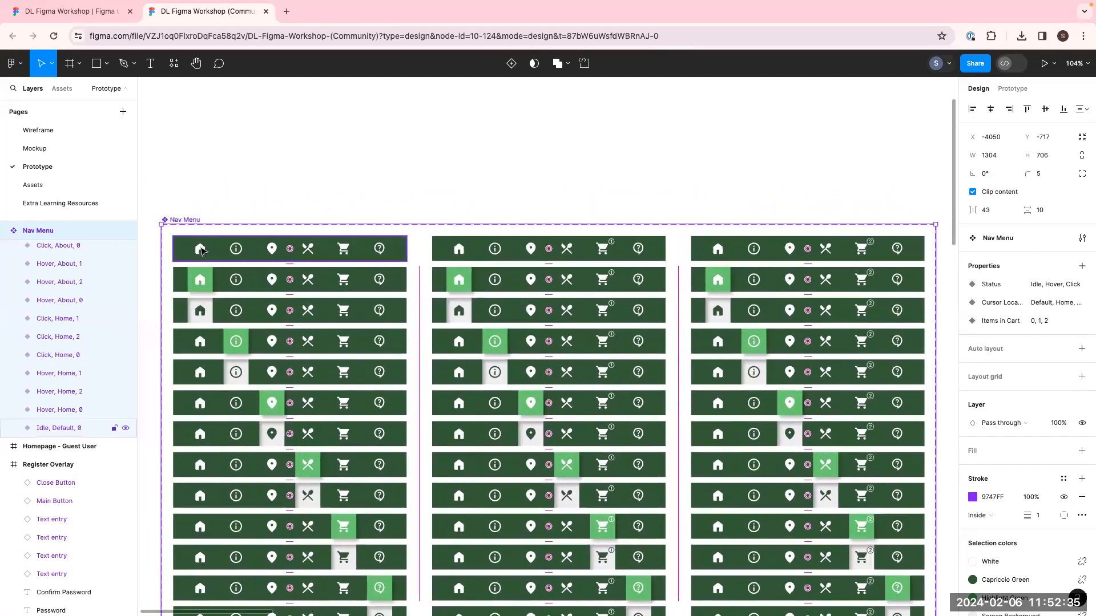
double_click(201, 250)
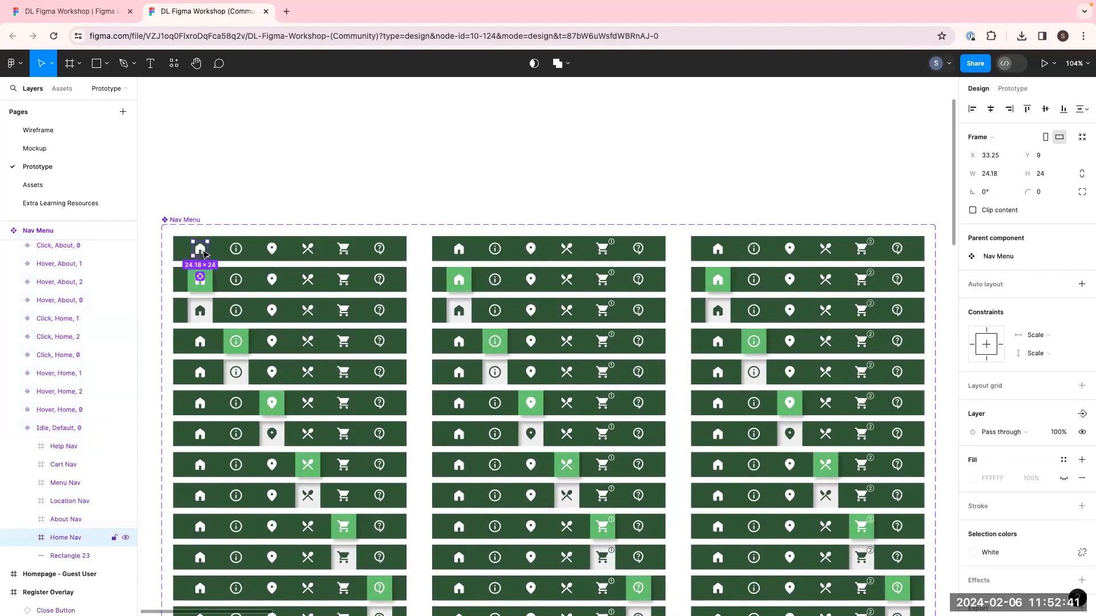
click(1012, 88)
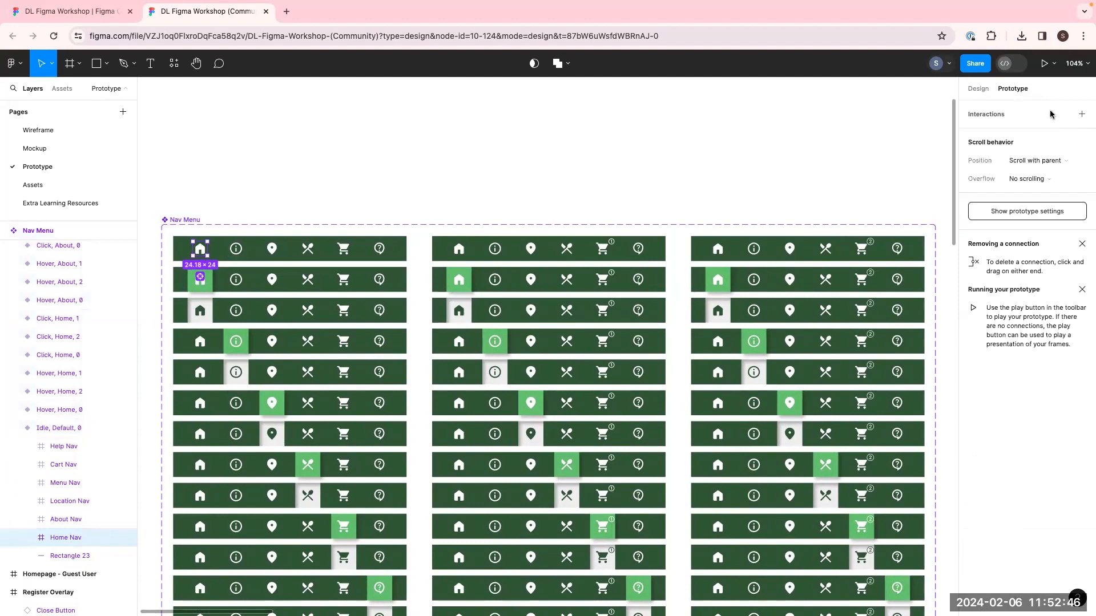
click(1082, 114)
click(873, 161)
click(869, 177)
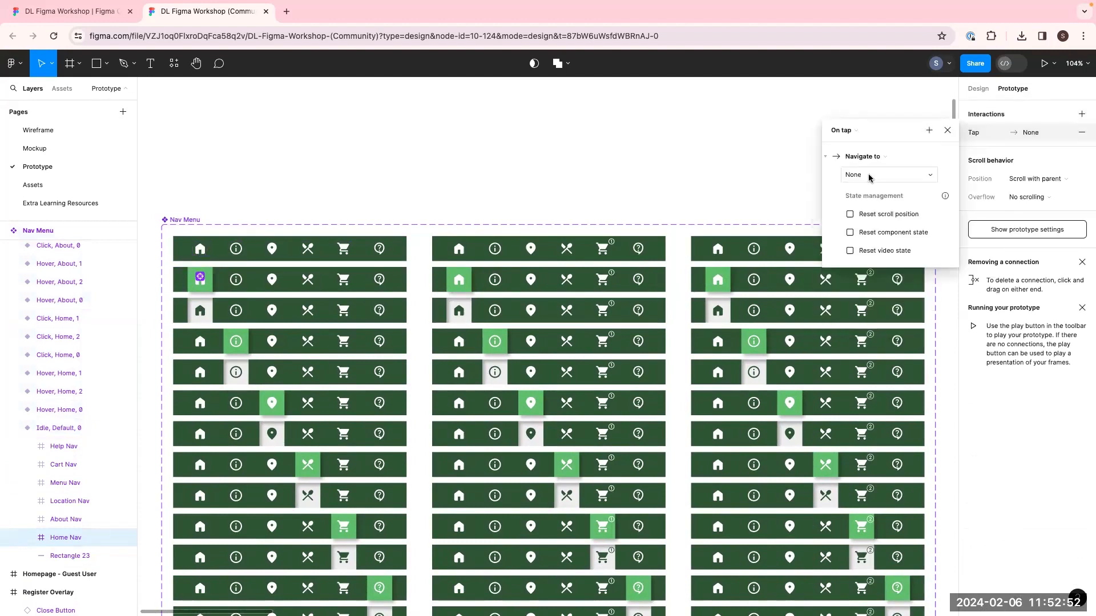
click(882, 177)
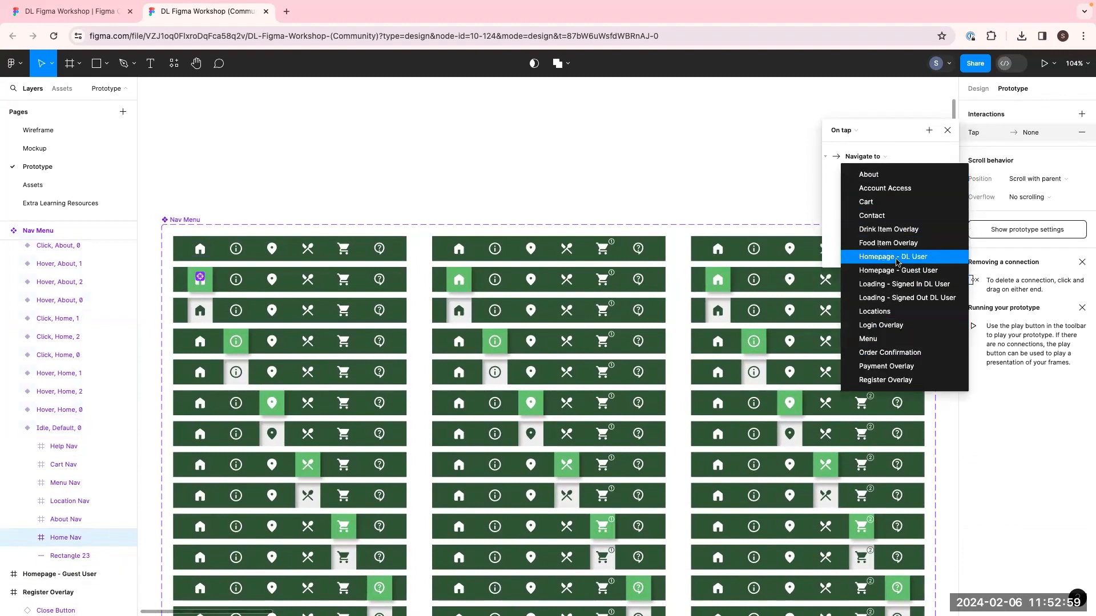
click(897, 264)
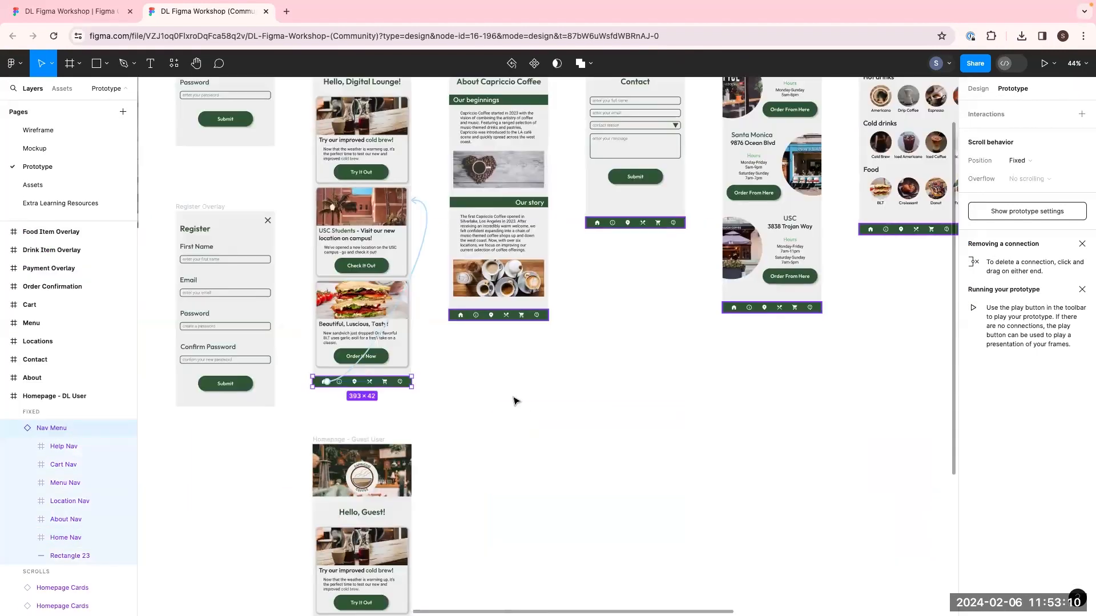
Check the homepage connection on the Nav Menu instances in the About and Contact frames
click(515, 401)
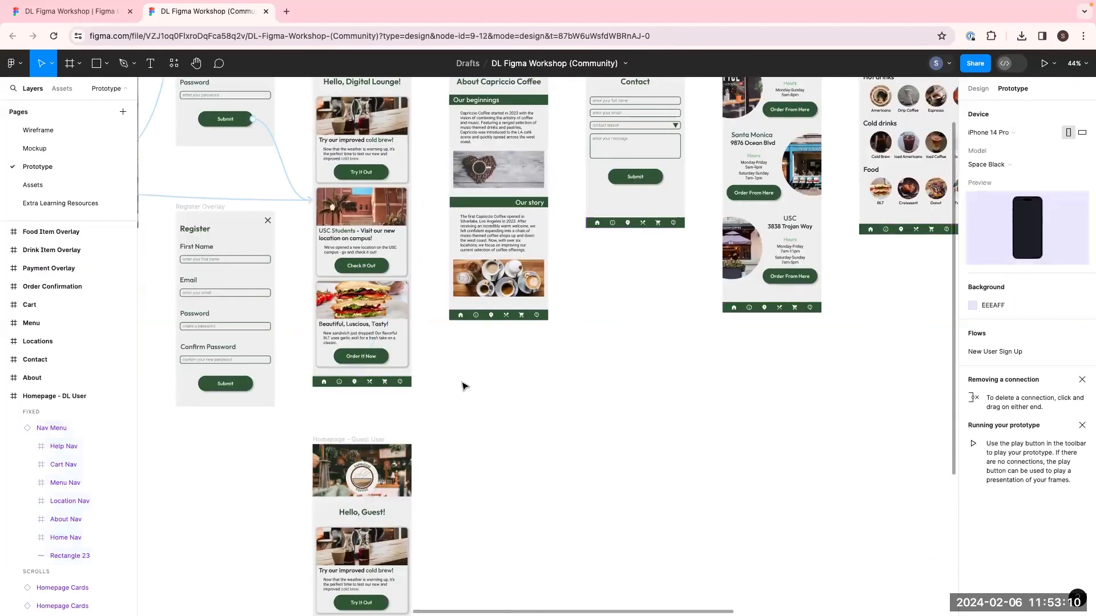
click(496, 322)
click(607, 363)
click(592, 224)
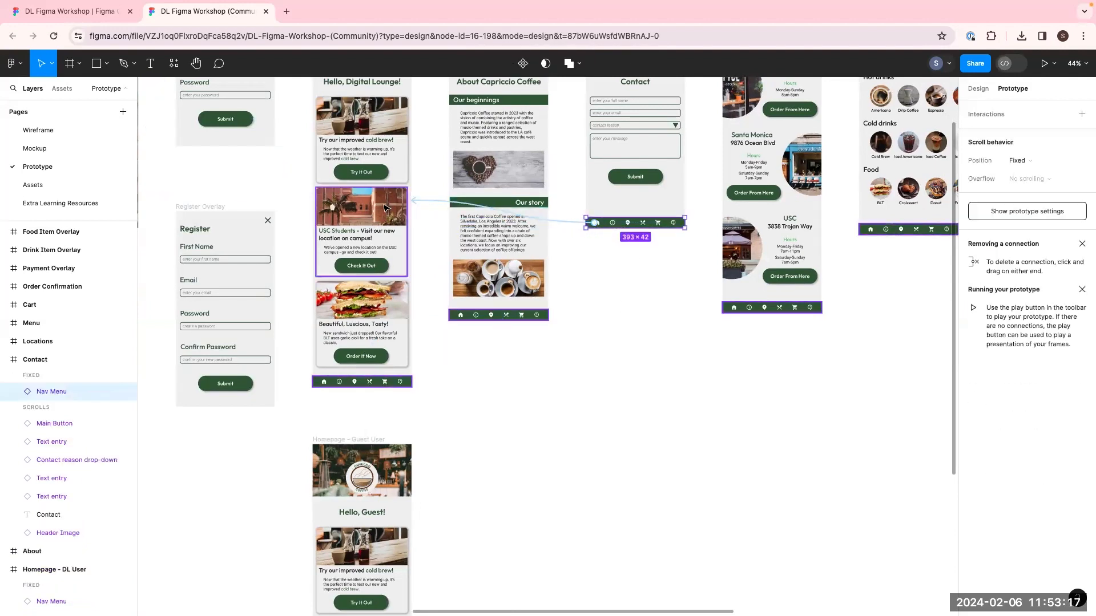
Compare the connections of the Idle, Default, 0 and Hover, About, 1 variants in the Nav Menu component set
scroll(251, 158, left, 10)
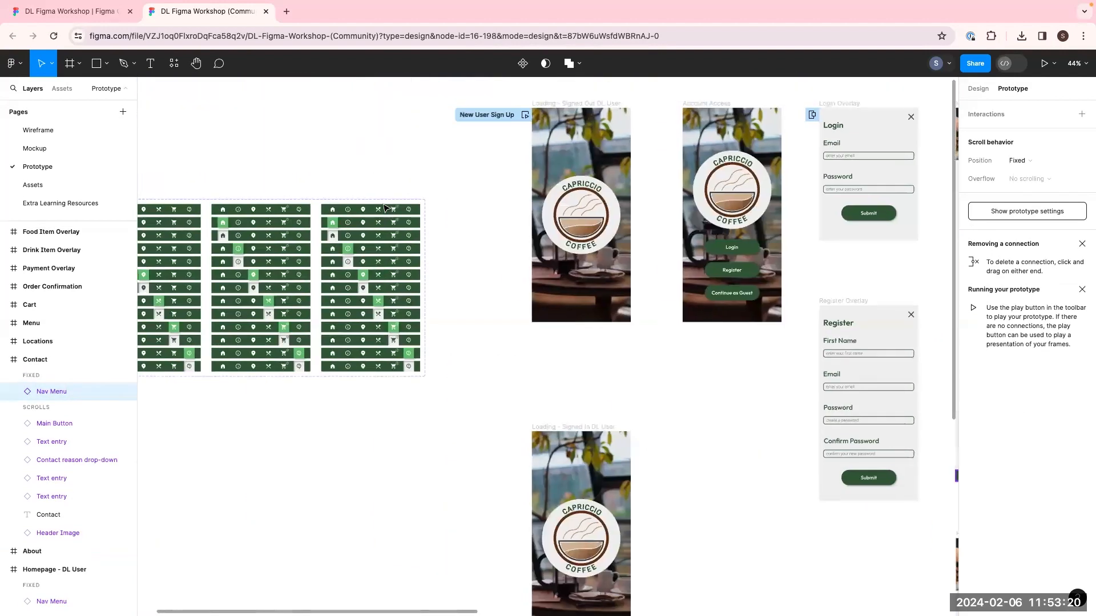
scroll(251, 158, left, 3)
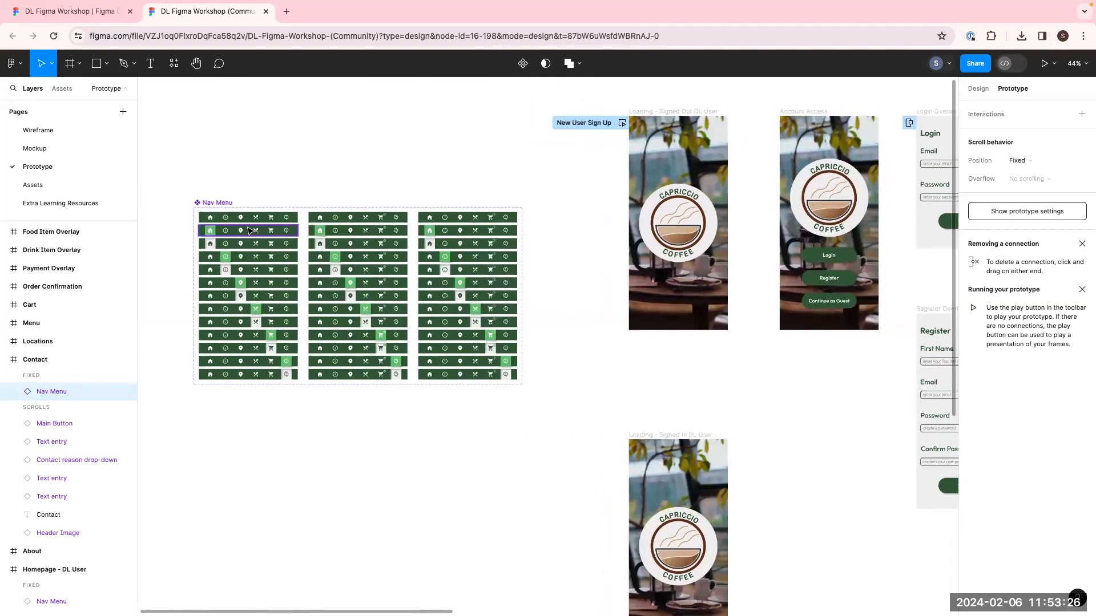
click(212, 222)
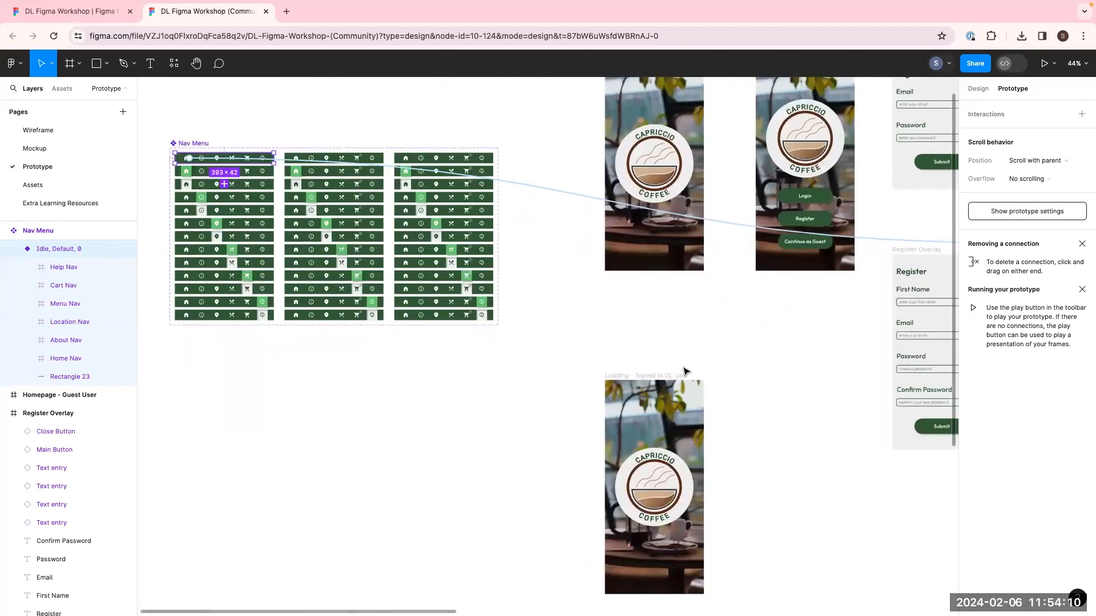
click(341, 198)
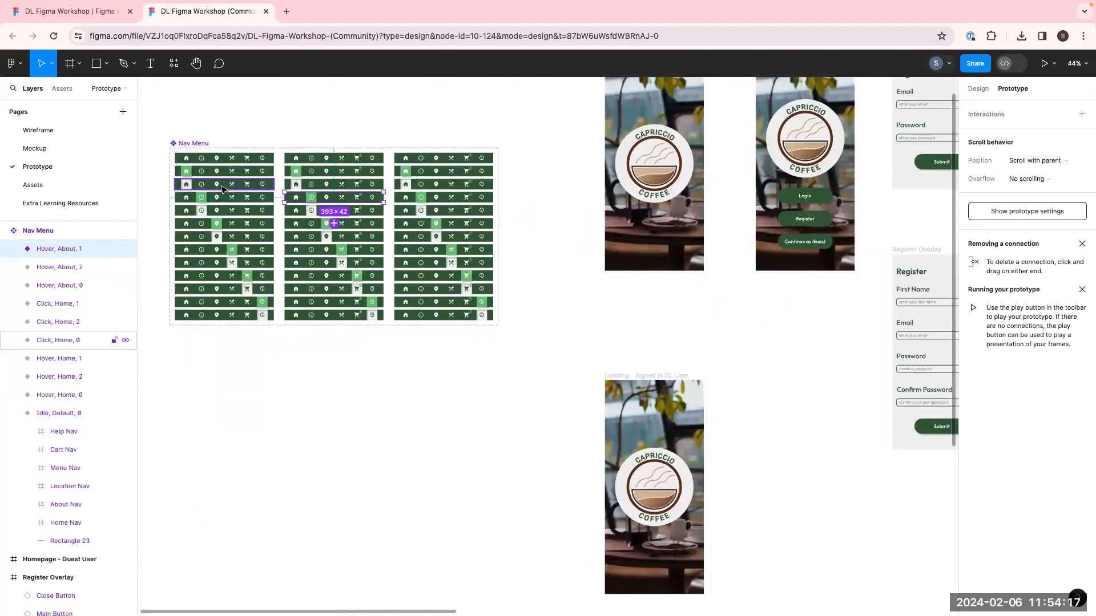
click(195, 161)
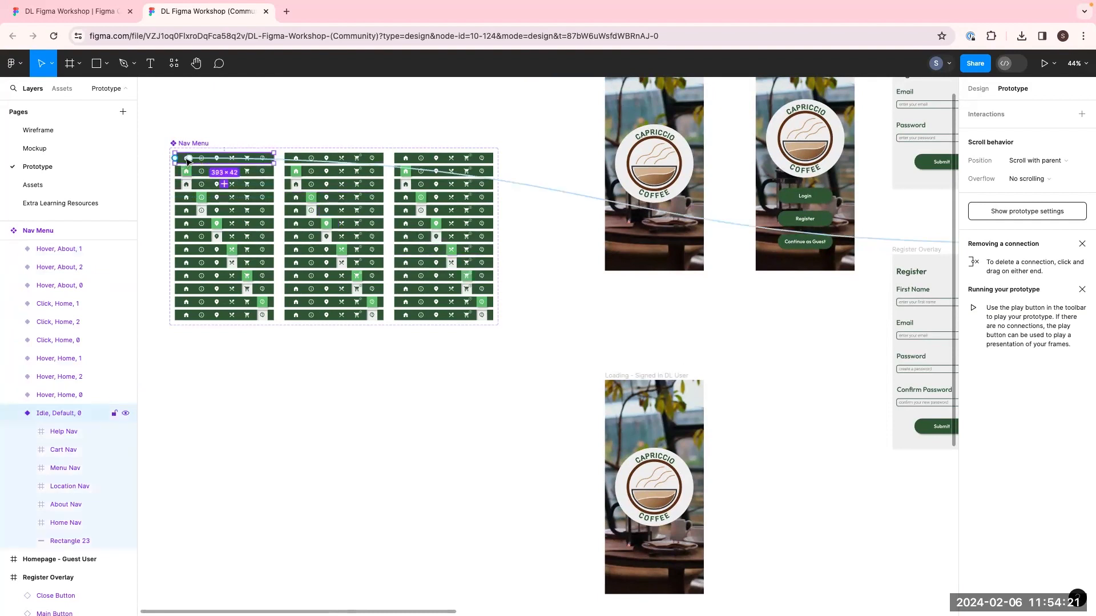
Recheck the homepage link on the Contact frame's navigation bar, followed by the About frame's
scroll(519, 234, right, 15)
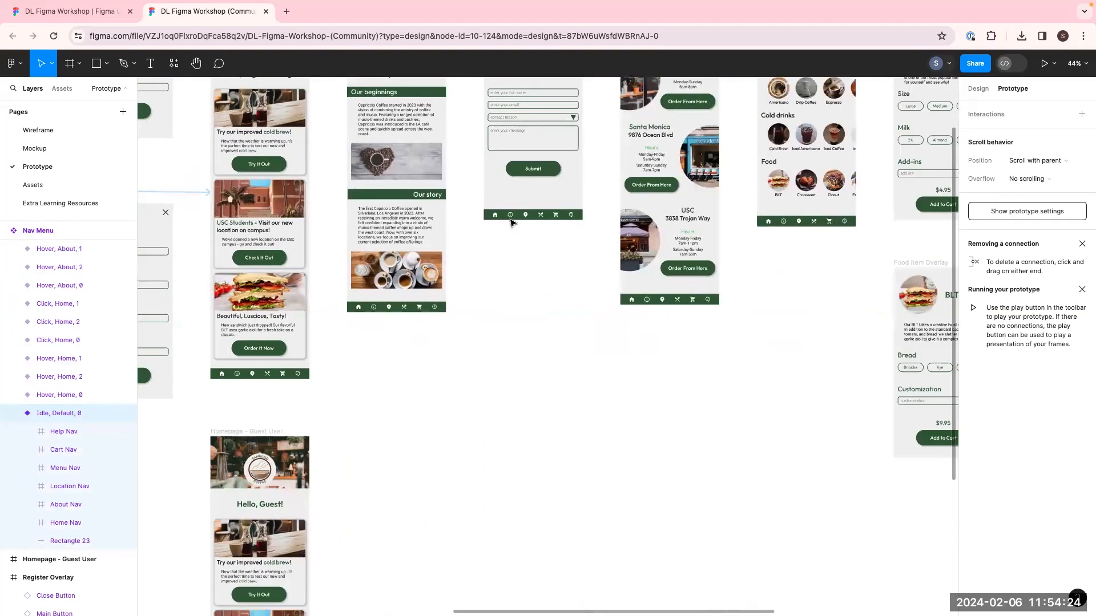
click(509, 219)
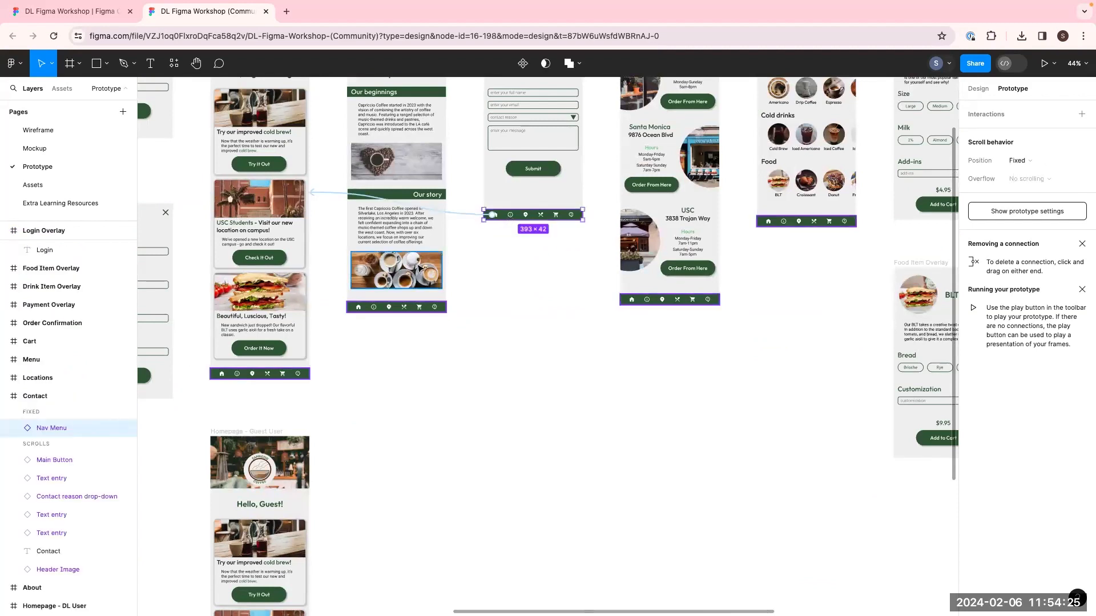
click(402, 309)
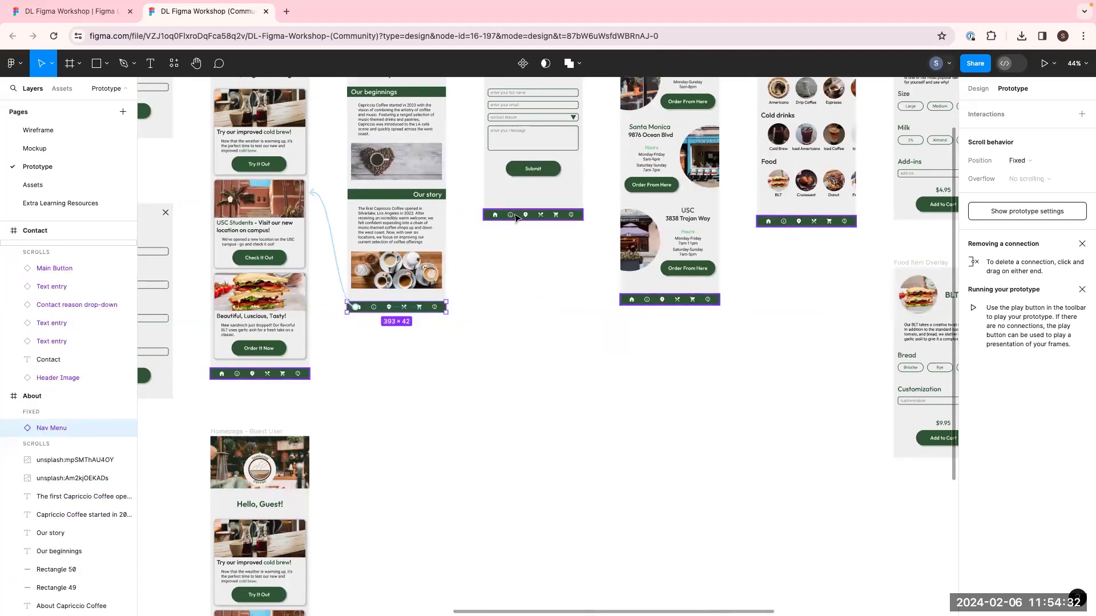
Check the homepage connection on the Contact frame's Nav Menu and look over the remaining app frames from Locations to Cart
click(521, 218)
scroll(628, 217, right, 6)
scroll(628, 216, up, 2)
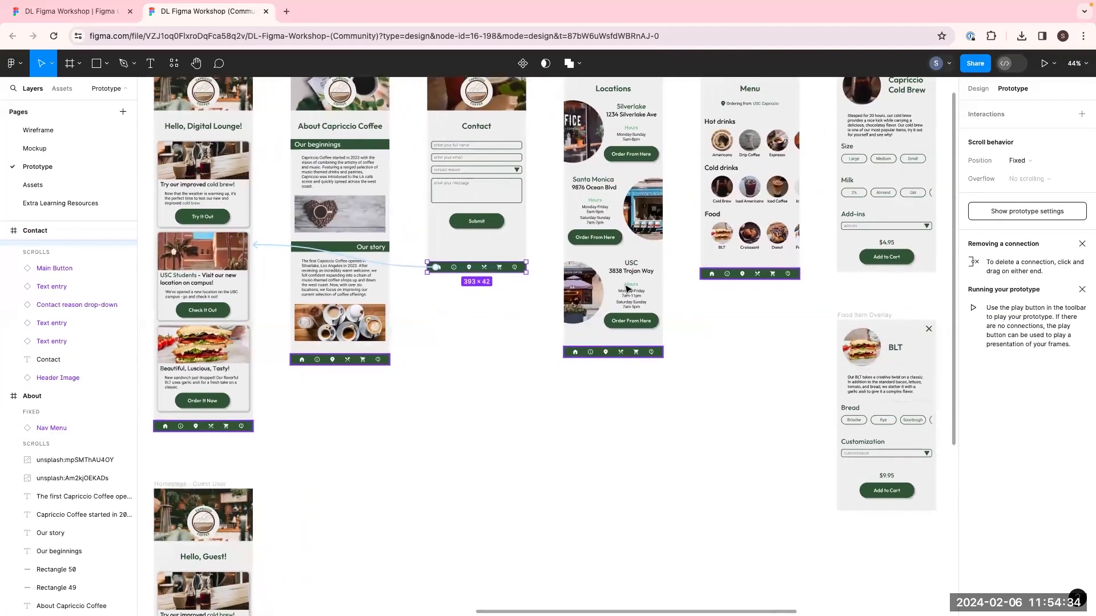
scroll(781, 200, right, 4)
scroll(782, 199, up, 2)
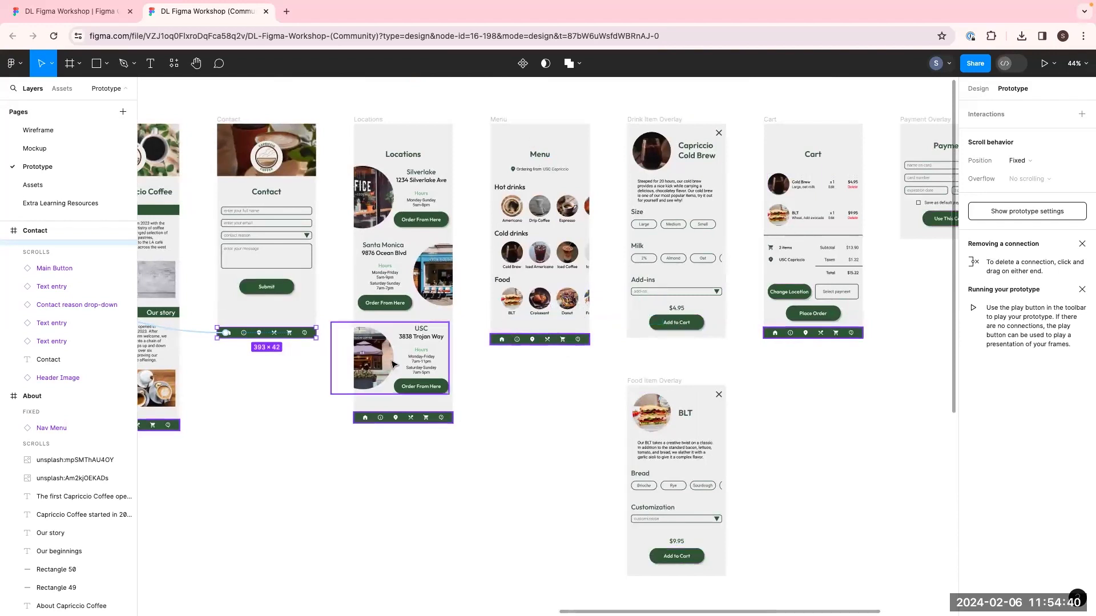
scroll(394, 354, left, 10)
scroll(394, 354, down, 5)
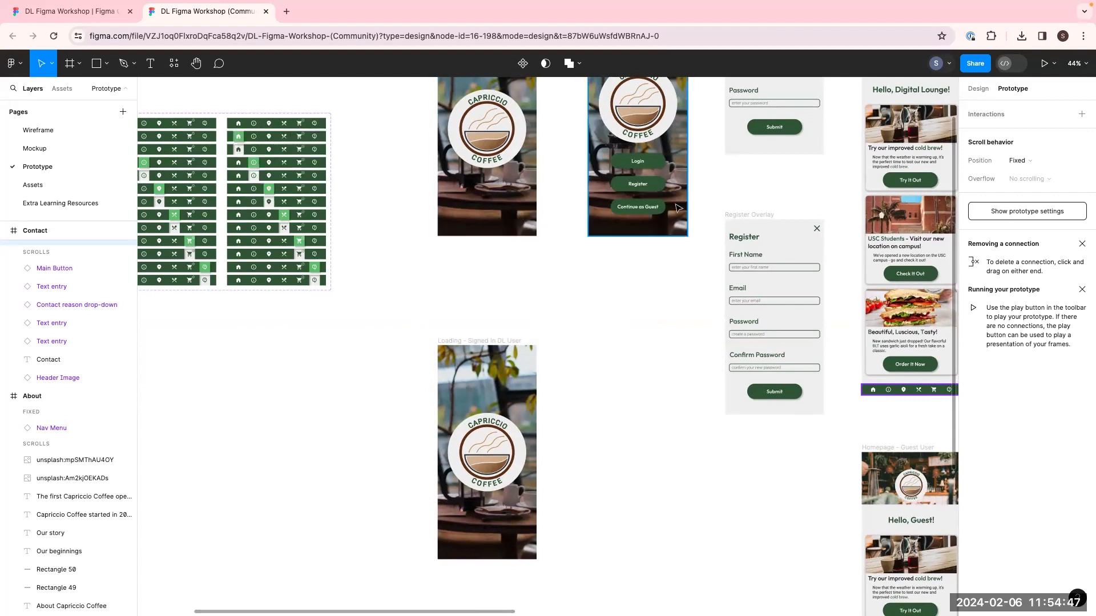
scroll(678, 209, right, 10)
scroll(678, 209, right, 3)
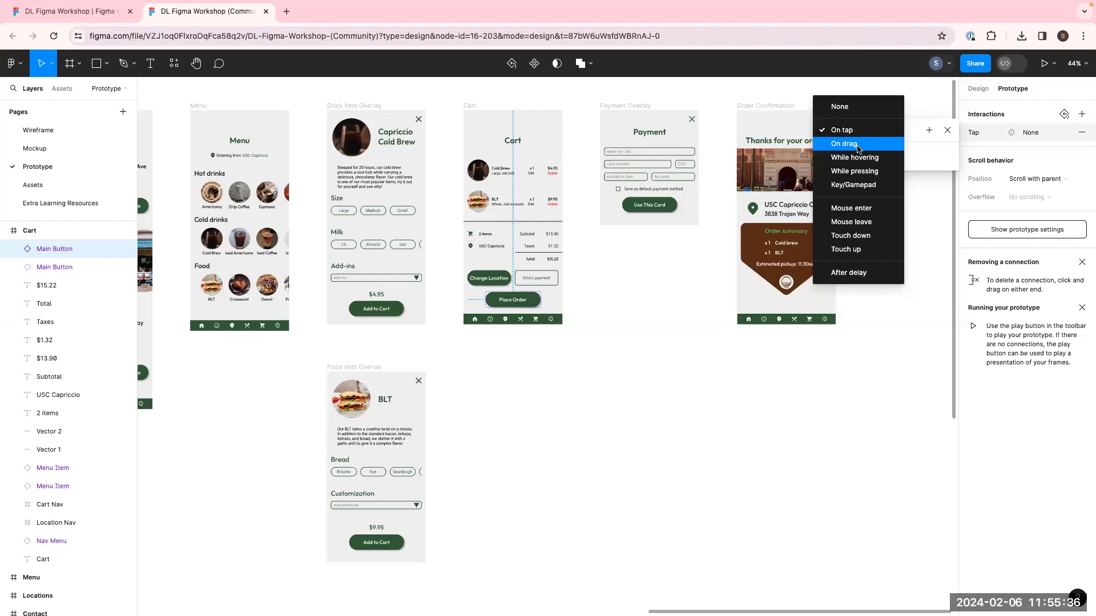
Try the Key/Gamepad trigger on the Cart frame's Place Order button, switch it to While hovering, and review the available actions
click(871, 186)
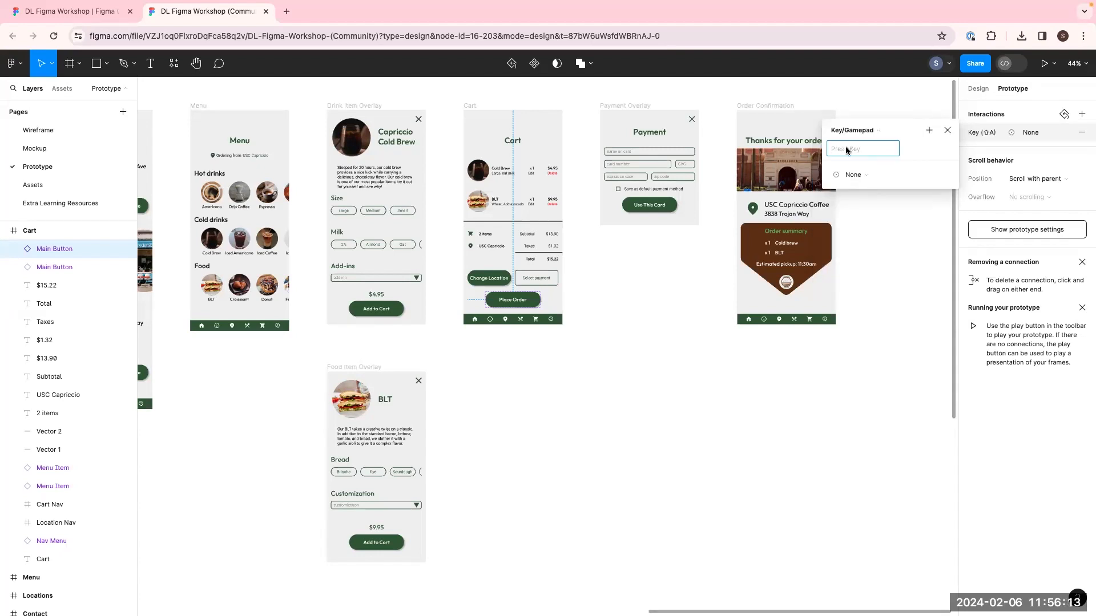
click(851, 130)
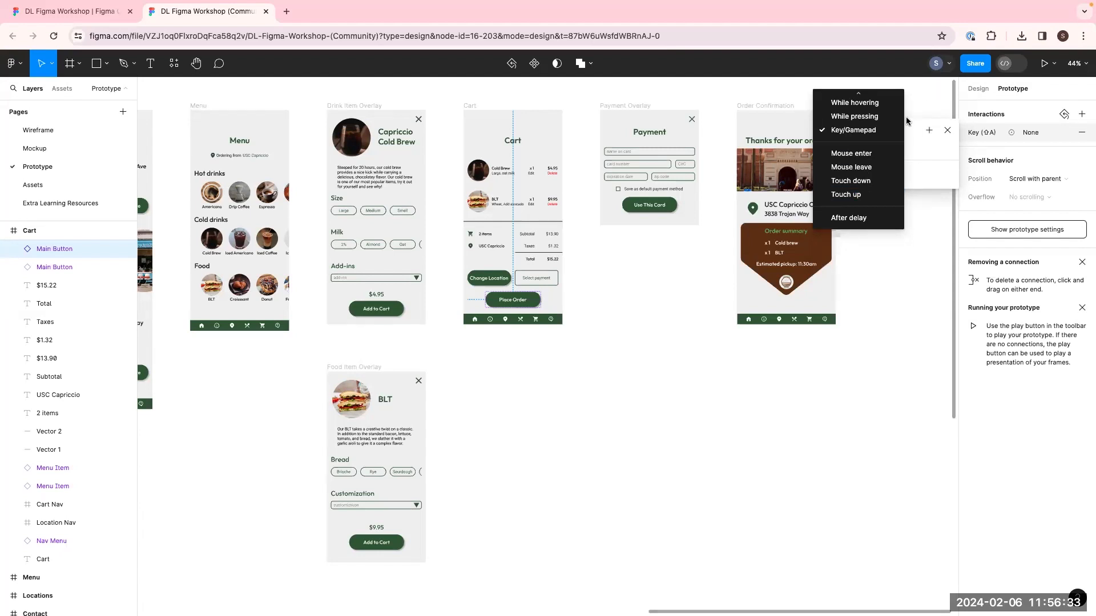
click(854, 102)
click(867, 155)
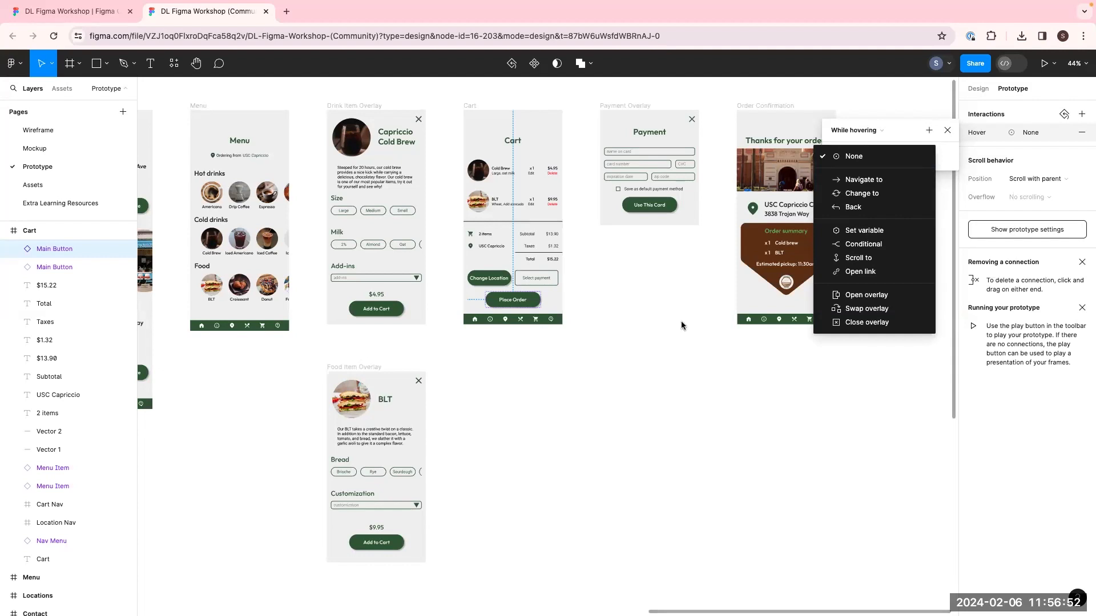
scroll(681, 326, left, 15)
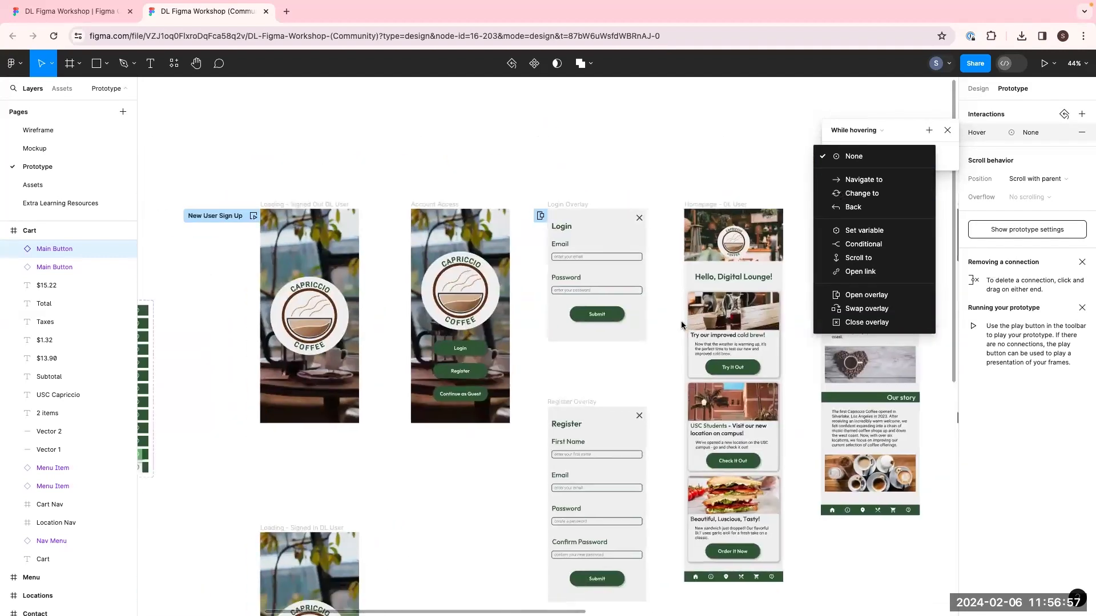
click(471, 348)
click(459, 442)
Add a second interaction with the While pressing trigger to the Register button in the Account Access frame
scroll(459, 442, up, 3)
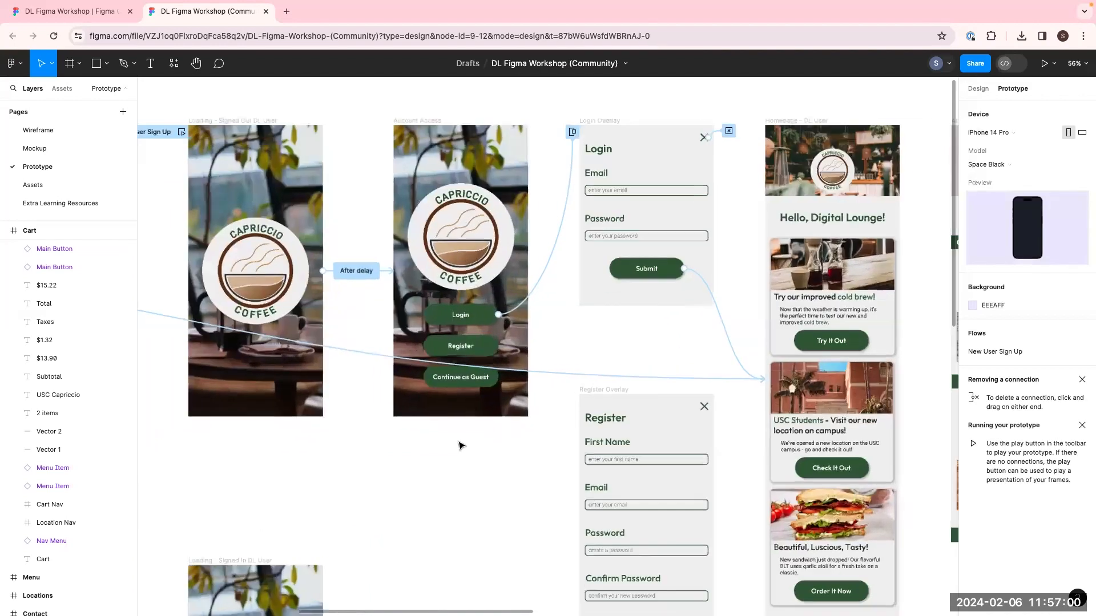
scroll(460, 444, up, 5)
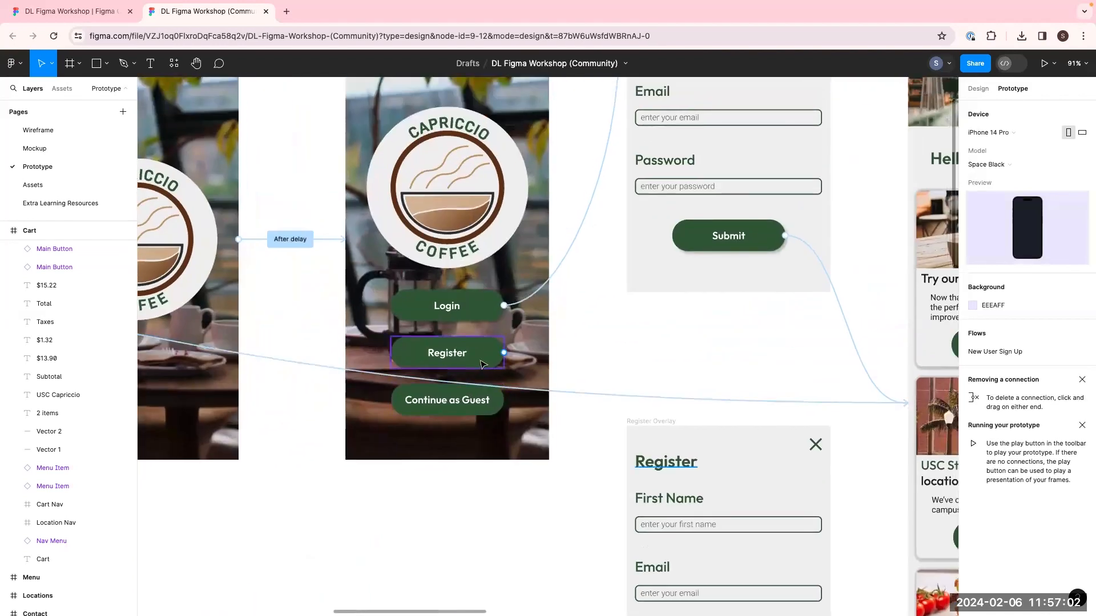
click(488, 353)
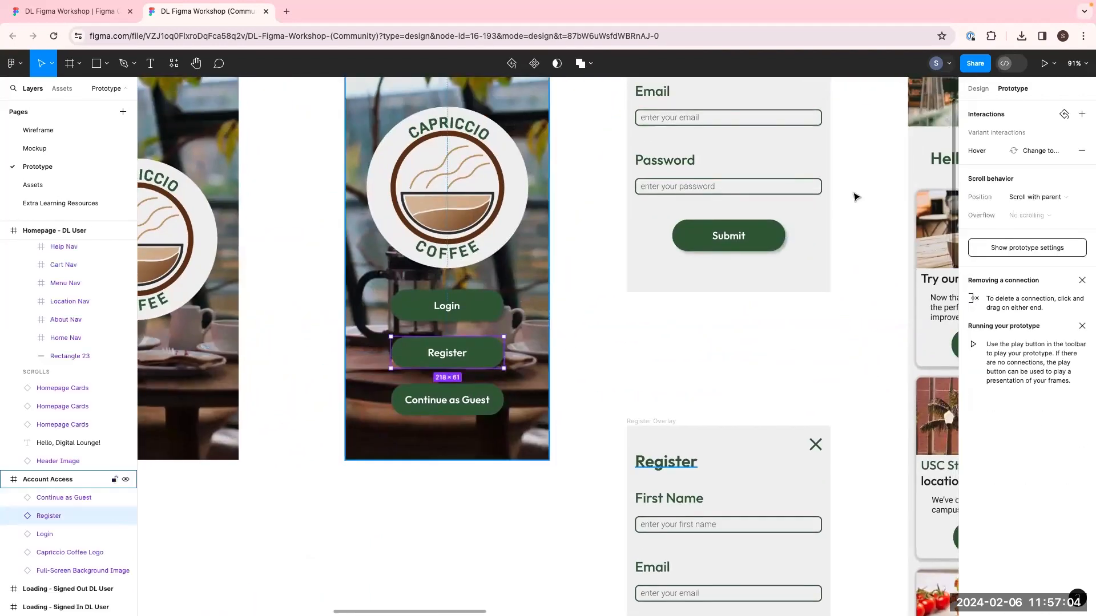
click(1082, 114)
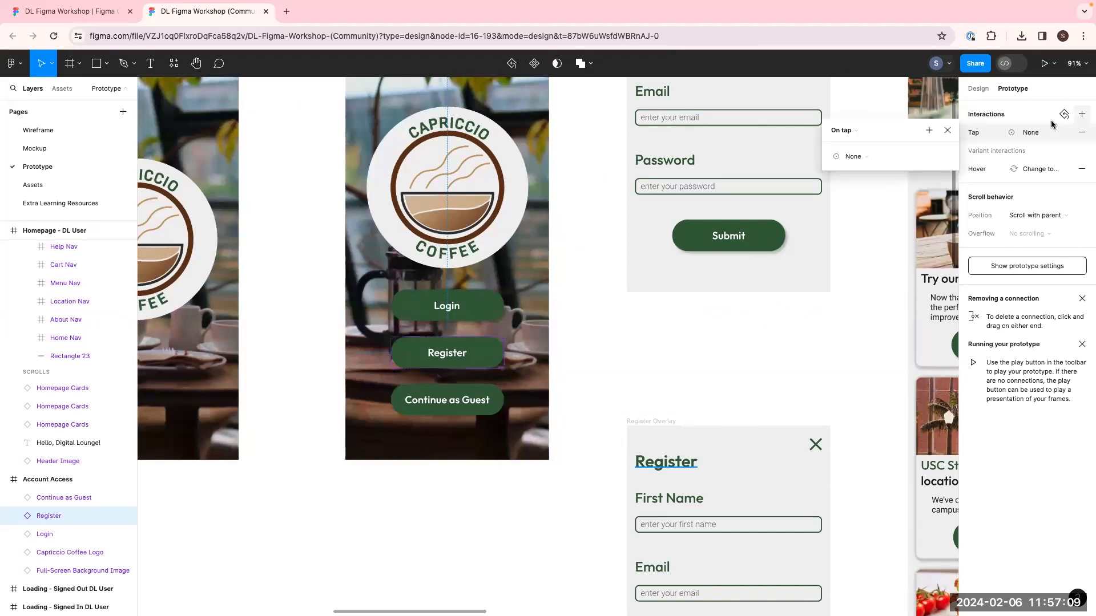
click(844, 131)
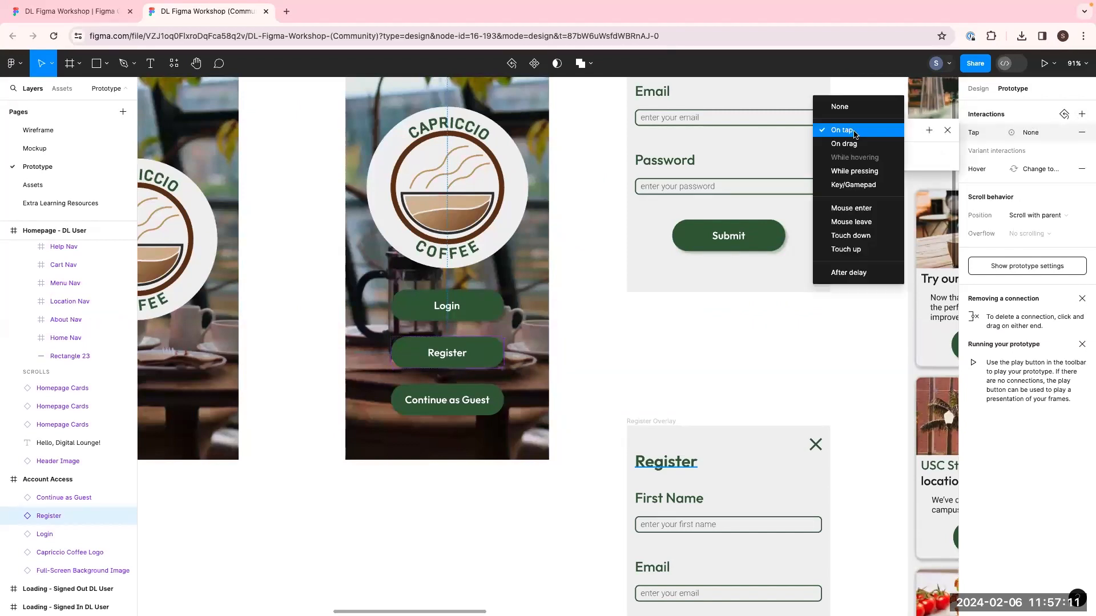
click(854, 171)
click(856, 155)
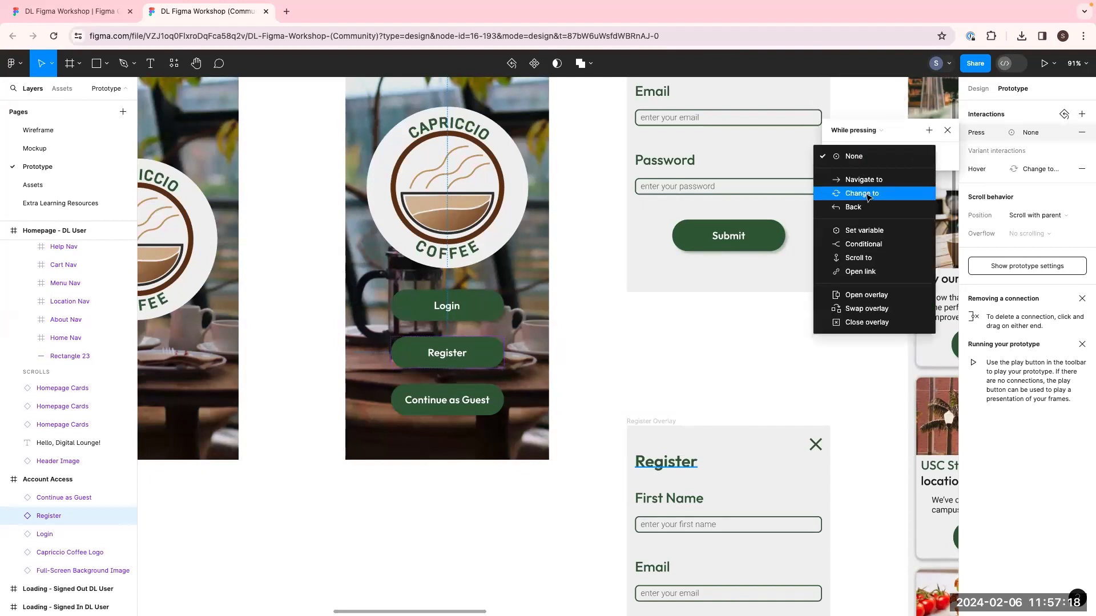
Make the Register button's While pressing interaction change to the Clicked state
click(861, 193)
click(912, 193)
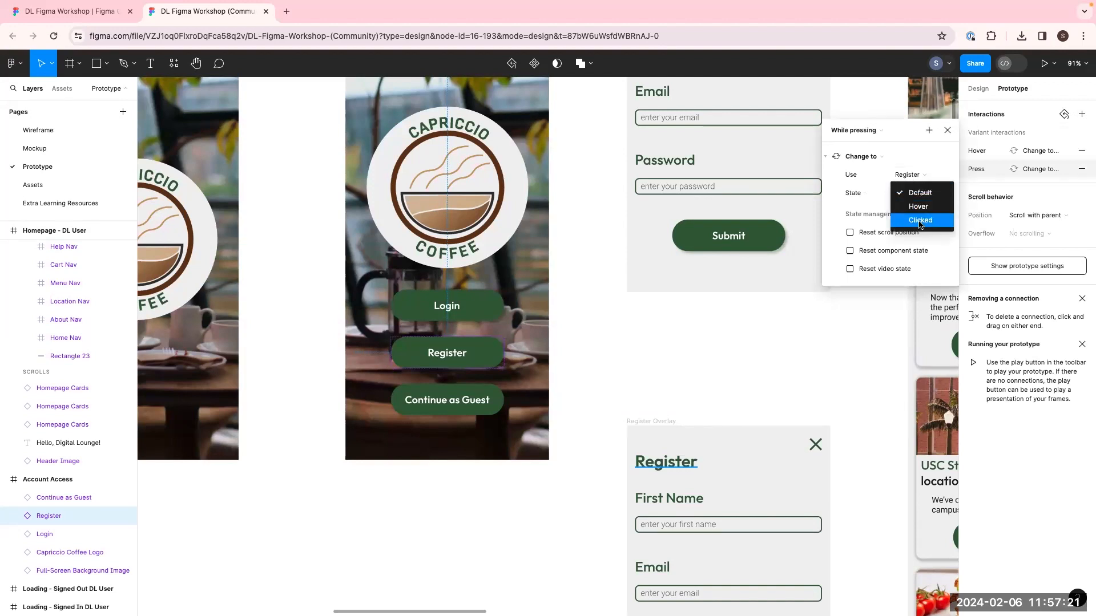
click(919, 221)
click(947, 130)
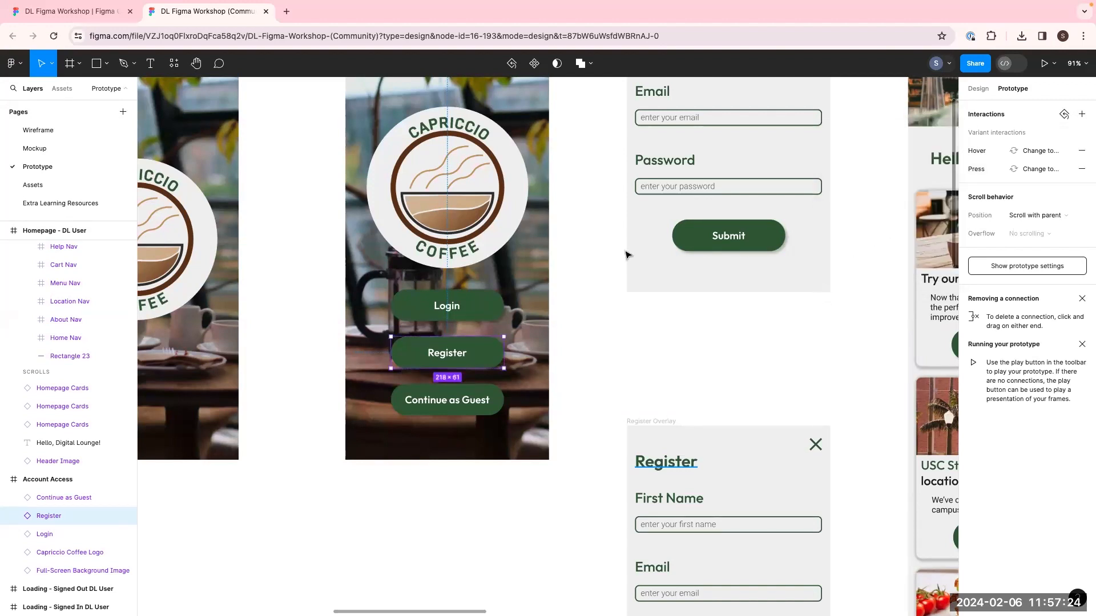
Run the prototype, test pressing the Register button on the account access screen, and close the preview
scroll(511, 274, up, 2)
click(378, 124)
click(1044, 64)
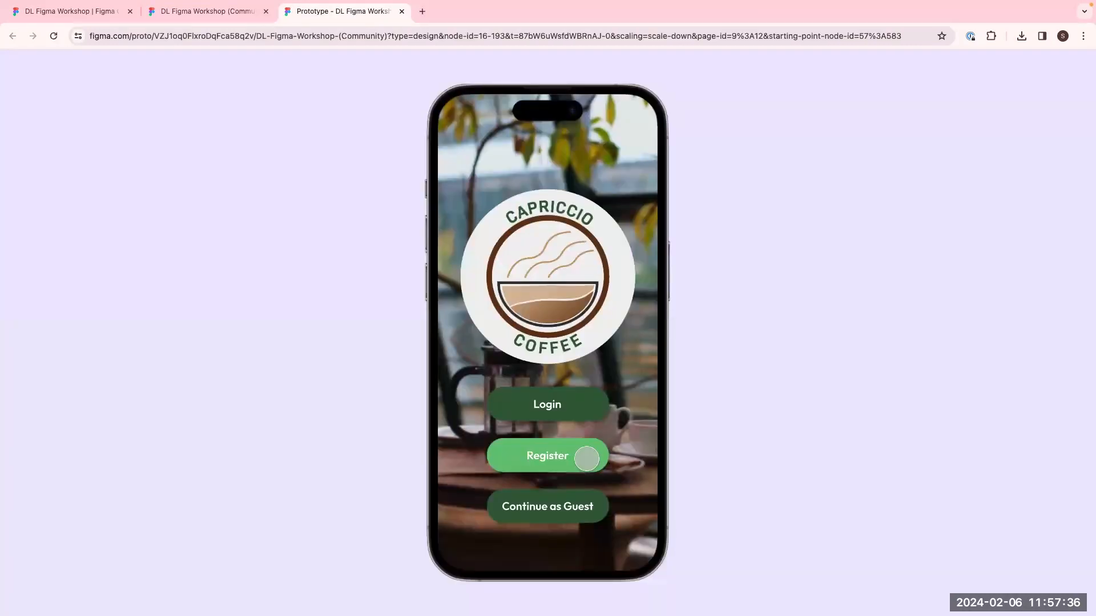
click(586, 458)
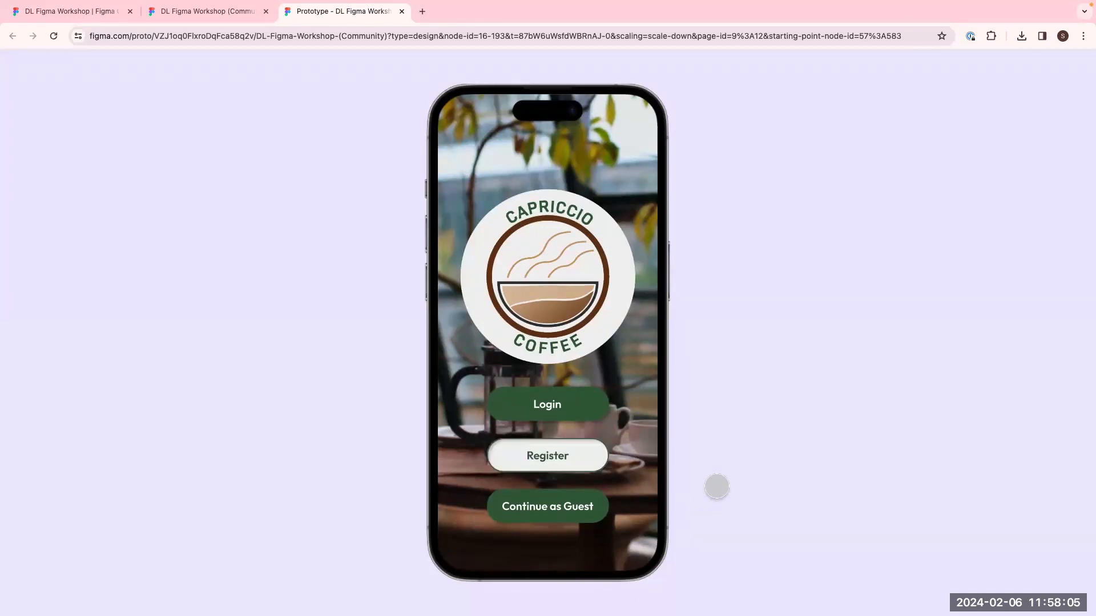
click(765, 448)
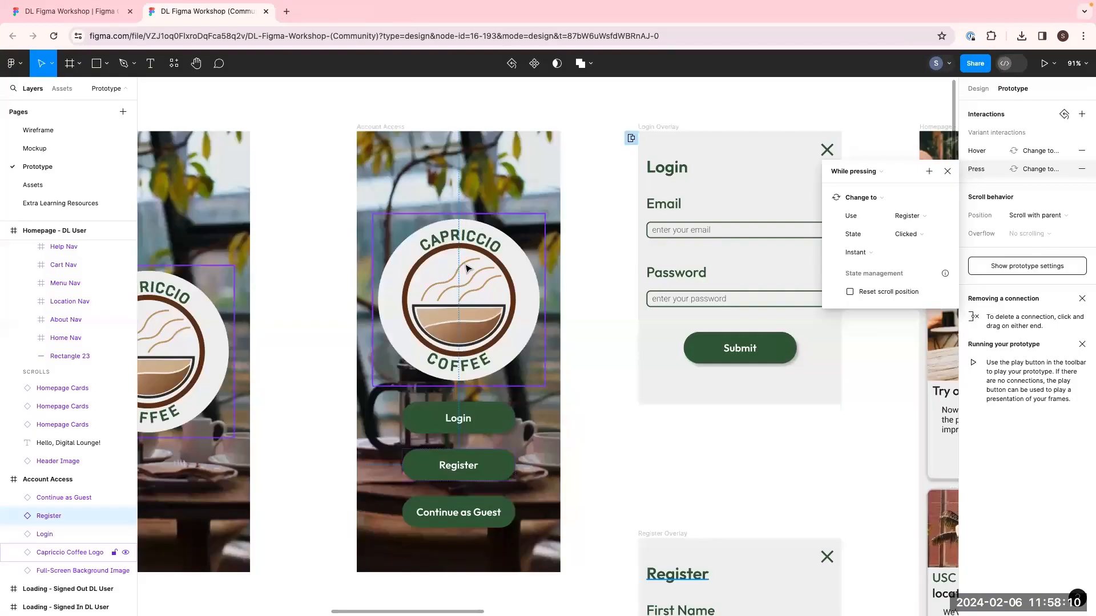
click(402, 11)
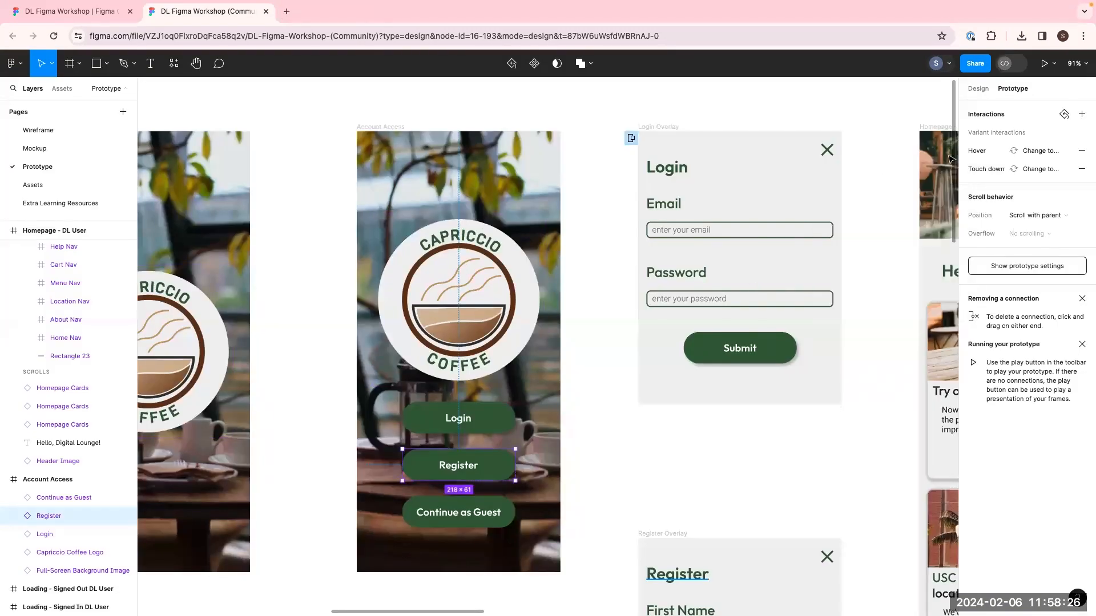
Rerun the prototype to test the Register button's Touch down interaction and return to the design file
click(1044, 63)
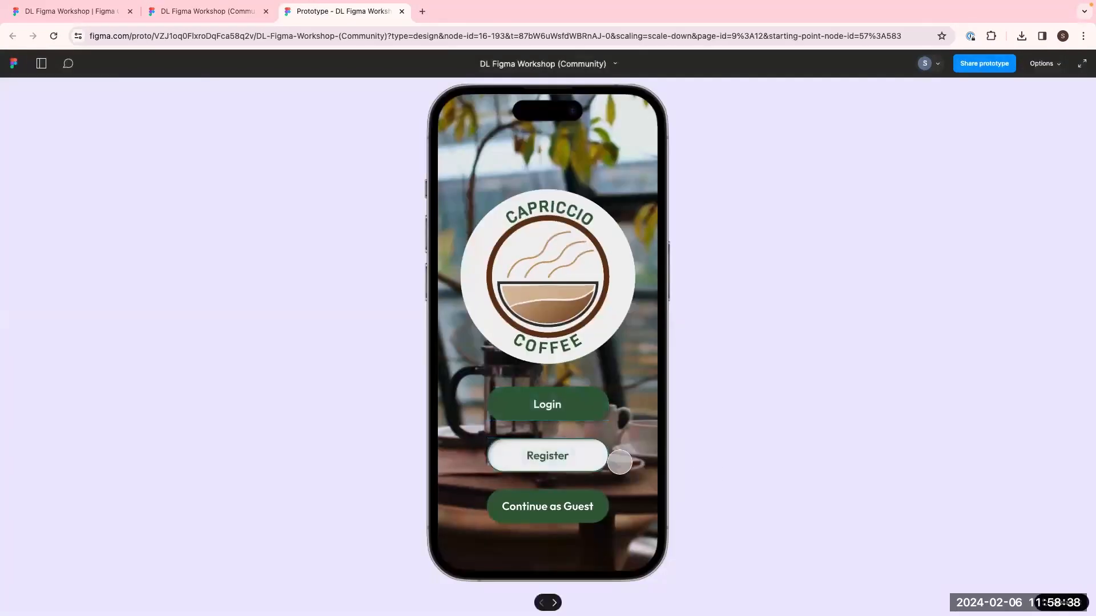
click(590, 460)
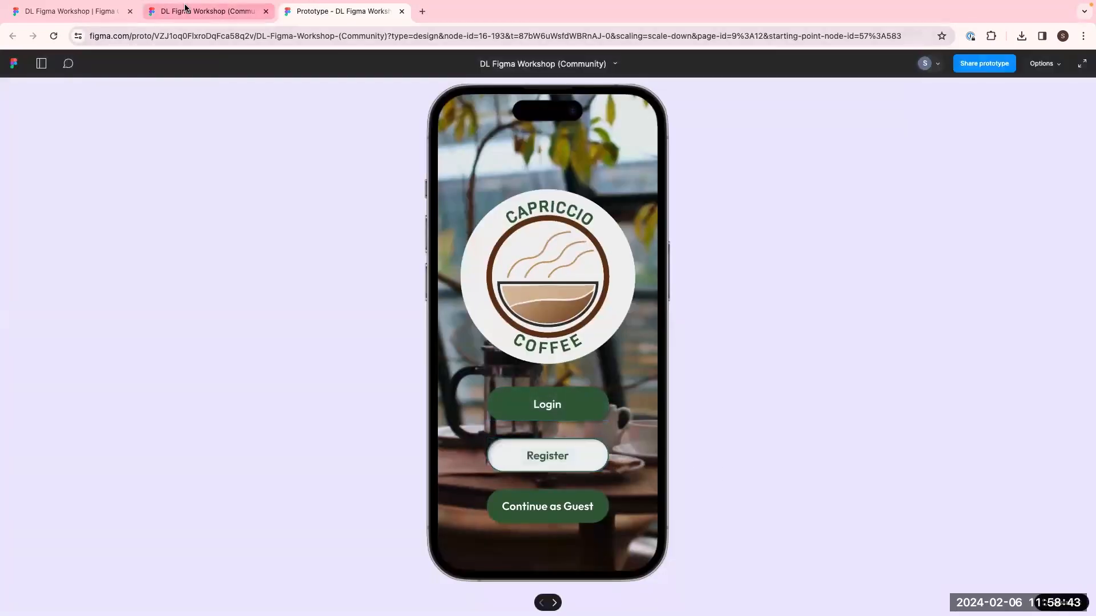
click(185, 10)
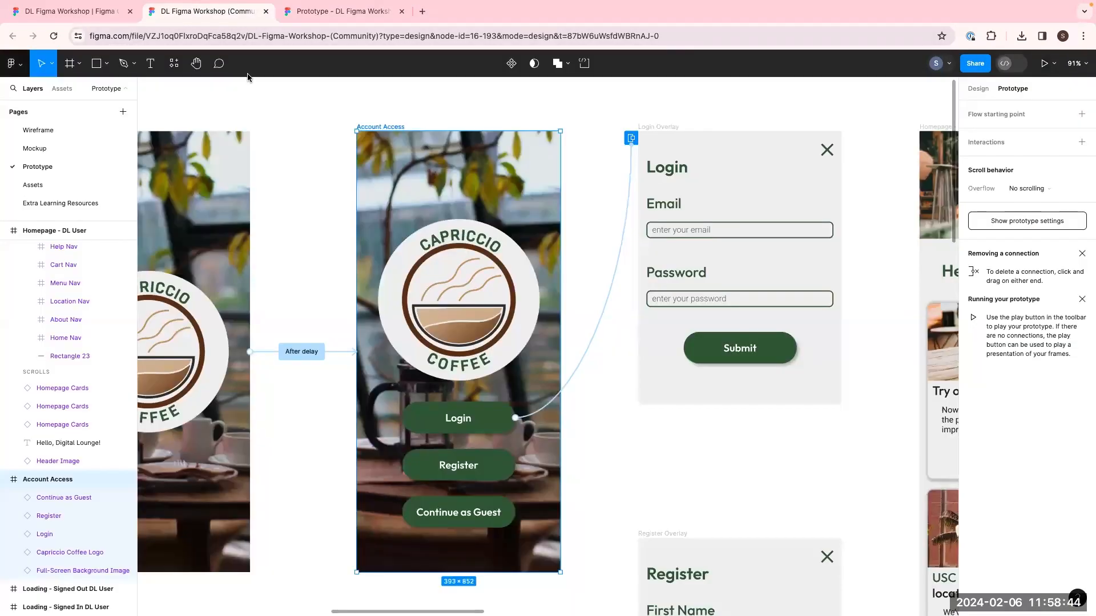
Close the prototype preview and move the Register button's Press interaction above its Hover interaction
click(108, 515)
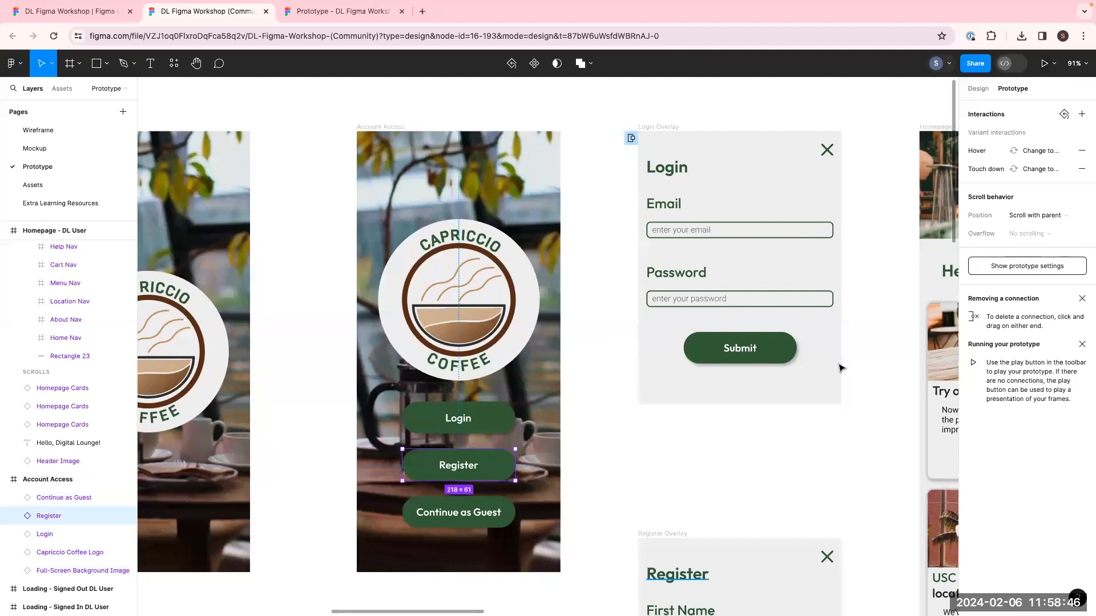
click(399, 11)
click(402, 11)
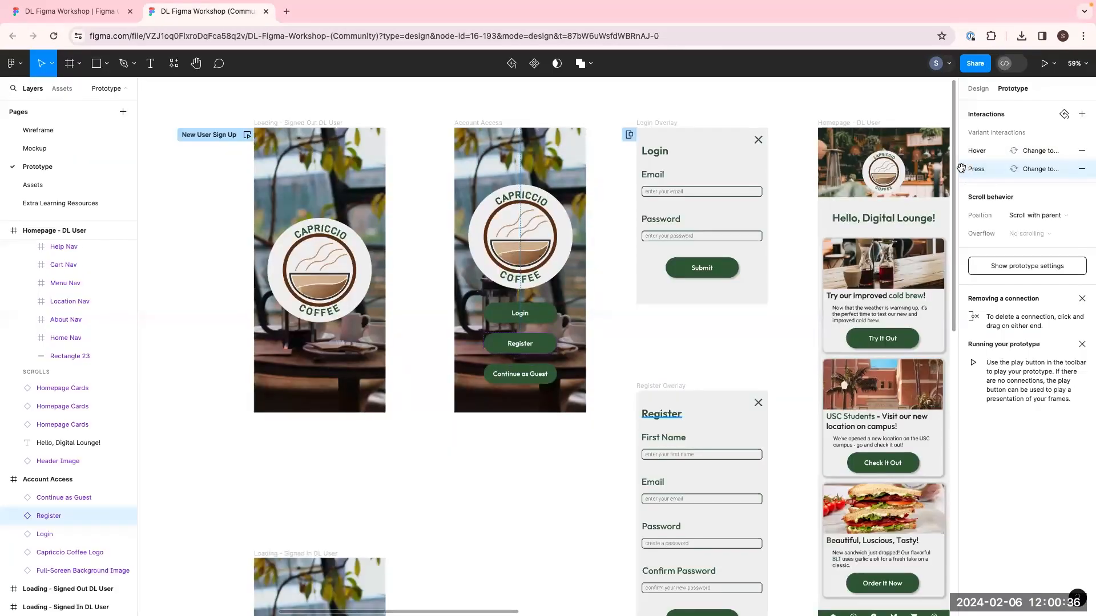
drag(962, 168, 960, 146)
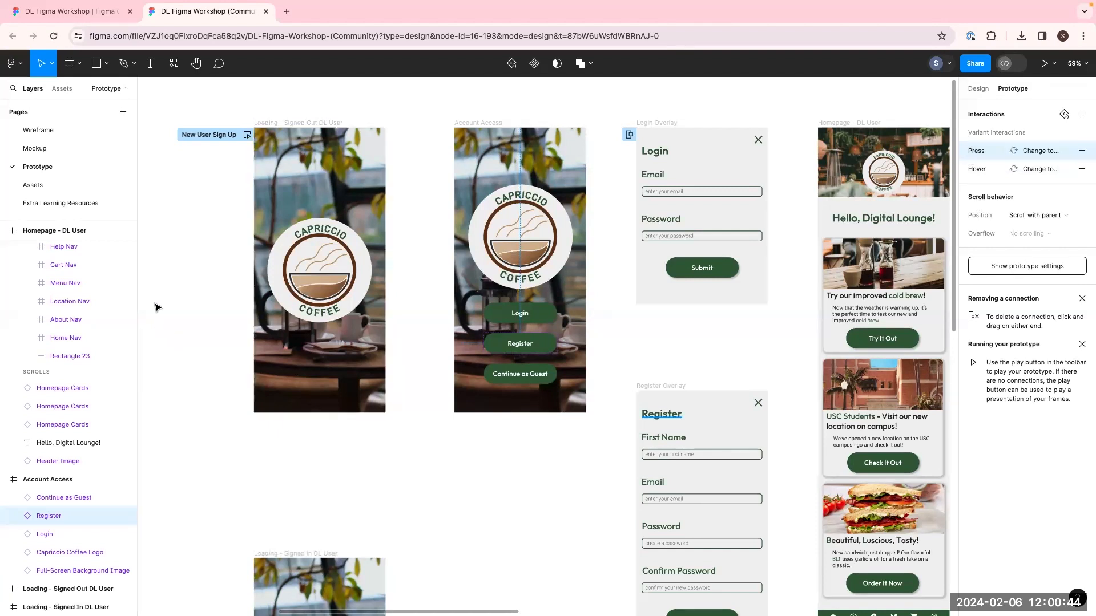
Examine the Hot drinks item row in the Menu frame and its scroll behavior settings
scroll(645, 443, right, 15)
scroll(645, 444, down, 4)
scroll(645, 444, right, 10)
scroll(645, 443, up, 2)
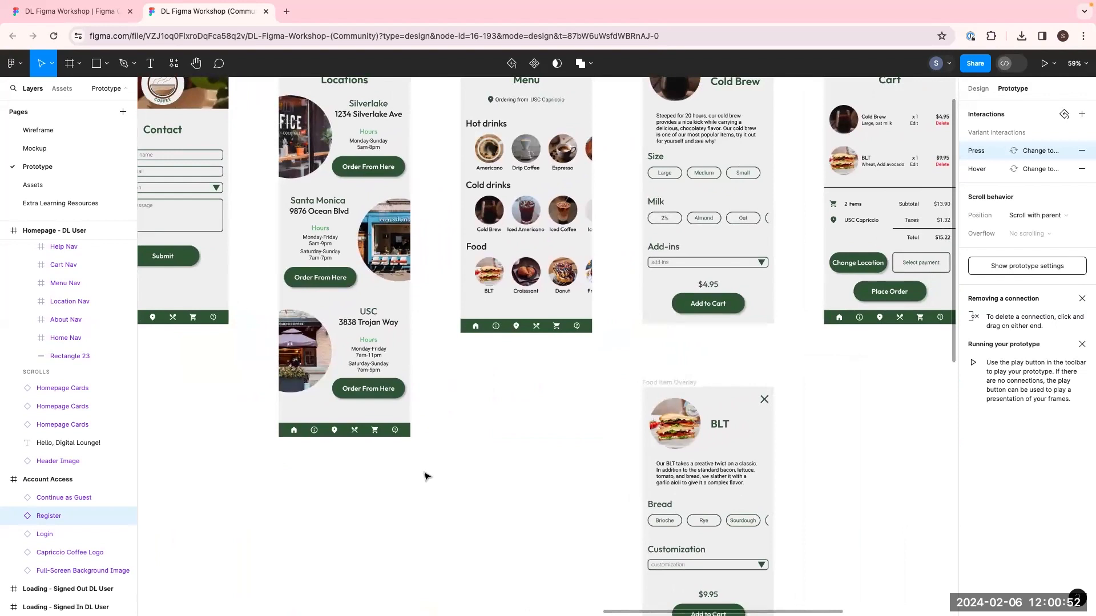
scroll(427, 477, up, 3)
scroll(427, 476, right, 2)
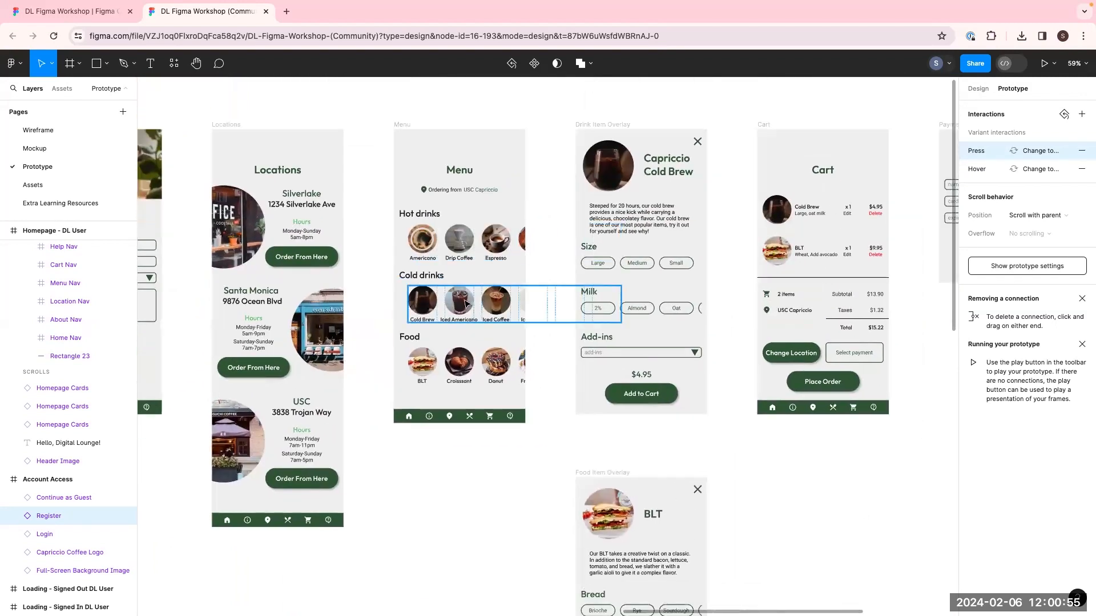
scroll(465, 303, up, 5)
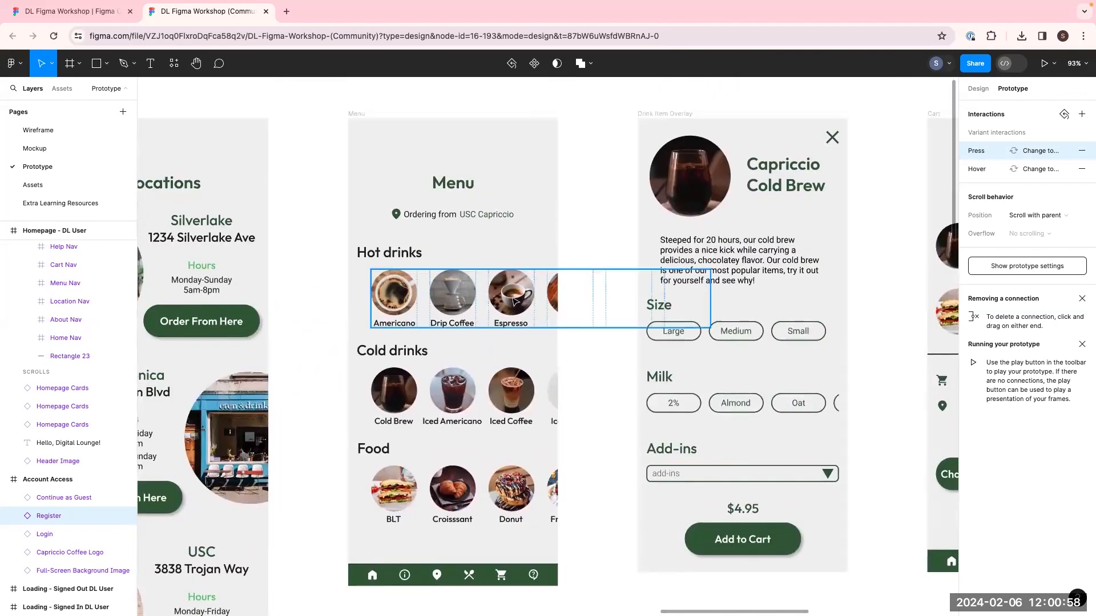
click(513, 301)
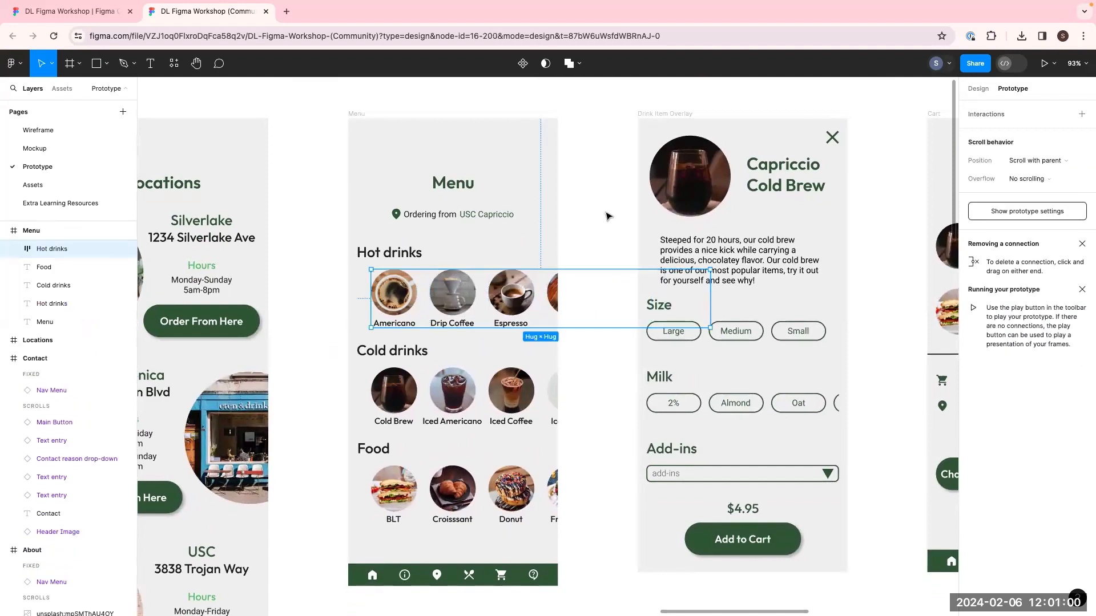
click(620, 221)
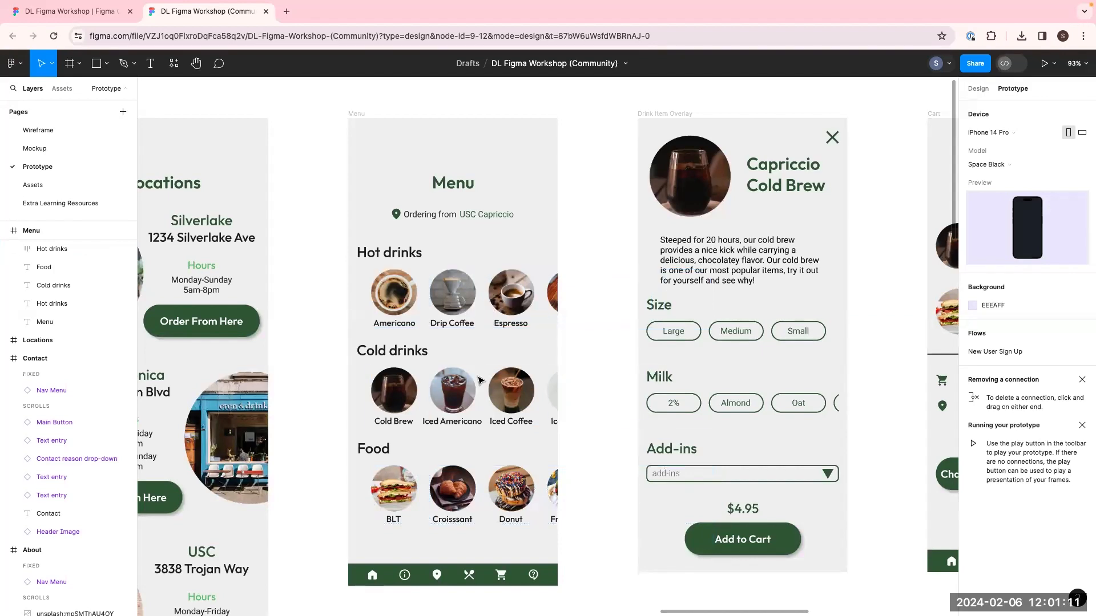
Inspect the design properties of the Hot drinks item row, including its frame and auto layout settings
click(483, 302)
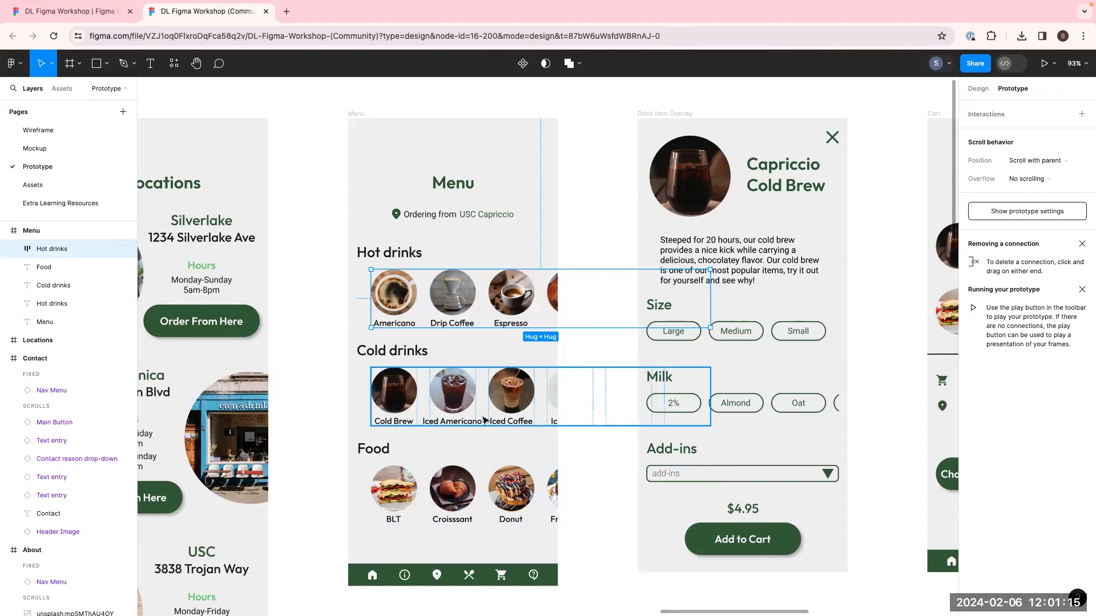
click(977, 89)
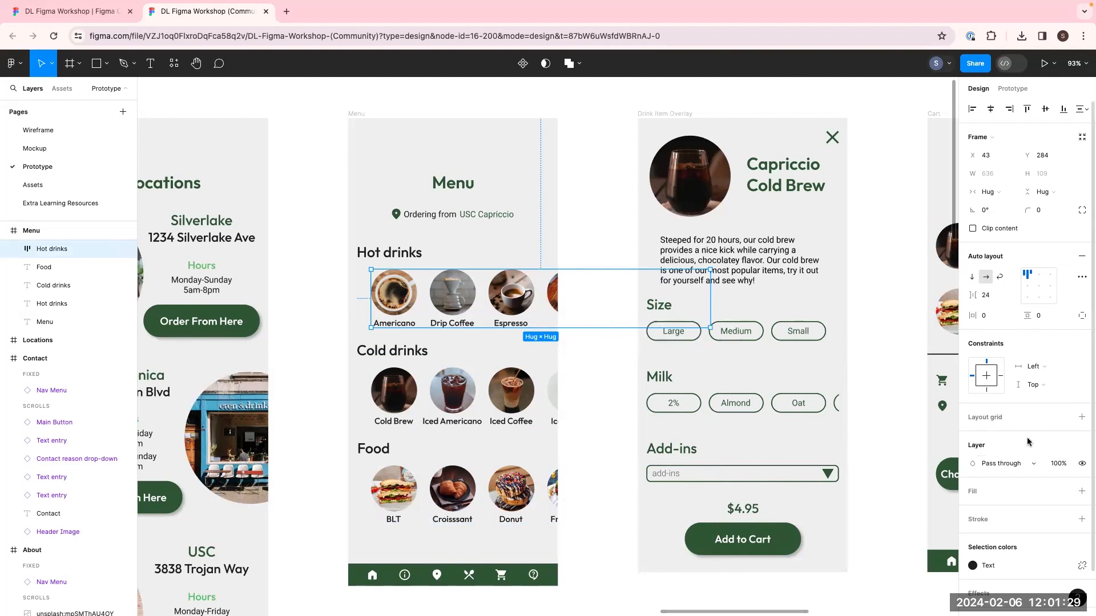
scroll(1027, 439, down, 2)
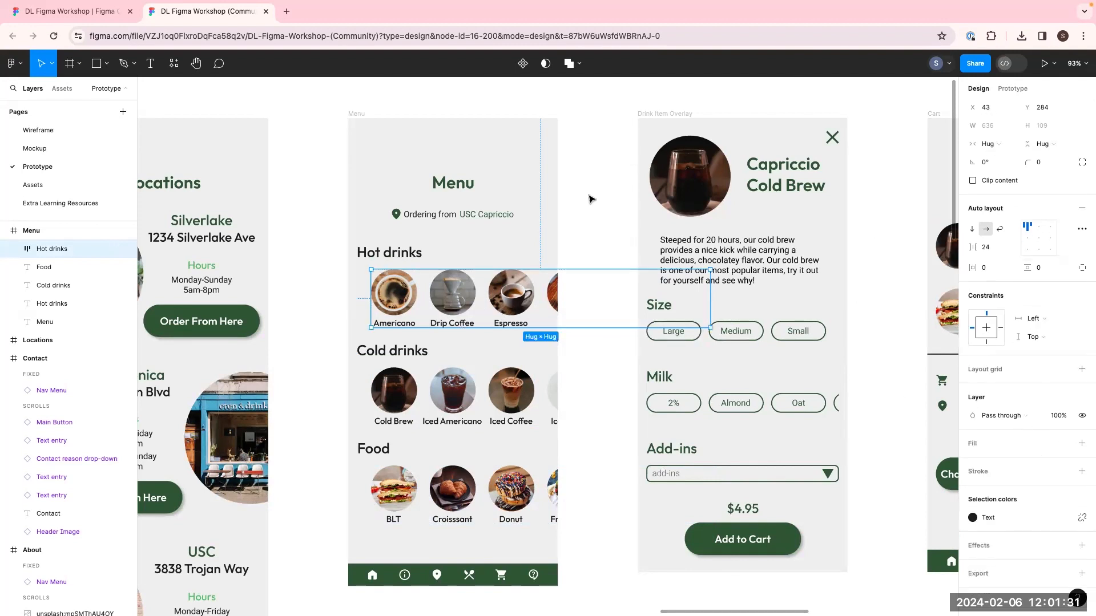
click(584, 215)
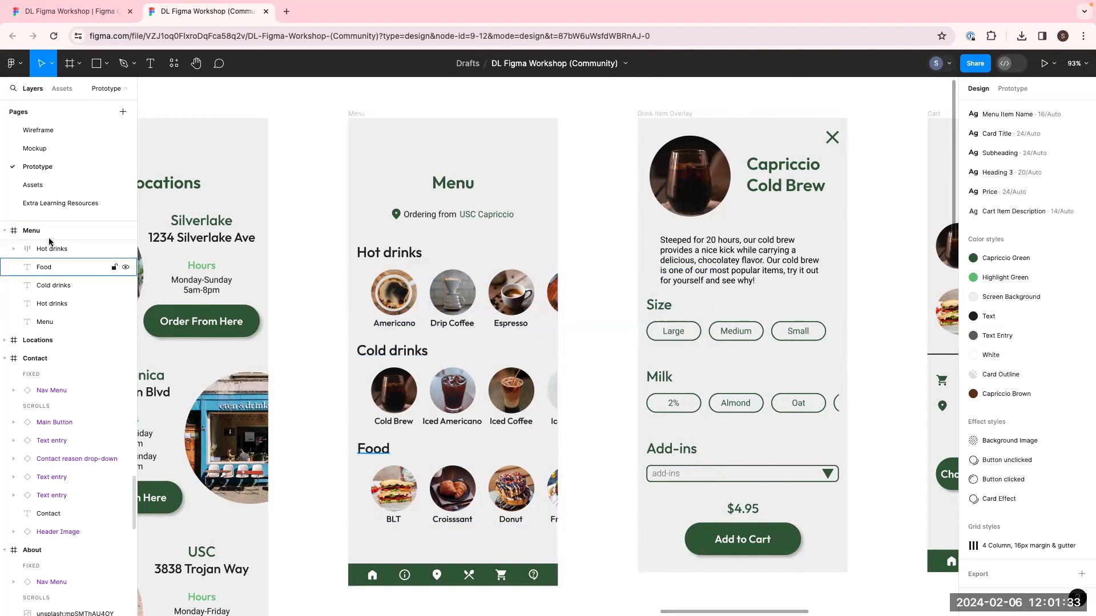
Set the Hot drinks item row's scroll overflow to Horizontal in the Menu frame
click(51, 324)
click(51, 346)
scroll(52, 365, up, 2)
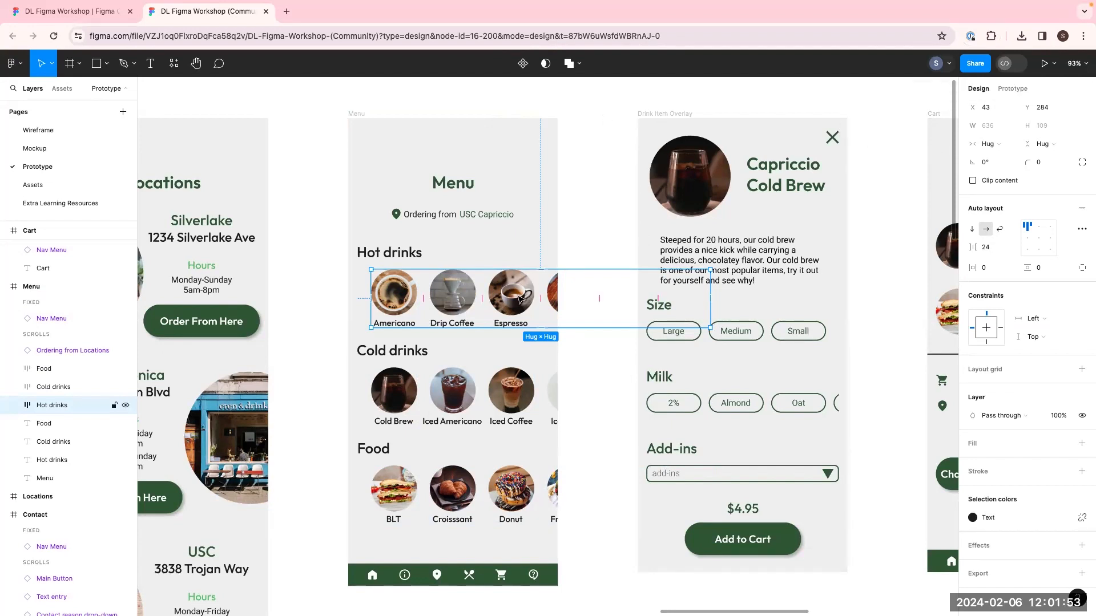
click(1025, 90)
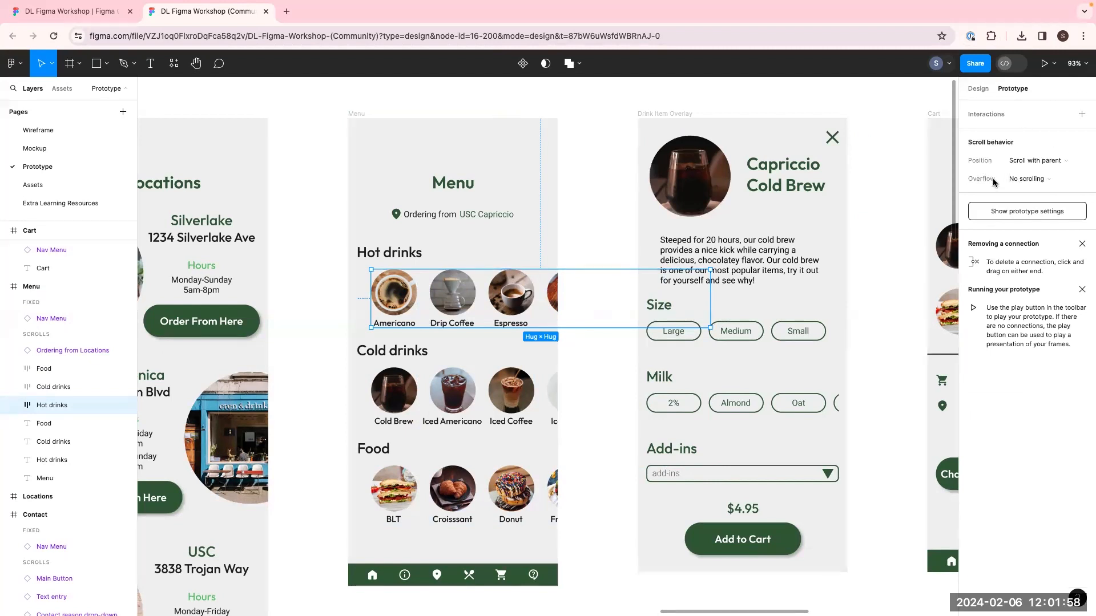
click(1026, 180)
click(1032, 193)
Preview the prototype from the Menu frame and test sideways scrolling of the Hot drinks row
click(356, 113)
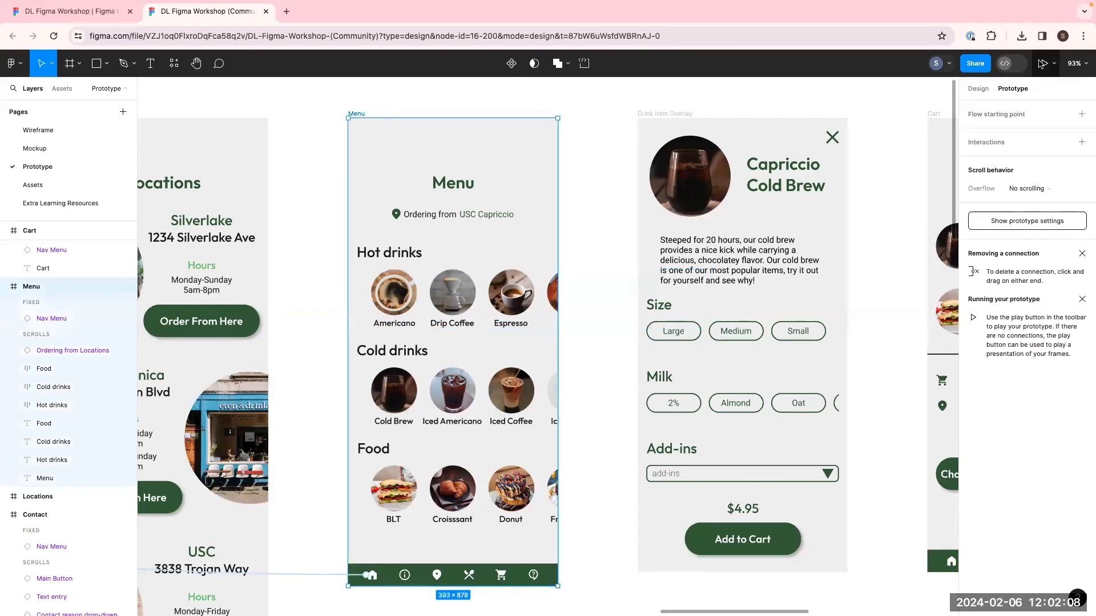
click(1042, 64)
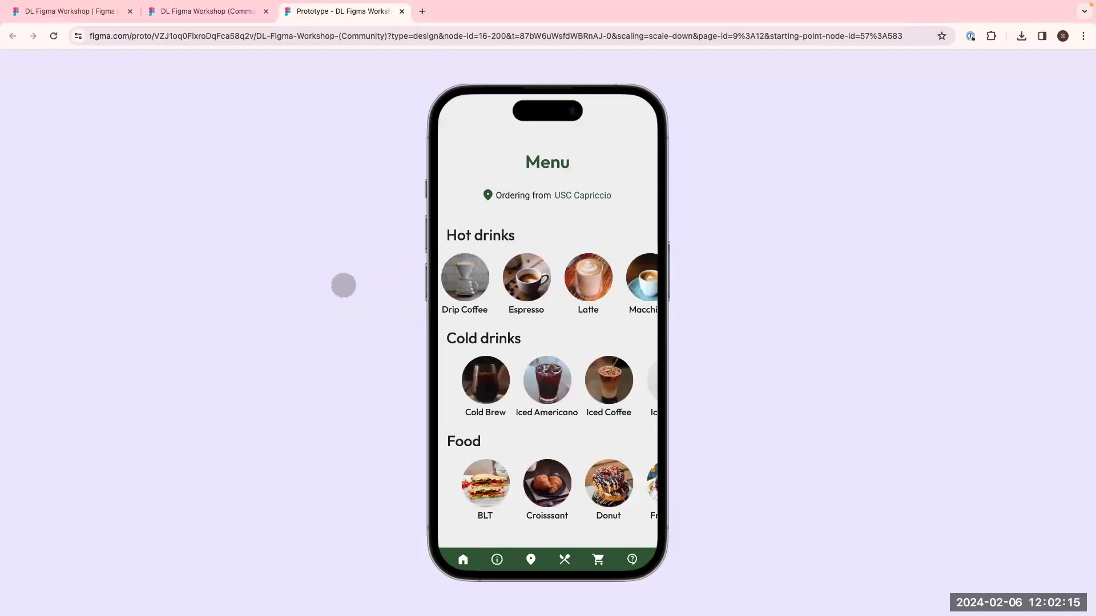
drag(343, 285, 508, 416)
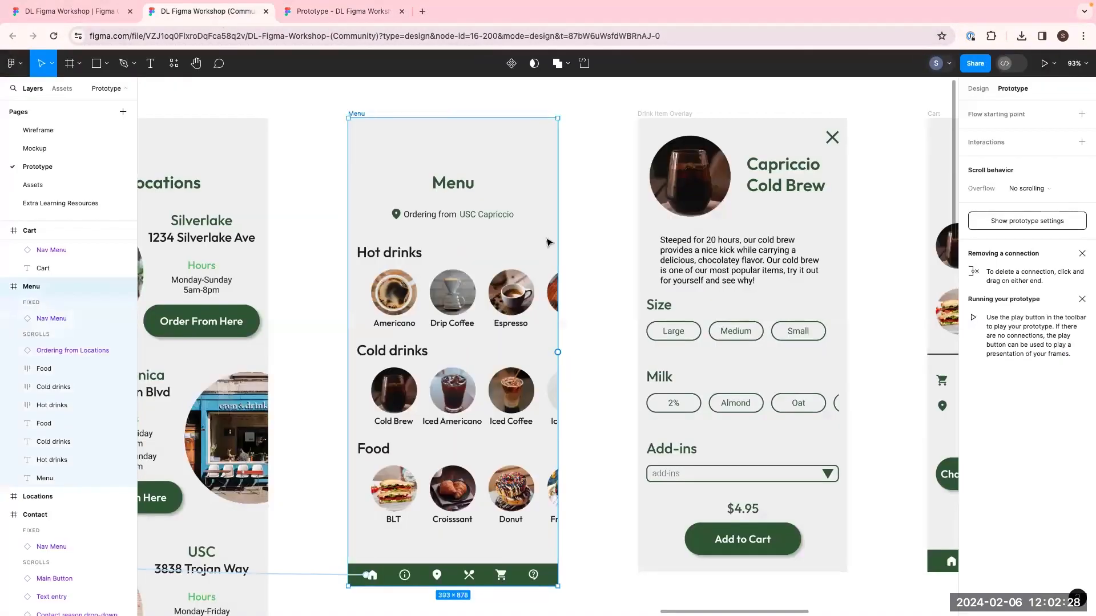
Try the Fixed (stay in place) scroll position on the Hot drinks row and test its scrolling in the prototype preview
click(478, 305)
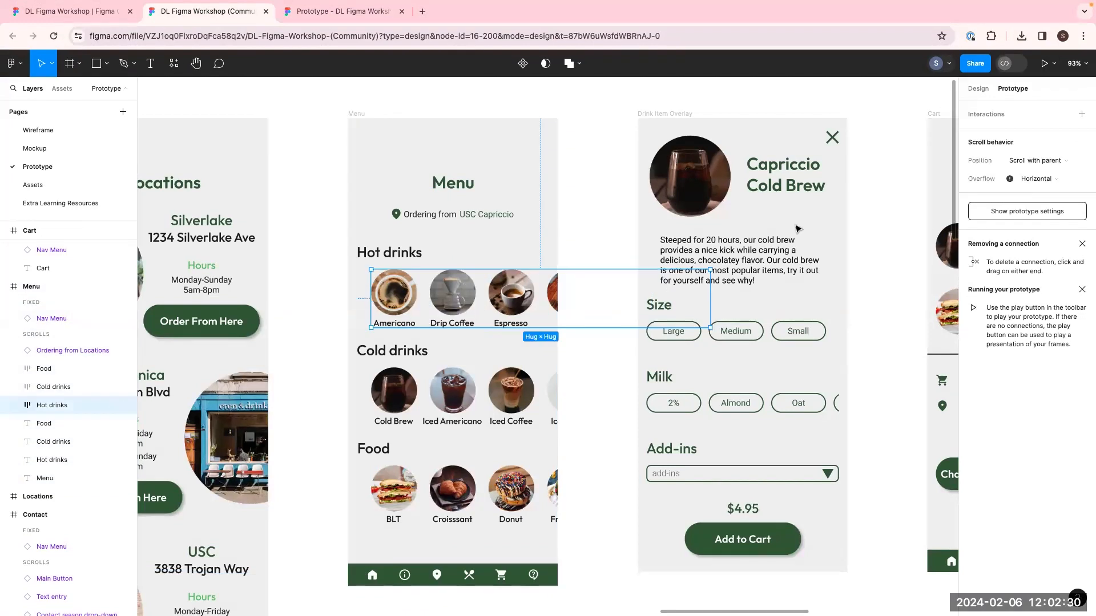
click(1035, 160)
click(1031, 160)
click(1046, 159)
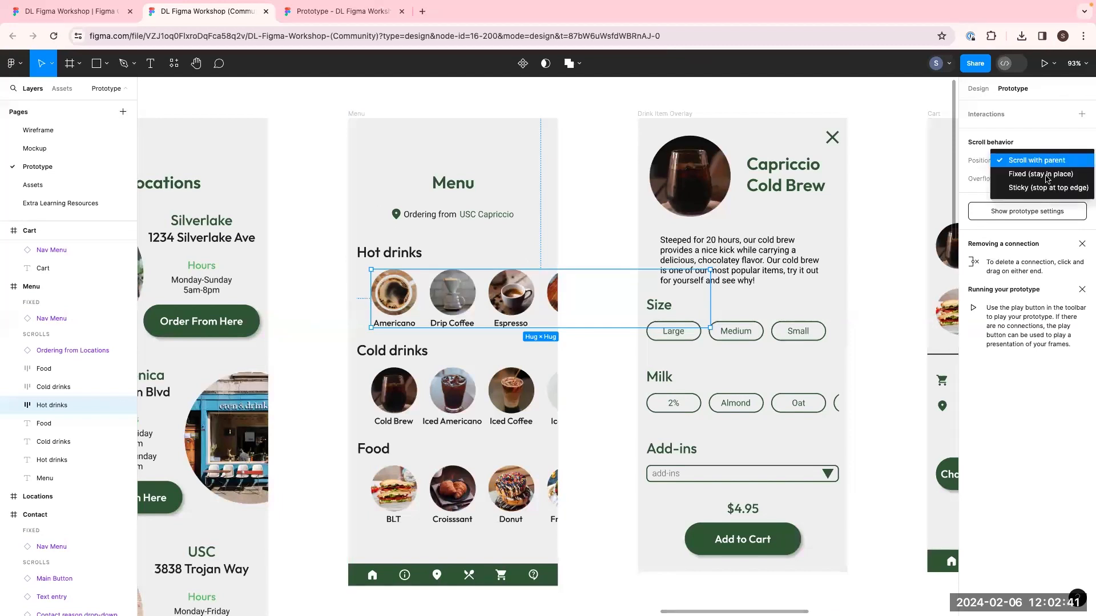
click(1027, 175)
click(341, 12)
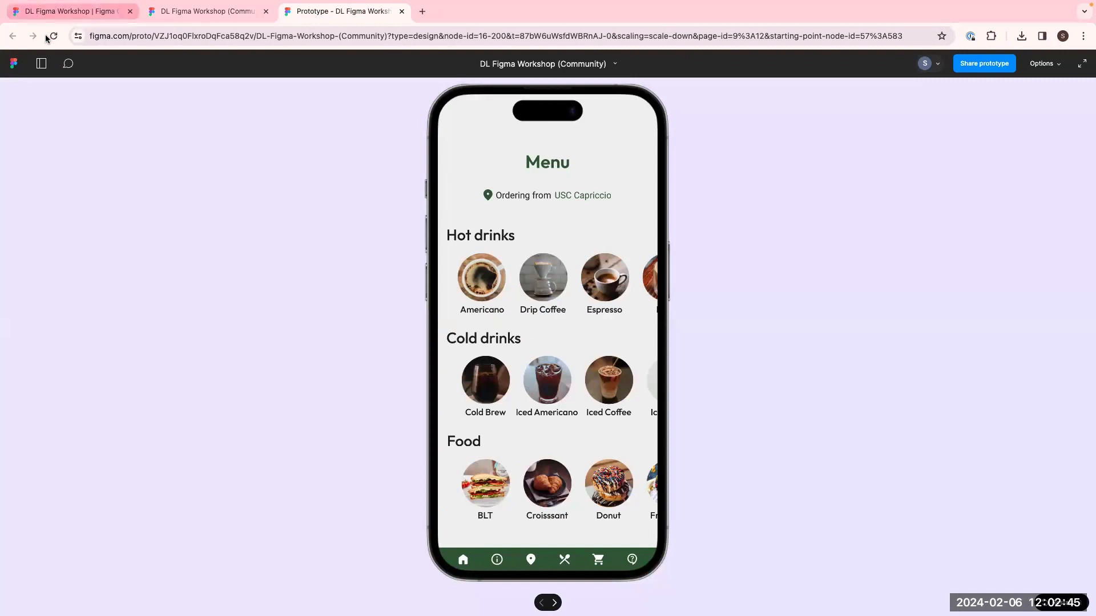
drag(560, 275, 210, 285)
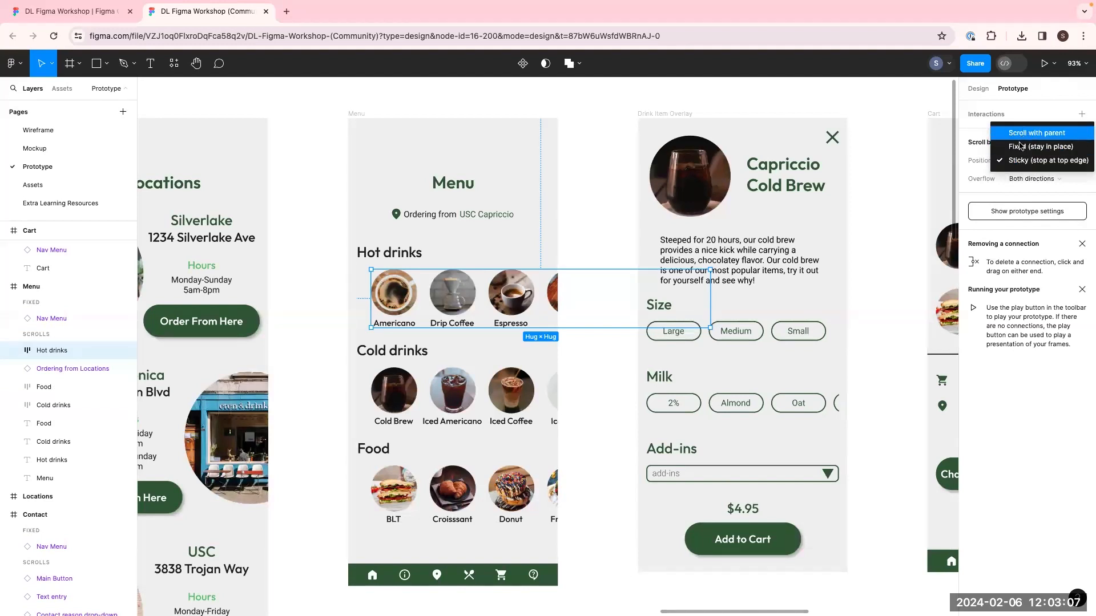
Set the Hot drinks row's scroll position to Scroll with parent and retest its scrolling in the preview
click(1021, 134)
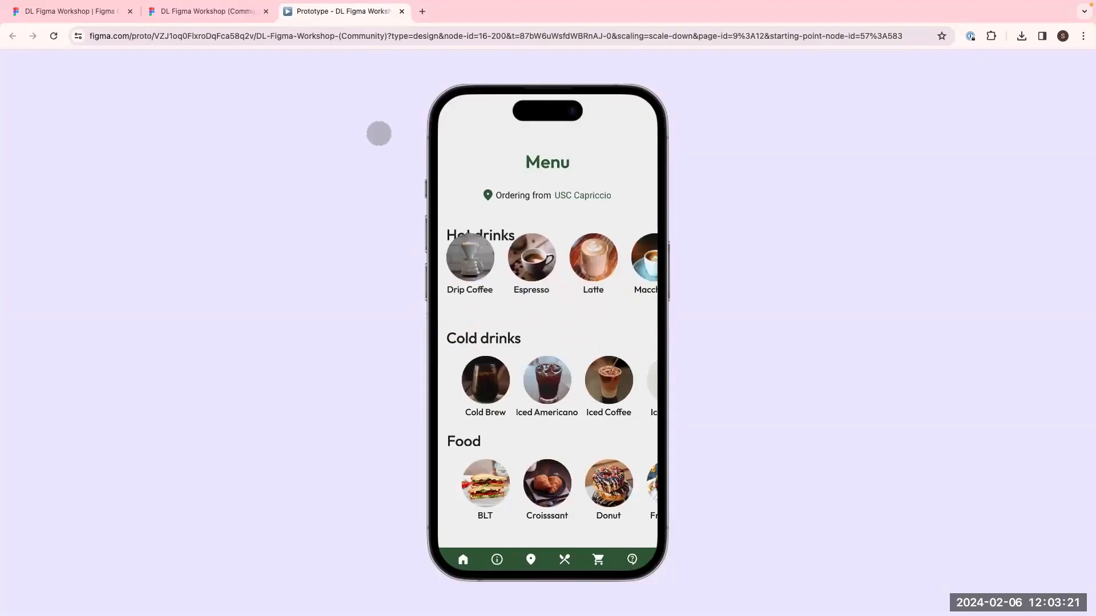
drag(374, 107, 423, 176)
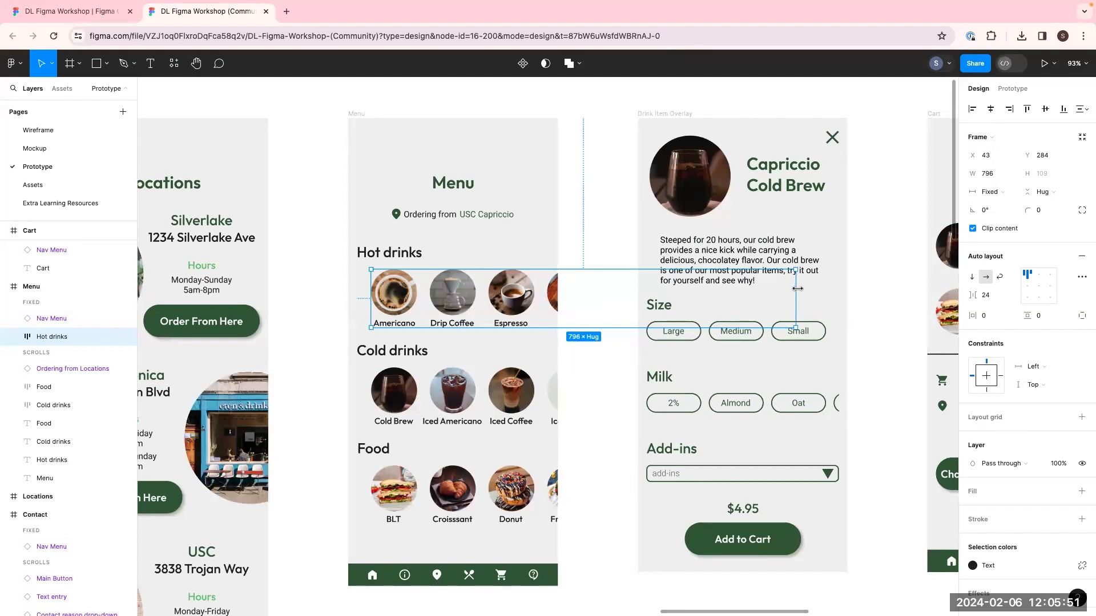
Narrow the Hot drinks and Cold drinks item rows to 350 wide so they end at the Menu frame's edge
drag(797, 289, 555, 311)
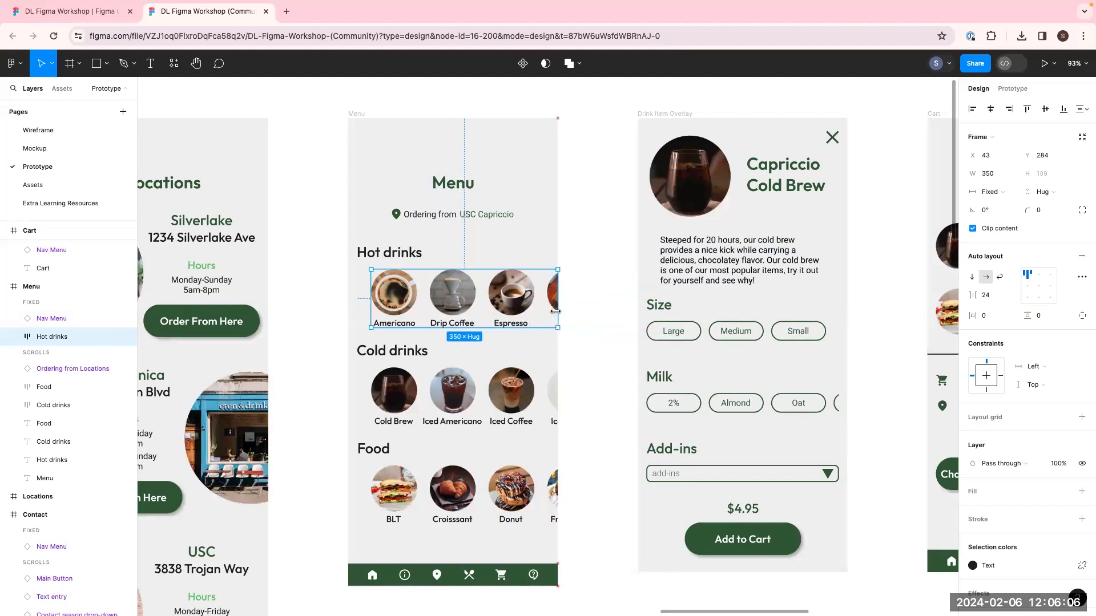
click(394, 395)
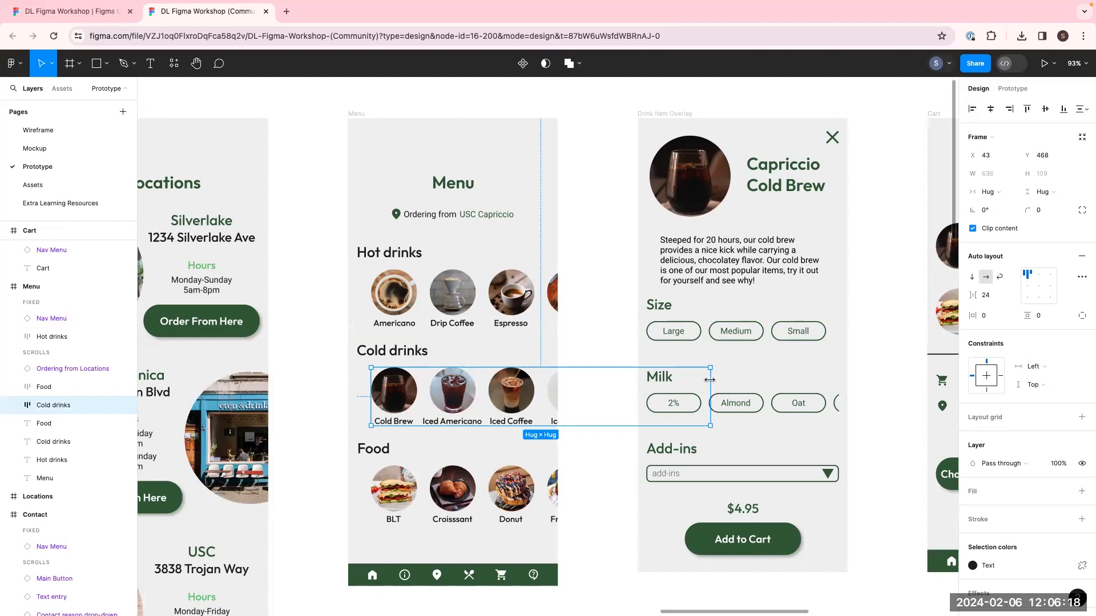
drag(680, 384, 557, 389)
Set the Cold drinks item row's scroll overflow to Horizontal
click(1012, 89)
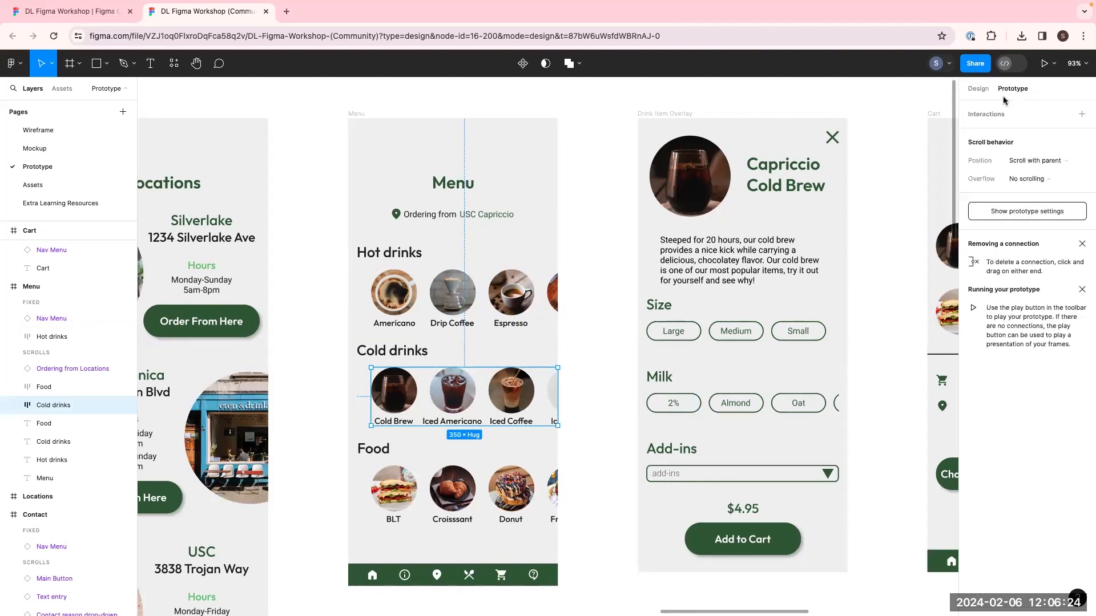
click(1026, 178)
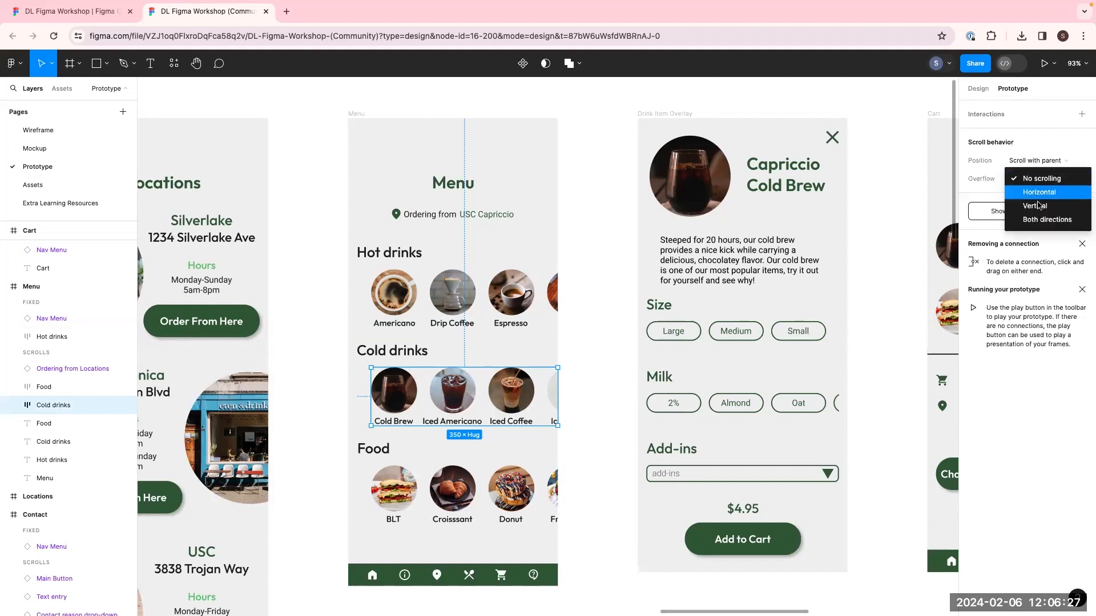
click(1036, 193)
Preview the prototype from the Menu frame and test sideways scrolling of the Cold drinks row
click(356, 113)
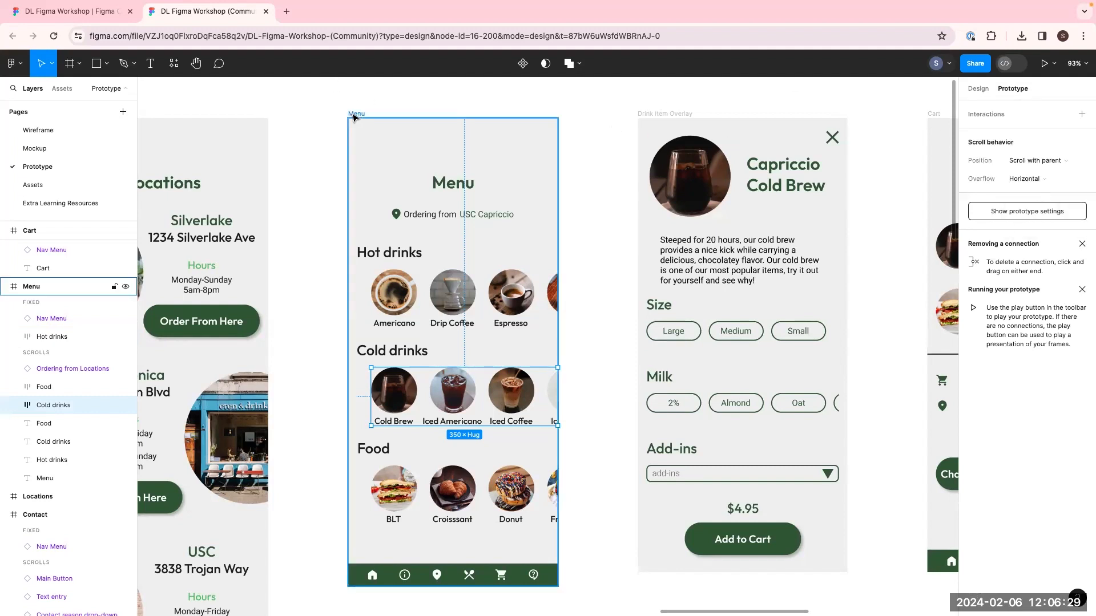
click(1040, 63)
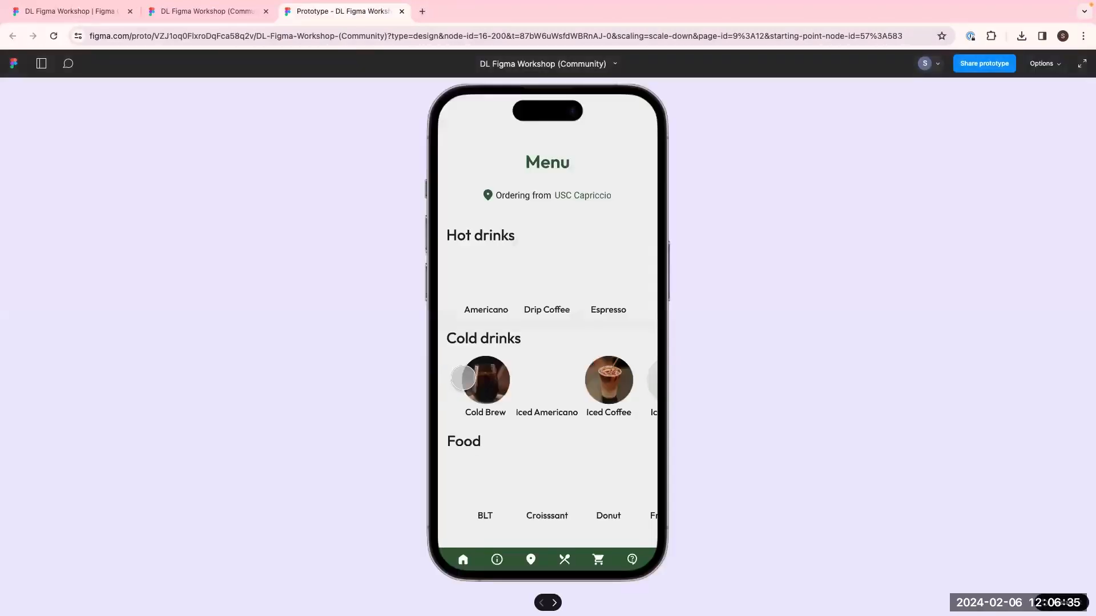
scroll(521, 390, right, 2)
scroll(521, 390, right, 3)
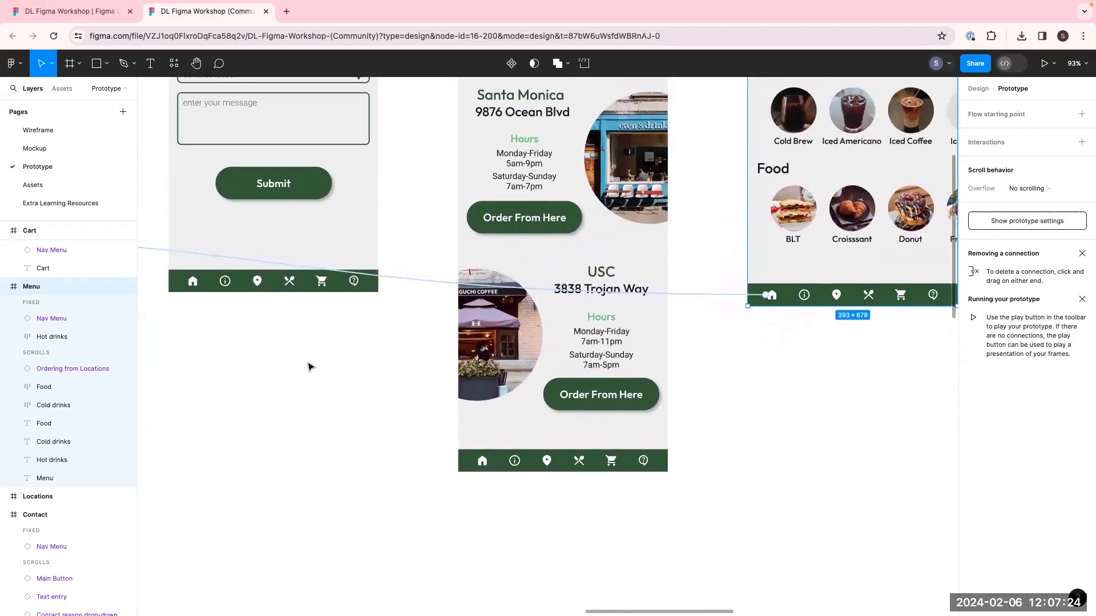
Examine the Contact, About, logged-in homepage and Register Overlay frames, including the First Name text entry
scroll(310, 367, up, 5)
scroll(311, 367, left, 10)
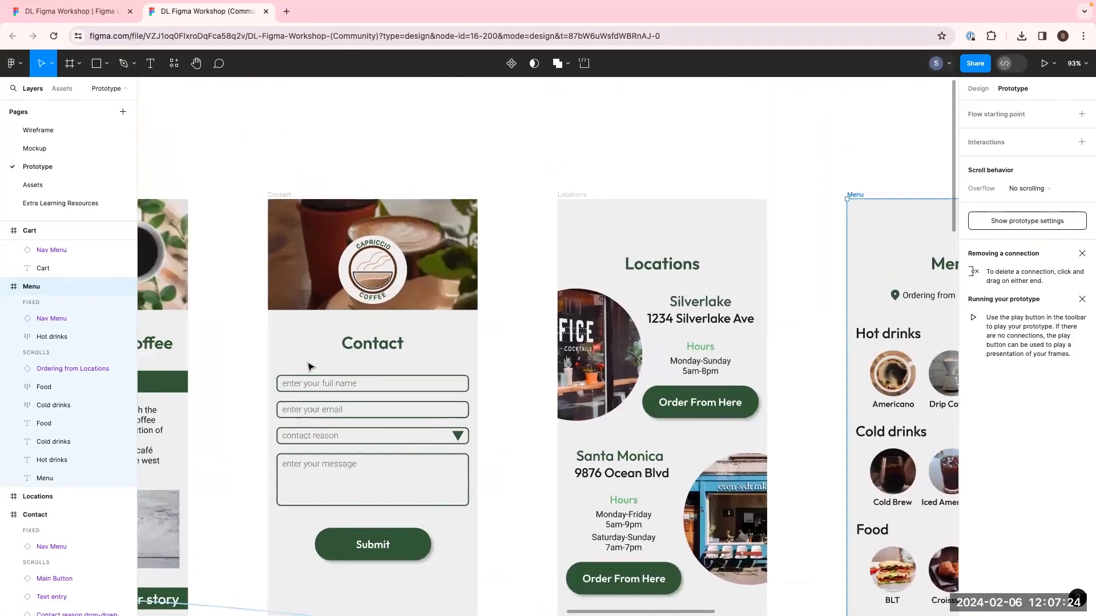
scroll(309, 366, down, 2)
scroll(309, 365, down, 2)
scroll(309, 366, left, 4)
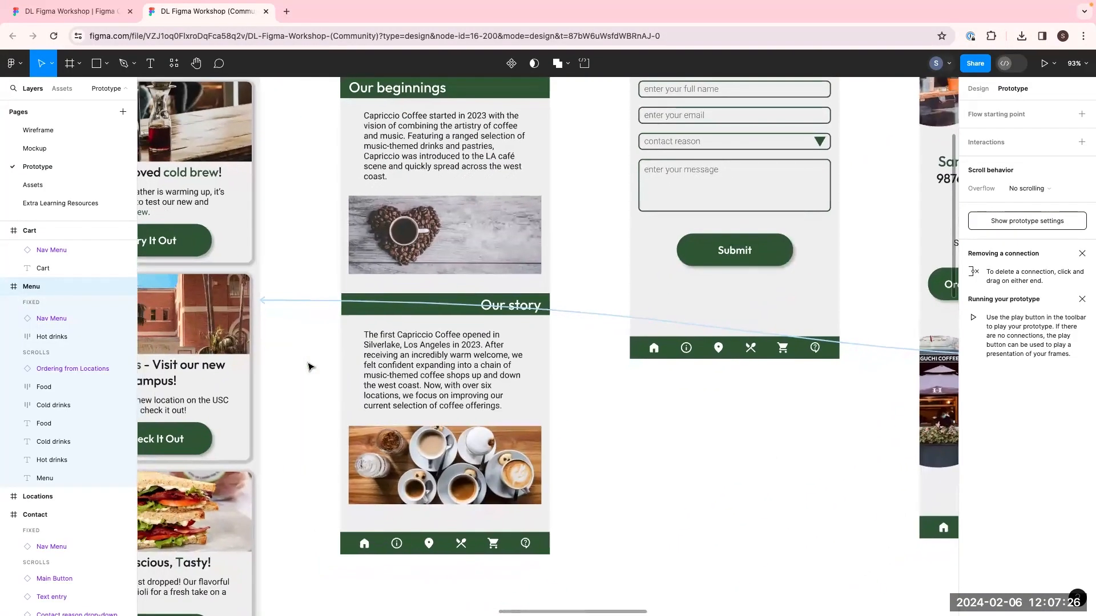
scroll(309, 366, up, 3)
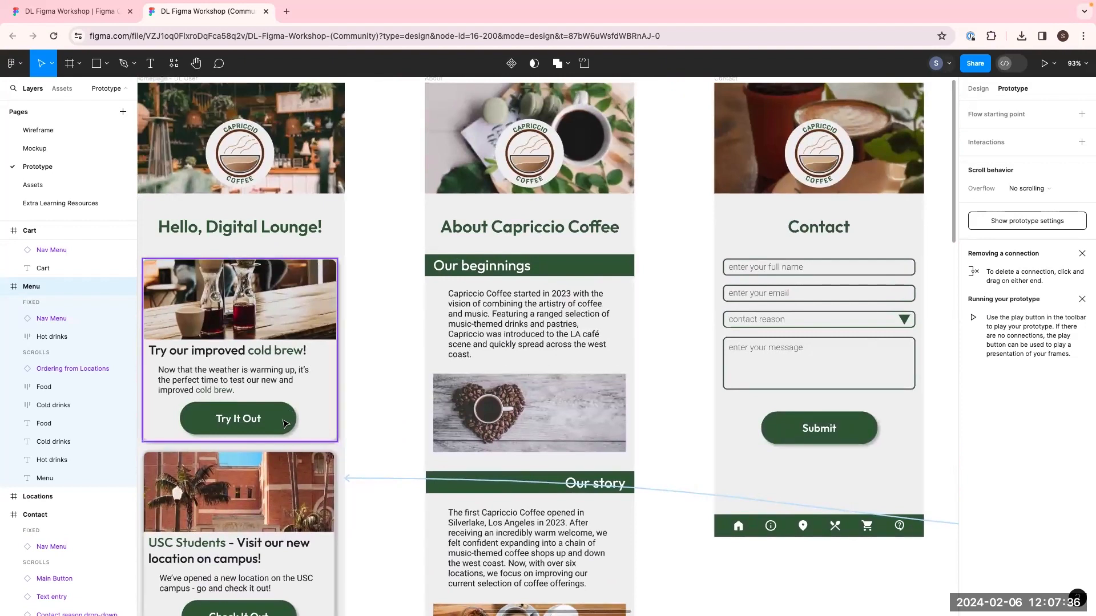
scroll(285, 422, left, 8)
scroll(285, 422, up, 2)
scroll(286, 423, down, 4)
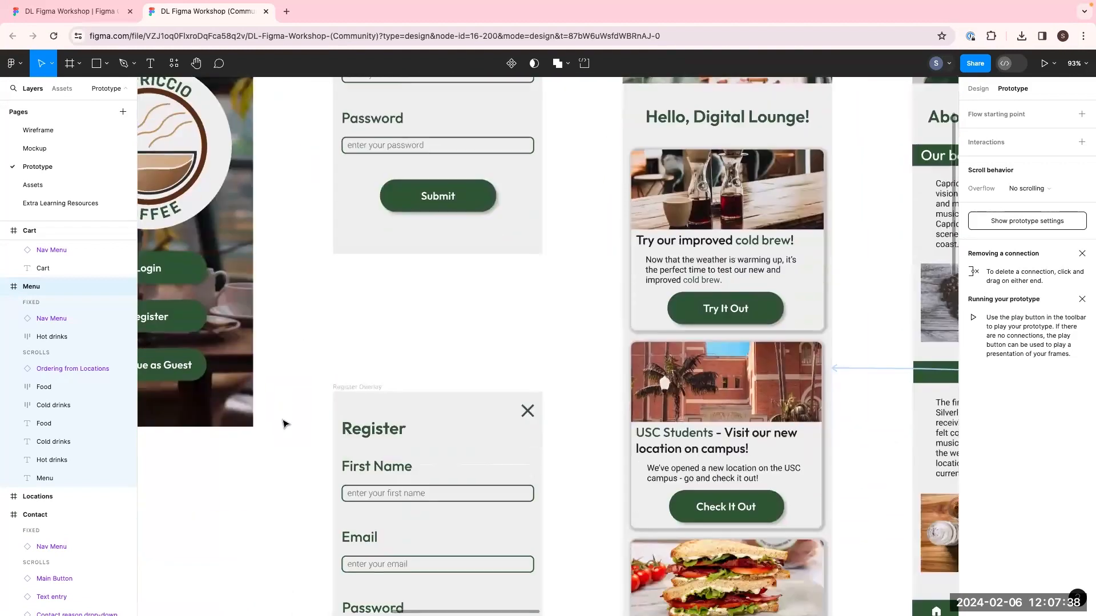
scroll(285, 423, down, 4)
click(436, 314)
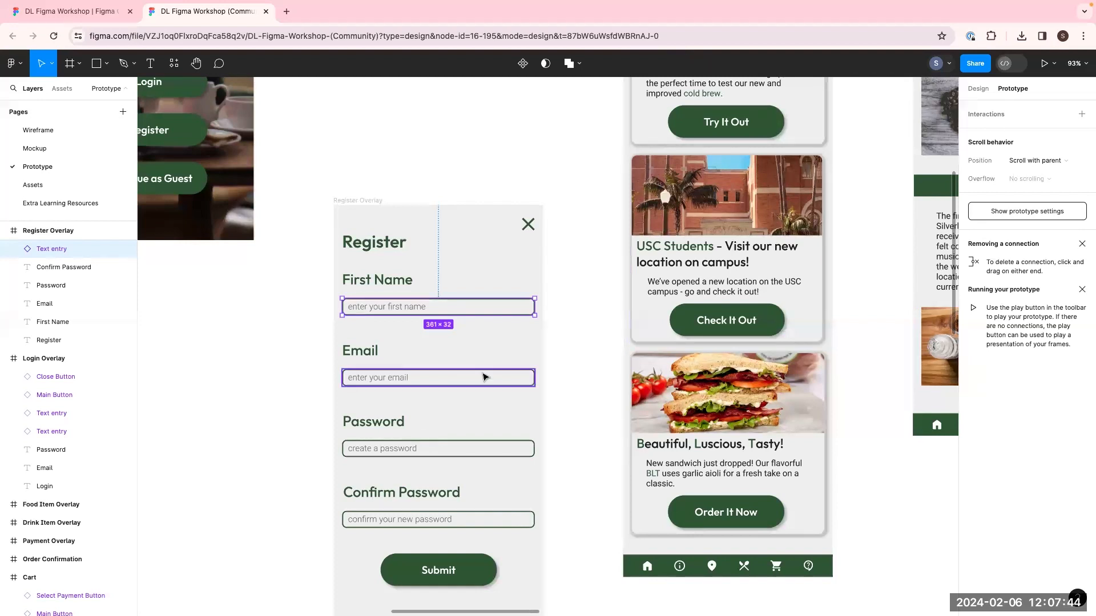
Look over the guest homepage, About, Contact and Locations frames on the way back to the Menu frame
scroll(484, 376, down, 10)
scroll(484, 376, right, 3)
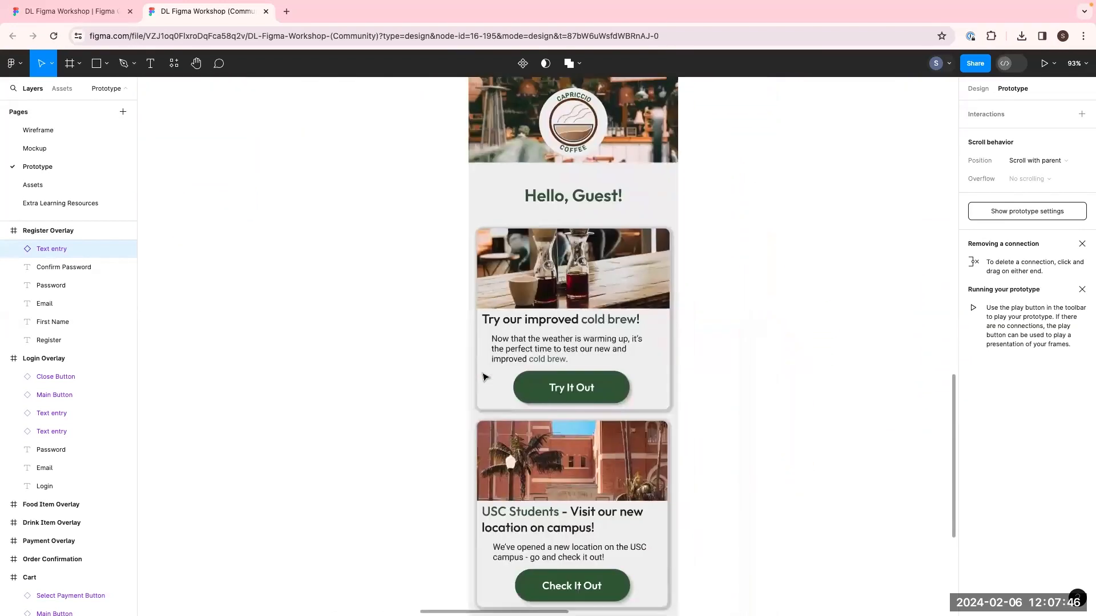
scroll(484, 377, down, 5)
scroll(484, 376, right, 5)
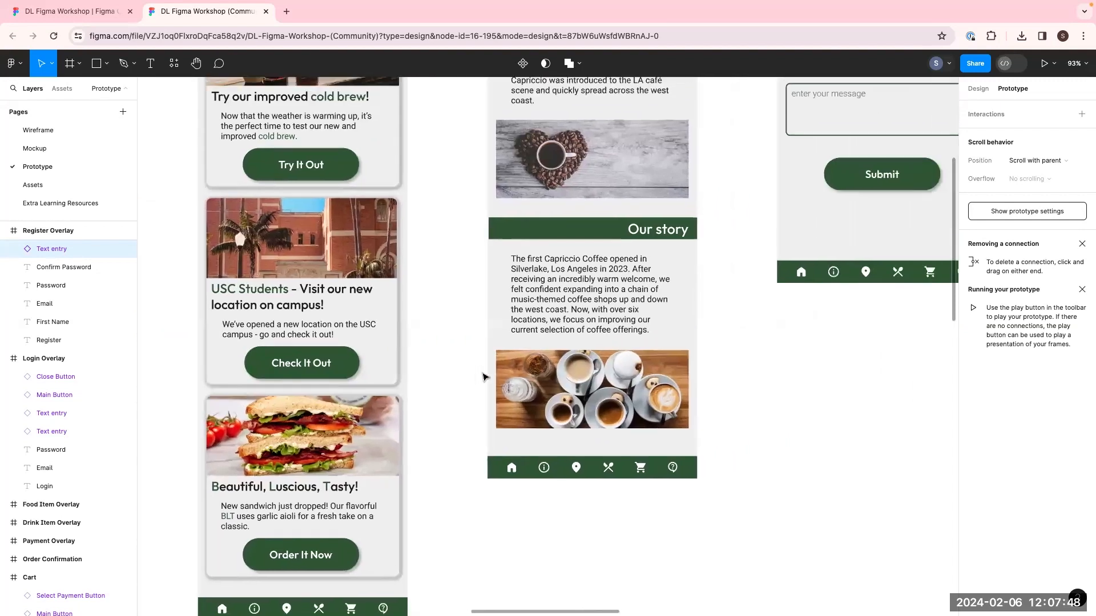
scroll(484, 377, right, 8)
scroll(571, 285, up, 3)
scroll(620, 216, right, 4)
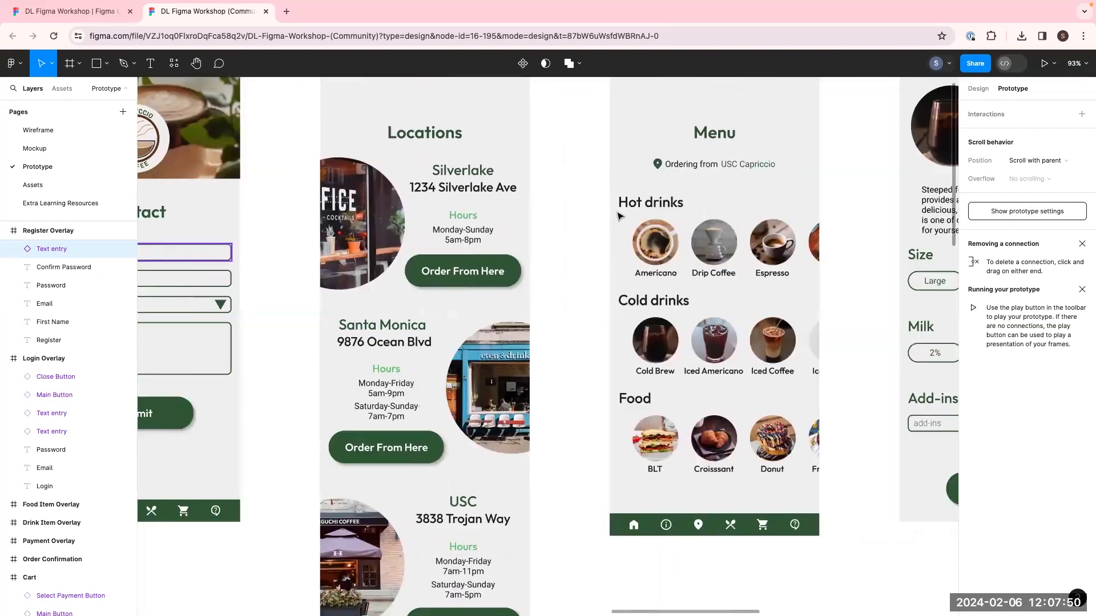
Connect the Cold Brew menu item in the Cold drinks row to the Drink Item Overlay frame
scroll(620, 216, right, 6)
scroll(620, 216, up, 2)
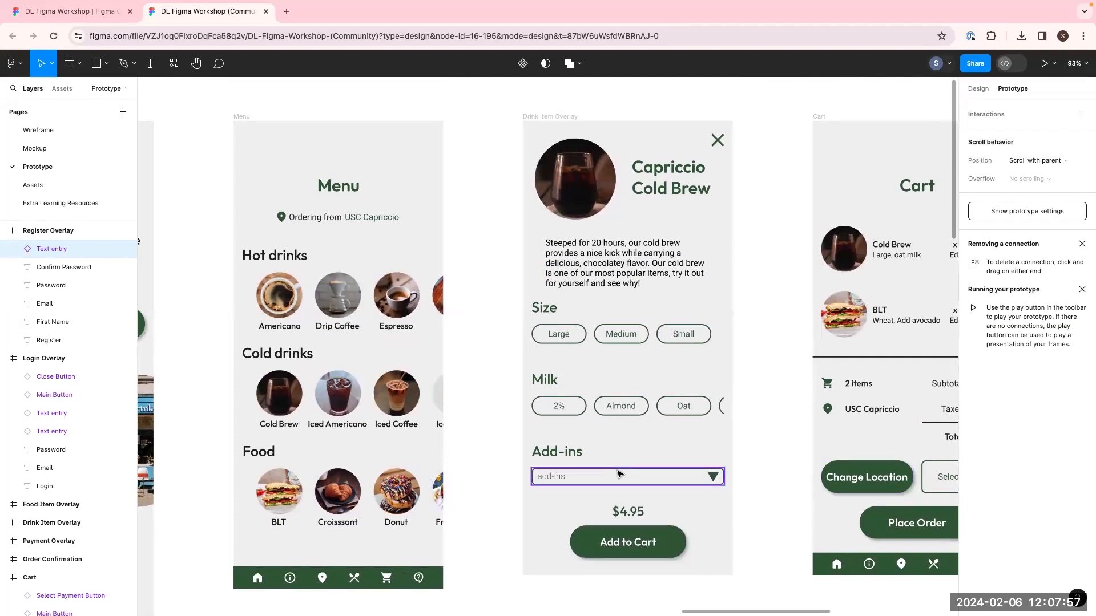
click(289, 395)
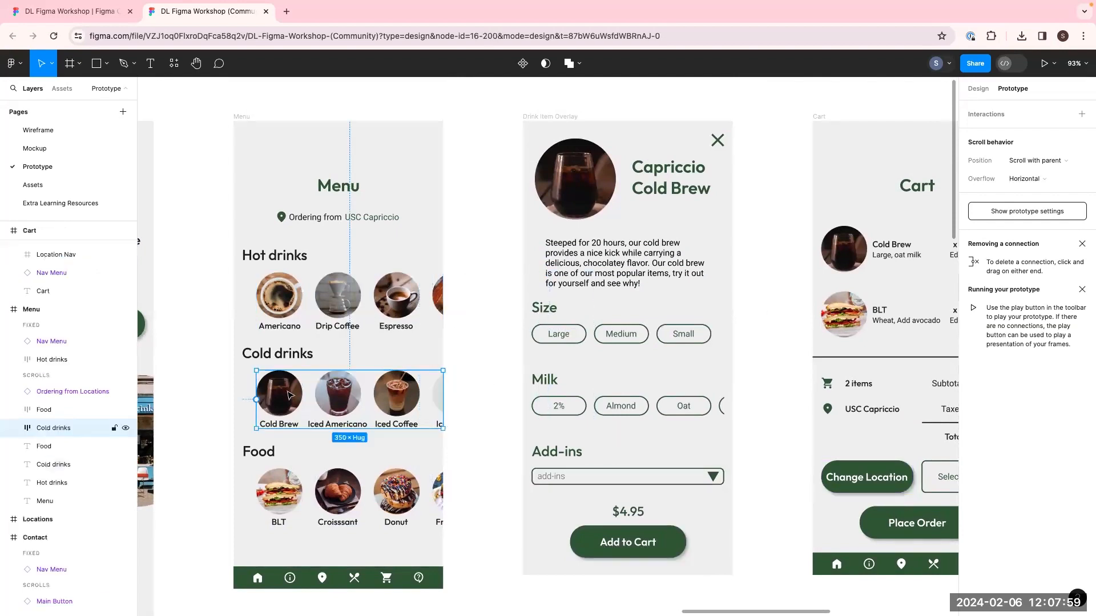
double_click(290, 396)
key(shift+Return)
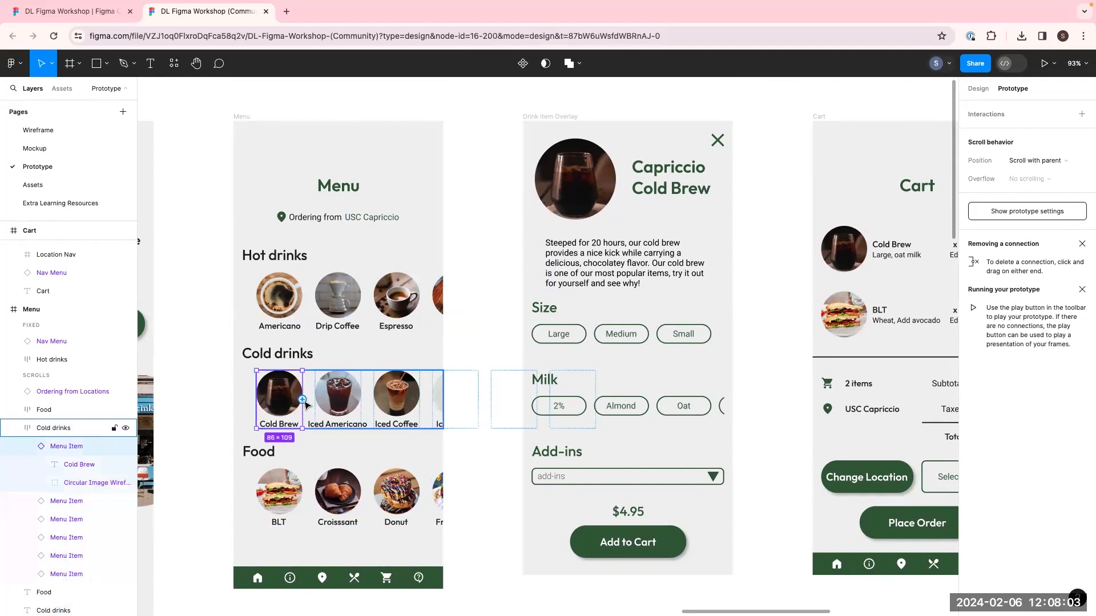
drag(302, 399, 701, 285)
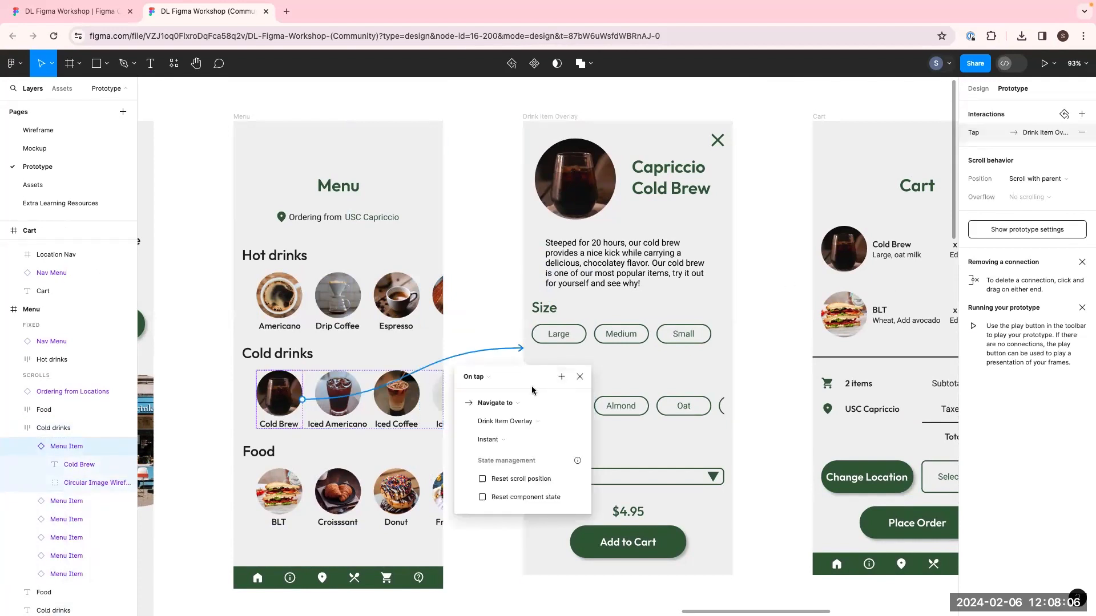
Change the Cold Brew item's tap interaction to Open overlay and add a background behind the overlay
click(495, 403)
click(519, 436)
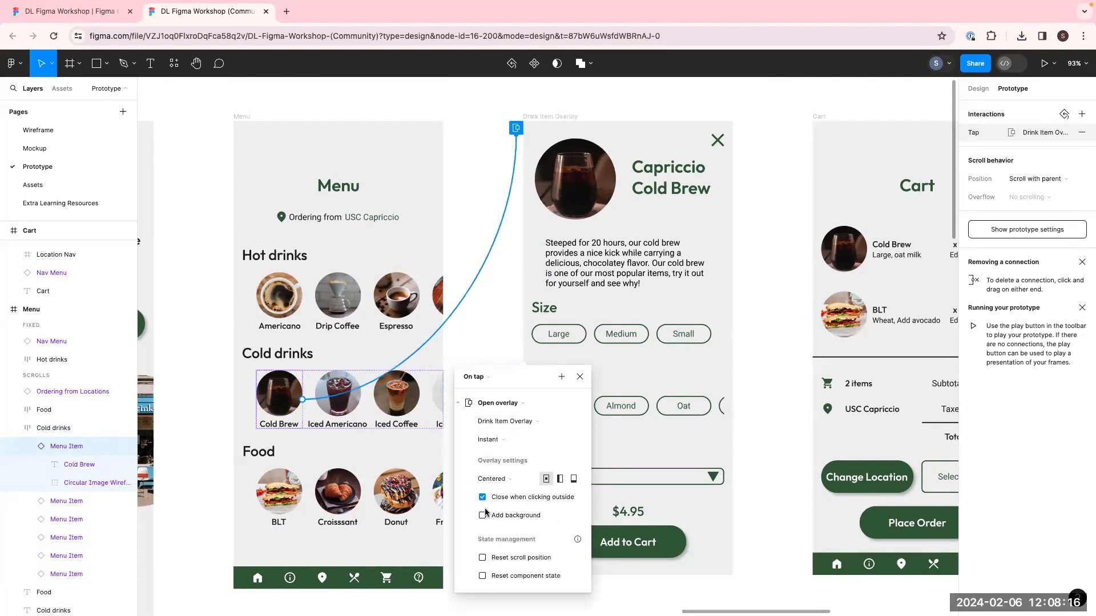
click(482, 515)
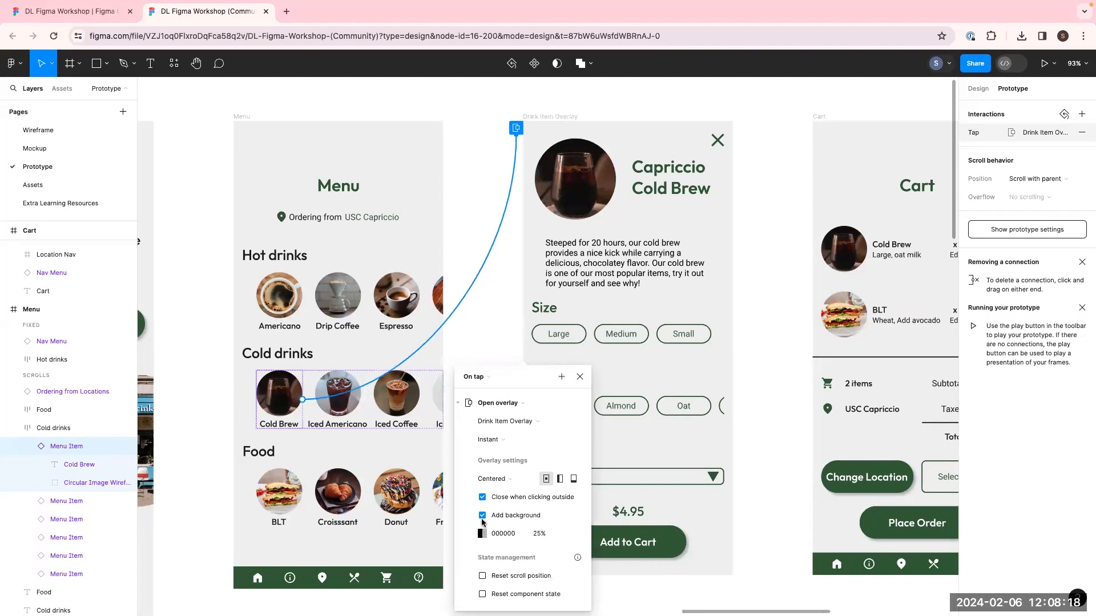
Duplicate the Menu frame and place the copy directly below the original
click(545, 499)
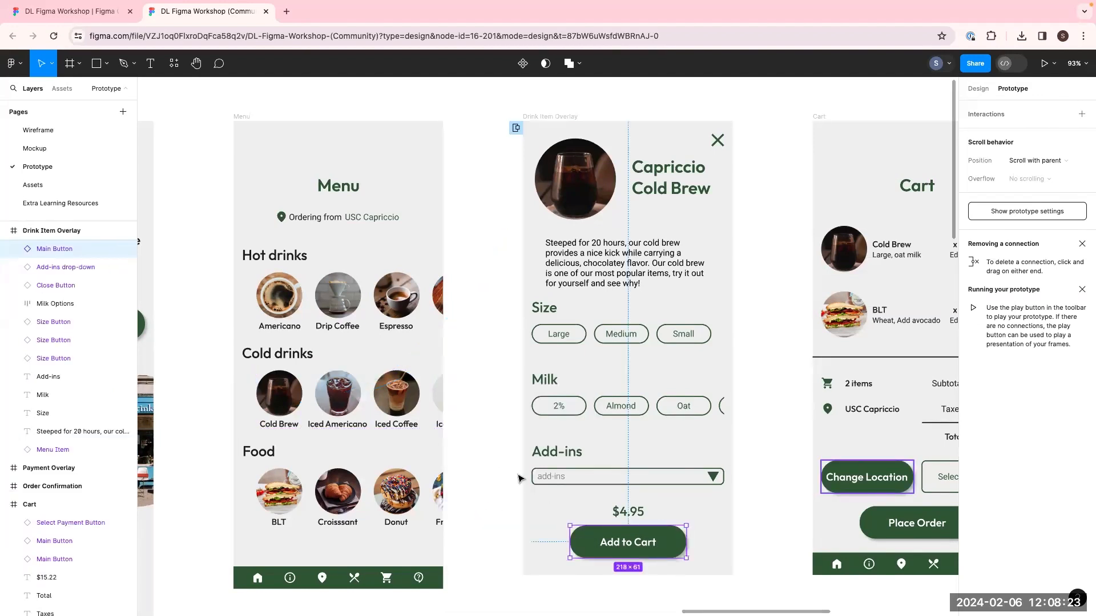
scroll(519, 479, down, 3)
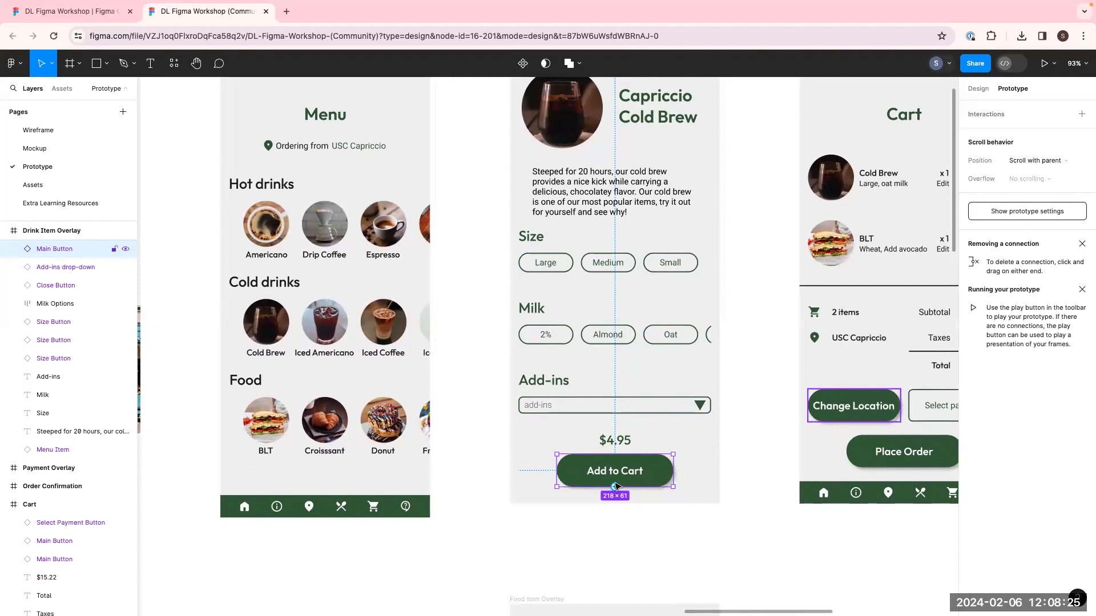
scroll(404, 381, up, 3)
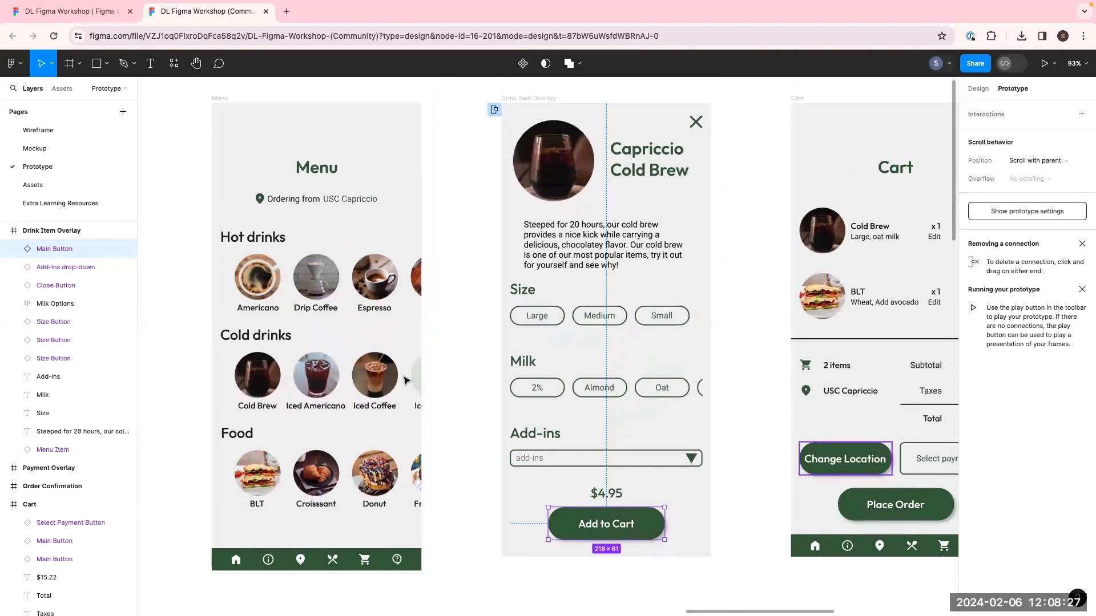
click(212, 124)
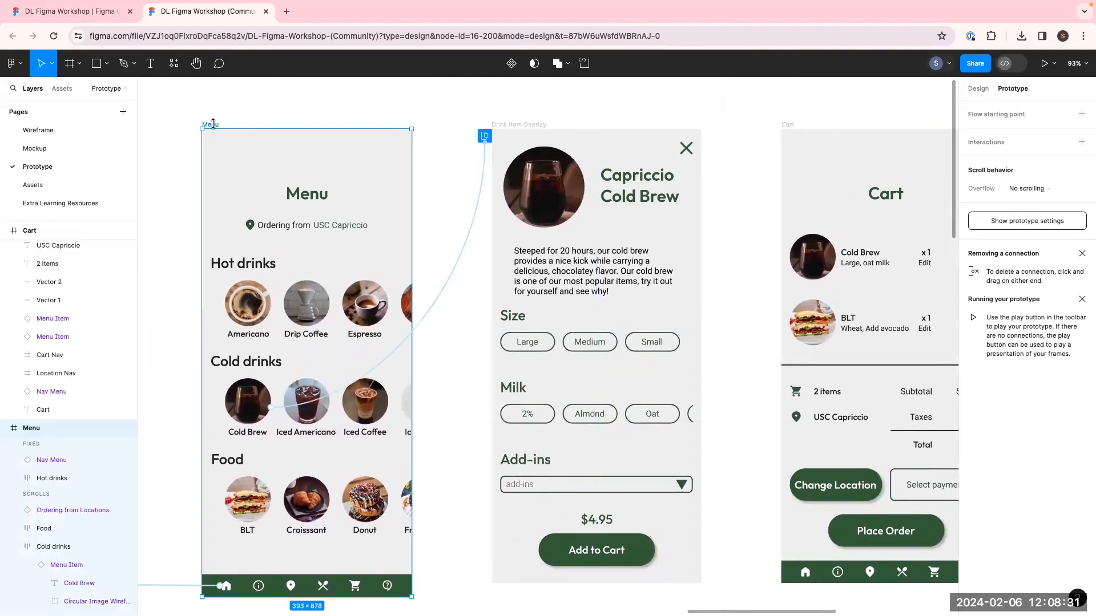
drag(215, 127, 231, 586)
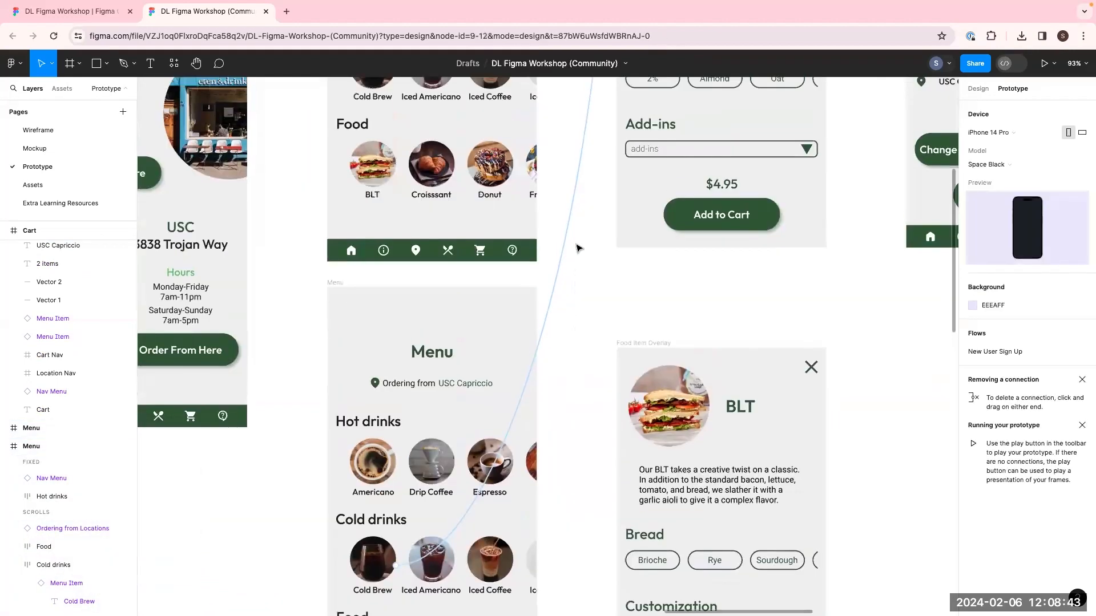
Set the Items in Cart property of the duplicated Menu frame's Nav Menu to 1
scroll(468, 456, down, 5)
click(468, 456)
click(978, 88)
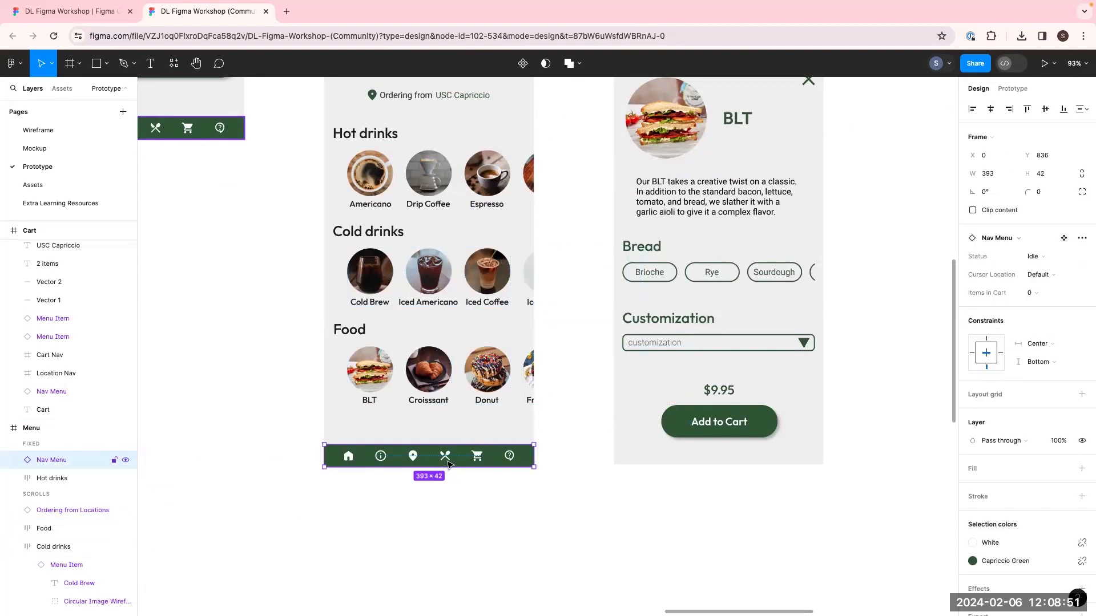
click(1034, 292)
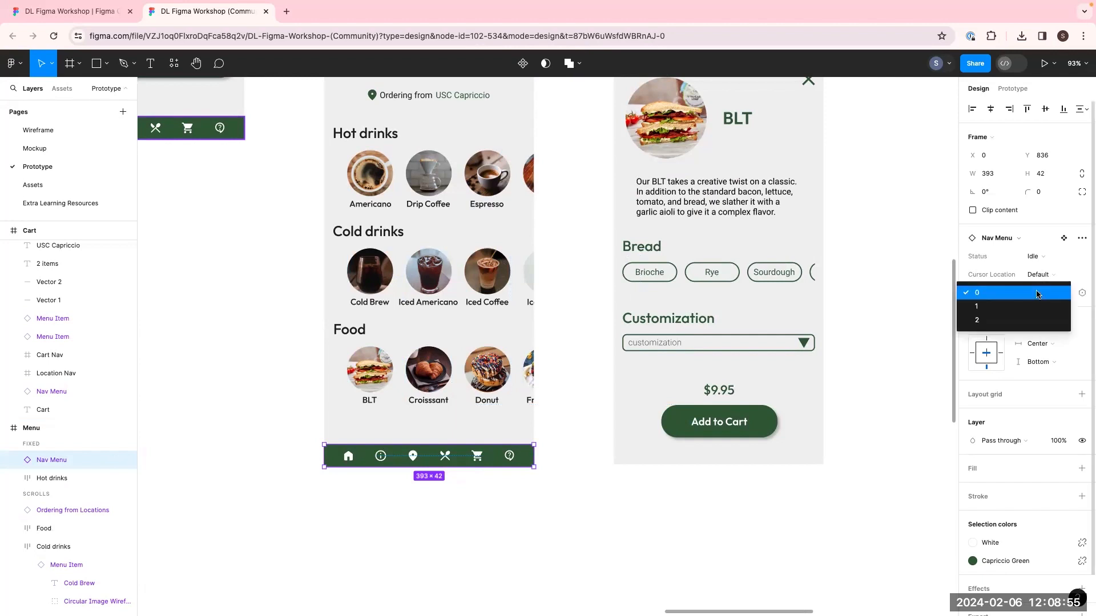
click(1029, 306)
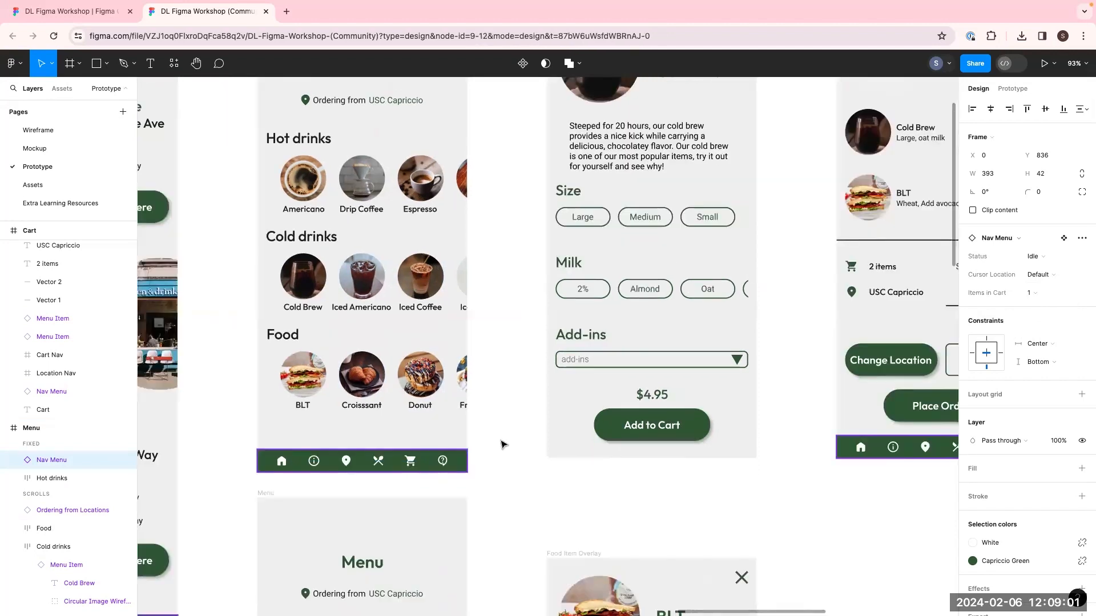
key(Escape)
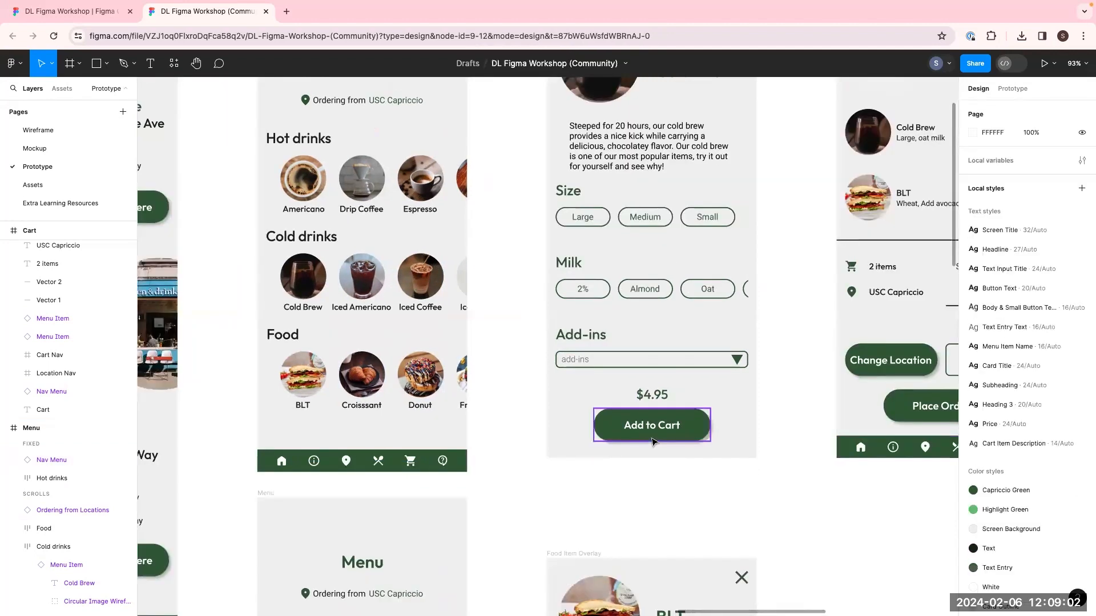
Connect the Add to Cart button of the Drink Item Overlay to the duplicated Menu frame with an instant Navigate to interaction on tap
click(689, 438)
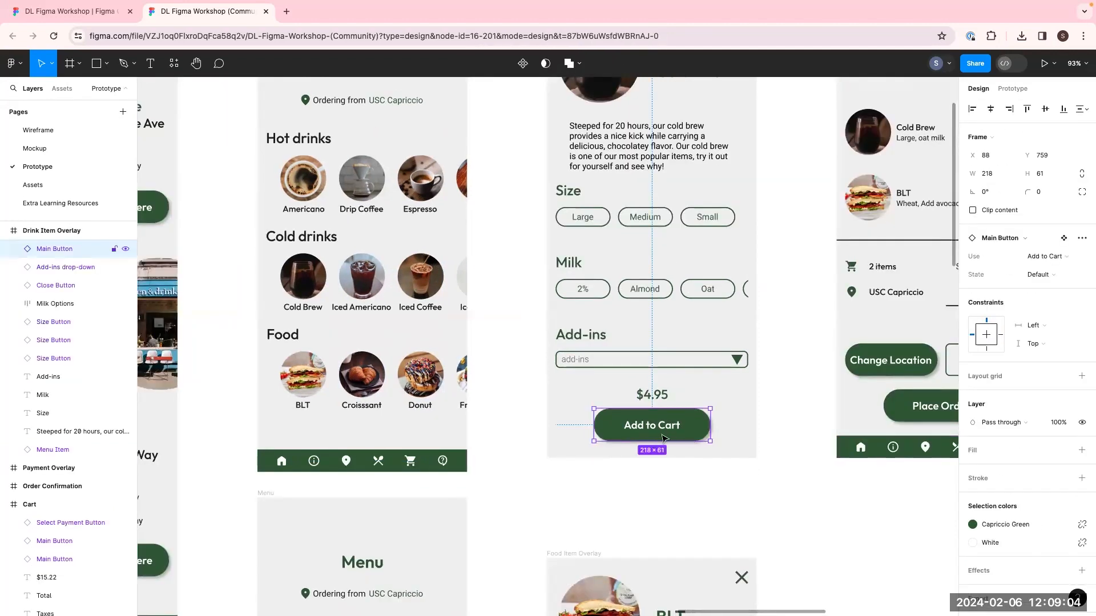
click(1017, 92)
drag(710, 425, 362, 542)
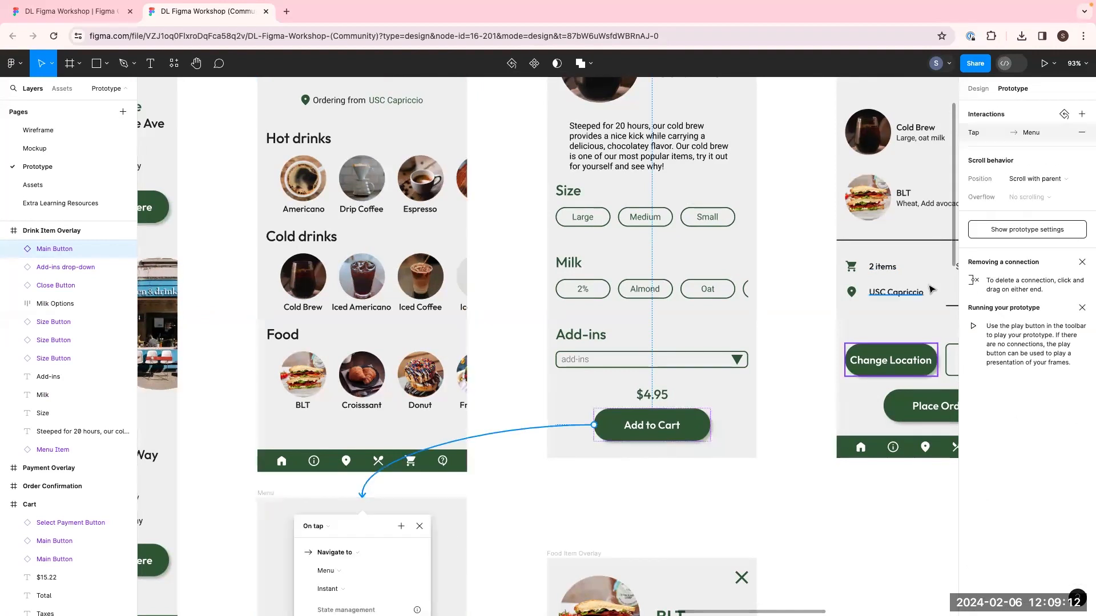
scroll(485, 410, down, 5)
click(485, 411)
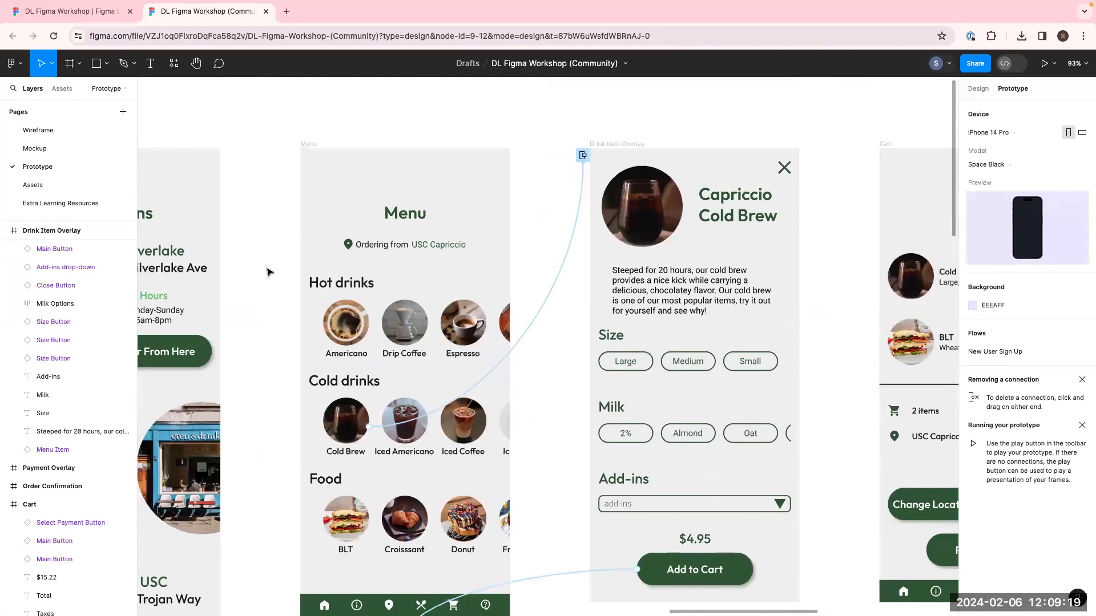
Preview the prototype from the original Menu frame, testing the Cold Brew overlay and its Add to Cart button
click(310, 171)
click(1044, 64)
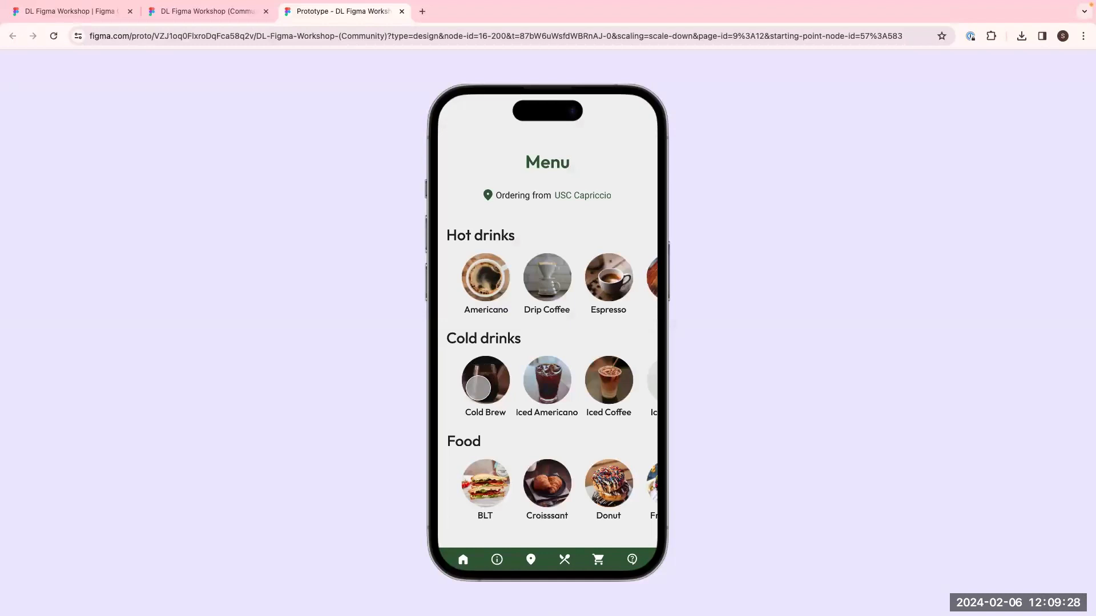
click(492, 371)
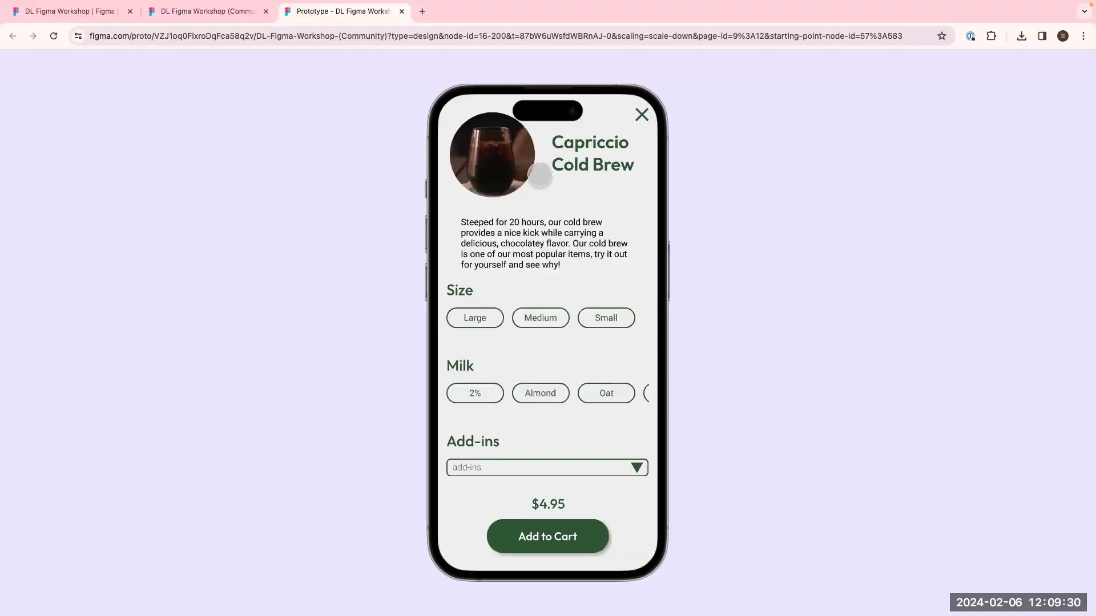
click(560, 539)
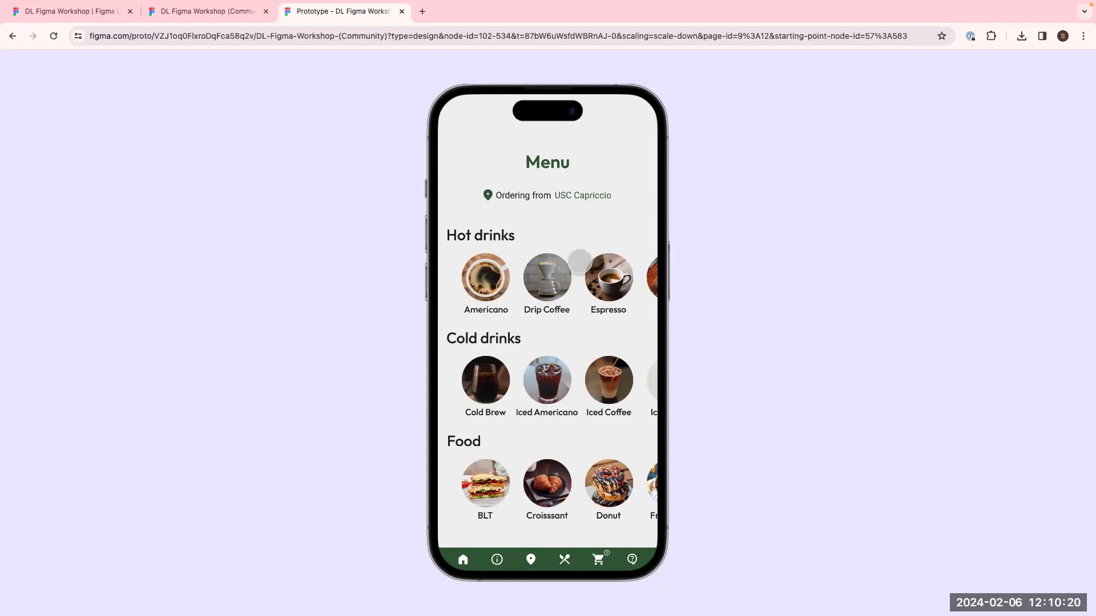
click(401, 11)
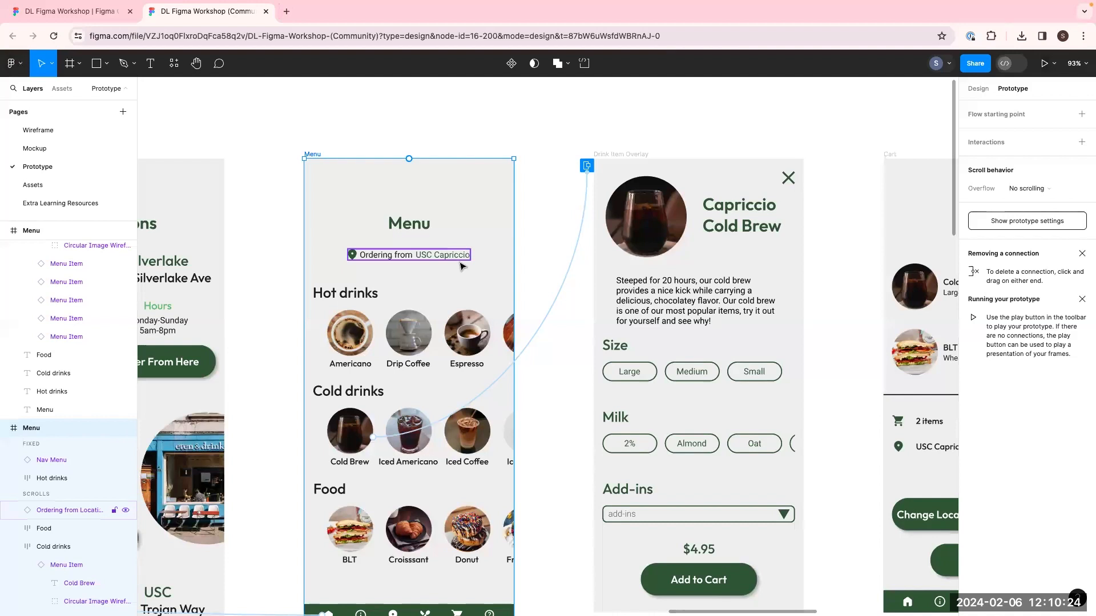
Start a prototype preview from the Loading - Signed Out DL User frame
scroll(462, 265, right, 10)
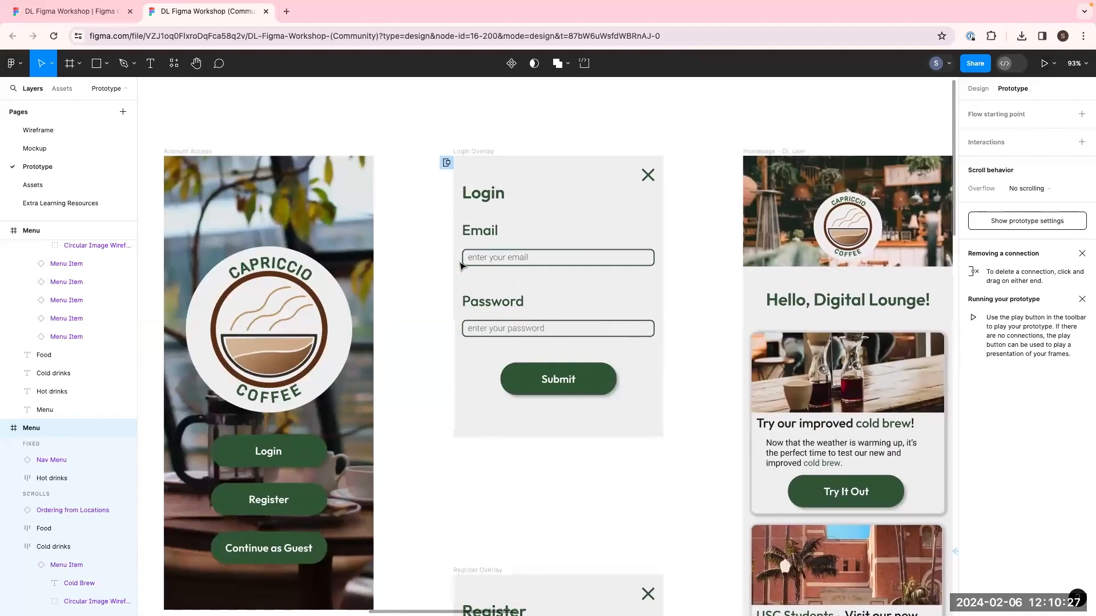
click(192, 153)
scroll(193, 154, left, 6)
click(200, 165)
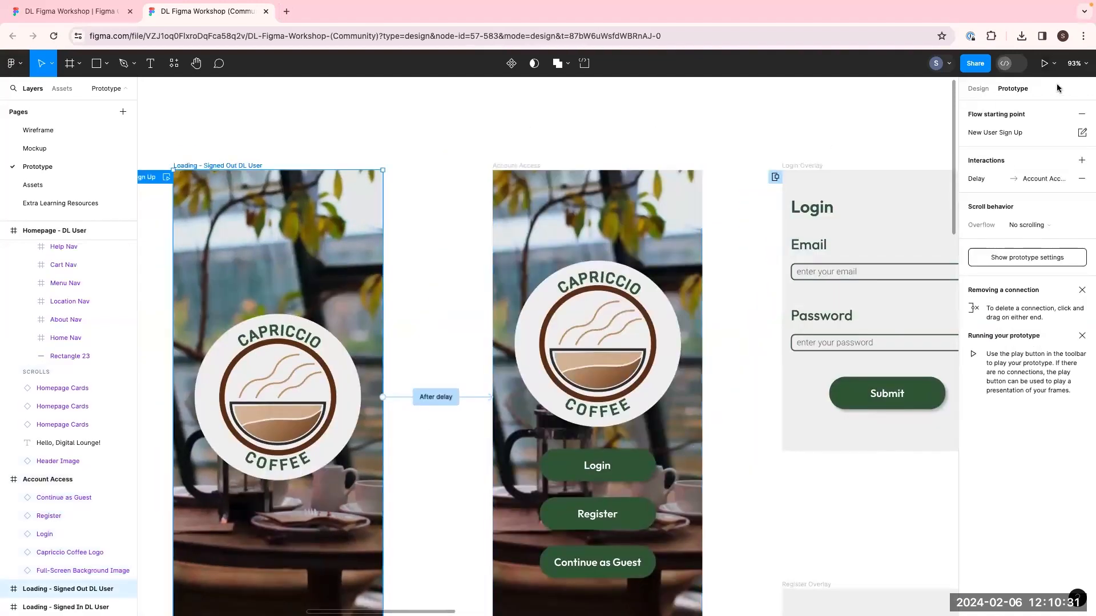
click(1044, 64)
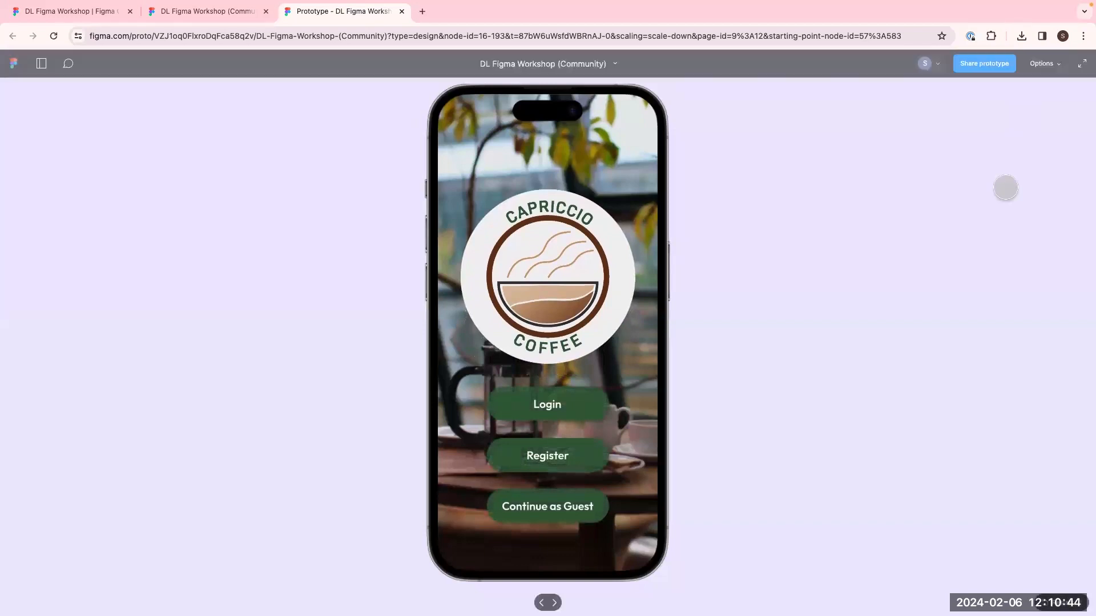
Test the login flow by filling in the sample email and password fields, submitting, and looking through the homepage cards
click(588, 408)
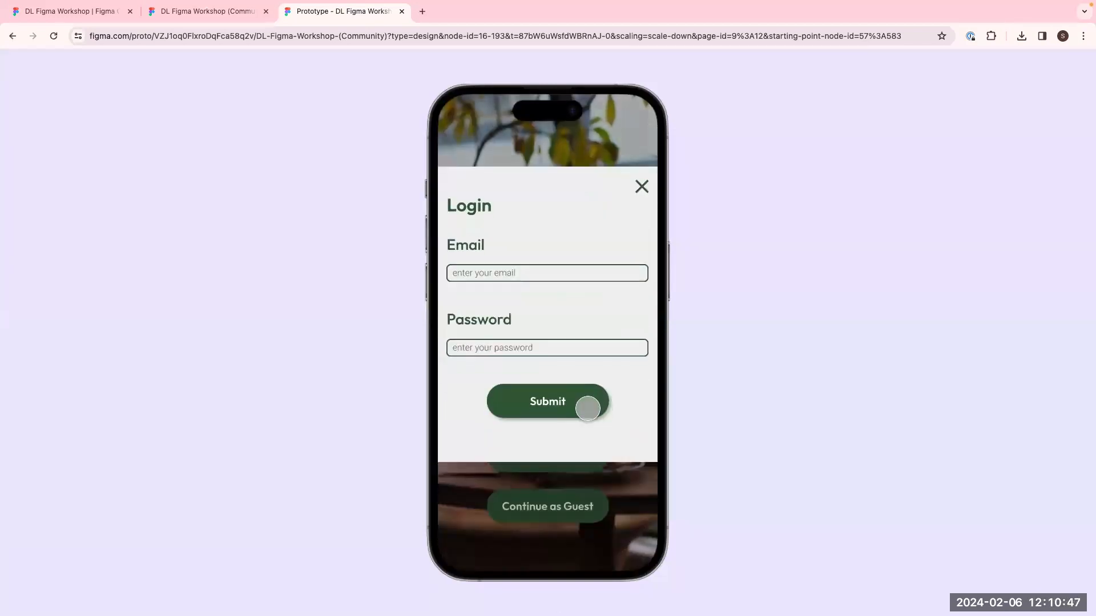
click(524, 288)
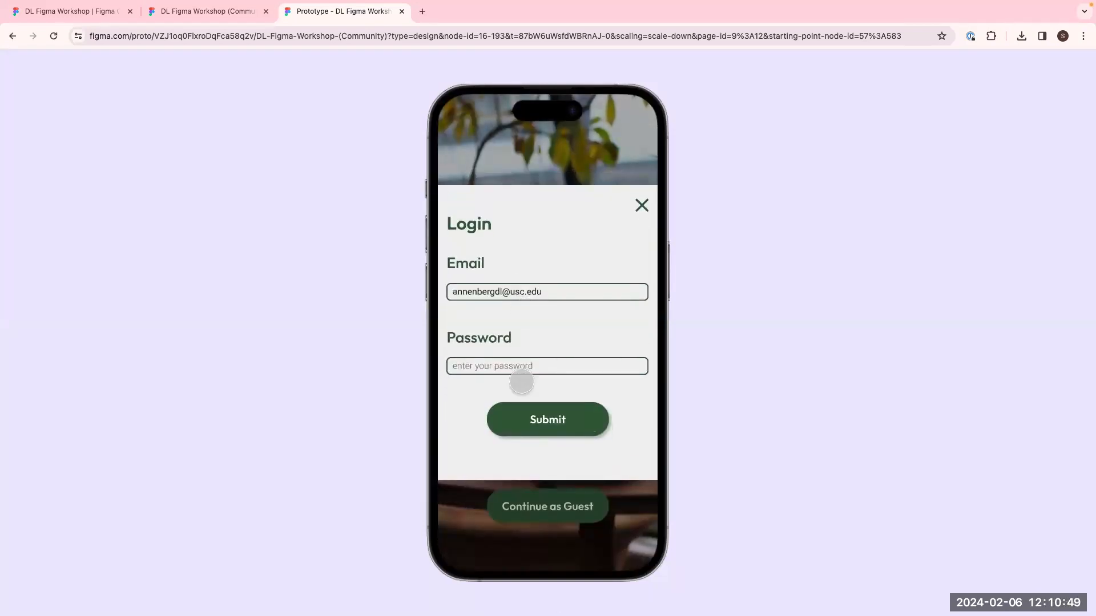
click(522, 367)
click(541, 432)
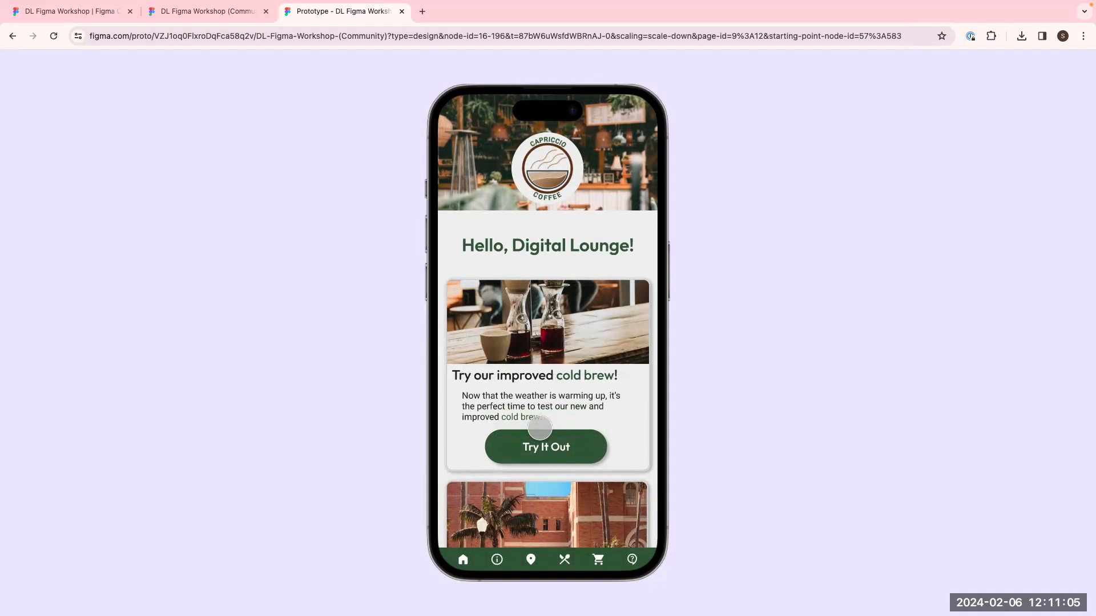
scroll(531, 294, down, 6)
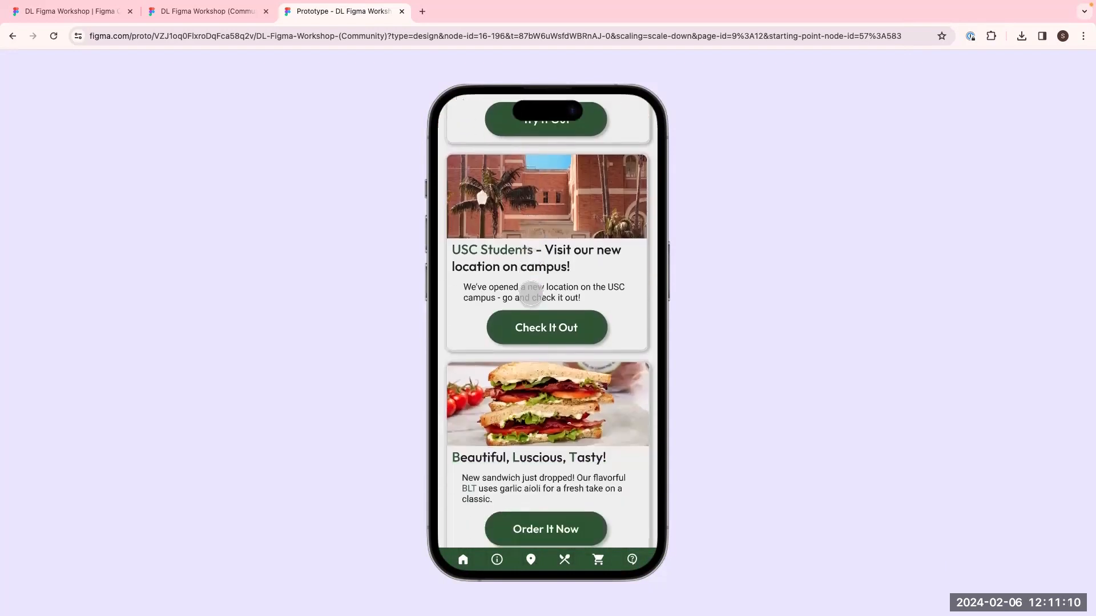
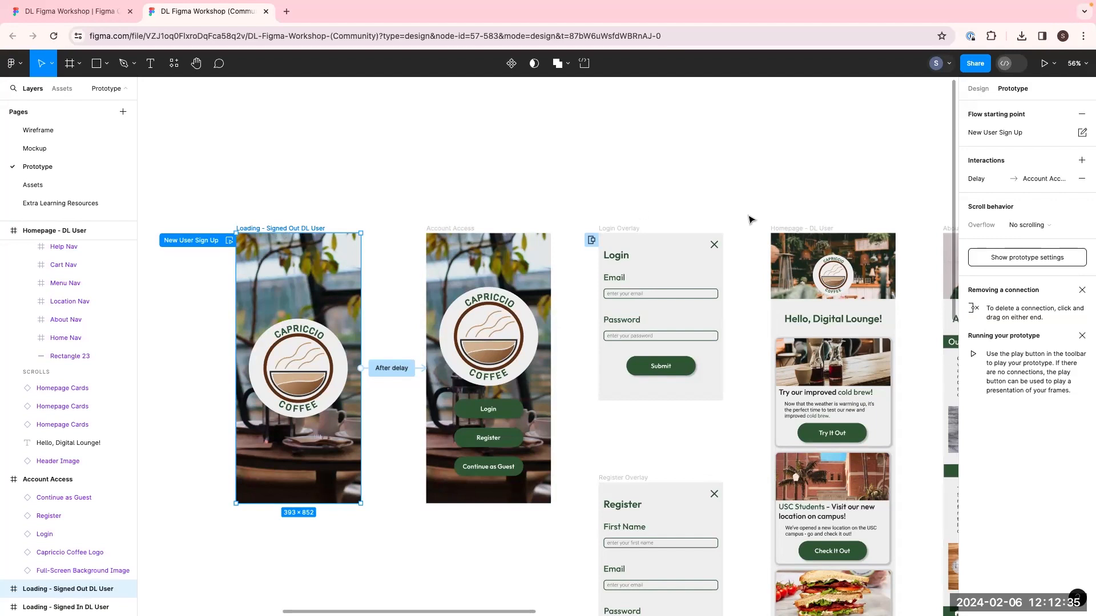
Mark the Loading - Signed Out DL User frame as ready for development
scroll(750, 218, down, 1)
scroll(750, 218, right, 2)
scroll(245, 147, up, 1)
scroll(245, 148, left, 2)
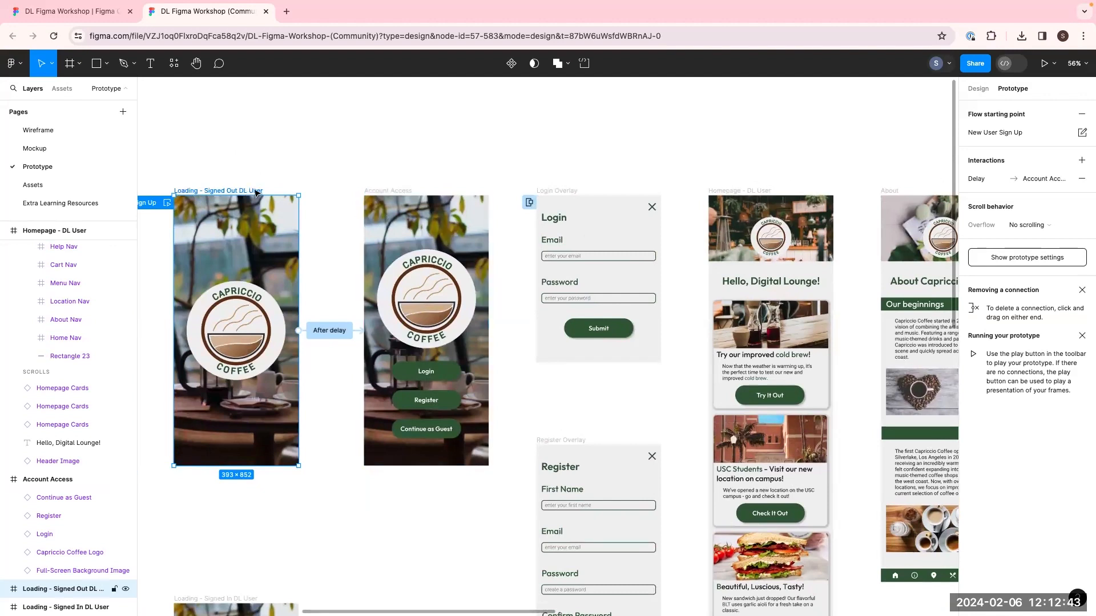
click(584, 69)
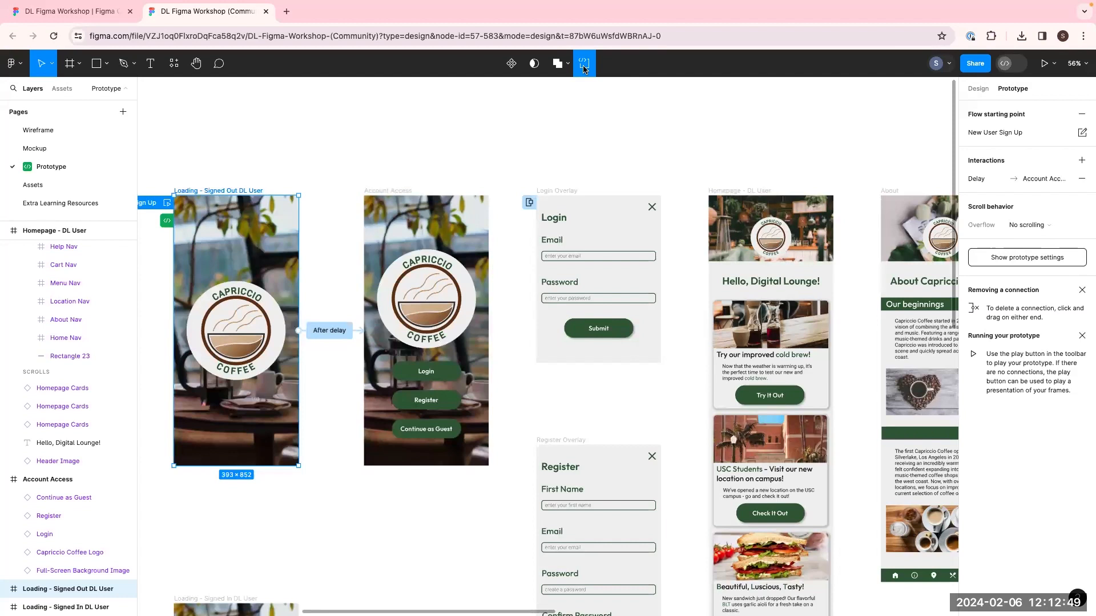
Examine the dev status options of the Loading - Signed Out DL User frame and the Prototype page's ready marker
click(166, 223)
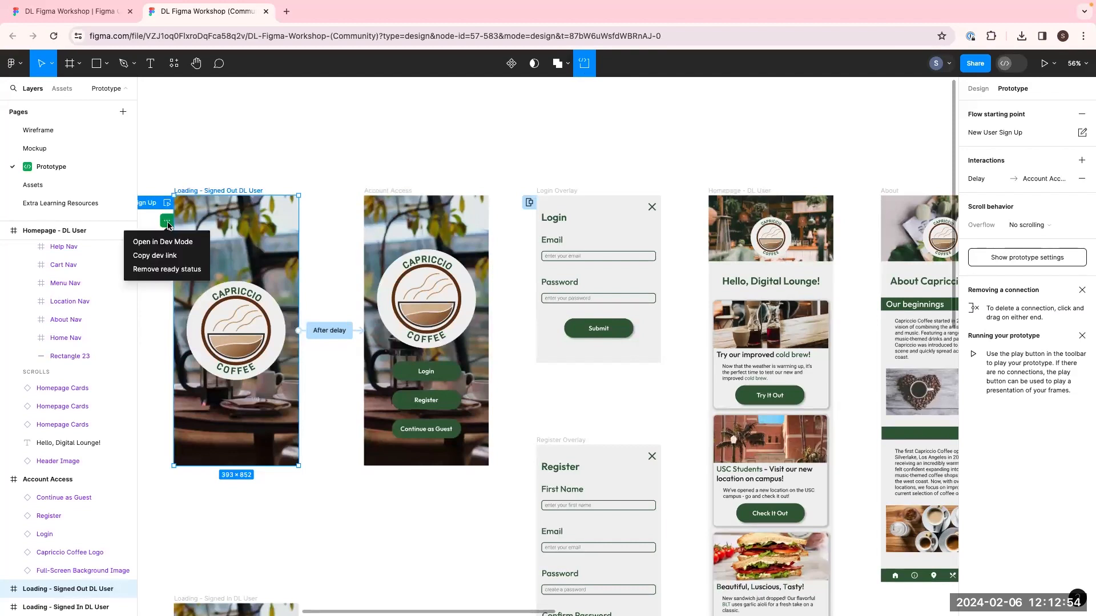
click(189, 144)
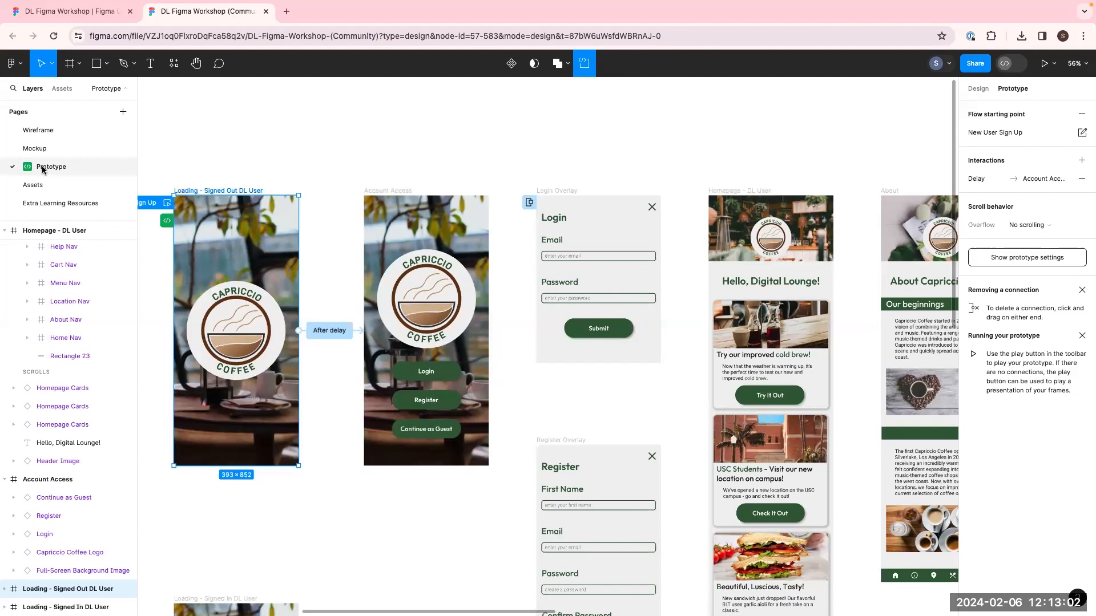
click(166, 222)
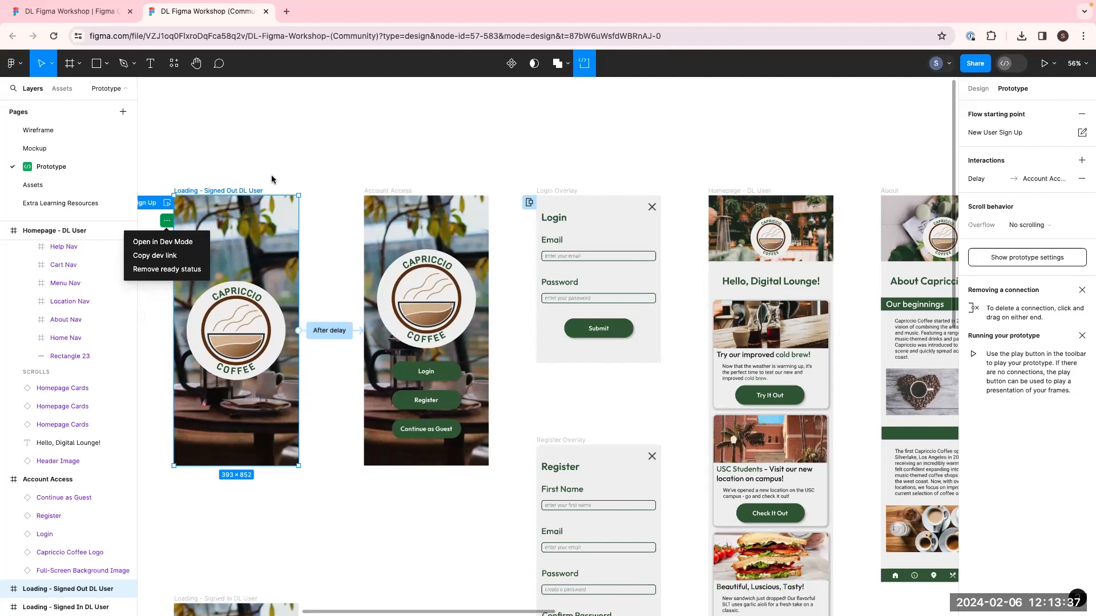
click(271, 176)
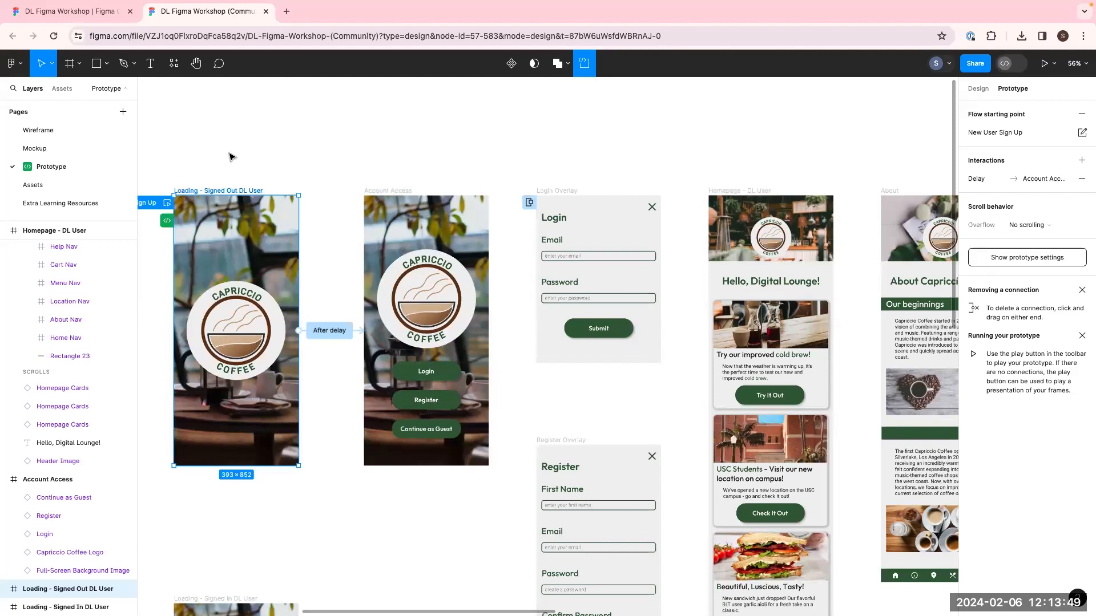
Open the plugin manager to look over the available community plugins
click(25, 68)
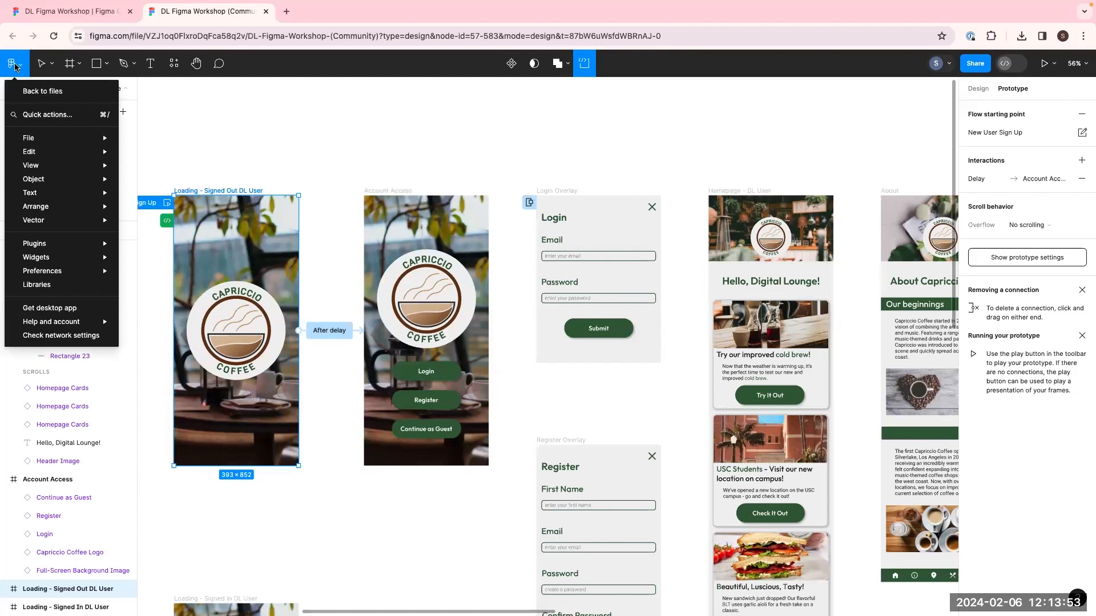
mouse_move(61, 243)
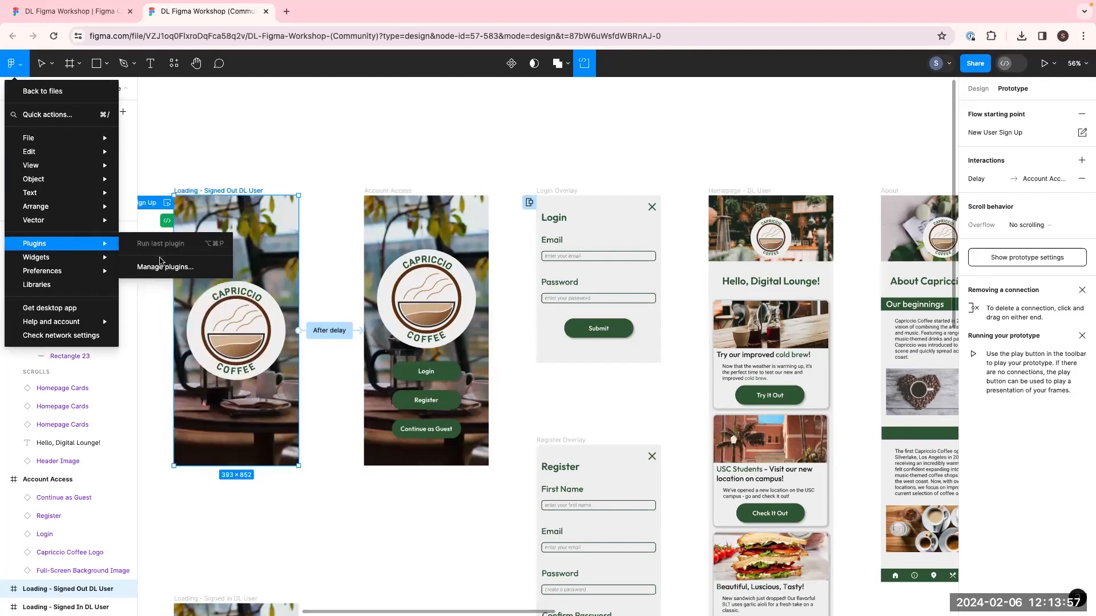
click(163, 266)
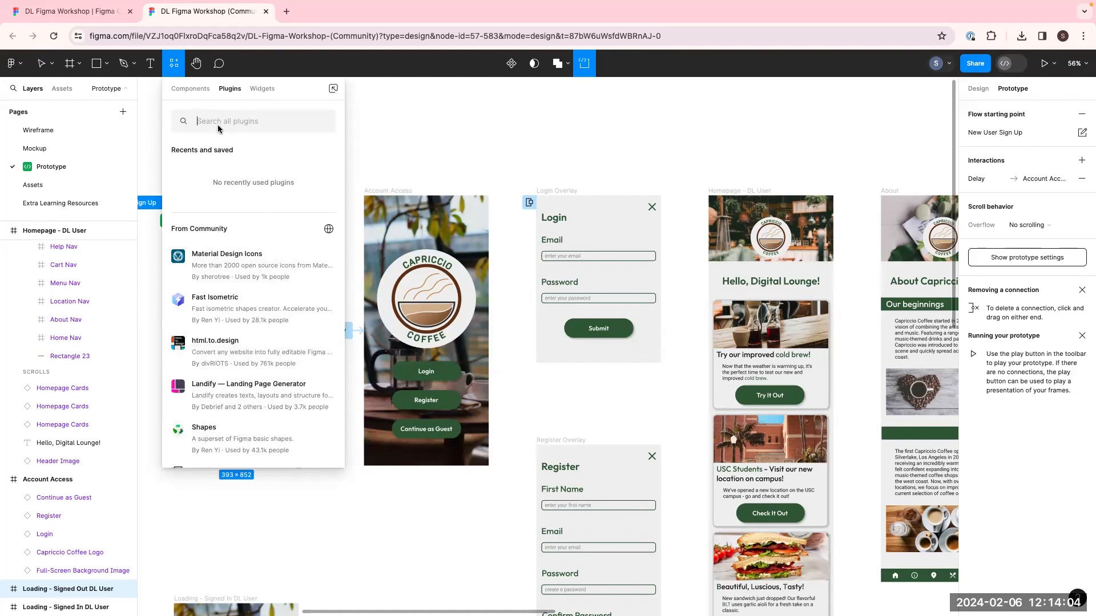
click(11, 64)
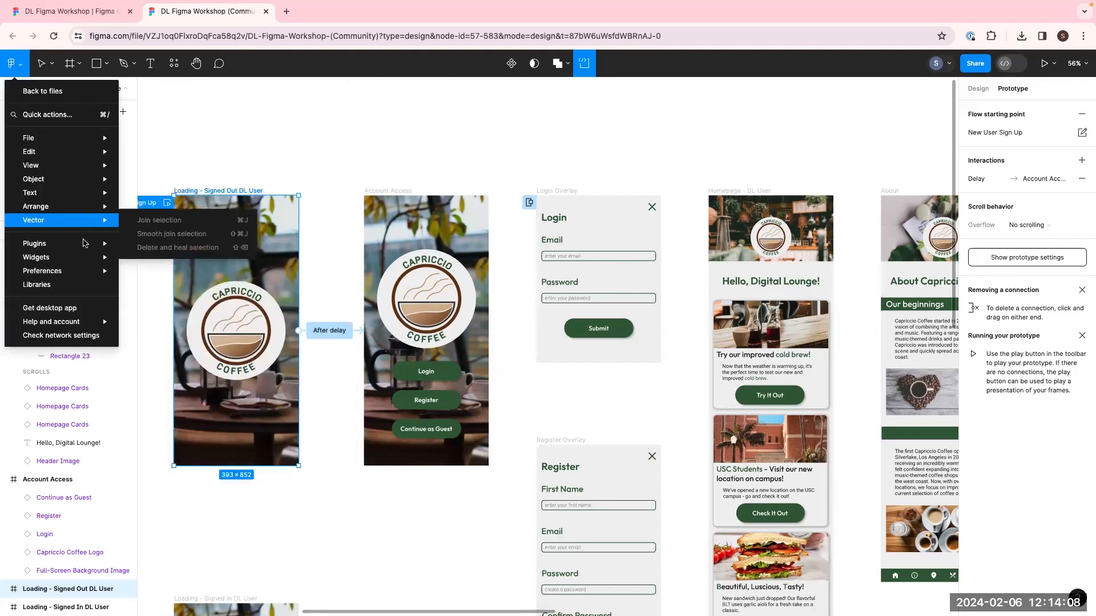
mouse_move(85, 244)
click(184, 273)
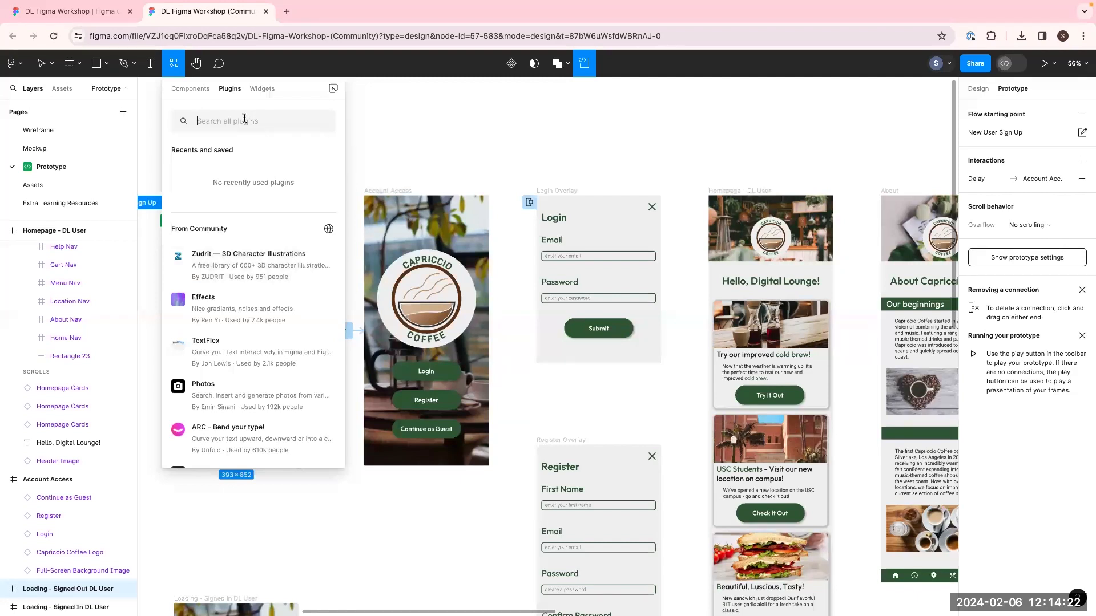
Search the community plugins for HTML and look through the matching design-to-code plugins
text(HTML)
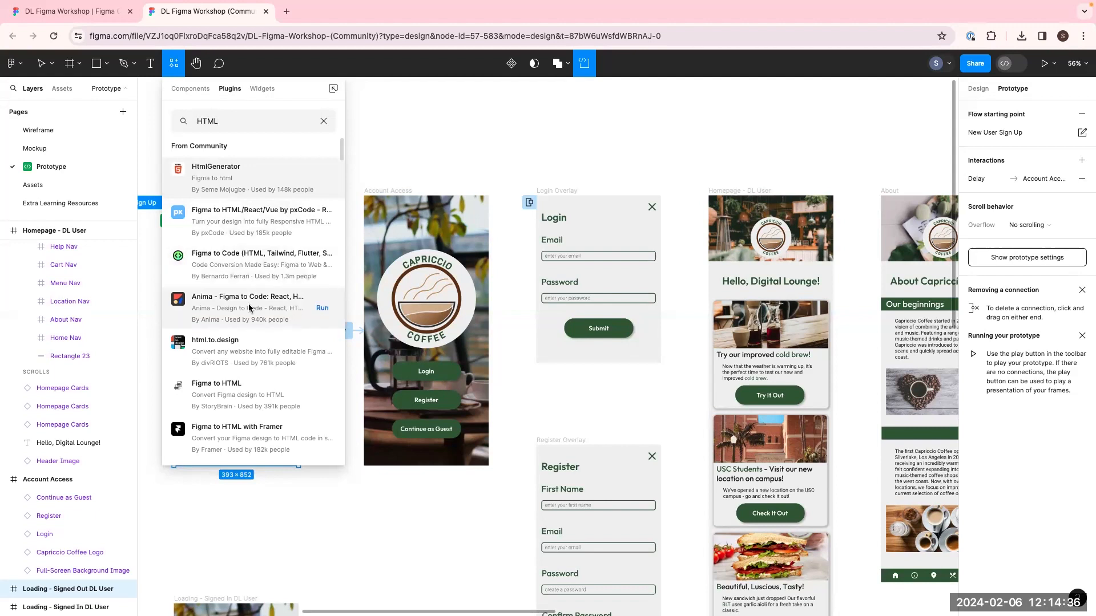
scroll(245, 408, down, 2)
scroll(244, 413, down, 2)
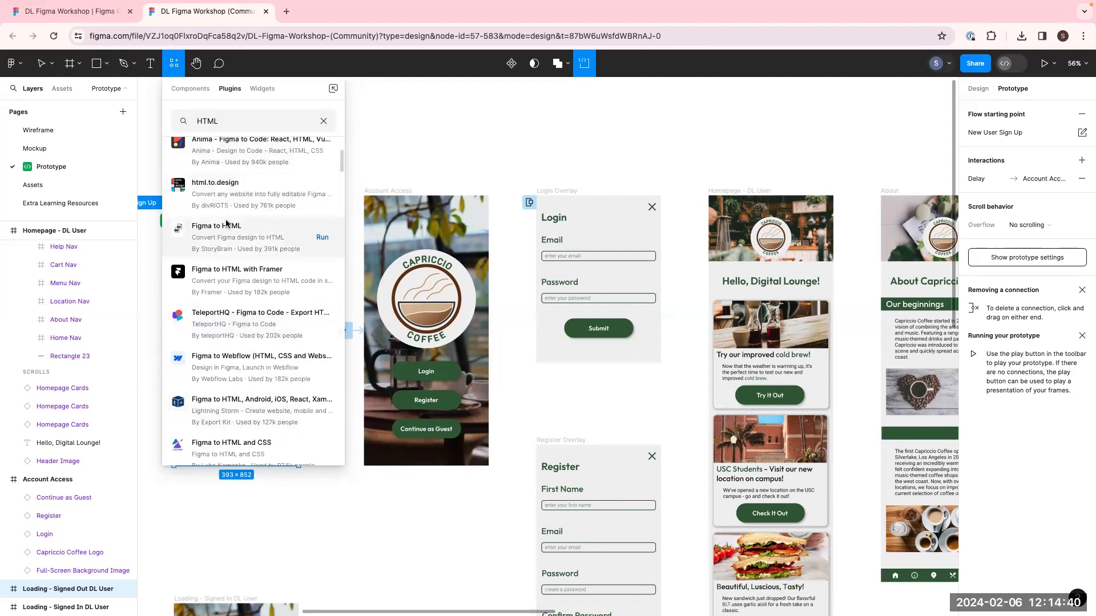
scroll(227, 226, up, 4)
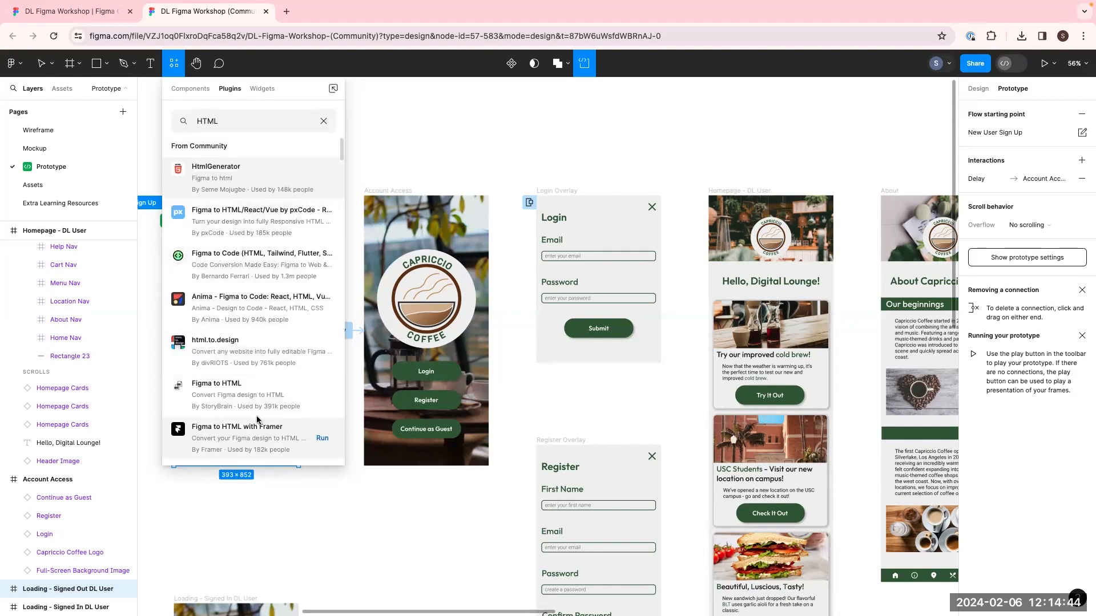
scroll(257, 379, down, 1)
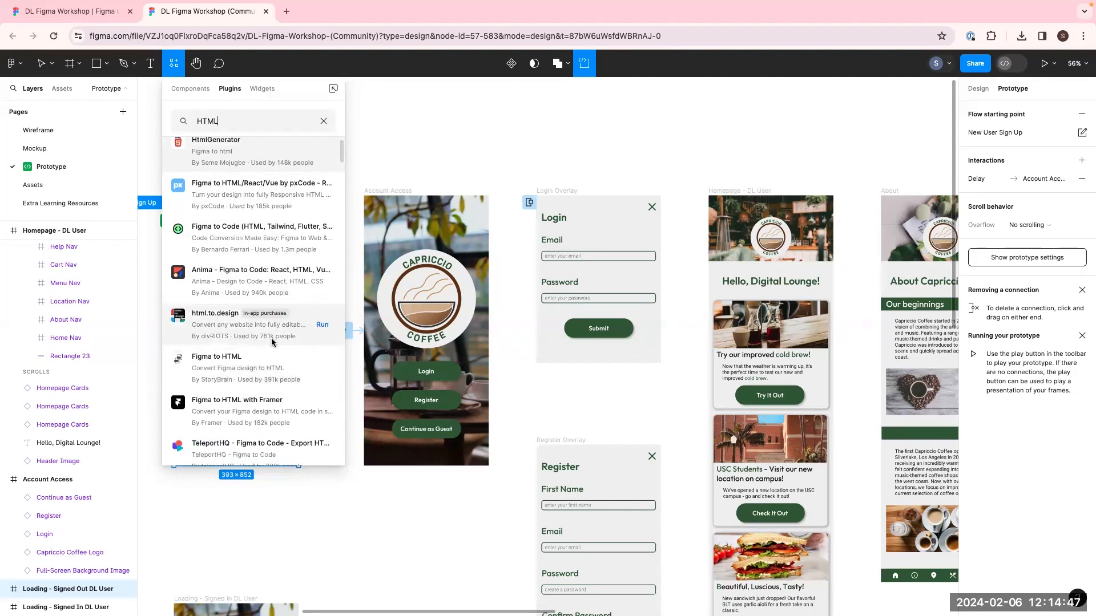
scroll(263, 283, up, 1)
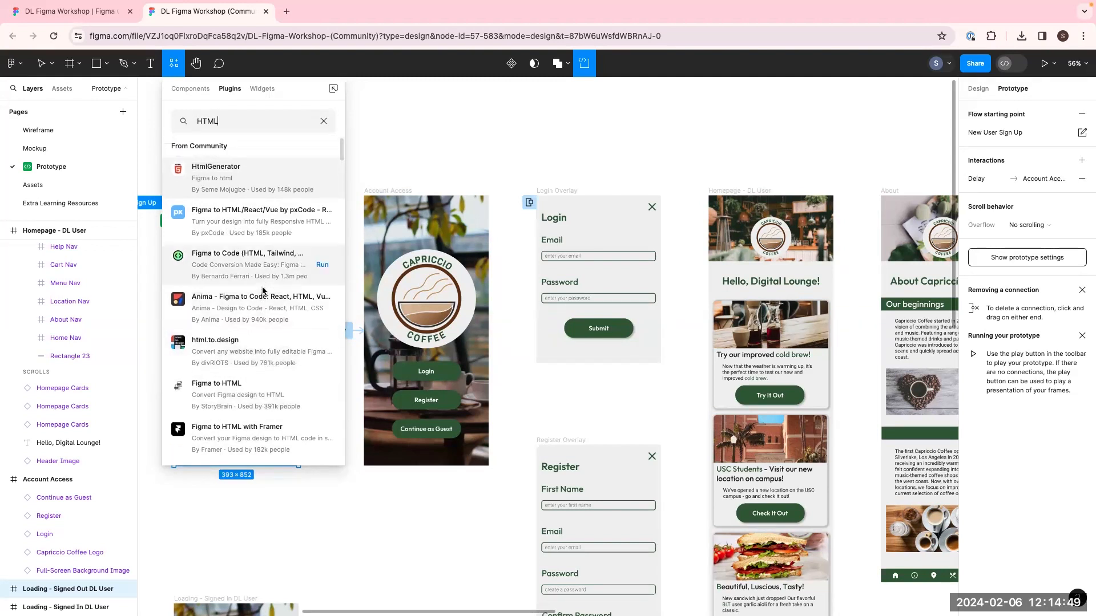
scroll(267, 346, down, 5)
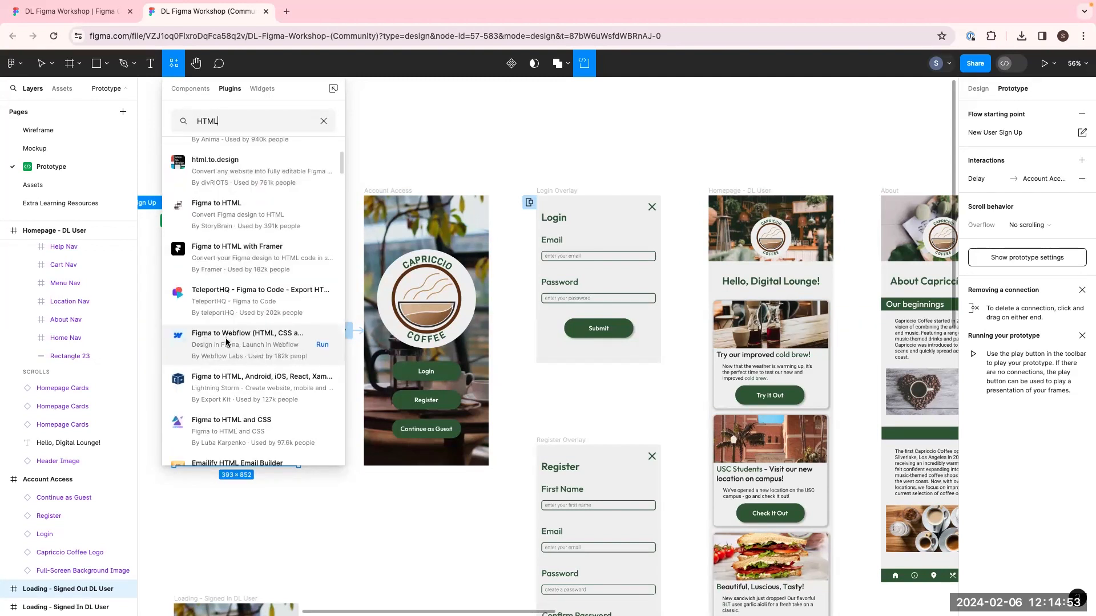